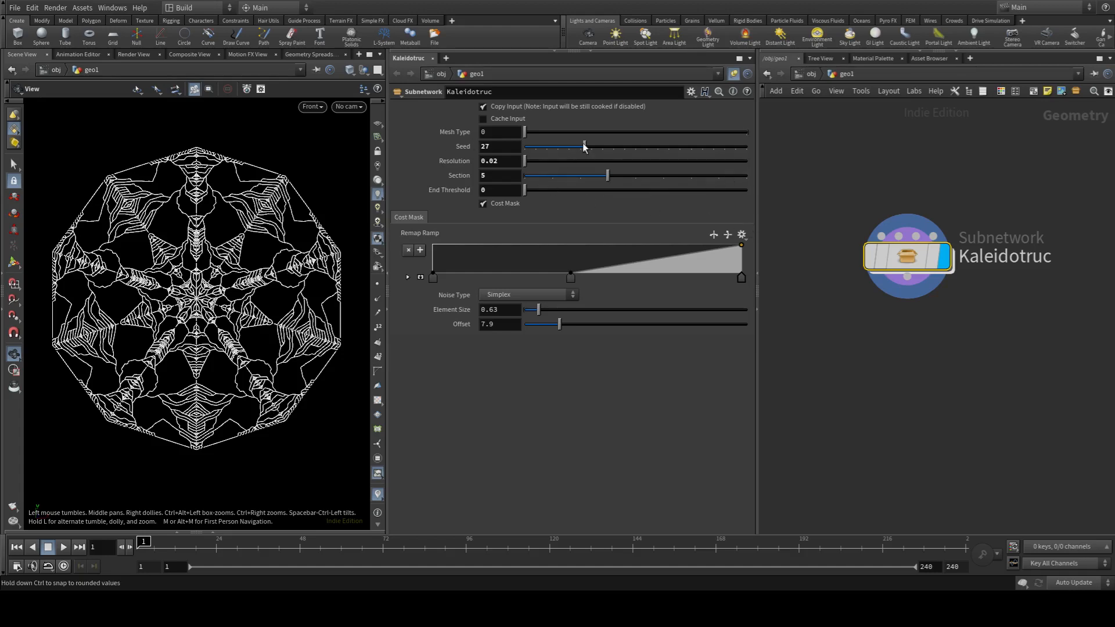
Step: Set the Kaleidotruc Seed to 53 and Section to 6, and try Mesh Type 1 before restoring Mesh Type 0
{"action": "left_click_drag", "start_coordinate": [583, 145], "coordinate": [643, 149]}
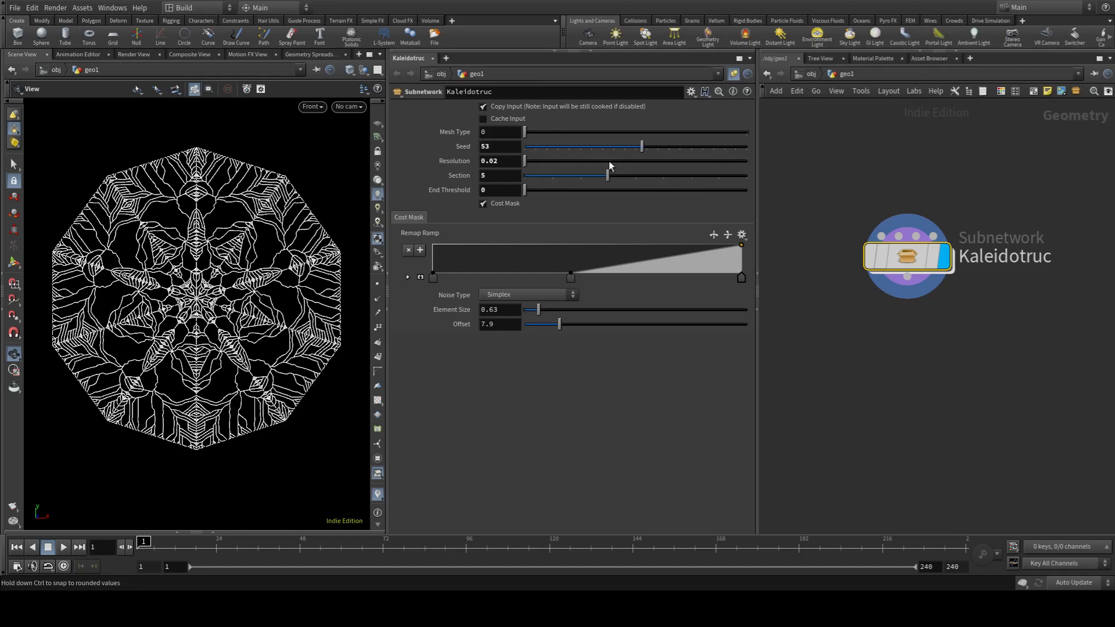
{"action": "left_click_drag", "start_coordinate": [556, 132], "coordinate": [667, 132]}
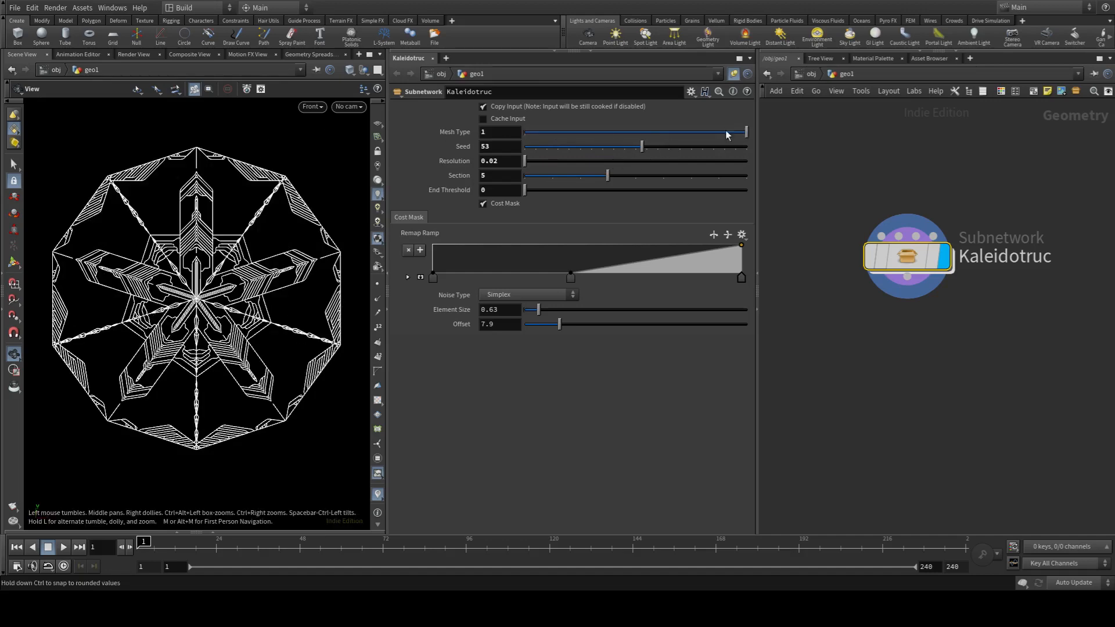
{"action": "left_click_drag", "start_coordinate": [665, 133], "coordinate": [630, 158]}
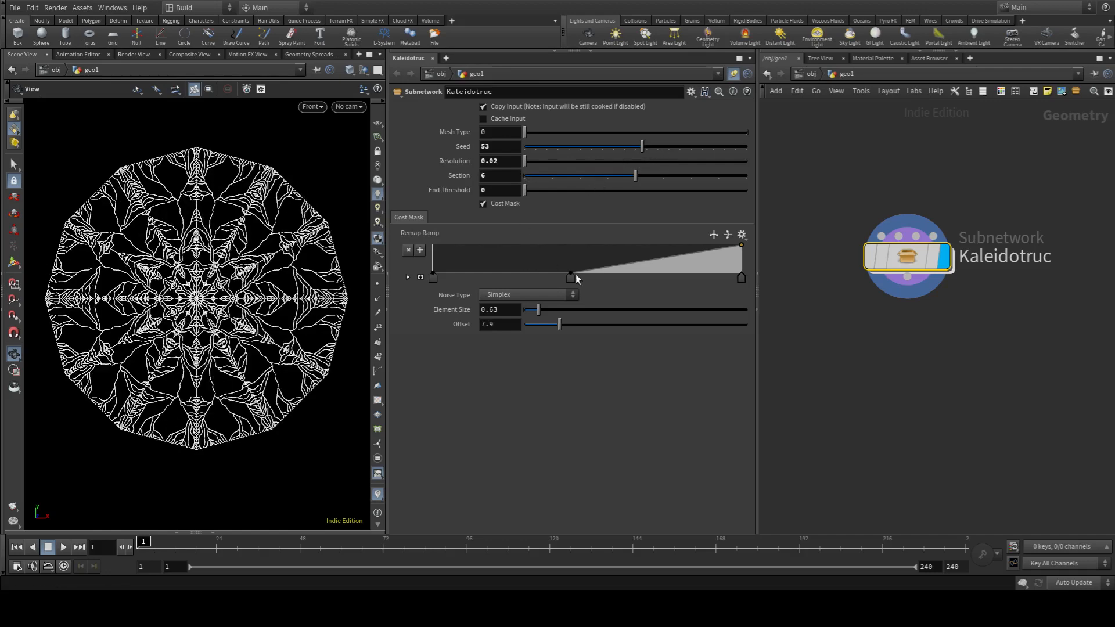
Step: Toggle the Cost Mask off and on to compare the pattern with and without it
{"action": "left_click", "coordinate": [484, 204]}
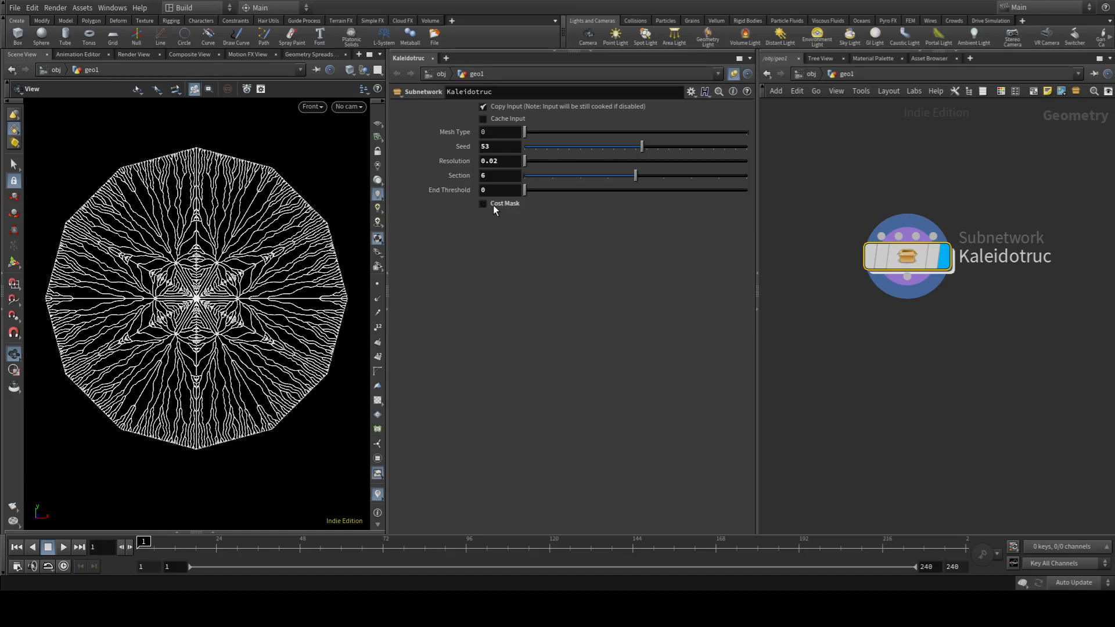
{"action": "left_click", "coordinate": [503, 203]}
{"action": "left_click", "coordinate": [503, 202]}
{"action": "left_click", "coordinate": [503, 203]}
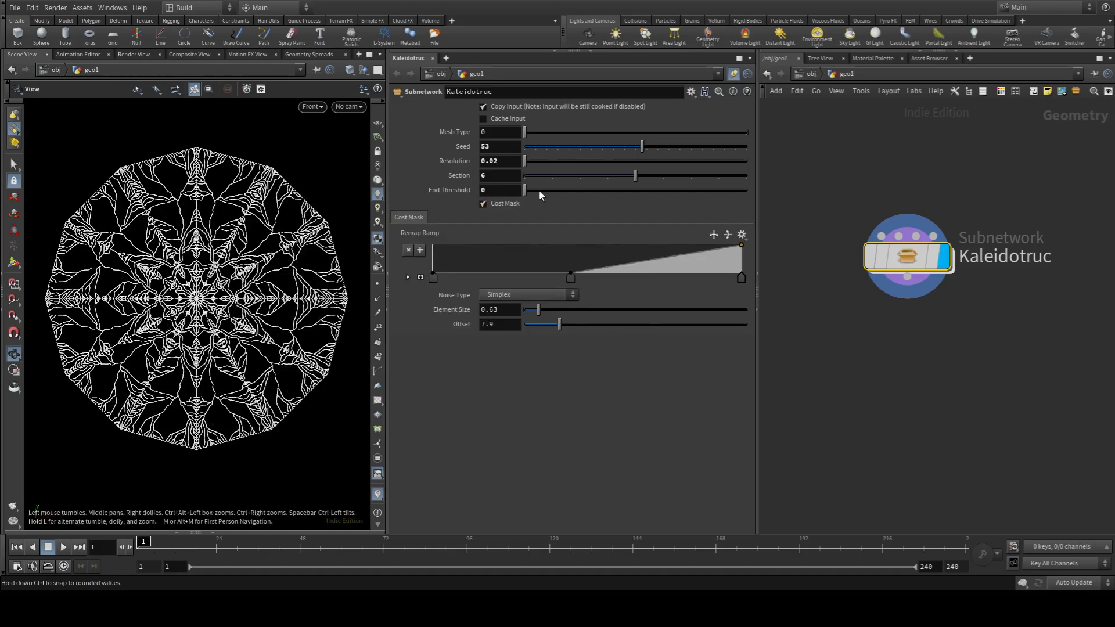
Step: Try different End Threshold values on the kaleidoscope pattern and return the threshold to 0
{"action": "left_click_drag", "start_coordinate": [528, 190], "coordinate": [500, 195]}
{"action": "scroll", "coordinate": [216, 271], "scroll_direction": "up", "scroll_amount": 5}
{"action": "middle_click_drag", "start_coordinate": [192, 257], "coordinate": [242, 244]}
{"action": "scroll", "coordinate": [279, 231], "scroll_direction": "down", "scroll_amount": 3}
{"action": "left_click_drag", "start_coordinate": [526, 190], "coordinate": [486, 186]}
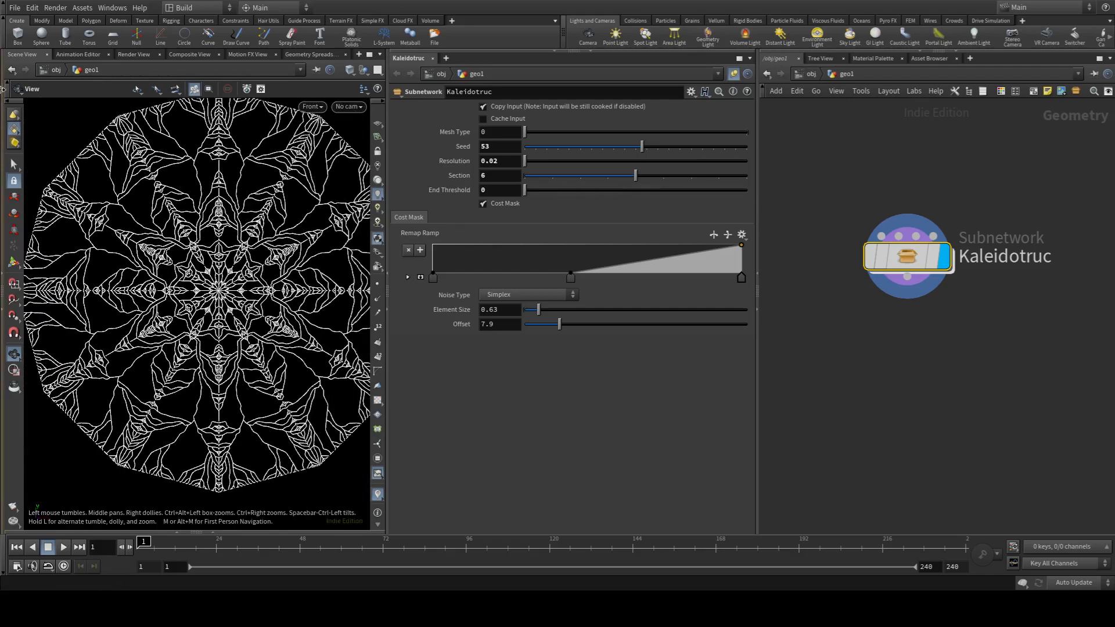
Step: Start a new empty scene and widen the network editor pane
{"action": "left_click", "coordinate": [33, 25]}
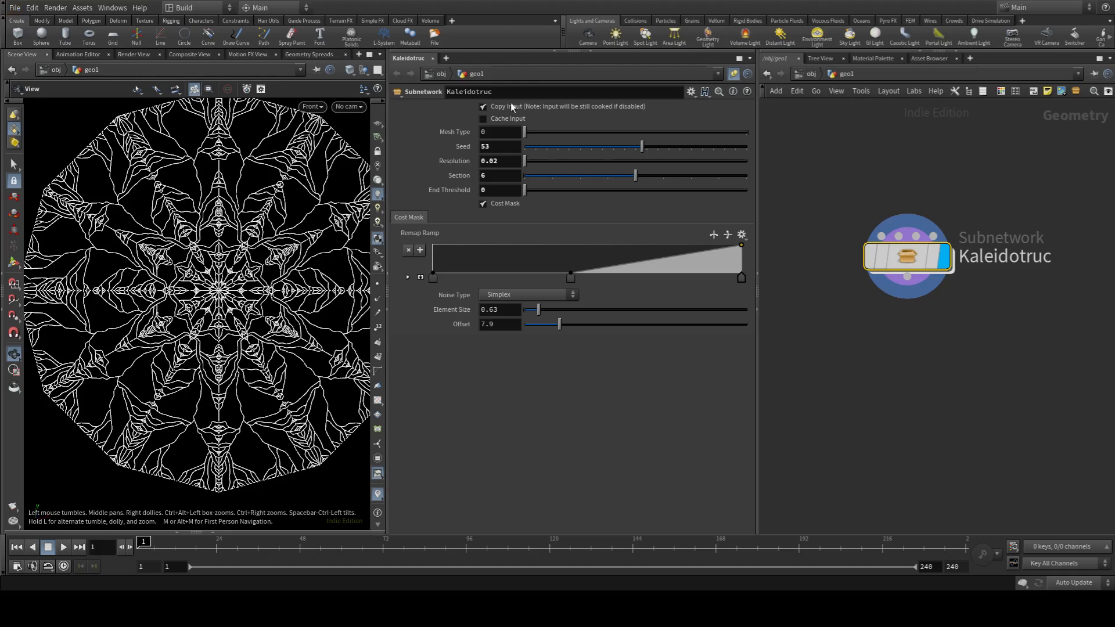
{"action": "left_click", "coordinate": [154, 62]}
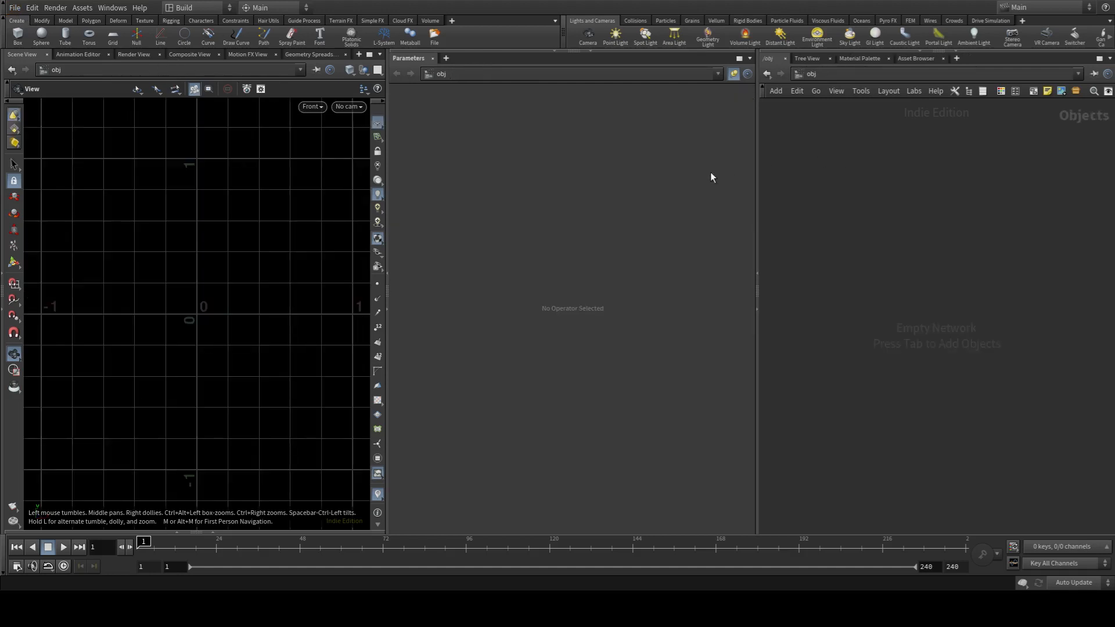
{"action": "left_click_drag", "start_coordinate": [754, 219], "coordinate": [690, 220]}
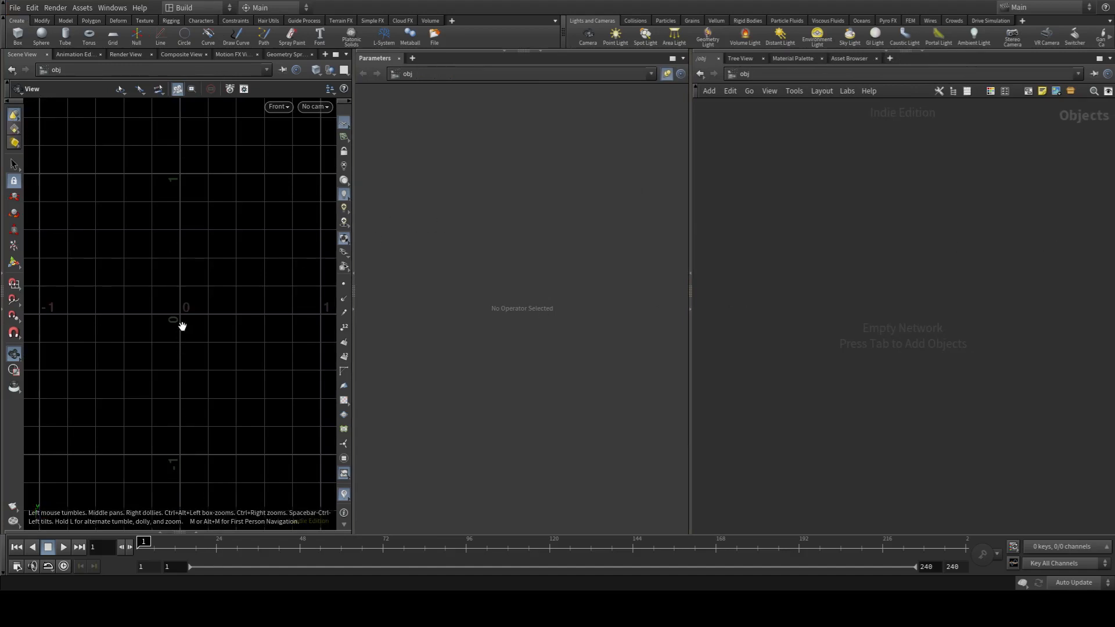
{"action": "key", "text": "space+3"}
{"action": "key", "text": "space+3"}
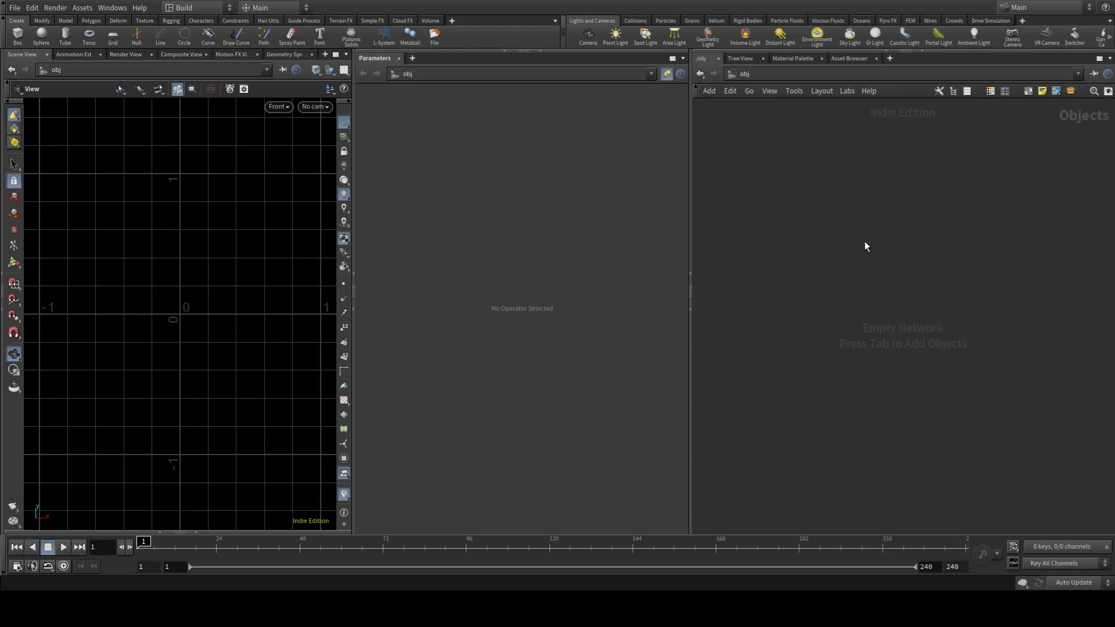
Step: Create a Geometry object in the empty object network and enter it
{"action": "key", "text": "Tab"}
{"action": "key", "text": "Return"}
{"action": "left_click", "coordinate": [865, 242]}
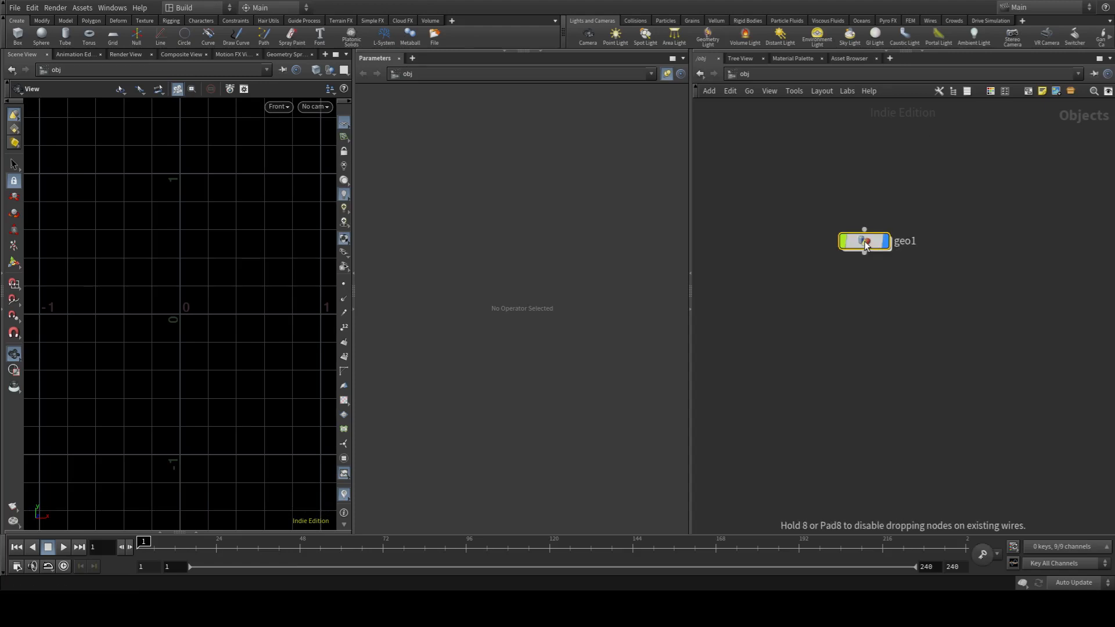
{"action": "double_click", "coordinate": [864, 241]}
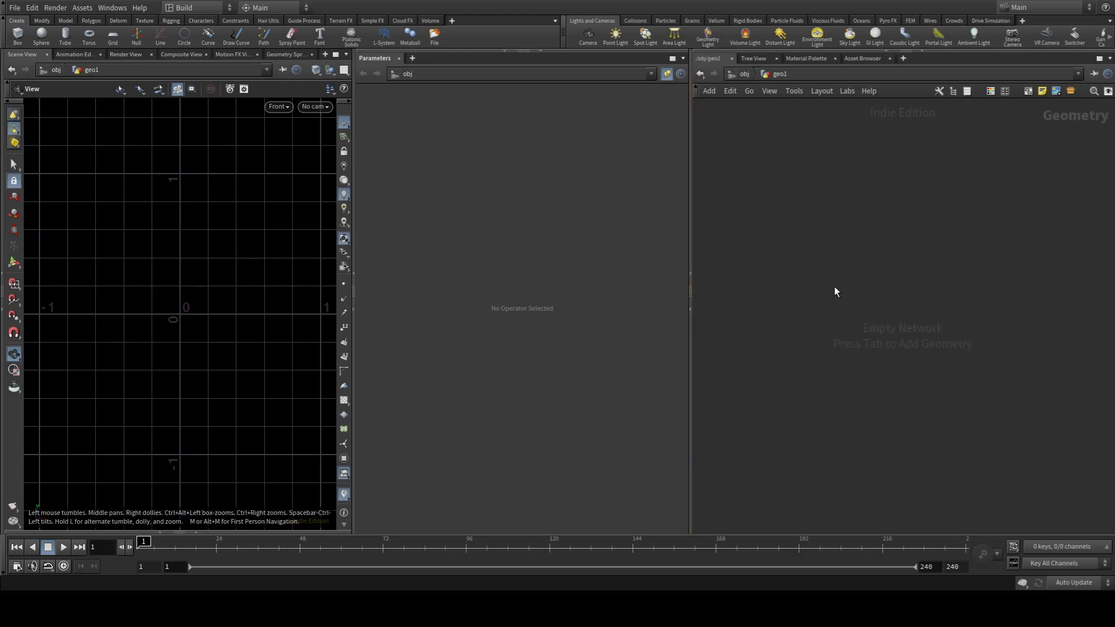
Step: Add a Null node named CTRL inside the geometry network and colour it red
{"action": "key", "text": "Tab"}
{"action": "key", "text": "Return"}
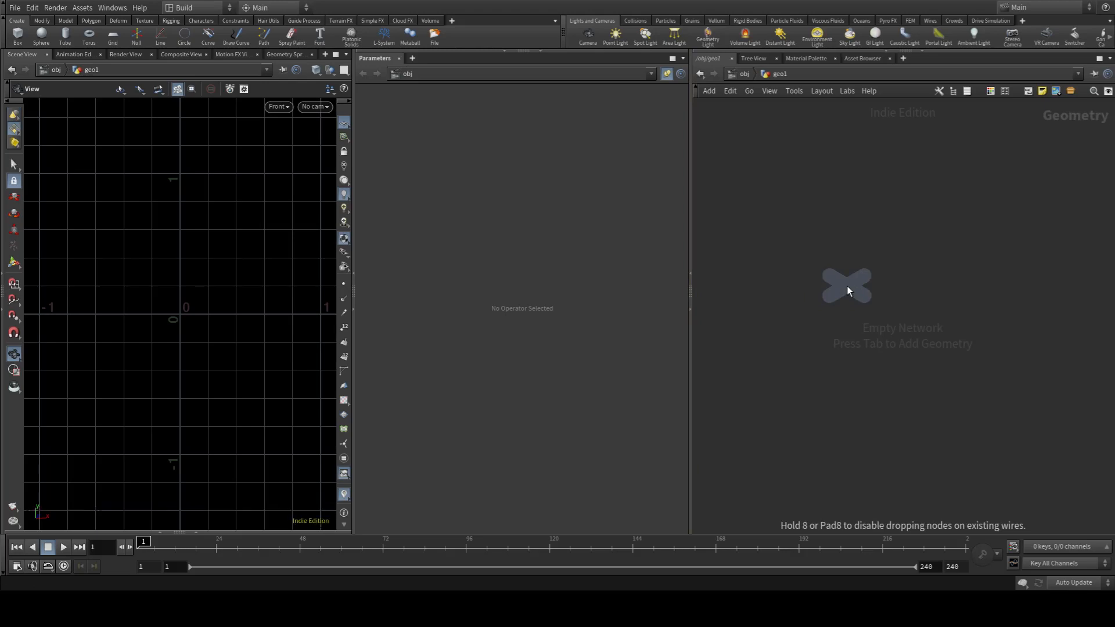
{"action": "left_click", "coordinate": [847, 286]}
{"action": "double_click", "coordinate": [890, 287]}
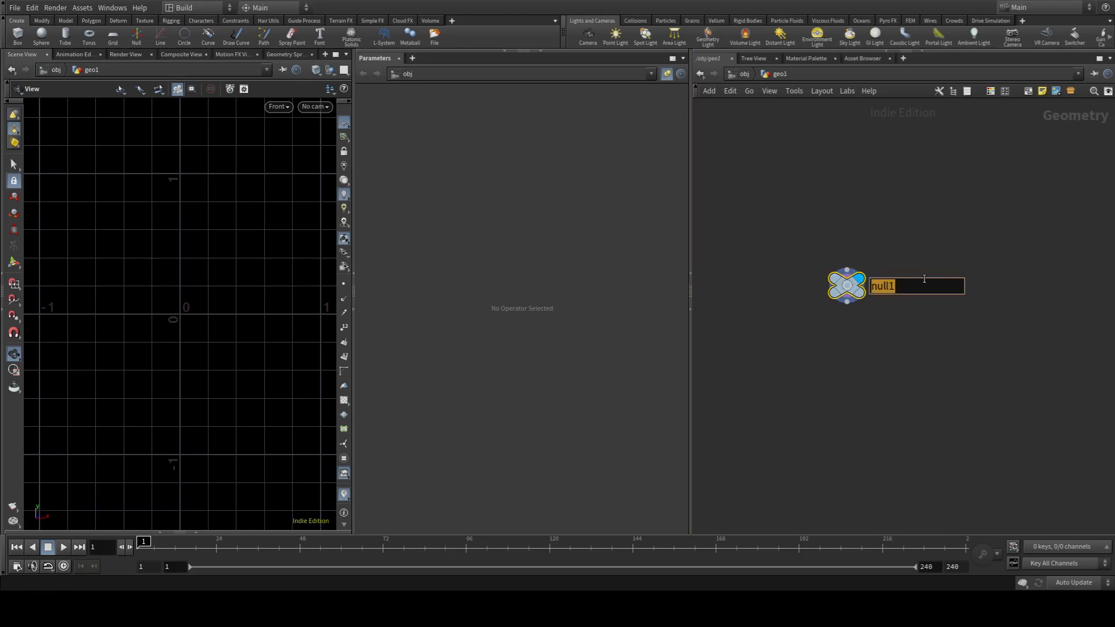
{"action": "type", "text": "CTRL"}
{"action": "key", "text": "Return"}
{"action": "key", "text": "c"}
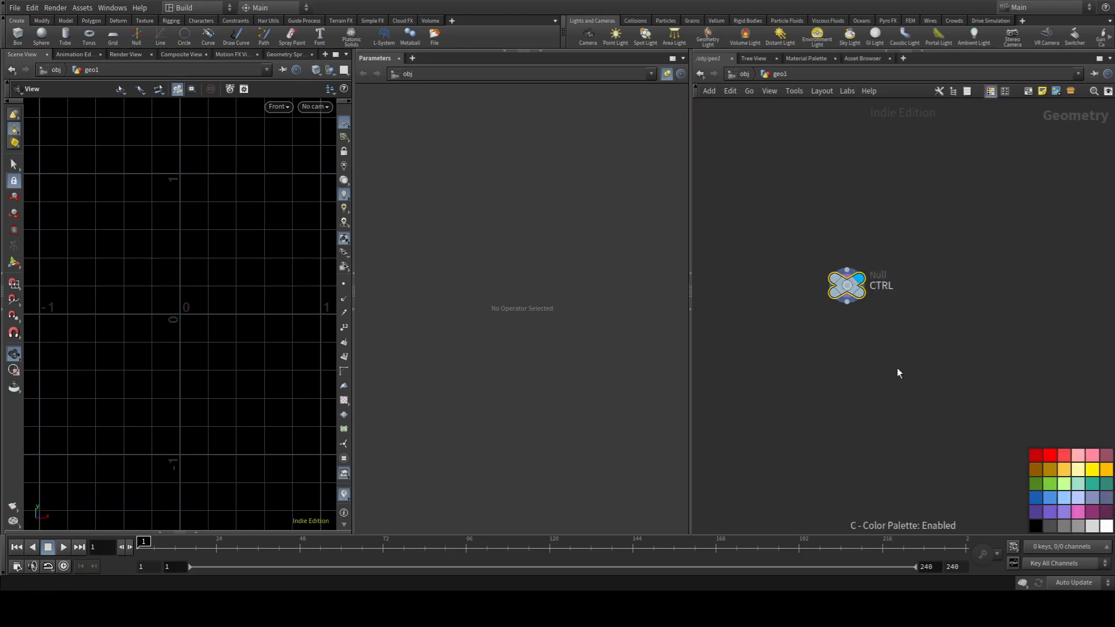
{"action": "left_click", "coordinate": [1041, 456]}
{"action": "key", "text": "c"}
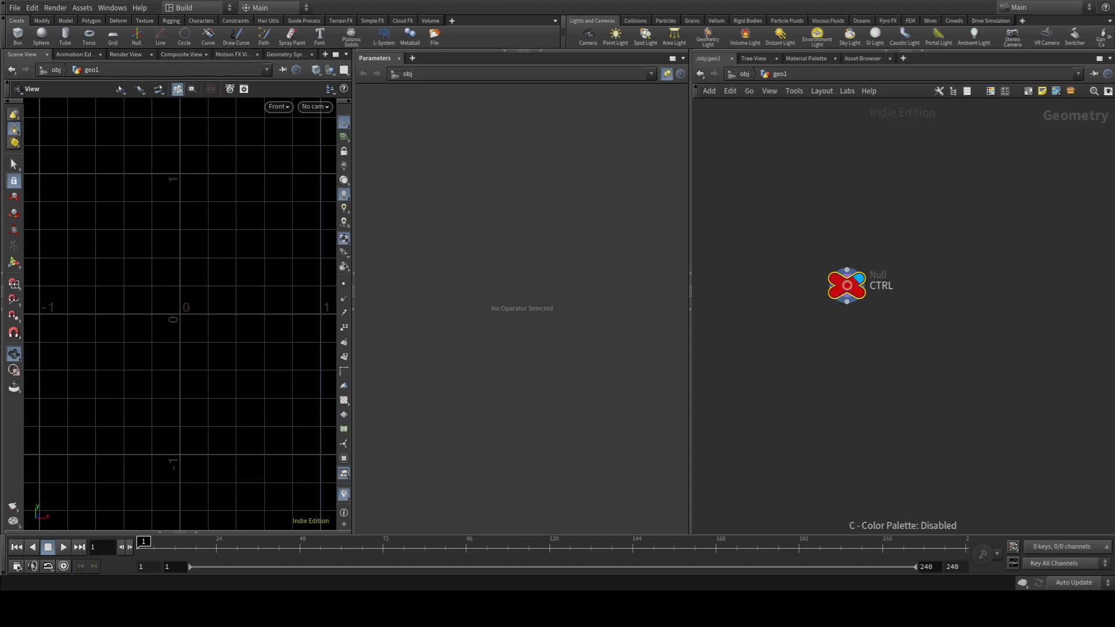
Step: Unpin the parameter pane so that it follows the selected node and shows CTRL
{"action": "left_click", "coordinate": [770, 326]}
{"action": "left_click", "coordinate": [667, 76]}
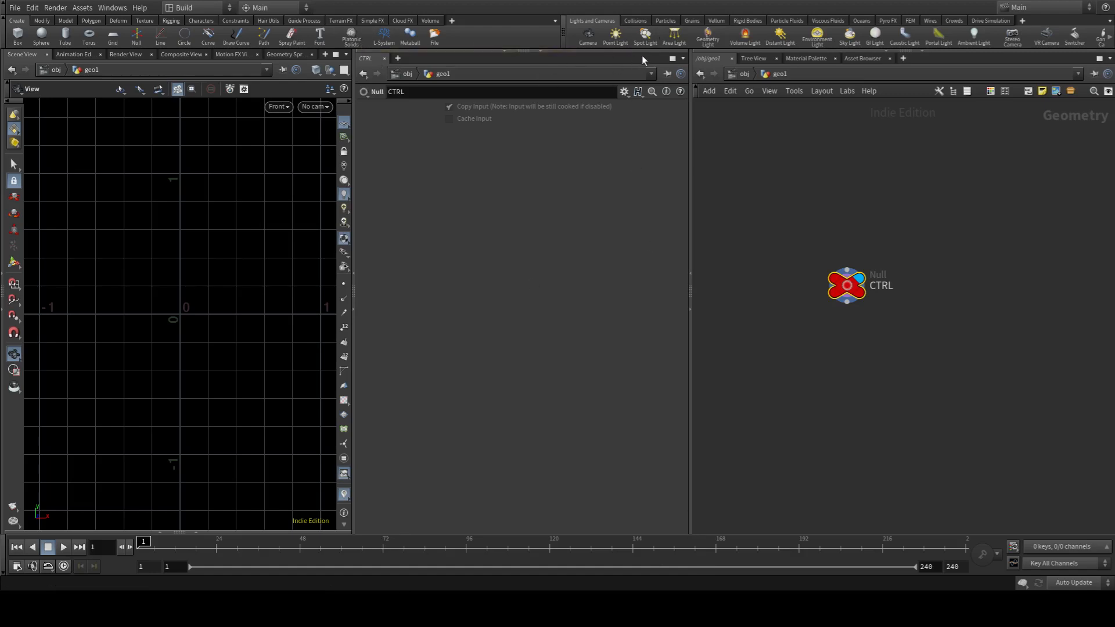
{"action": "left_click", "coordinate": [711, 217]}
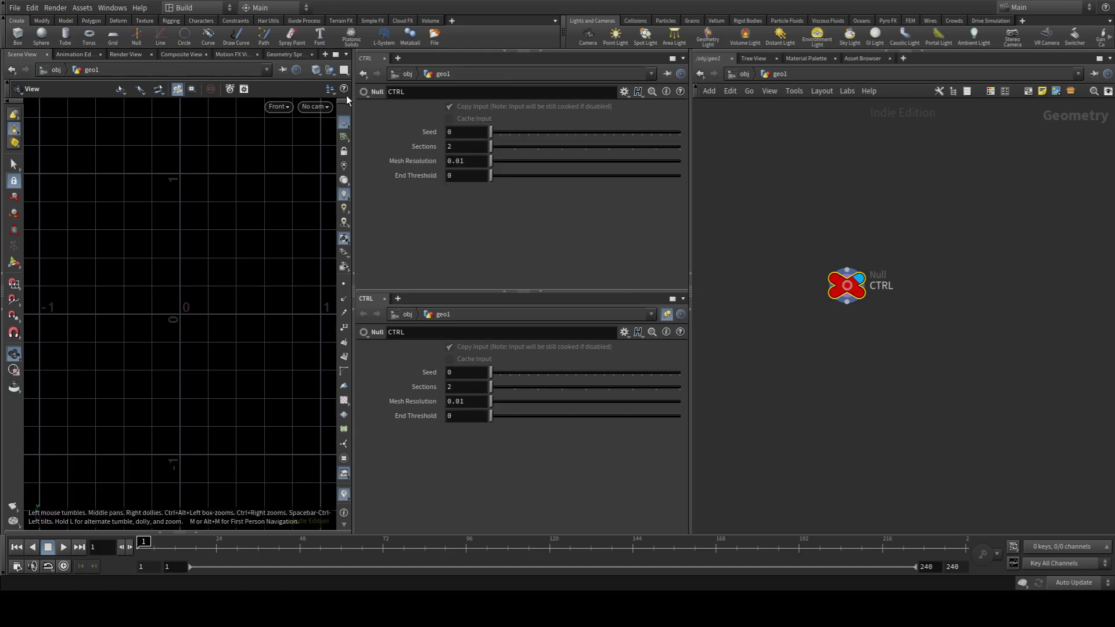
Step: Set CTRL's Seed to 1665, Sections to 6 and Mesh Resolution to 0.025
{"action": "left_click", "coordinate": [484, 379]}
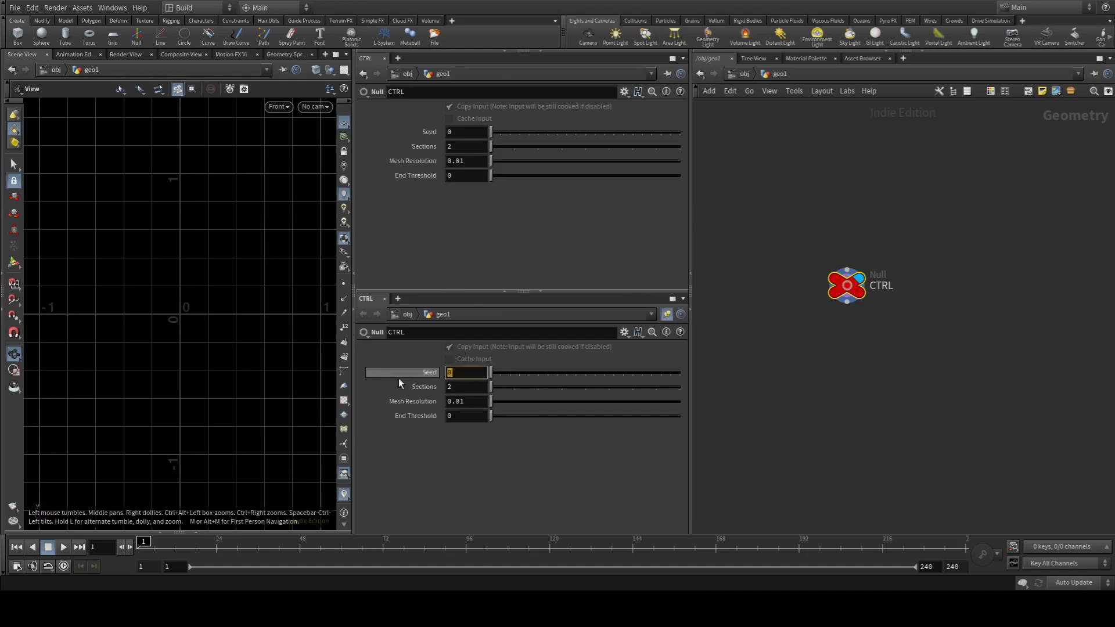
{"action": "type", "text": "1665"}
{"action": "key", "text": "Tab"}
{"action": "type", "text": "6"}
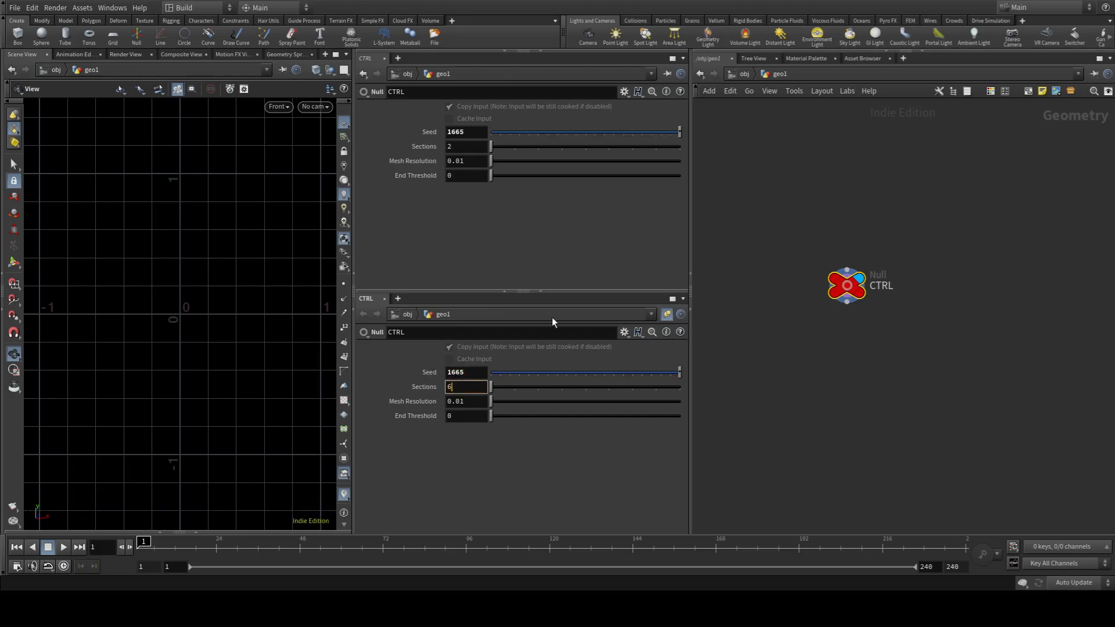
{"action": "key", "text": "Tab"}
{"action": "type", "text": "0.02"}
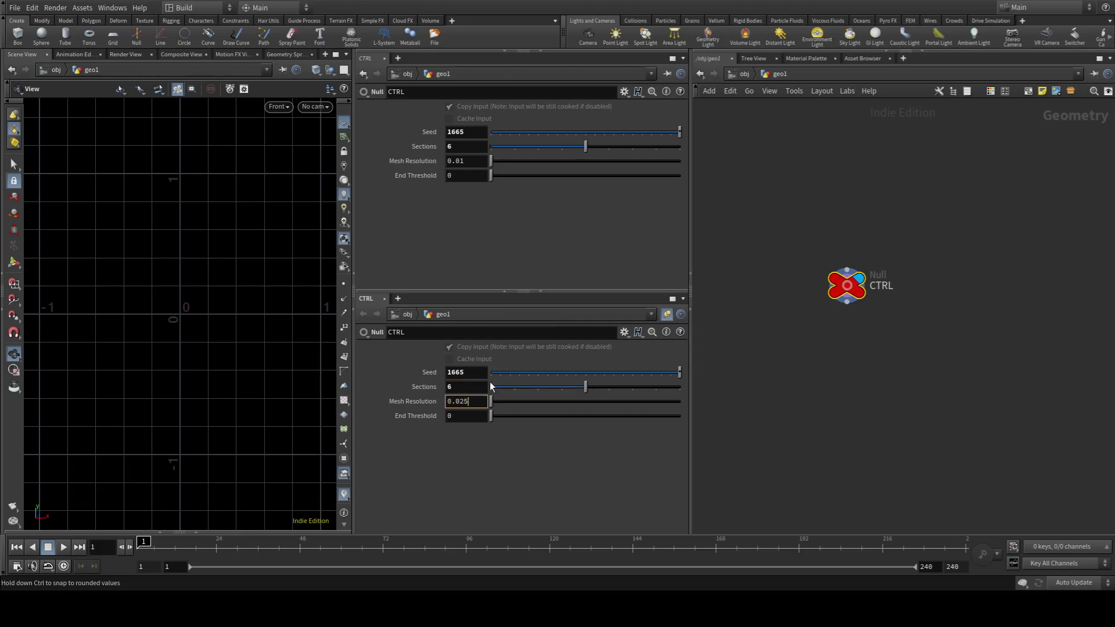
{"action": "left_click", "coordinate": [1012, 390]}
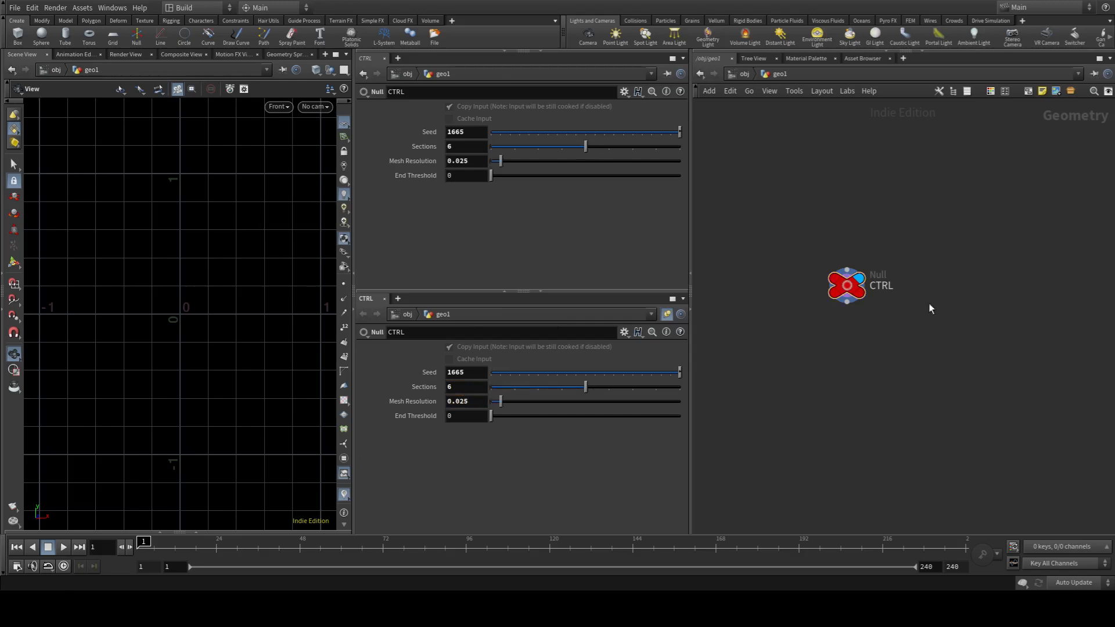
Step: Enlarge the upper parameter pane by lowering the divider above the pinned CTRL parameters
{"action": "middle_click_drag", "start_coordinate": [878, 336], "coordinate": [821, 311]}
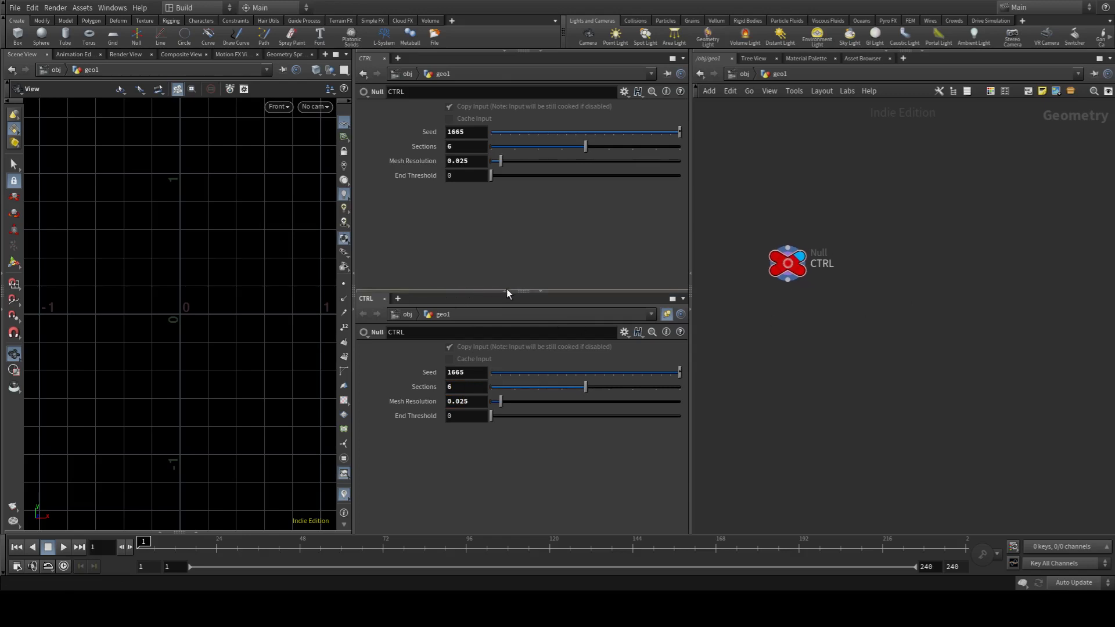
{"action": "left_click_drag", "start_coordinate": [526, 290], "coordinate": [526, 369]}
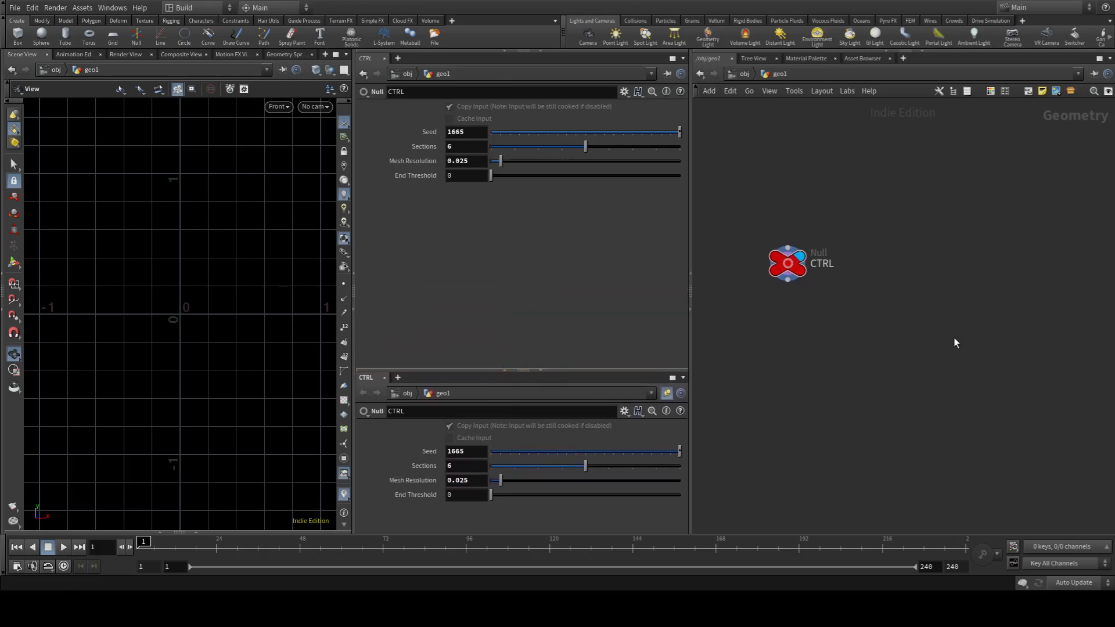
{"action": "middle_click_drag", "start_coordinate": [954, 337], "coordinate": [911, 326]}
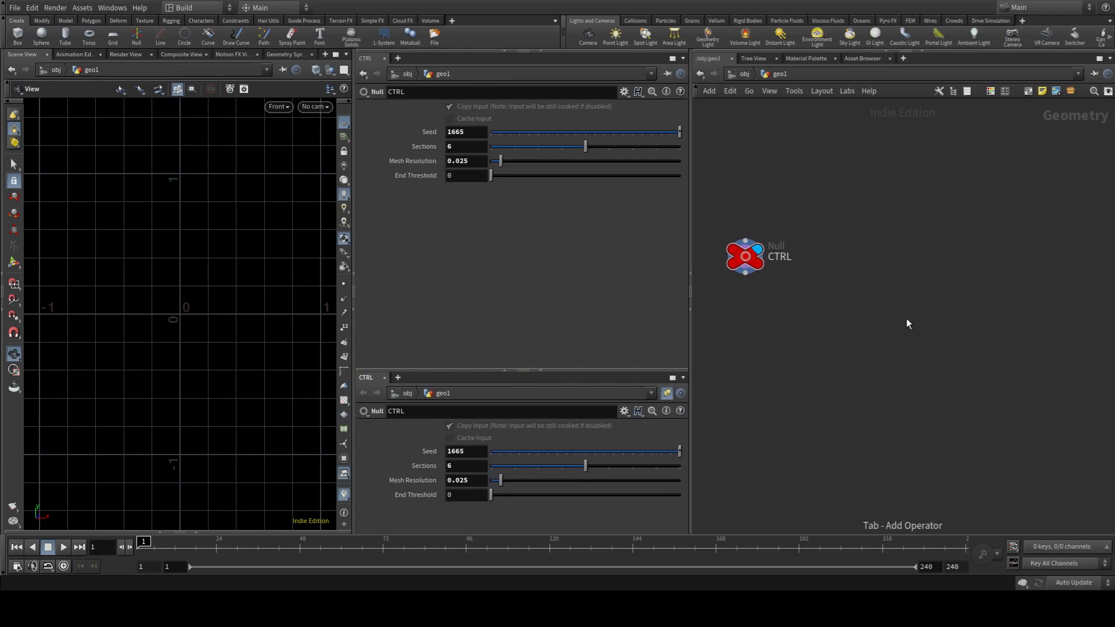
Step: Add a Line node beside CTRL and make it the displayed node
{"action": "key", "text": "Tab"}
{"action": "type", "text": "line"}
{"action": "key", "text": "Return"}
{"action": "left_click", "coordinate": [851, 298]}
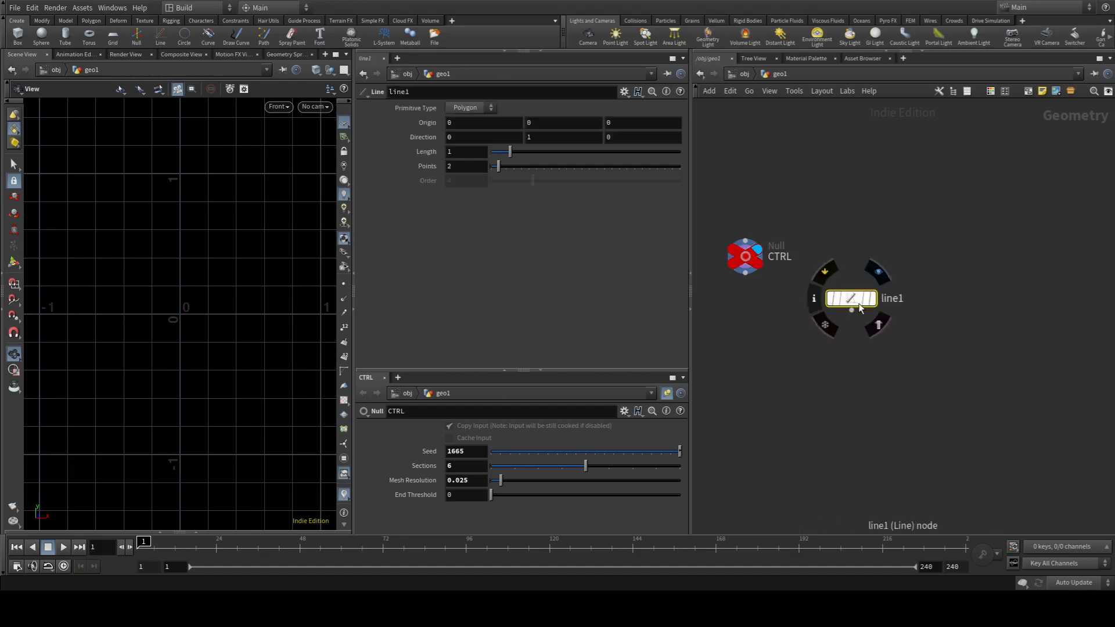
{"action": "left_click", "coordinate": [877, 272]}
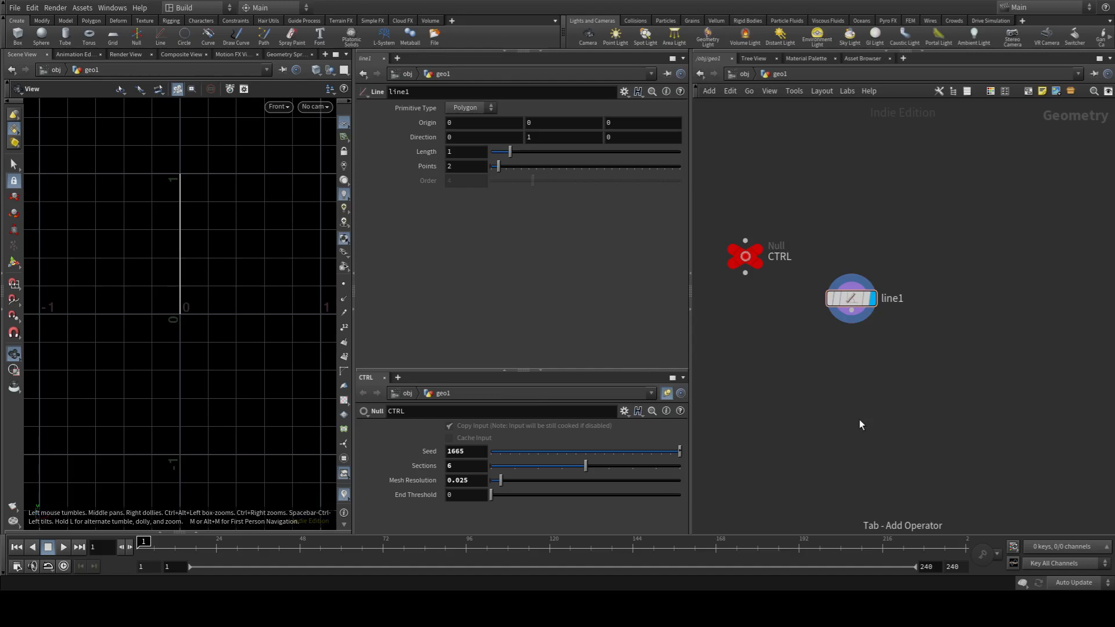
Step: Append a Transform node to the line and rotate it 19 degrees around Z
{"action": "key", "text": "t"}
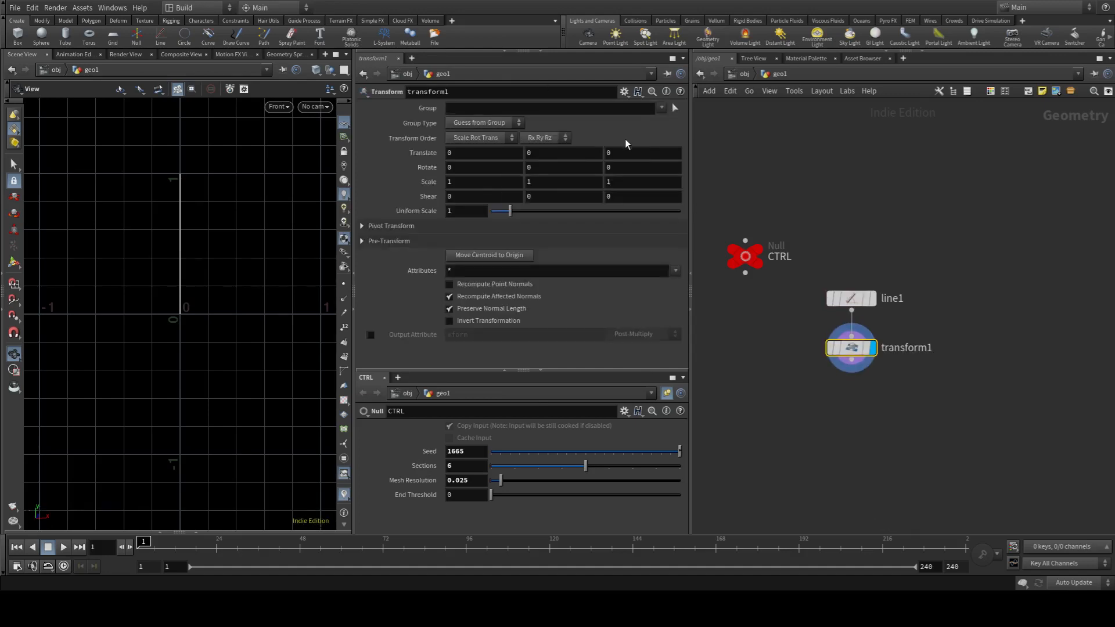
{"action": "middle_click_drag", "start_coordinate": [620, 167], "coordinate": [186, 249]}
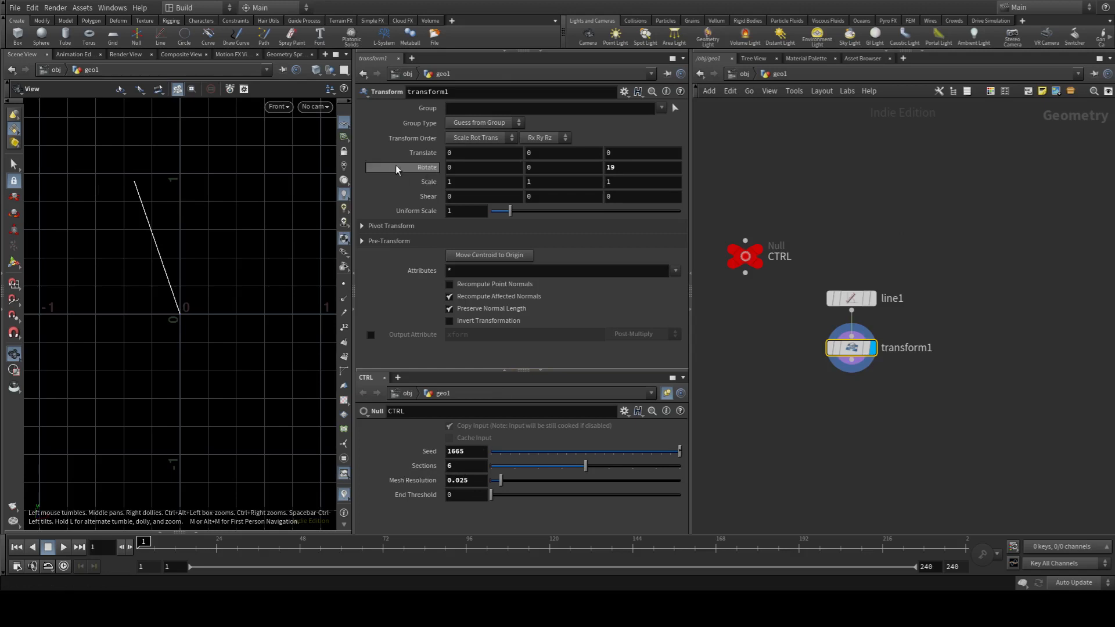
Step: Set the Transform's Z rotation to the expression (360/ch("../CTRL/section"))/2 and show its evaluated value
{"action": "left_click", "coordinate": [639, 167]}
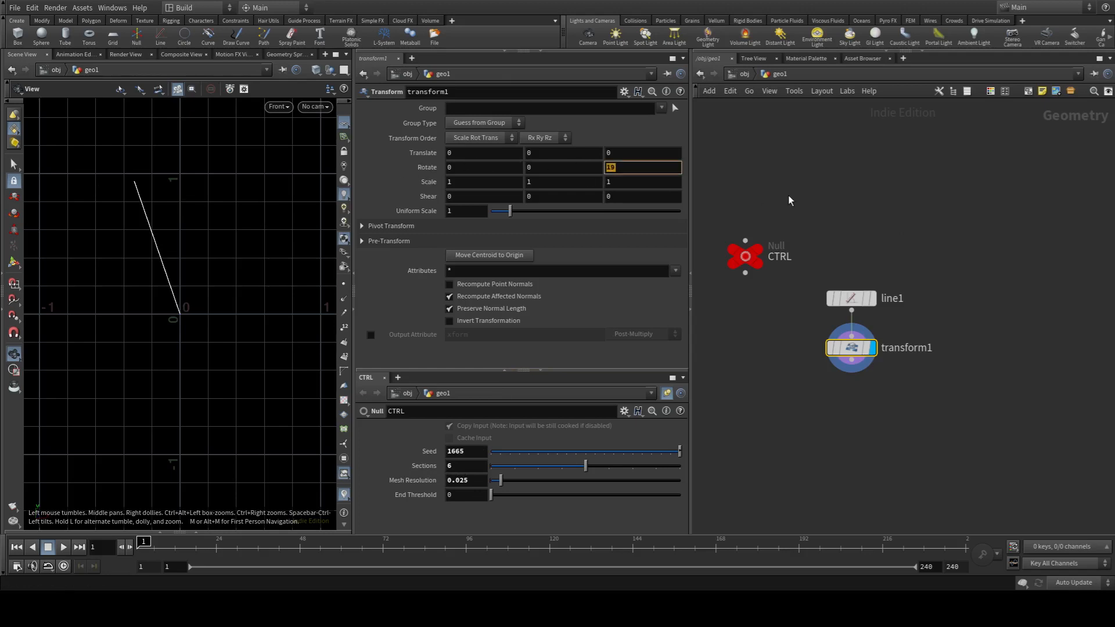
{"action": "type", "text": "360/"}
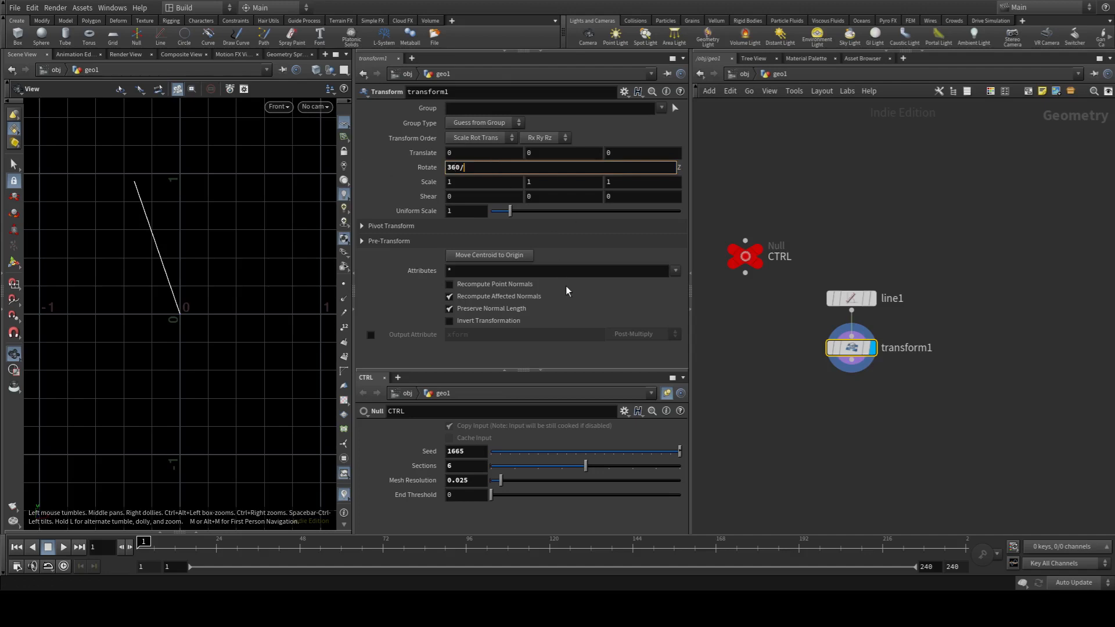
{"action": "type", "text": "ch(\"../CTRL/section\")"}
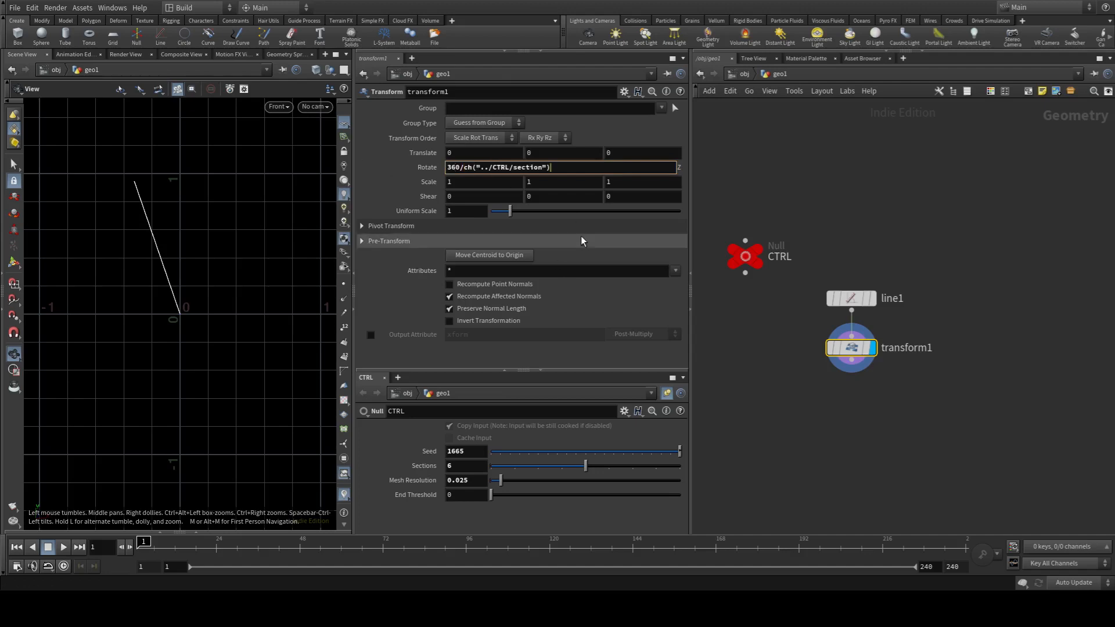
{"action": "type", "text": ")"}
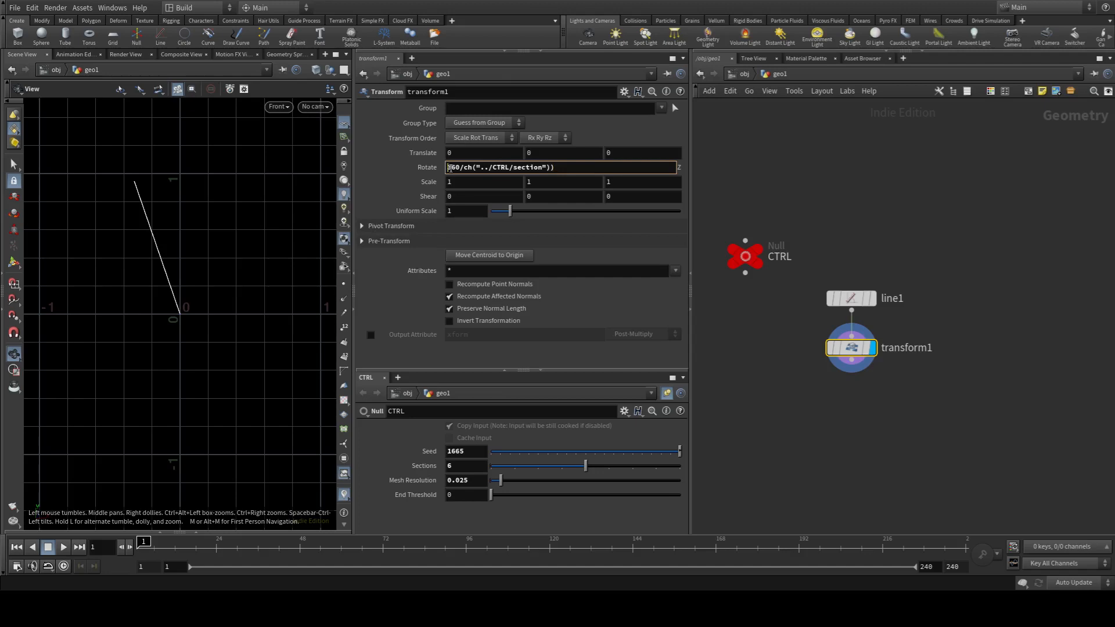
{"action": "left_click", "coordinate": [449, 168]}
{"action": "type", "text": "("}
{"action": "left_click", "coordinate": [599, 168]}
{"action": "type", "text": "/2"}
{"action": "key", "text": "Return"}
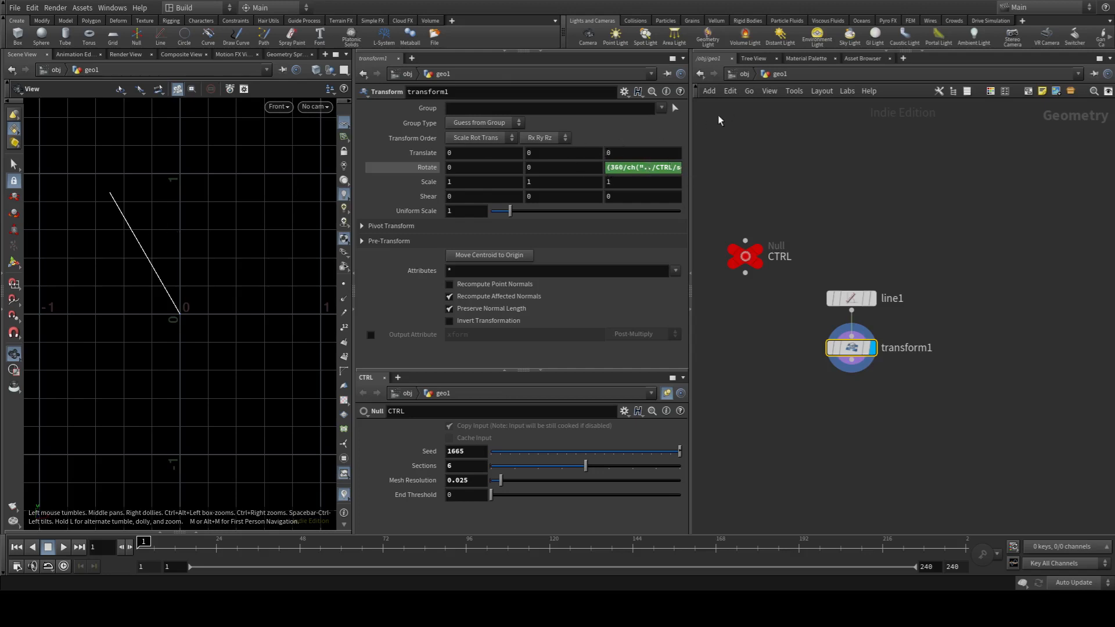
{"action": "left_click", "coordinate": [410, 166]}
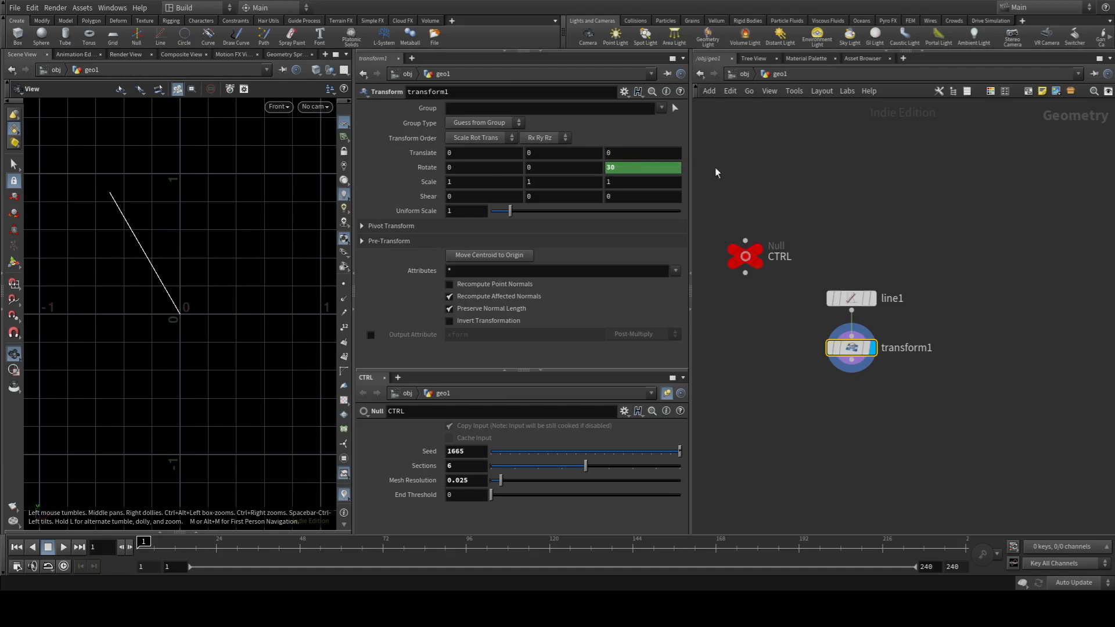
Step: Combine the transformed line and the original line in a Merge node and make it the displayed node
{"action": "left_click_drag", "start_coordinate": [851, 347], "coordinate": [804, 365]}
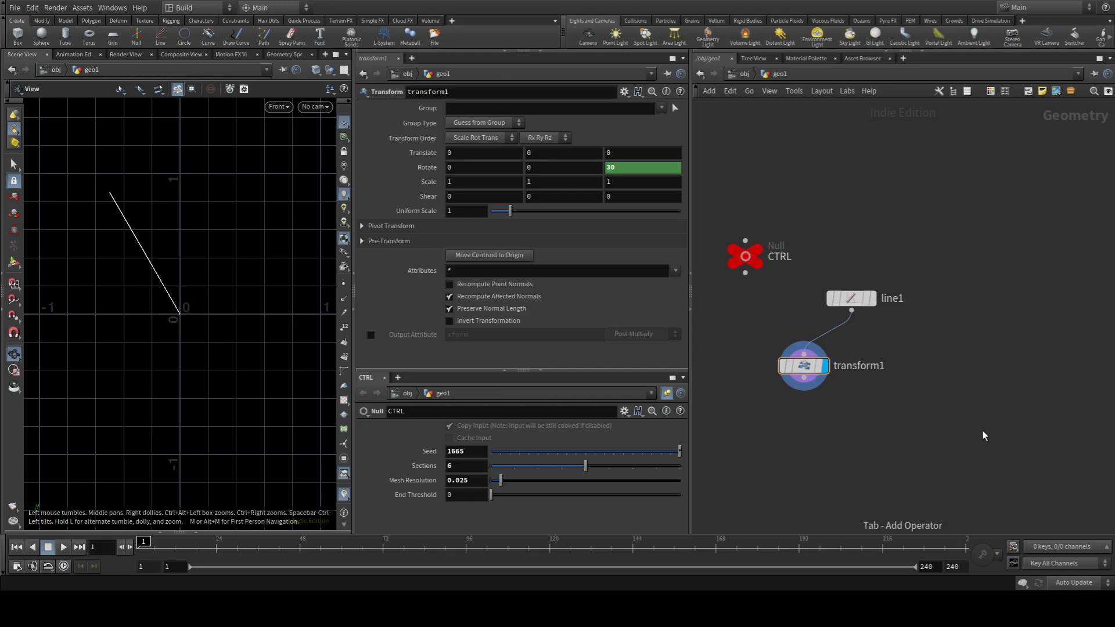
{"action": "key", "text": "Return"}
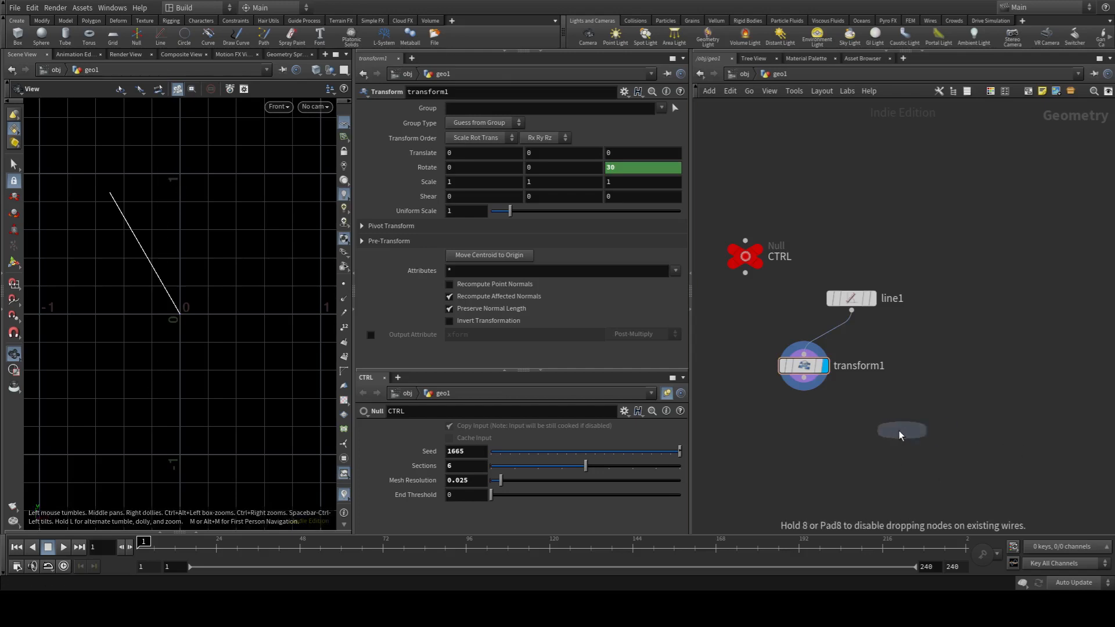
{"action": "left_click", "coordinate": [852, 435]}
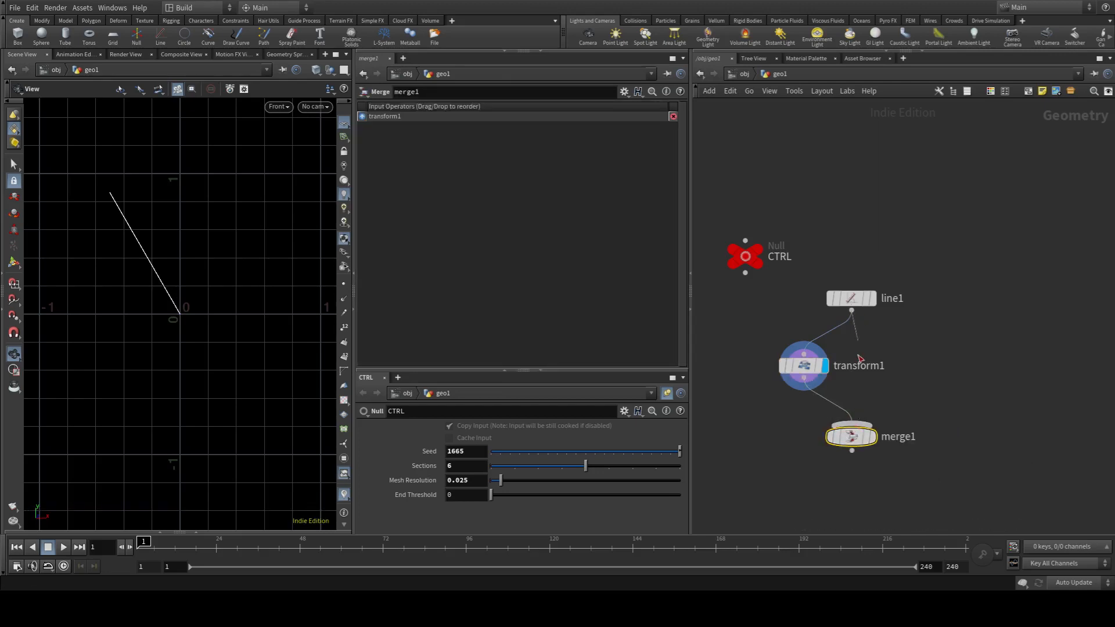
{"action": "left_click_drag", "start_coordinate": [860, 359], "coordinate": [853, 427]}
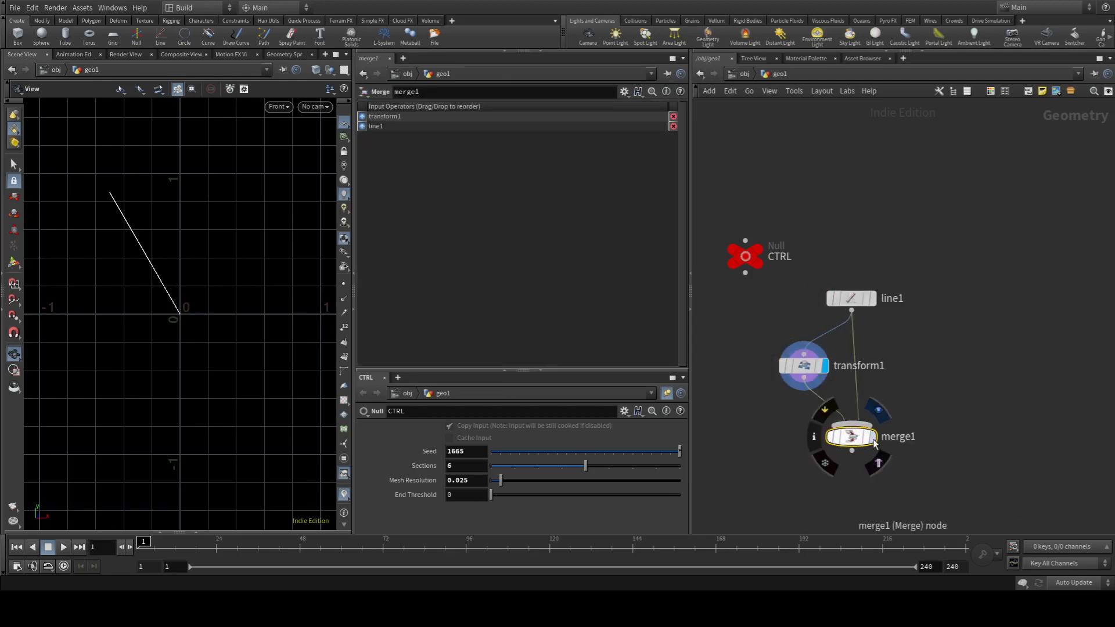
{"action": "left_click", "coordinate": [873, 441]}
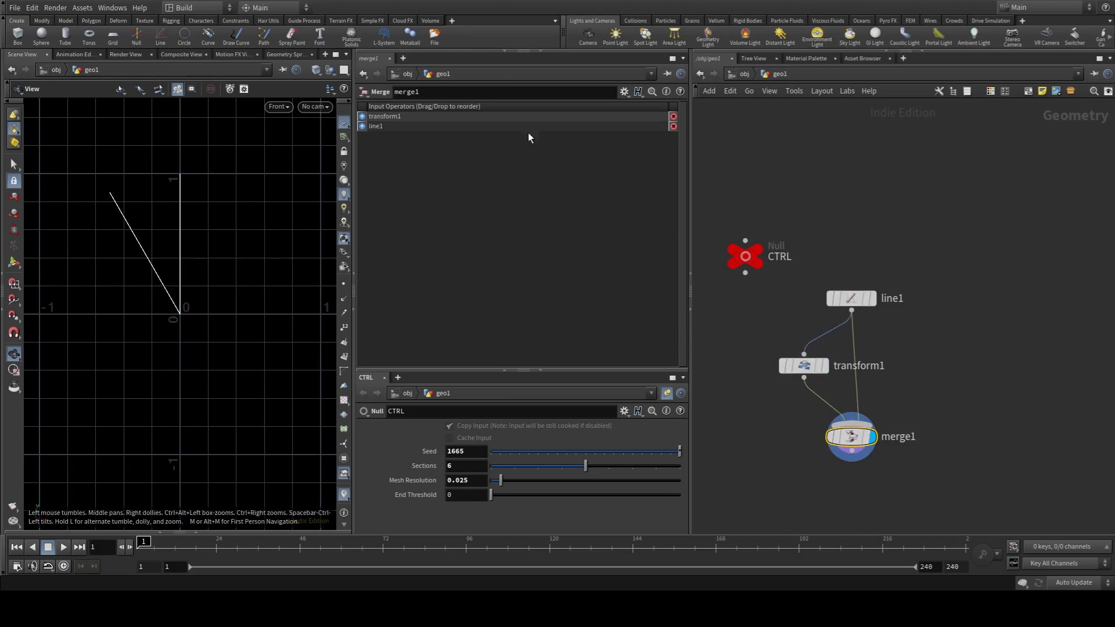
Step: Move the line node up, add a network dot where its wires branch, and insert a Group Create node above the dot
{"action": "mouse_move", "coordinate": [855, 300]}
{"action": "left_mouse_down"}
{"action": "mouse_move", "coordinate": [855, 258]}
{"action": "mouse_move", "coordinate": [852, 319]}
{"action": "left_mouse_up"}
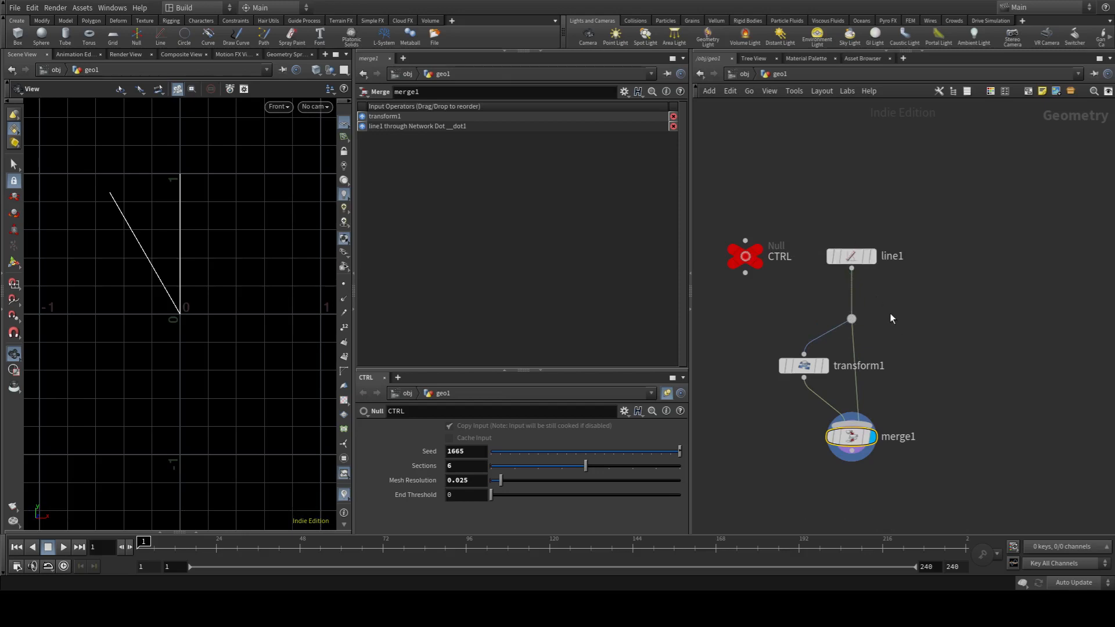
{"action": "key", "text": "Return"}
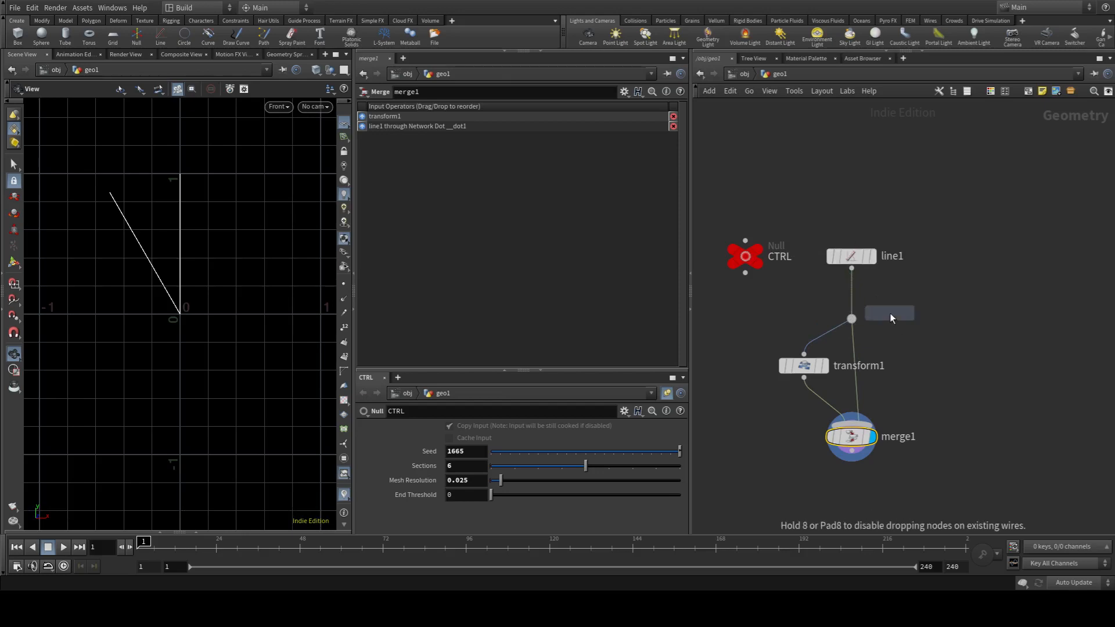
{"action": "left_click", "coordinate": [857, 292]}
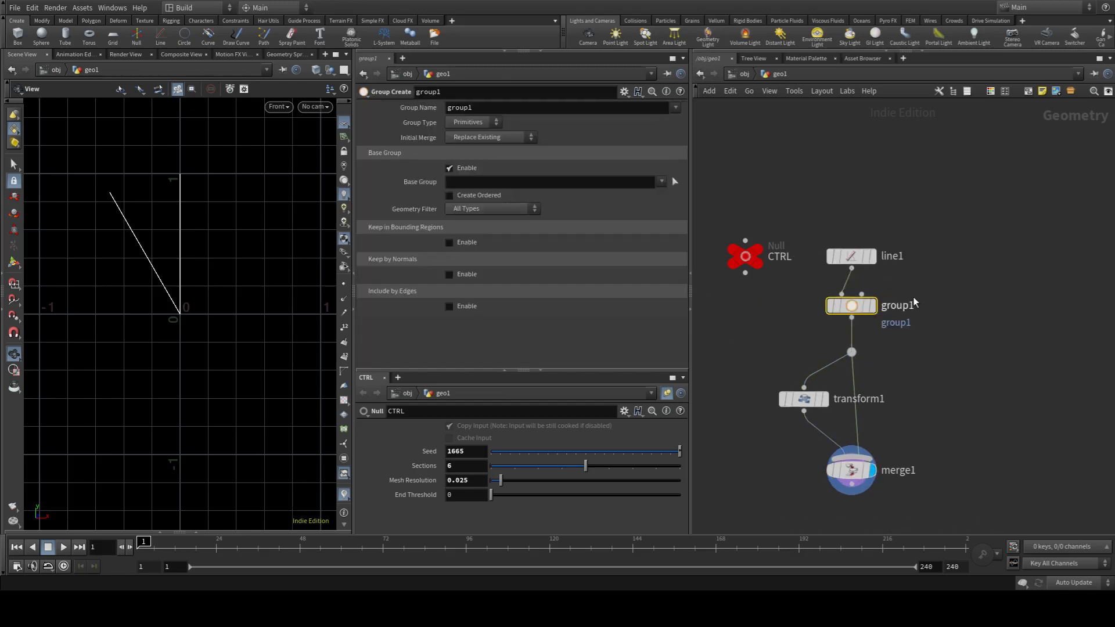
Step: Name the group tip, set its type to Points and its base group to 1
{"action": "type", "text": "tip"}
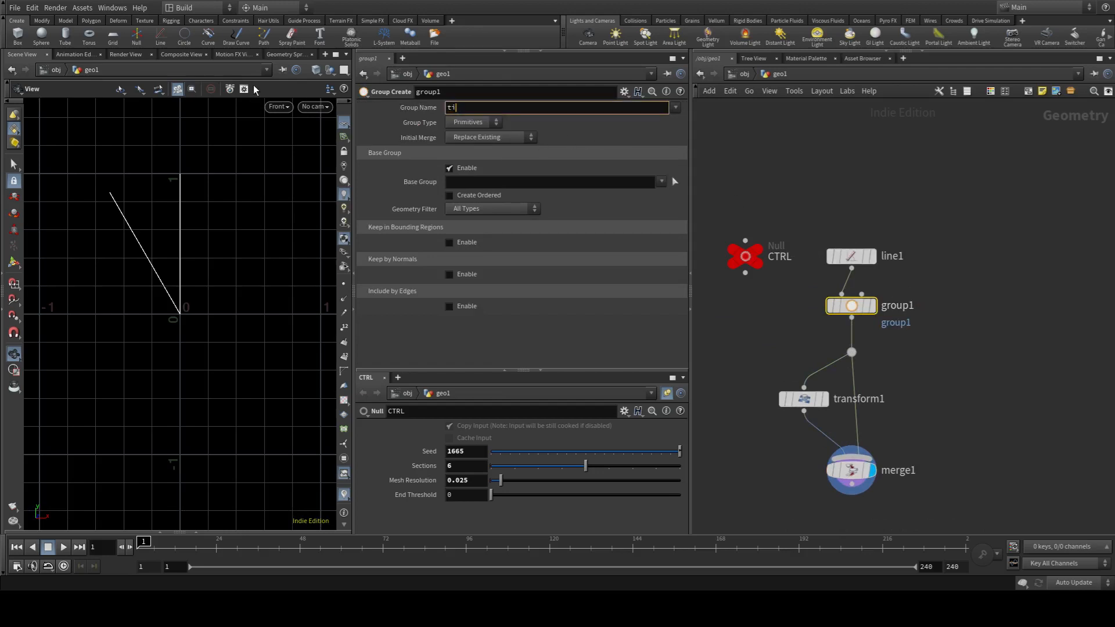
{"action": "key", "text": "Return"}
{"action": "left_click", "coordinate": [491, 123]}
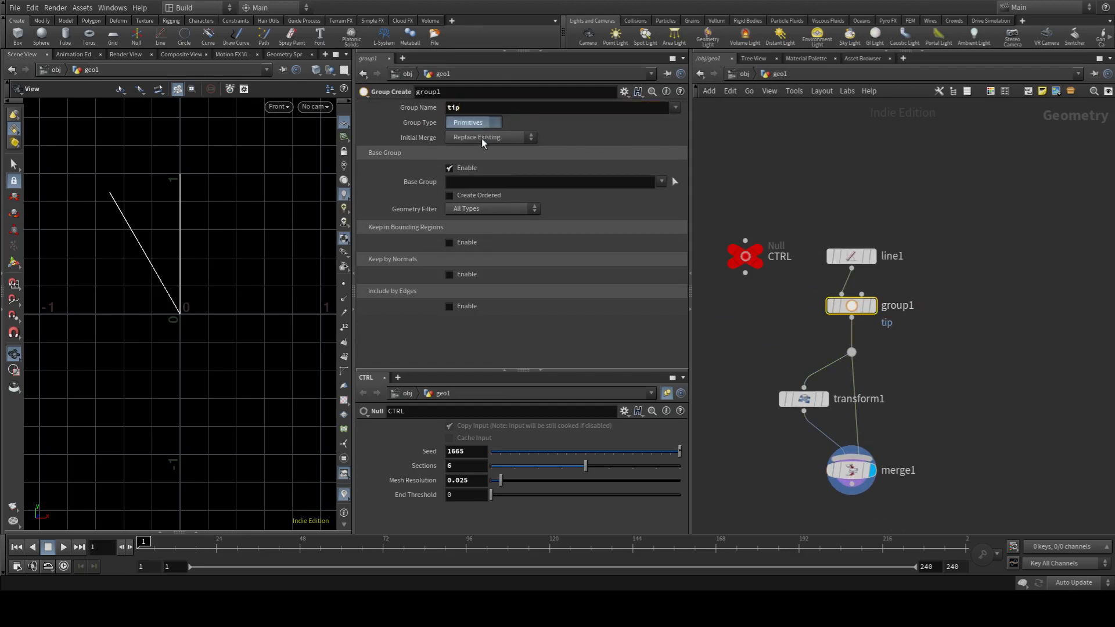
{"action": "left_click", "coordinate": [485, 138]}
{"action": "left_click", "coordinate": [482, 181]}
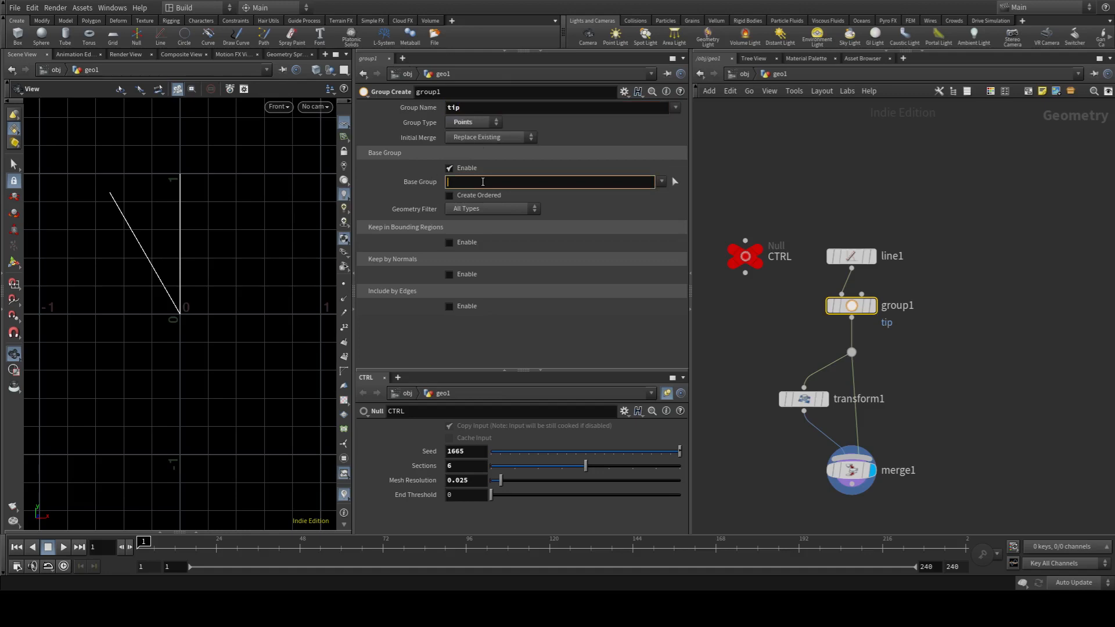
{"action": "type", "text": "1"}
{"action": "key", "text": "Return"}
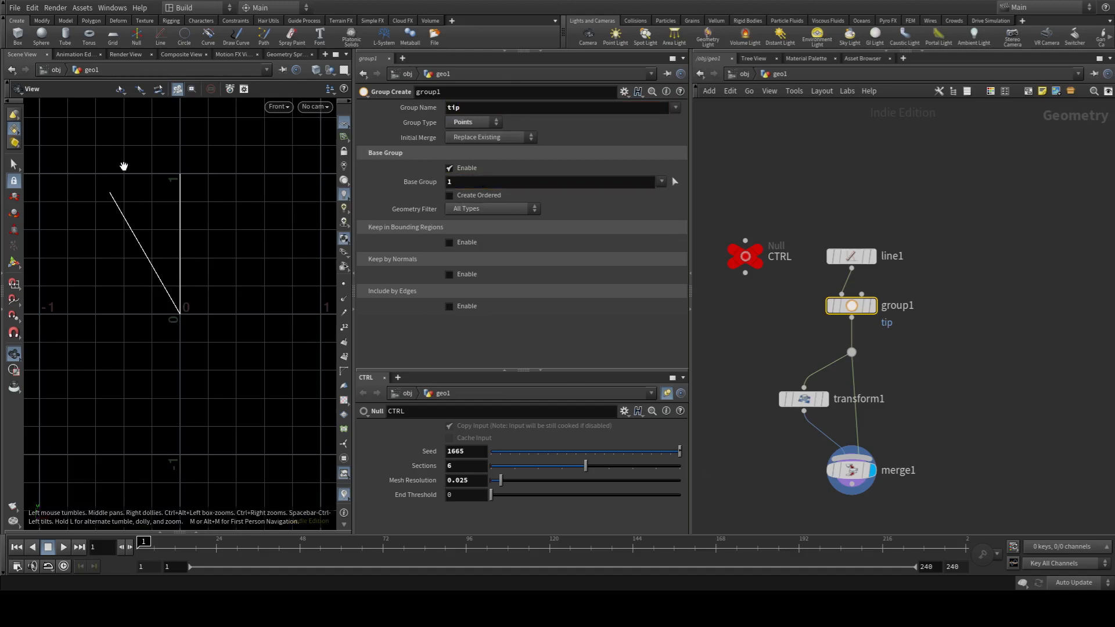
Step: Branch a Blast node off the merge, set it to delete everything except the tip group, and display it
{"action": "middle_click_drag", "start_coordinate": [888, 401], "coordinate": [884, 228]}
{"action": "middle_click_drag", "start_coordinate": [851, 343], "coordinate": [852, 364]}
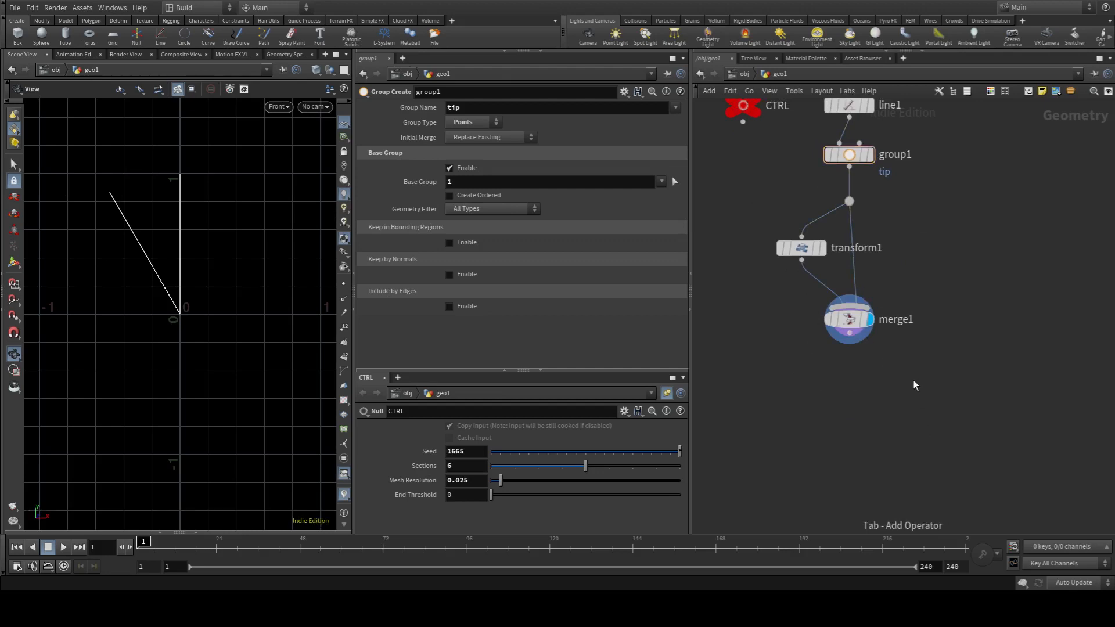
{"action": "key", "text": "Return"}
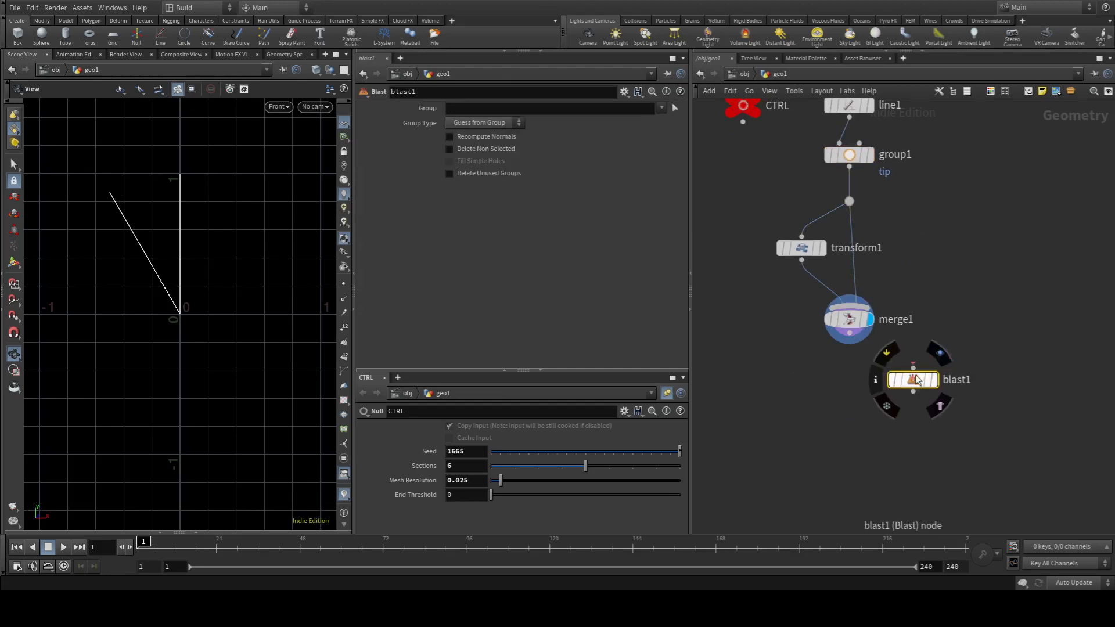
{"action": "left_click", "coordinate": [914, 382]}
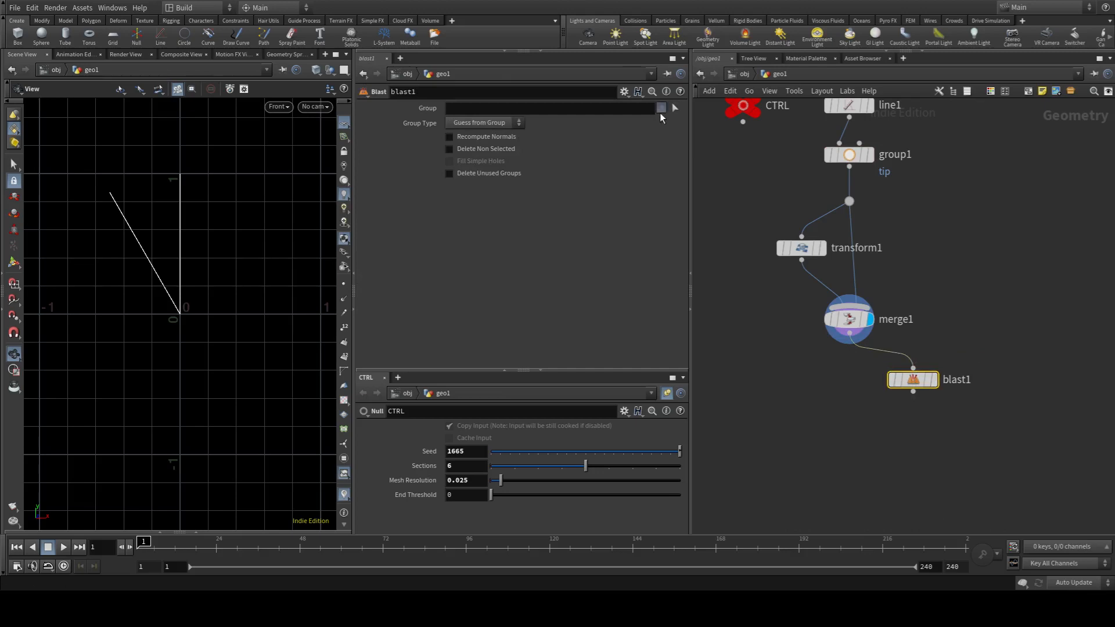
{"action": "left_click", "coordinate": [661, 113]}
{"action": "left_click", "coordinate": [668, 122]}
{"action": "left_click", "coordinate": [477, 149]}
{"action": "left_click", "coordinate": [933, 379]}
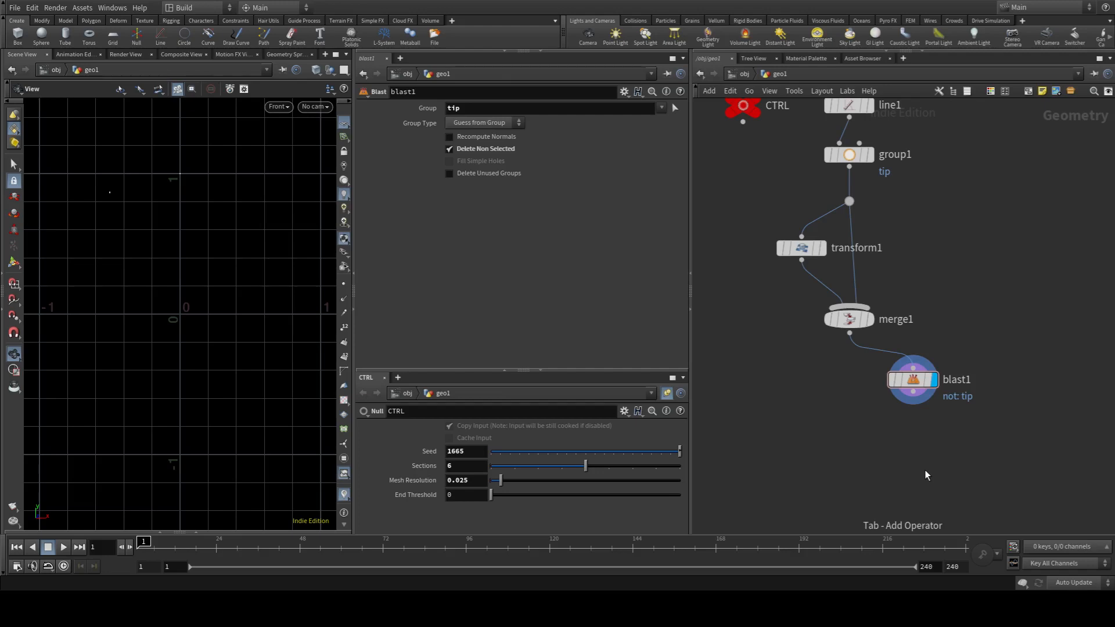
Step: Append an Add node to the Blast and set it to build polygons by group
{"action": "key", "text": "Tab"}
{"action": "type", "text": "add"}
{"action": "key", "text": "Return"}
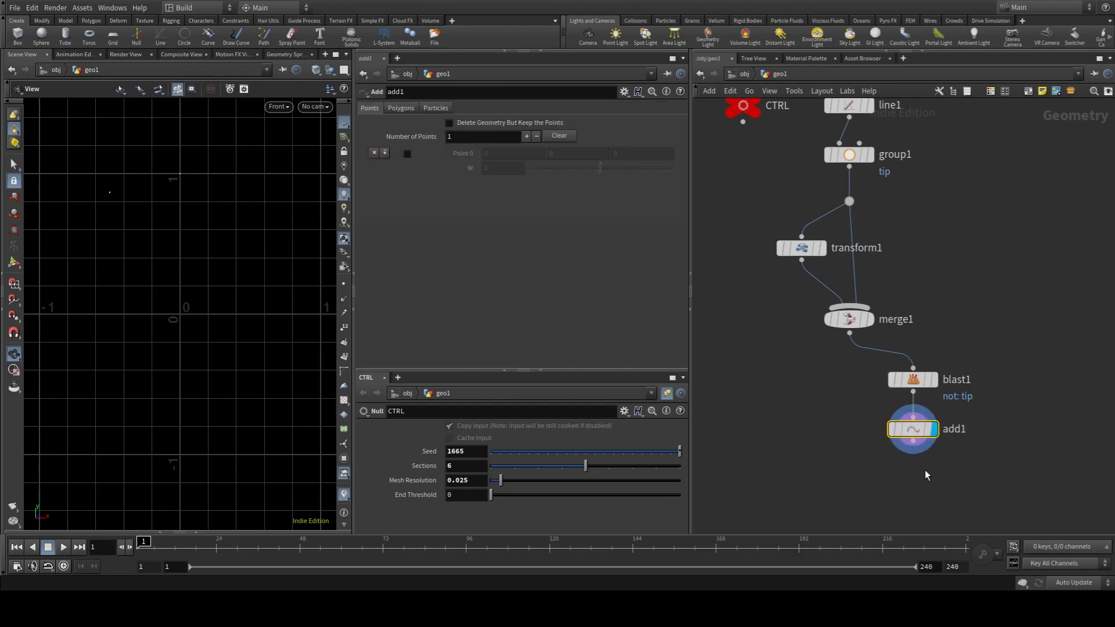
{"action": "left_click", "coordinate": [400, 108]}
{"action": "left_click", "coordinate": [424, 139]}
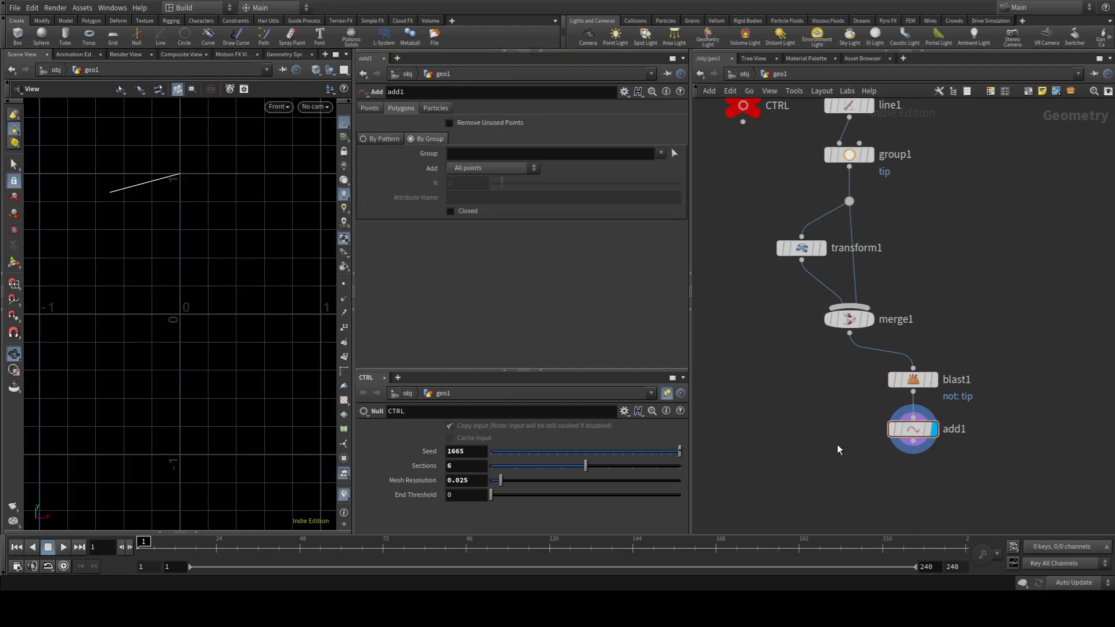
Step: Combine the first merge and the Add node in a second Merge node and display it
{"action": "key", "text": "alt+m"}
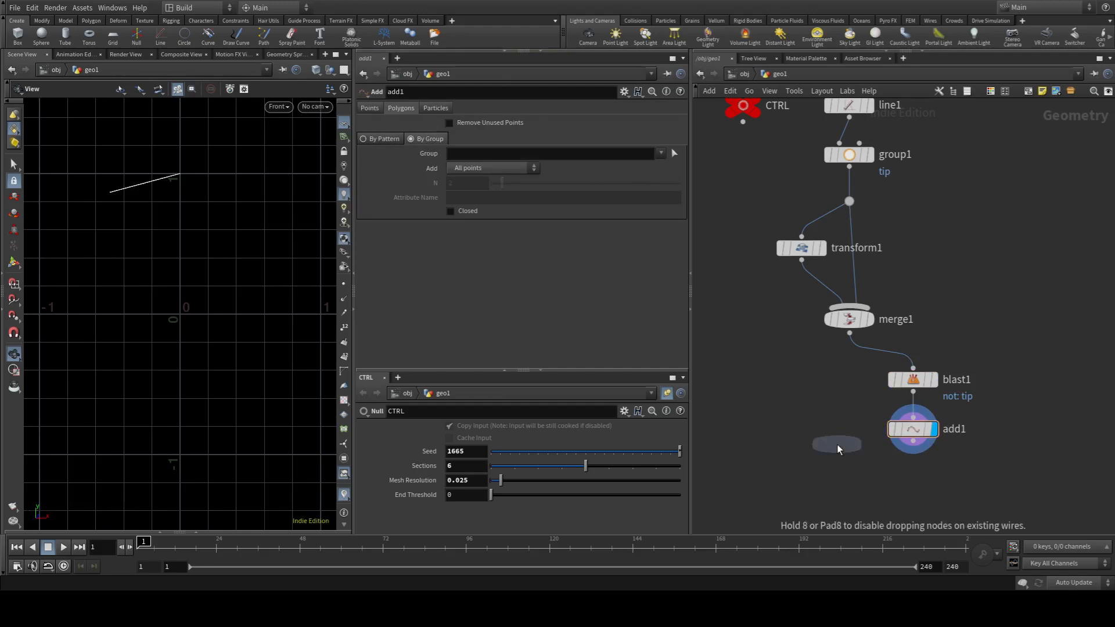
{"action": "left_click", "coordinate": [855, 463]}
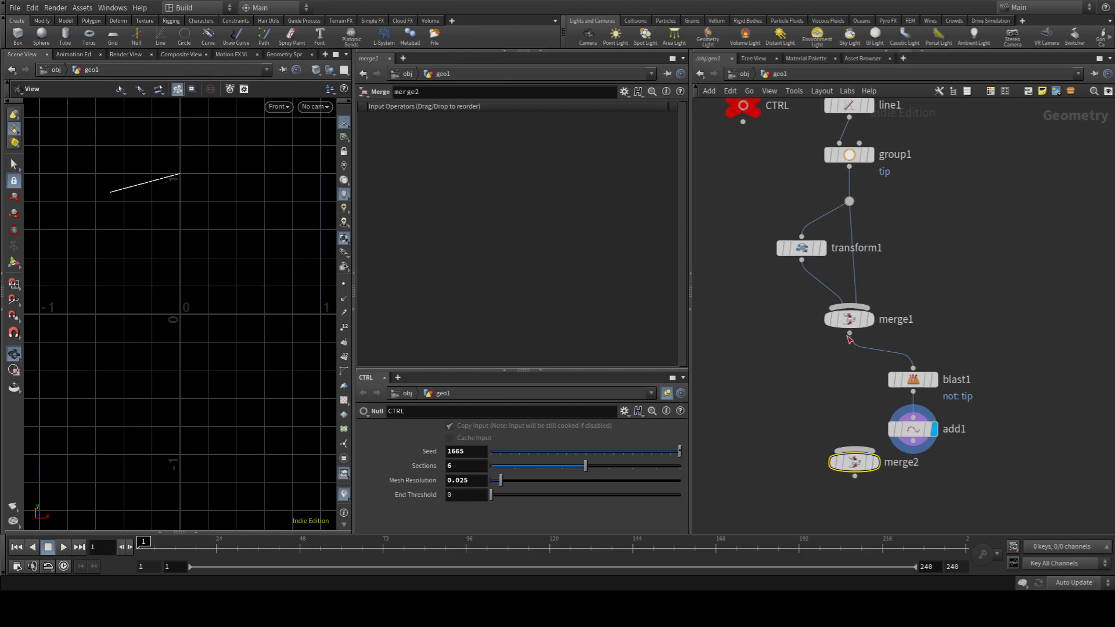
{"action": "left_click_drag", "start_coordinate": [850, 334], "coordinate": [854, 462]}
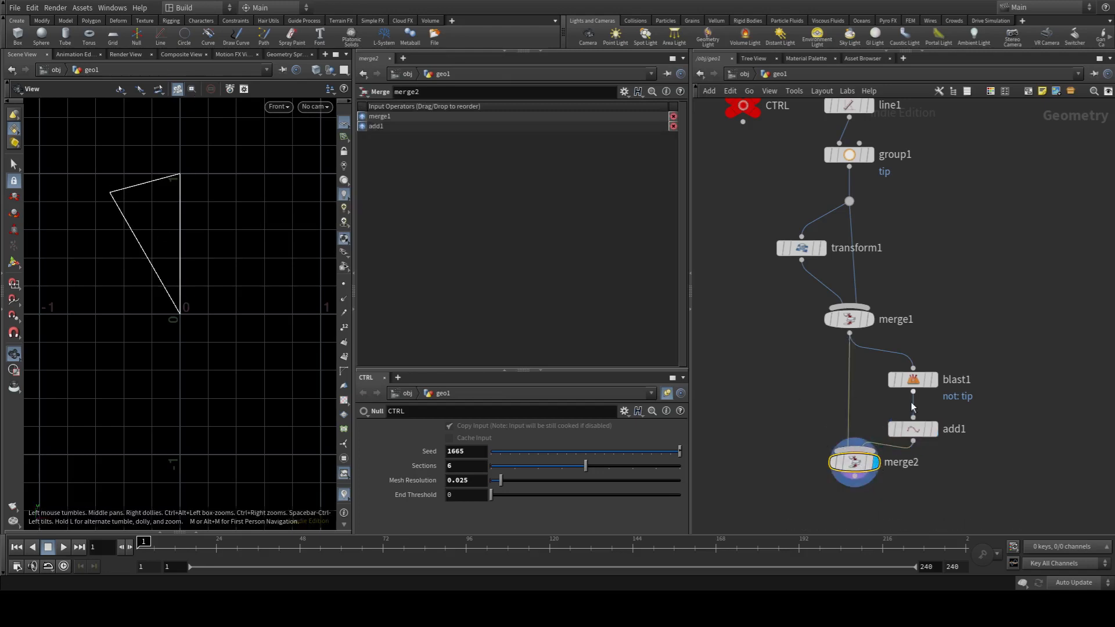
Step: Append Fuse and PolyFill nodes to the second merge, filling with Single Polygon mode and Reverse Patches enabled
{"action": "middle_click_drag", "start_coordinate": [907, 513], "coordinate": [904, 283]}
{"action": "left_click_drag", "start_coordinate": [852, 233], "coordinate": [855, 264]}
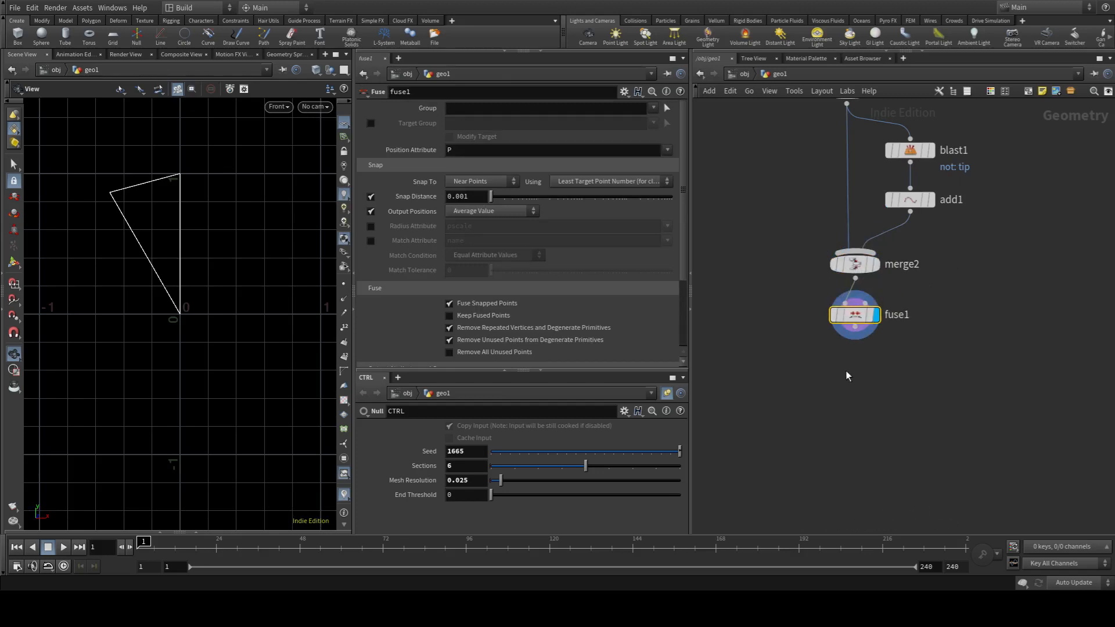
{"action": "key", "text": "Tab"}
{"action": "key", "text": "Return"}
{"action": "key", "text": "Return"}
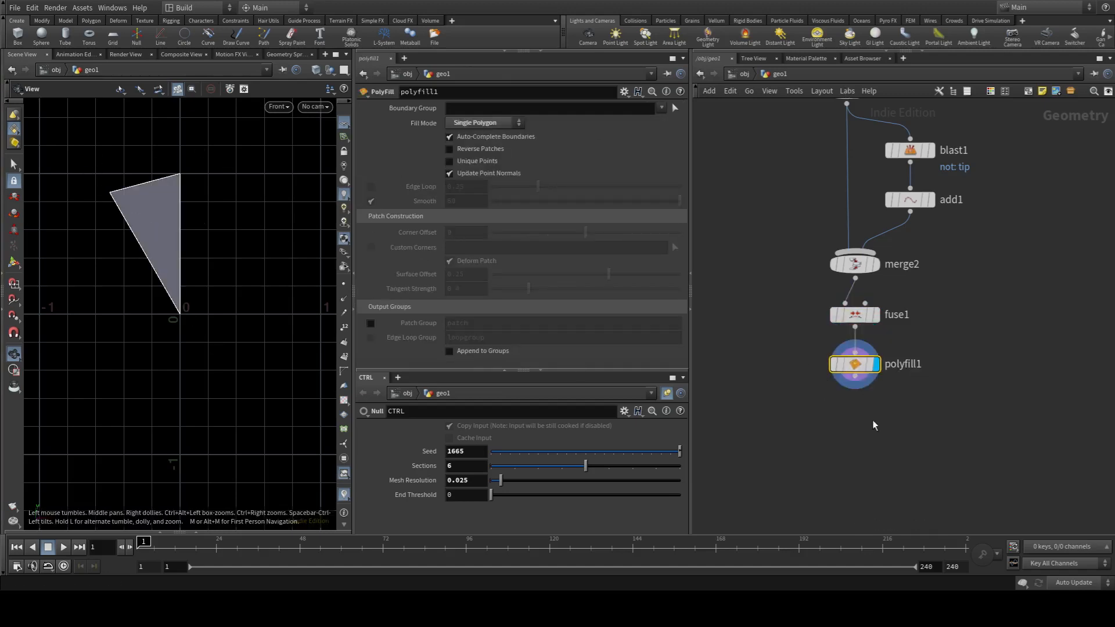
{"action": "left_click", "coordinate": [476, 149]}
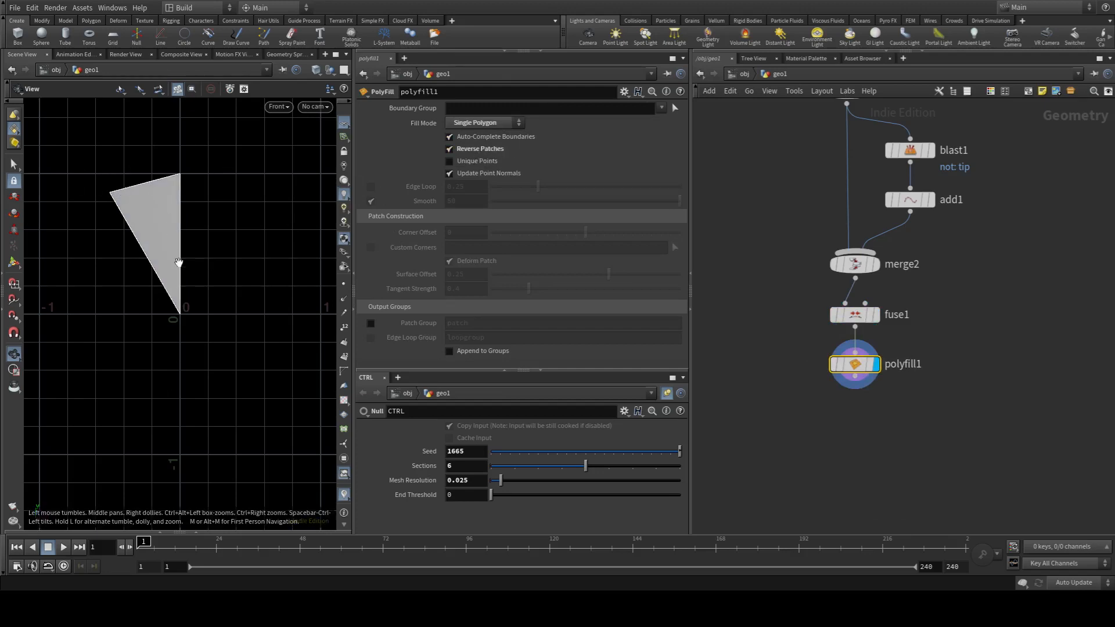
Step: Append a Group Delete node after the PolyFill and set it to remove the tip group
{"action": "middle_click_drag", "start_coordinate": [989, 471], "coordinate": [980, 423]}
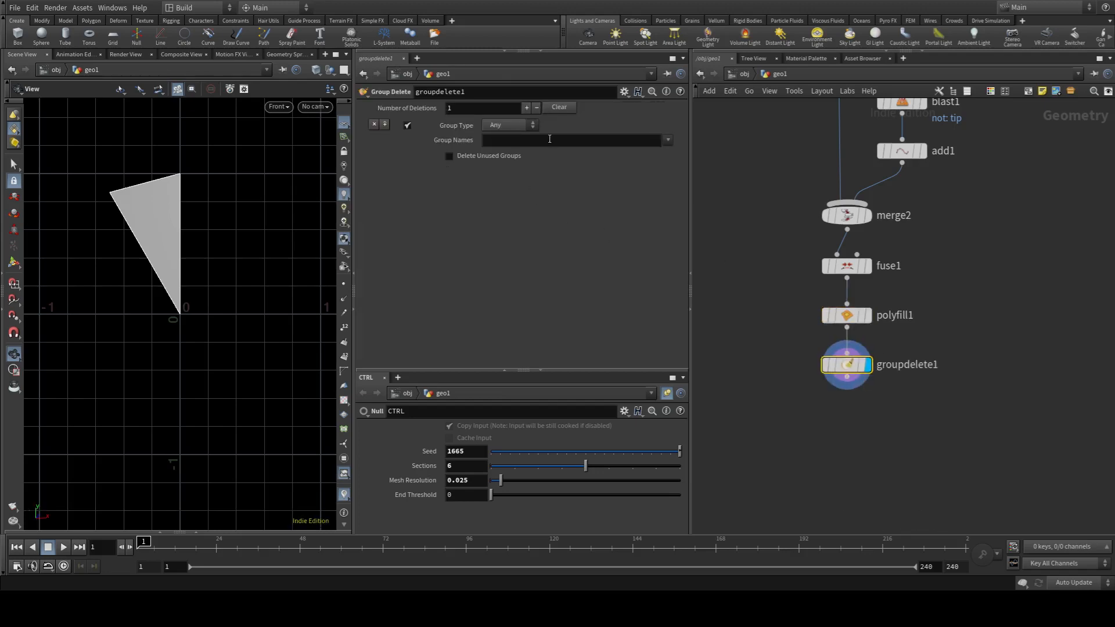
{"action": "left_click", "coordinate": [648, 140]}
{"action": "type", "text": "tip"}
{"action": "key", "text": "Return"}
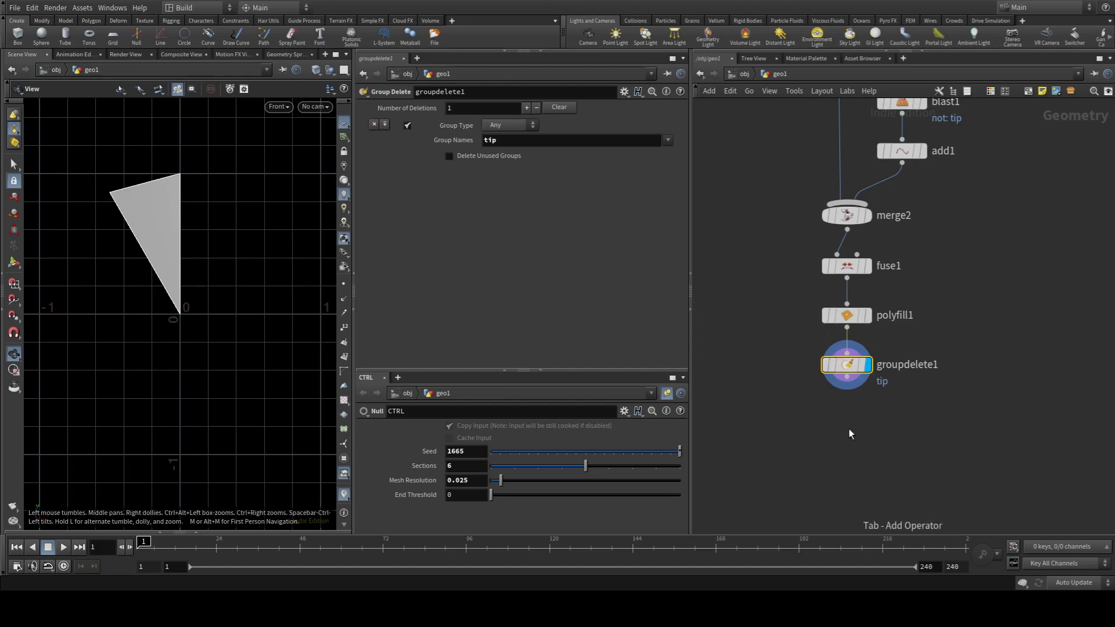
Step: Append a Null node below the Group Delete and name it Base_sop
{"action": "key", "text": "n"}
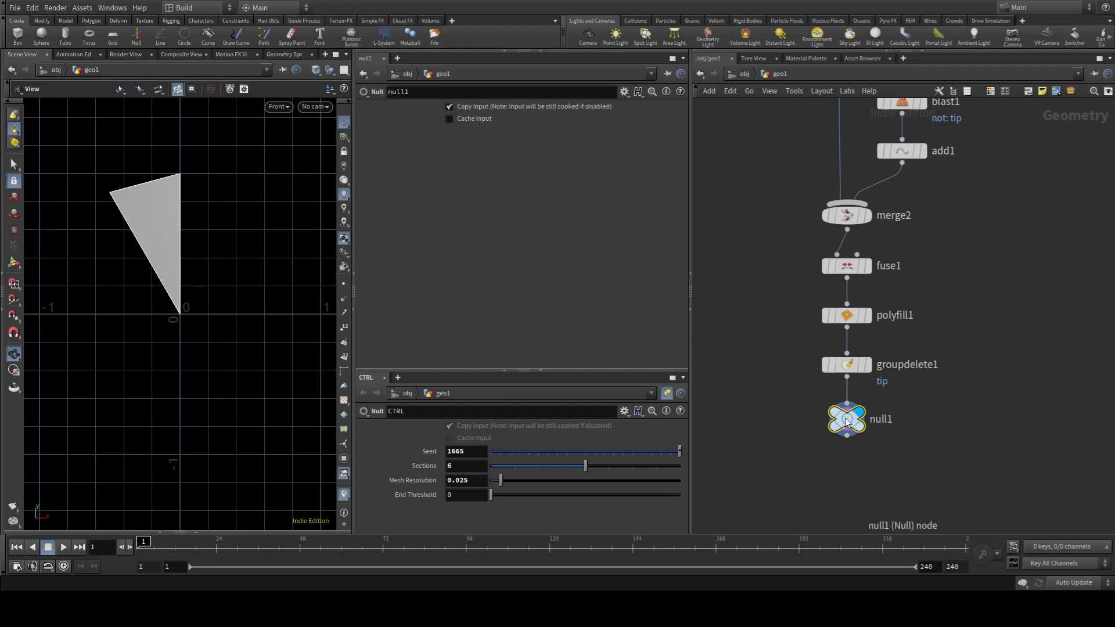
{"action": "left_click", "coordinate": [879, 420]}
{"action": "double_click", "coordinate": [879, 419]}
{"action": "type", "text": "Ba"}
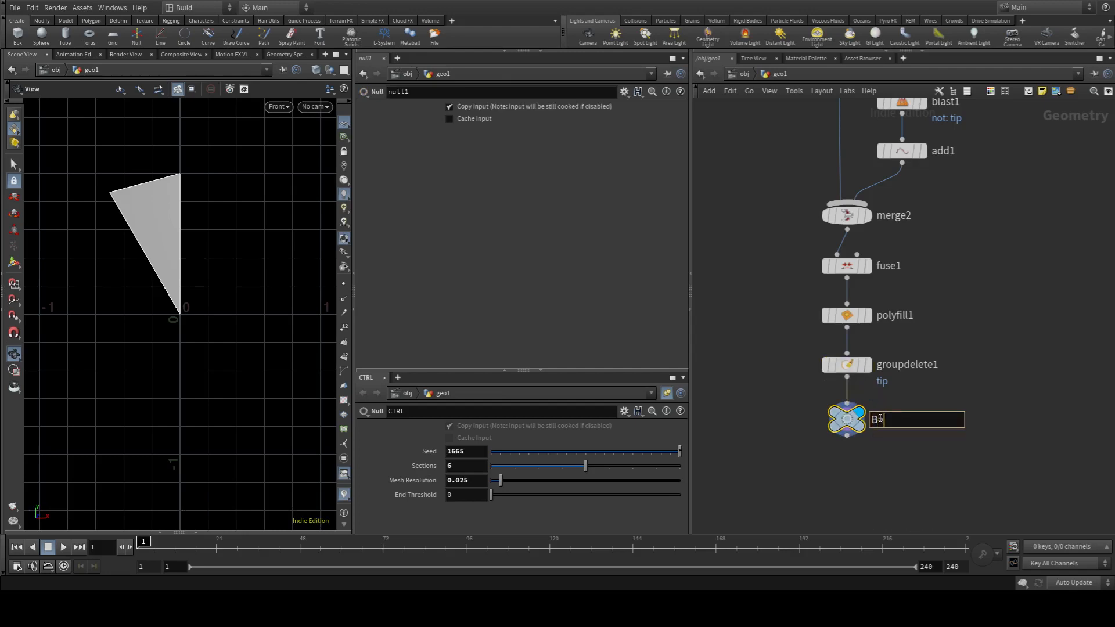
{"action": "type", "text": "se_sop"}
{"action": "key", "text": "Return"}
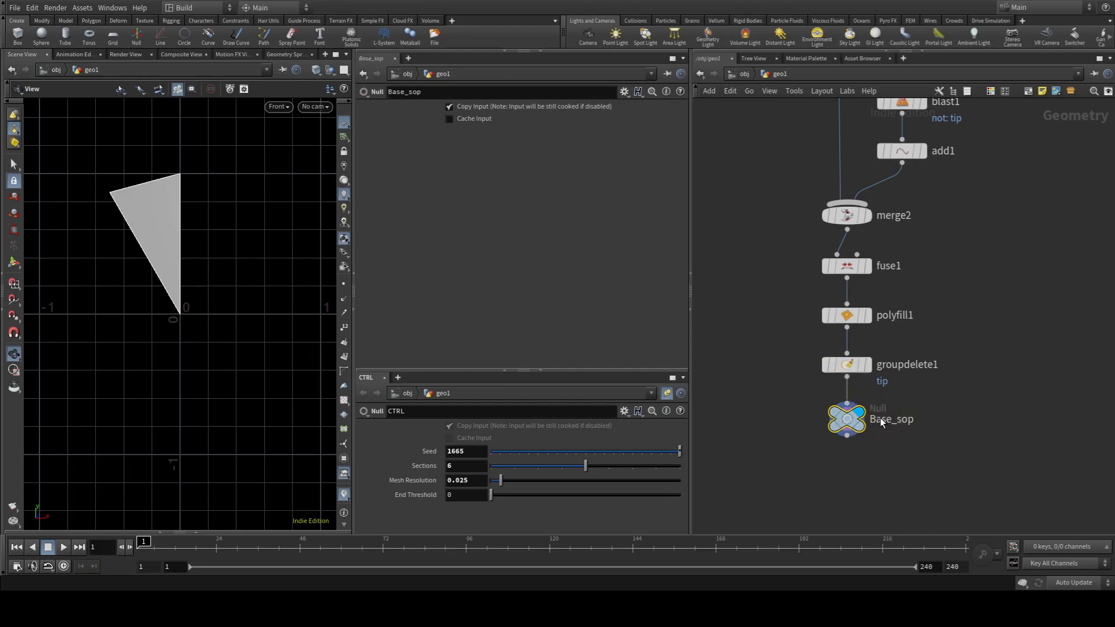
Step: Append a Mirror node to Base_sop with its default settings
{"action": "middle_click_drag", "start_coordinate": [1034, 414], "coordinate": [976, 201]}
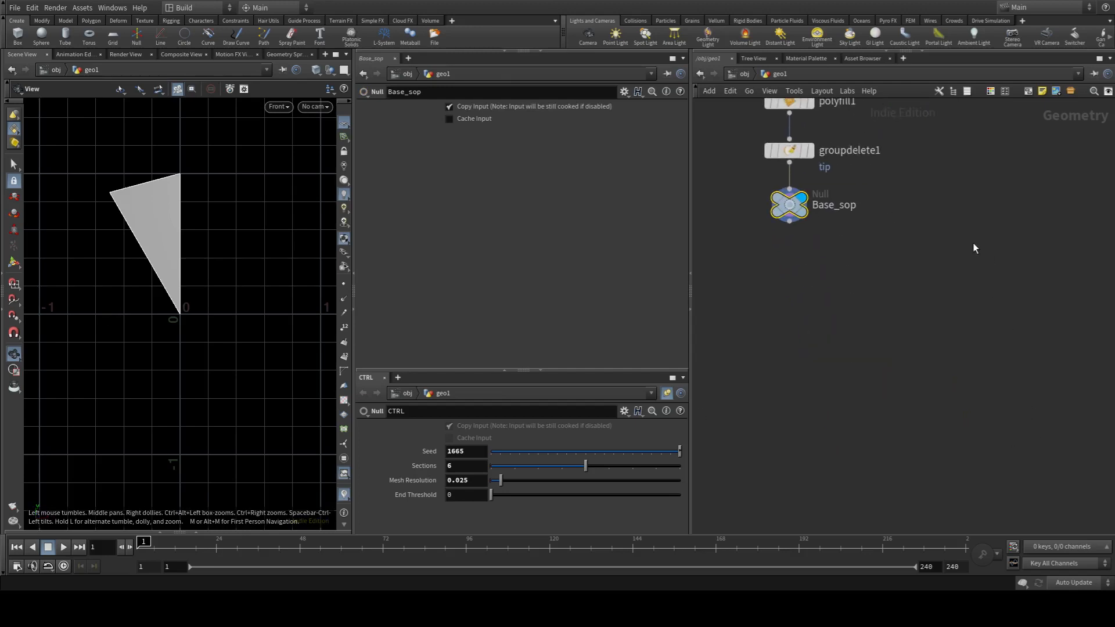
{"action": "middle_click_drag", "start_coordinate": [974, 246], "coordinate": [1021, 290]}
{"action": "scroll", "coordinate": [100, 288], "scroll_direction": "down", "scroll_amount": 2}
{"action": "middle_click_drag", "start_coordinate": [159, 295], "coordinate": [153, 317]}
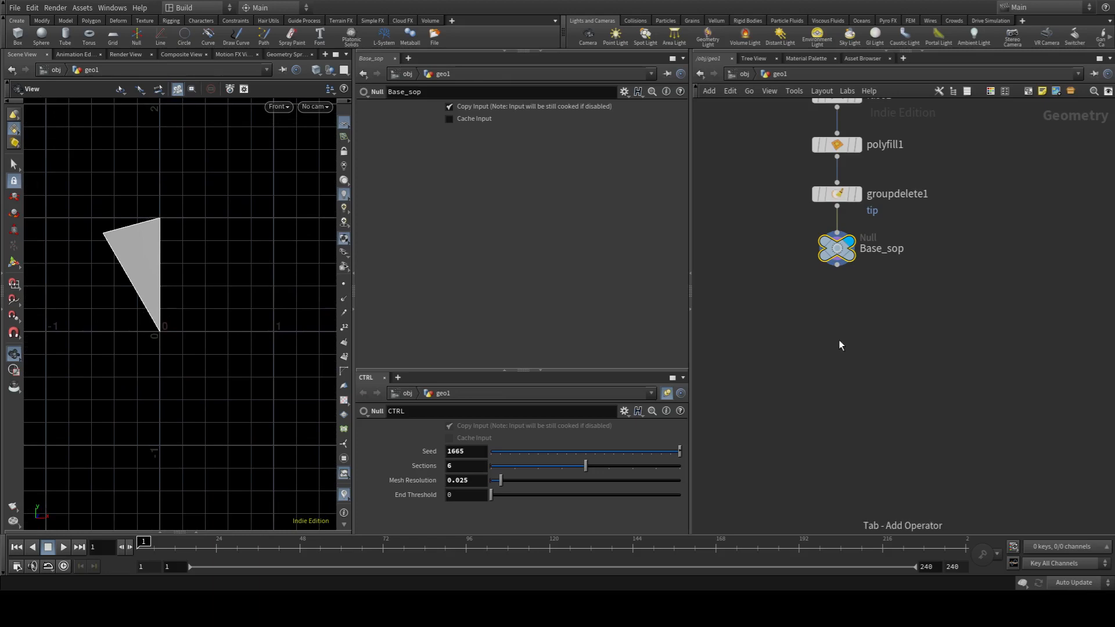
{"action": "key", "text": "Return"}
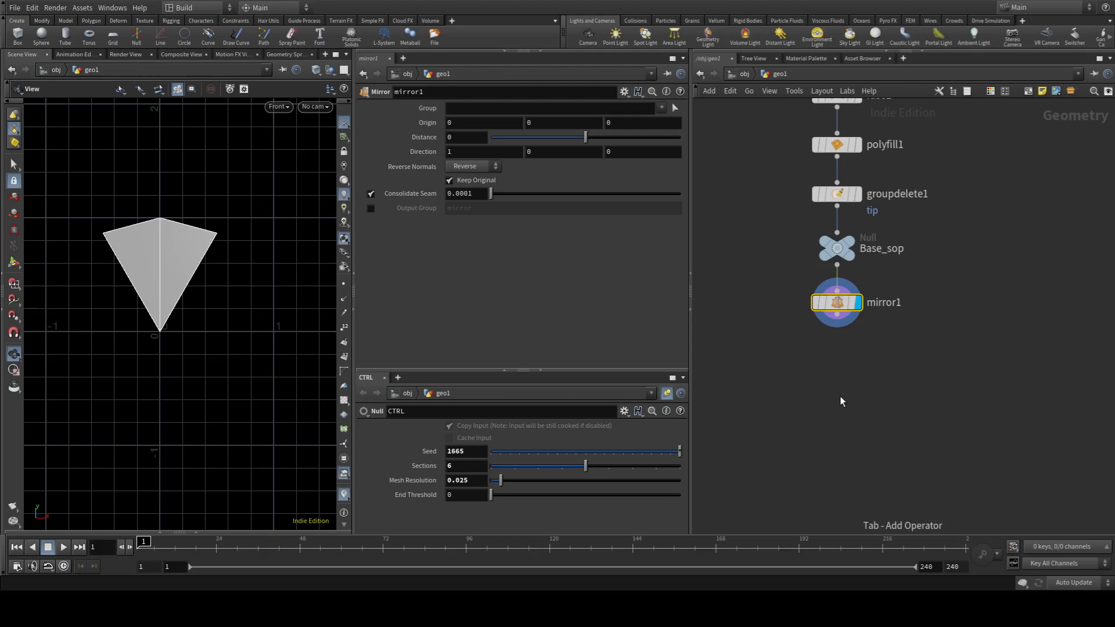
Step: Append a Copy and Transform node to the Mirror and link its total number to CTRL's Sections parameter
{"action": "key", "text": "Return"}
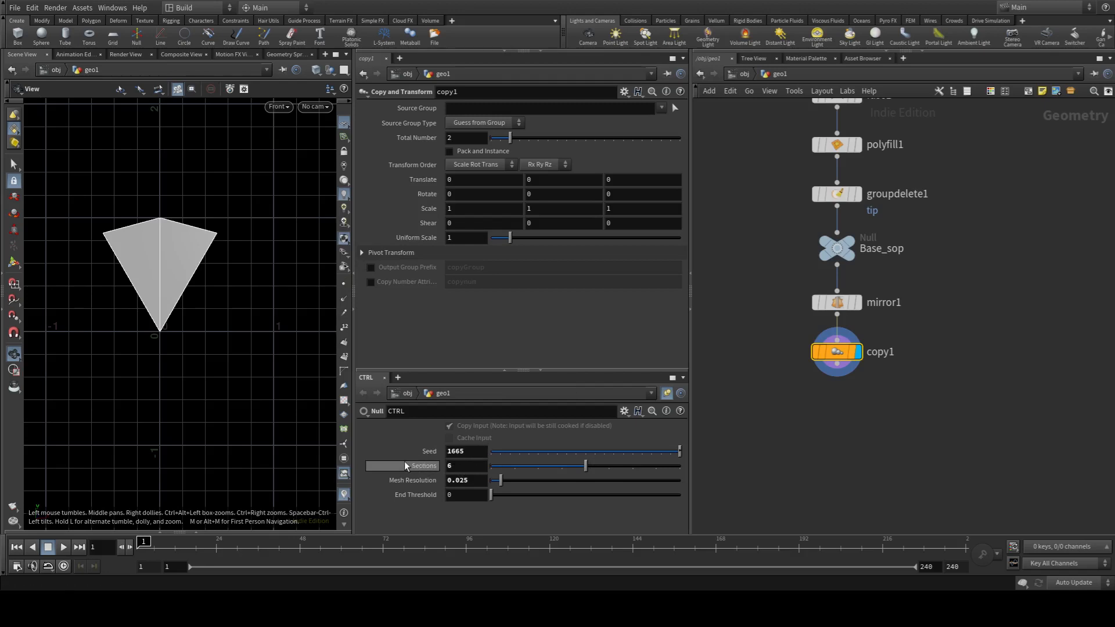
{"action": "left_click", "coordinate": [507, 248]}
{"action": "left_click", "coordinate": [427, 142]}
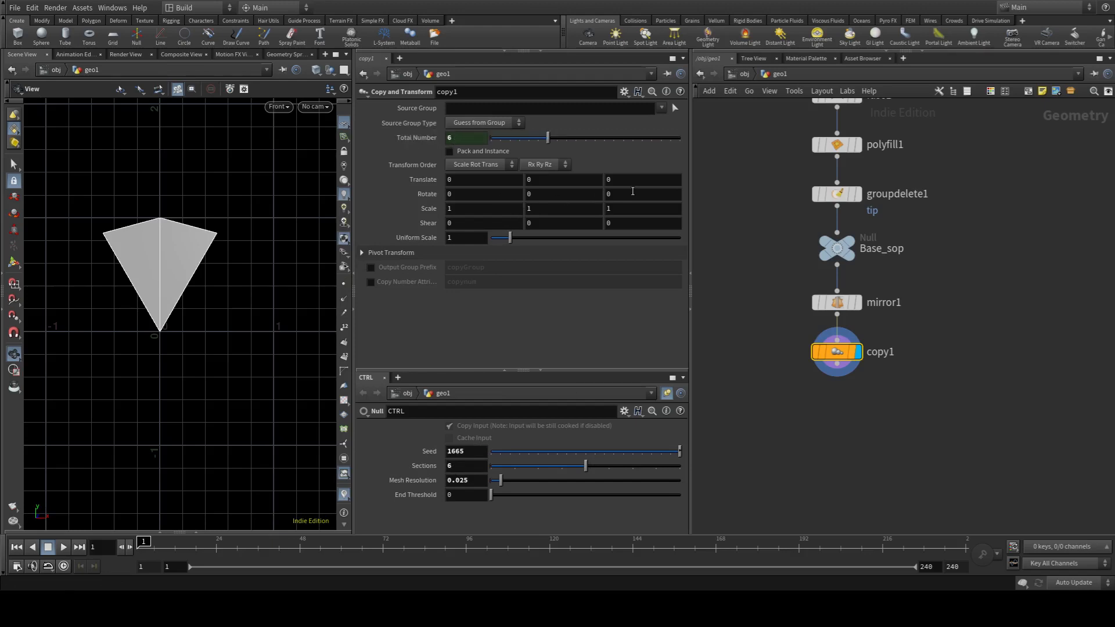
Step: Set the Copy and Transform's Z rotation to the expression 360/ch("ncy") and set CTRL's Sections to 7
{"action": "left_click", "coordinate": [610, 195]}
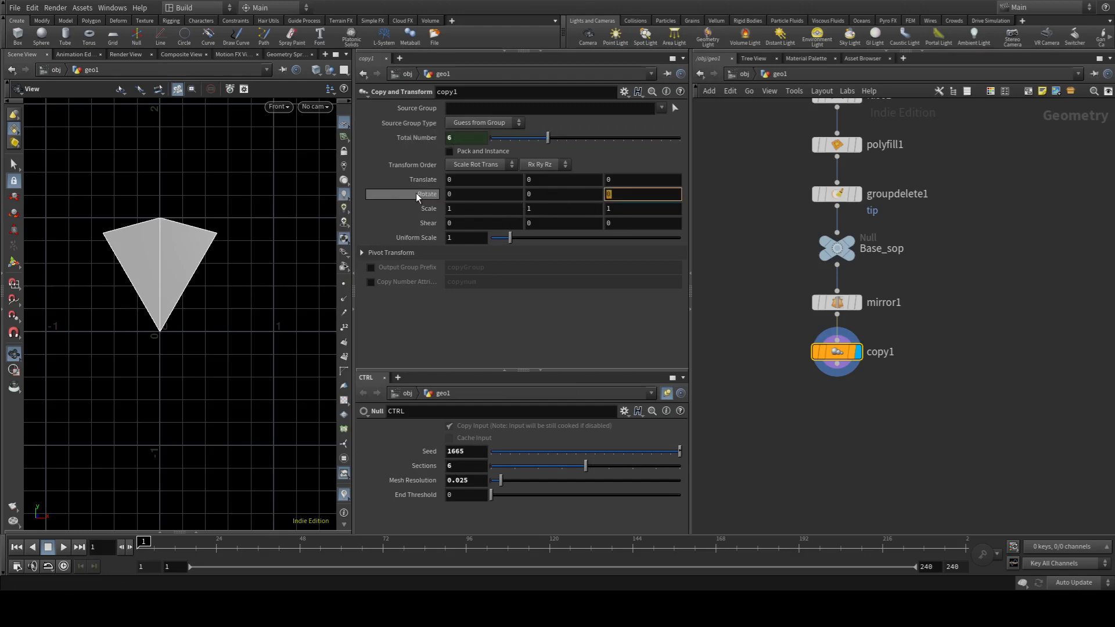
{"action": "type", "text": "360/"}
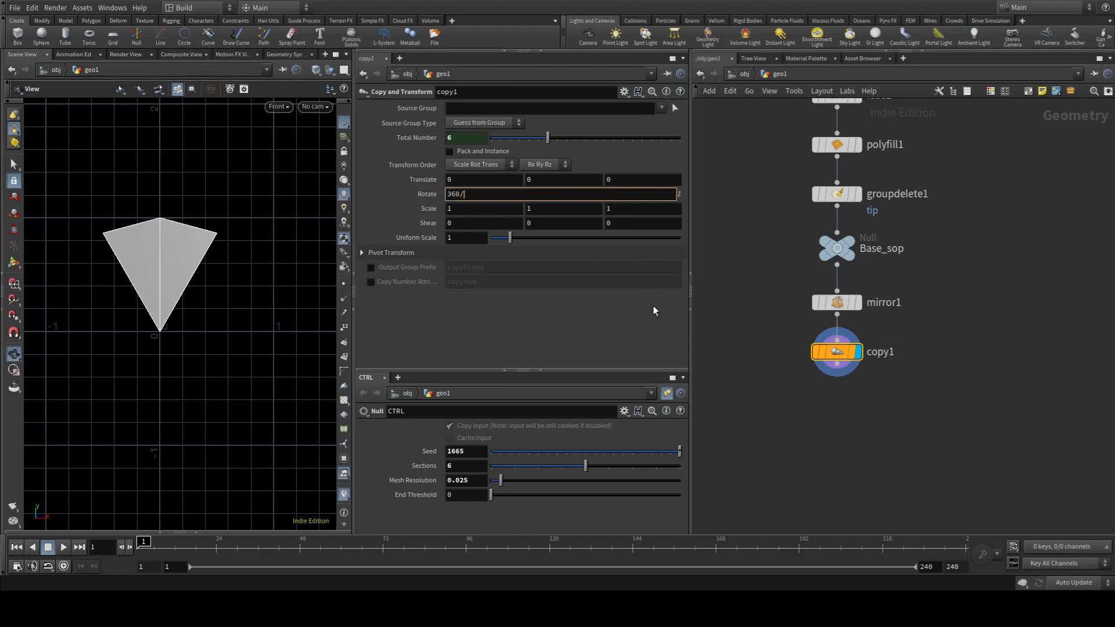
{"action": "type", "text": "ch(\"ncy\")"}
{"action": "key", "text": "Return"}
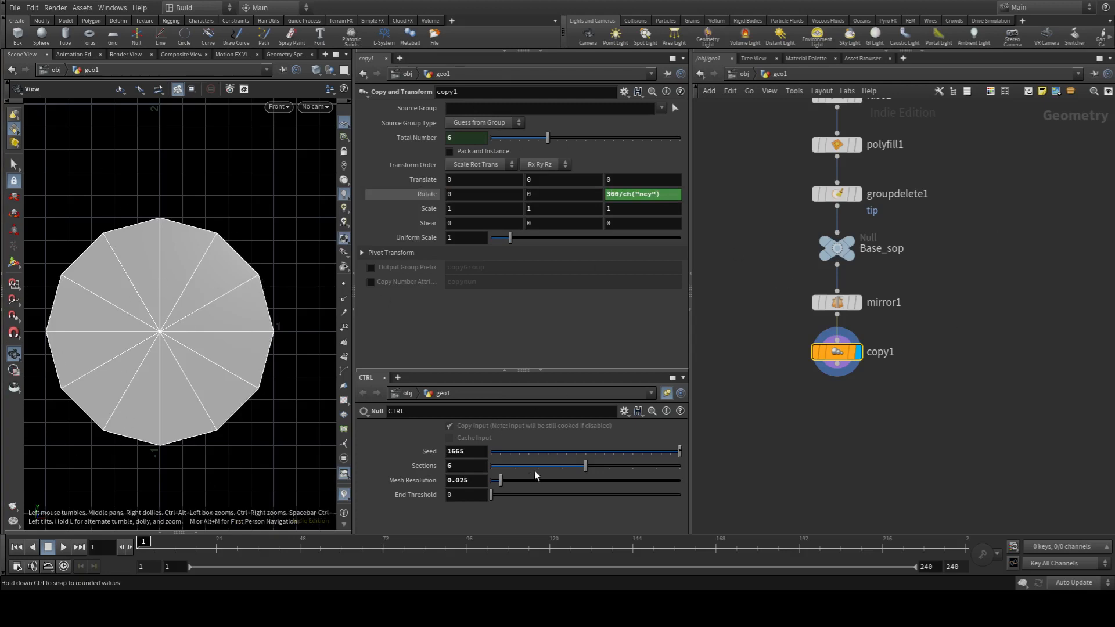
{"action": "left_click_drag", "start_coordinate": [576, 473], "coordinate": [616, 484]}
Step: Move the mirror1 and copy1 nodes together further down the network, leaving space below Base_sop
{"action": "middle_click_drag", "start_coordinate": [991, 341], "coordinate": [979, 358]}
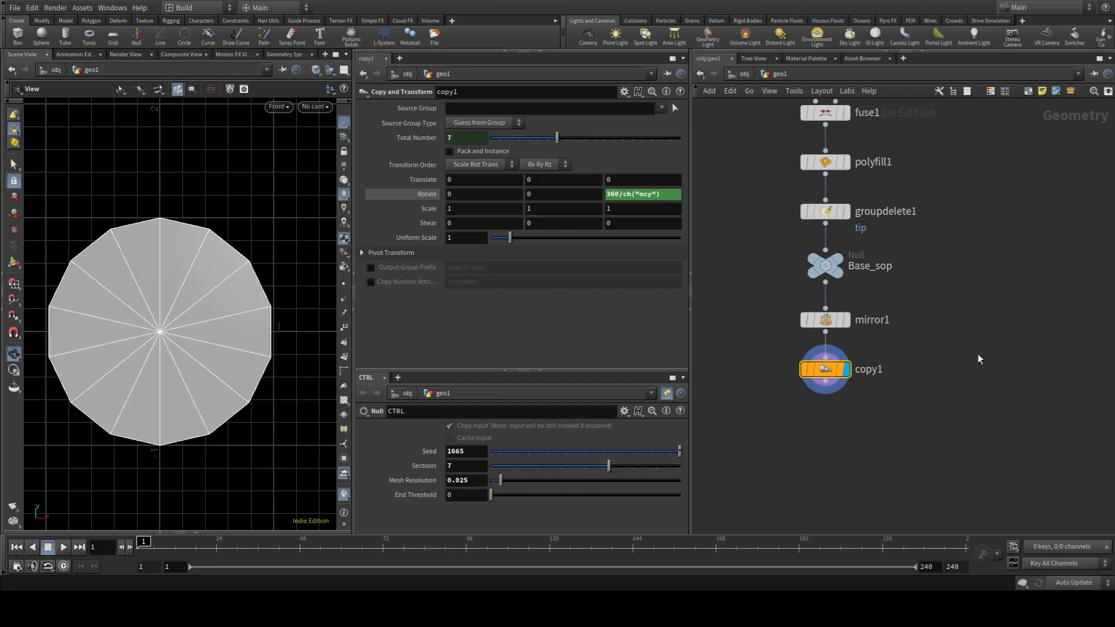
{"action": "scroll", "coordinate": [979, 359], "scroll_direction": "down", "scroll_amount": 2}
{"action": "mouse_move", "coordinate": [943, 176]}
{"action": "middle_mouse_down"}
{"action": "mouse_move", "coordinate": [958, 219]}
{"action": "mouse_move", "coordinate": [964, 176]}
{"action": "middle_mouse_up"}
{"action": "middle_click_drag", "start_coordinate": [974, 352], "coordinate": [932, 305]}
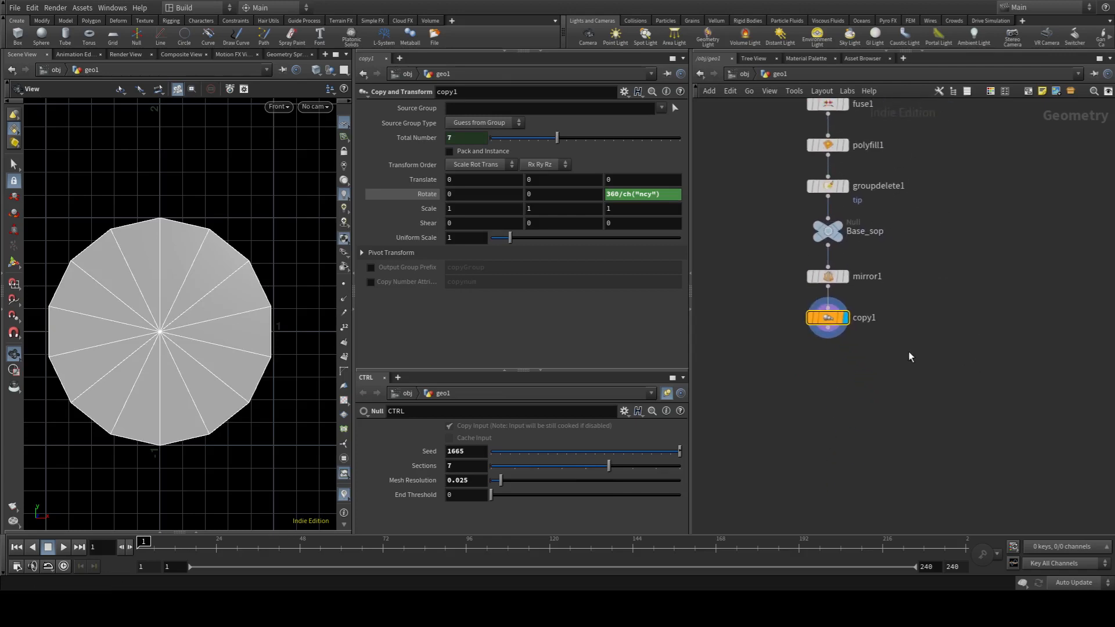
{"action": "left_click_drag", "start_coordinate": [758, 261], "coordinate": [868, 375]}
{"action": "left_click_drag", "start_coordinate": [831, 276], "coordinate": [831, 441]}
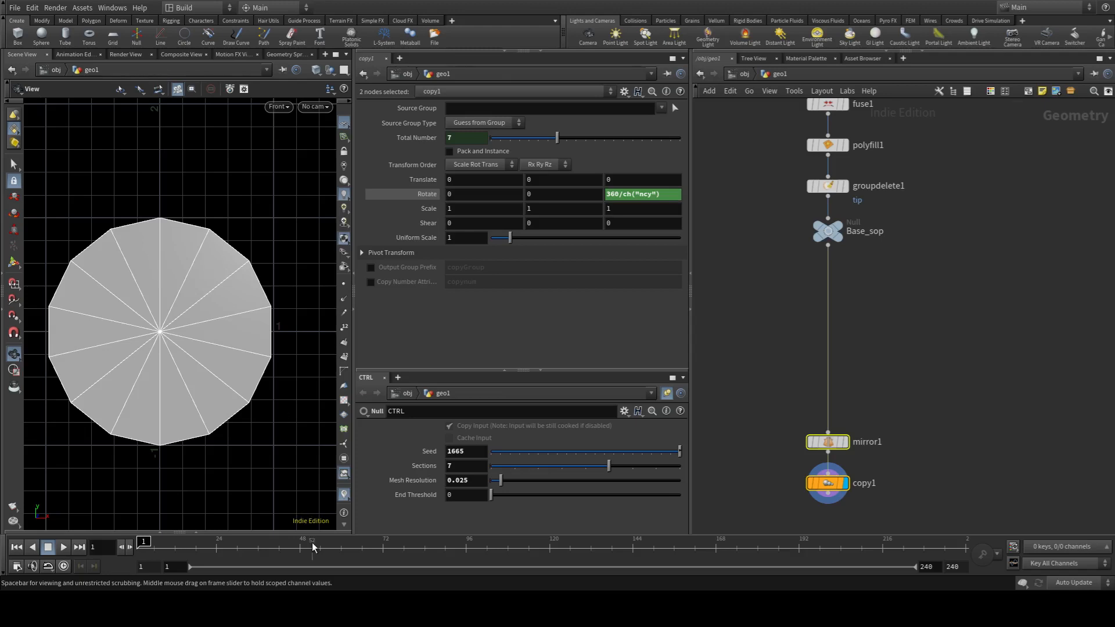
{"action": "right_click_drag", "start_coordinate": [110, 266], "coordinate": [186, 270]}
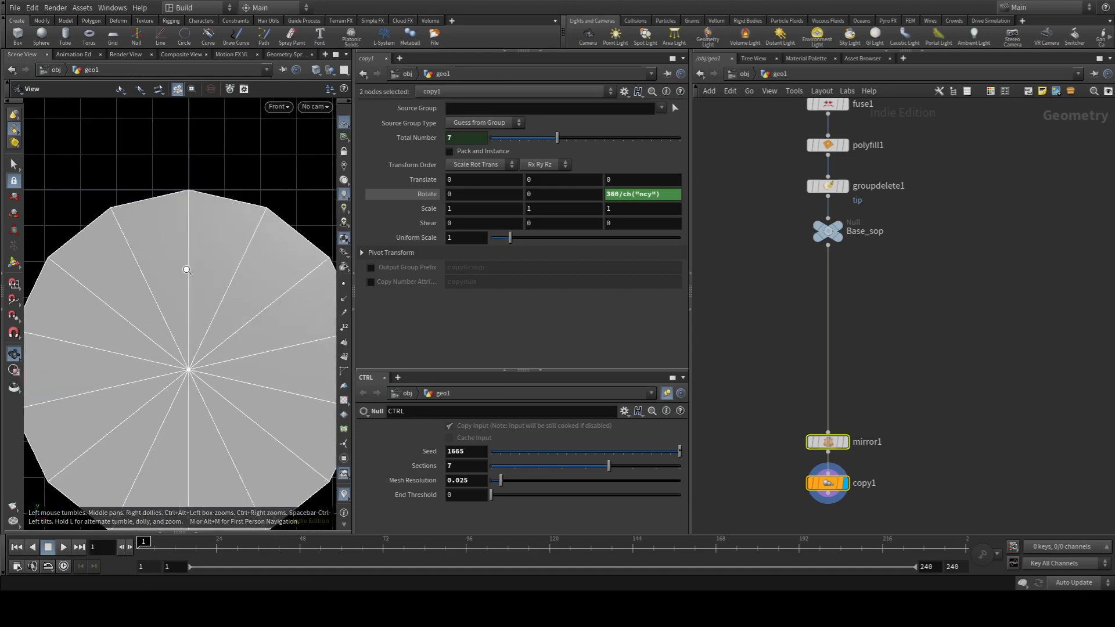
{"action": "middle_click_drag", "start_coordinate": [237, 309], "coordinate": [215, 272]}
{"action": "middle_click_drag", "start_coordinate": [994, 340], "coordinate": [997, 327]}
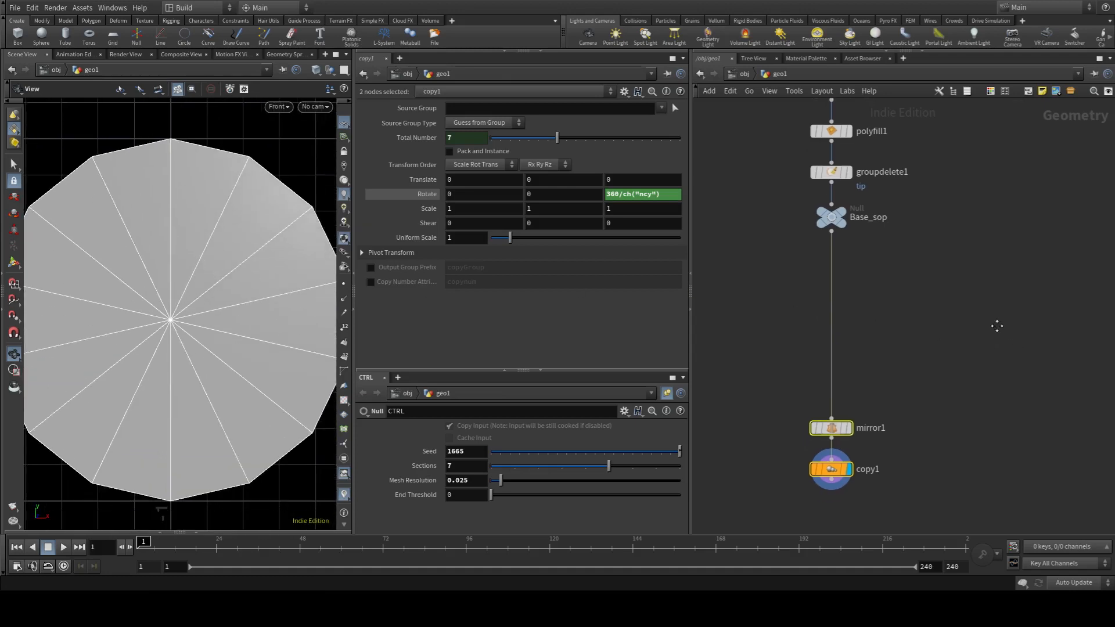
{"action": "middle_click_drag", "start_coordinate": [960, 270], "coordinate": [961, 305]}
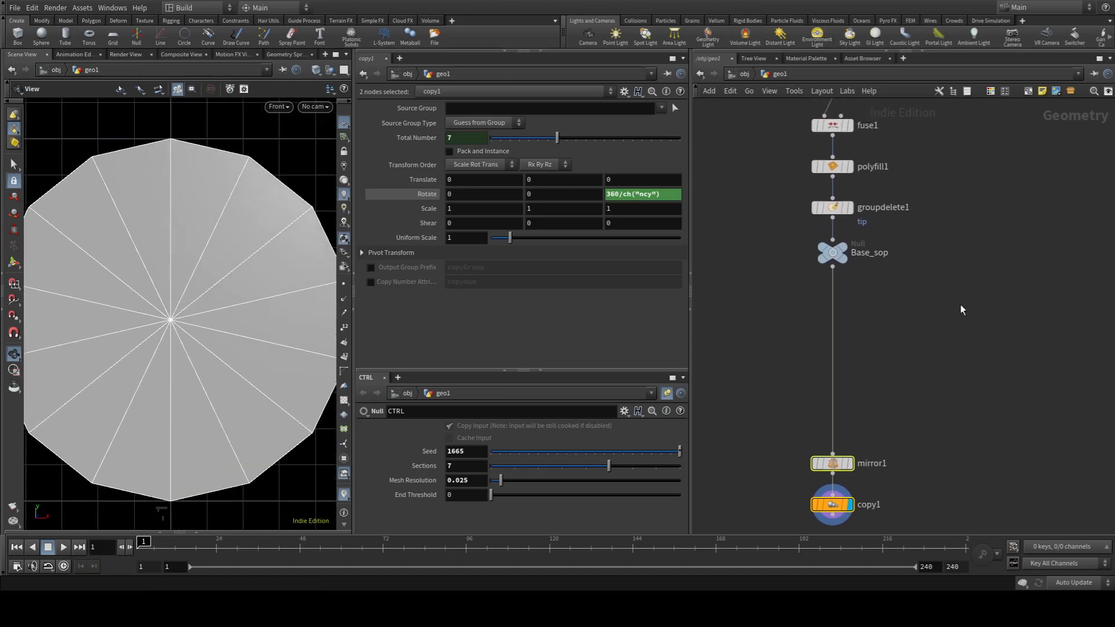
{"action": "left_click", "coordinate": [933, 310]}
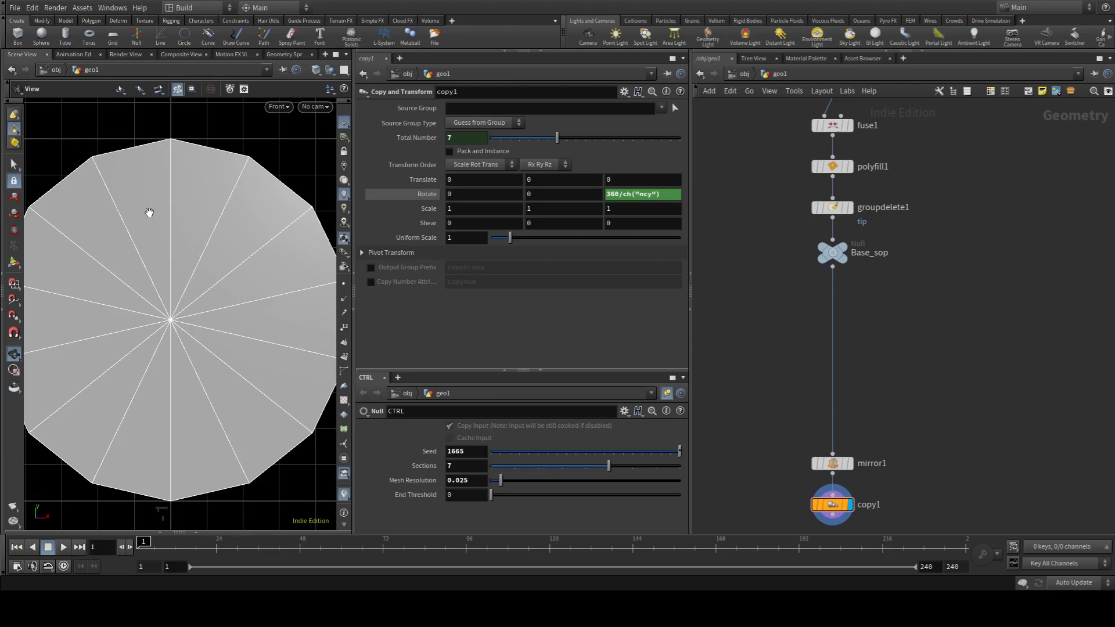
Step: Display Base_sop's output so the single wedge is shown in the viewport
{"action": "middle_click_drag", "start_coordinate": [892, 356], "coordinate": [881, 321]}
{"action": "mouse_move", "coordinate": [839, 223]}
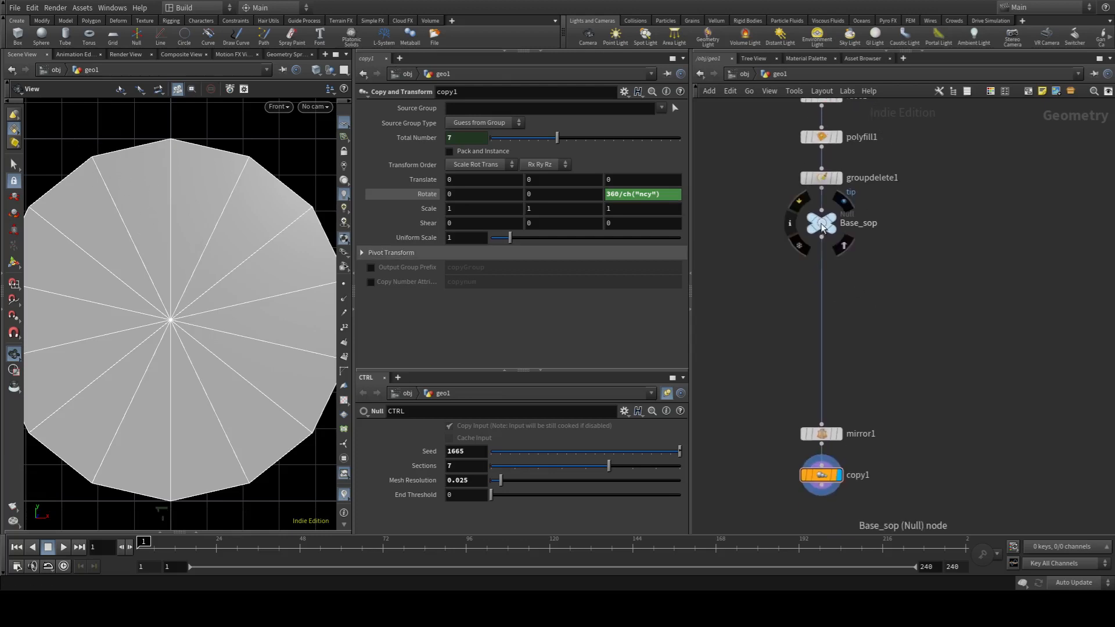
{"action": "left_click", "coordinate": [843, 202]}
{"action": "right_click_drag", "start_coordinate": [124, 167], "coordinate": [169, 162]}
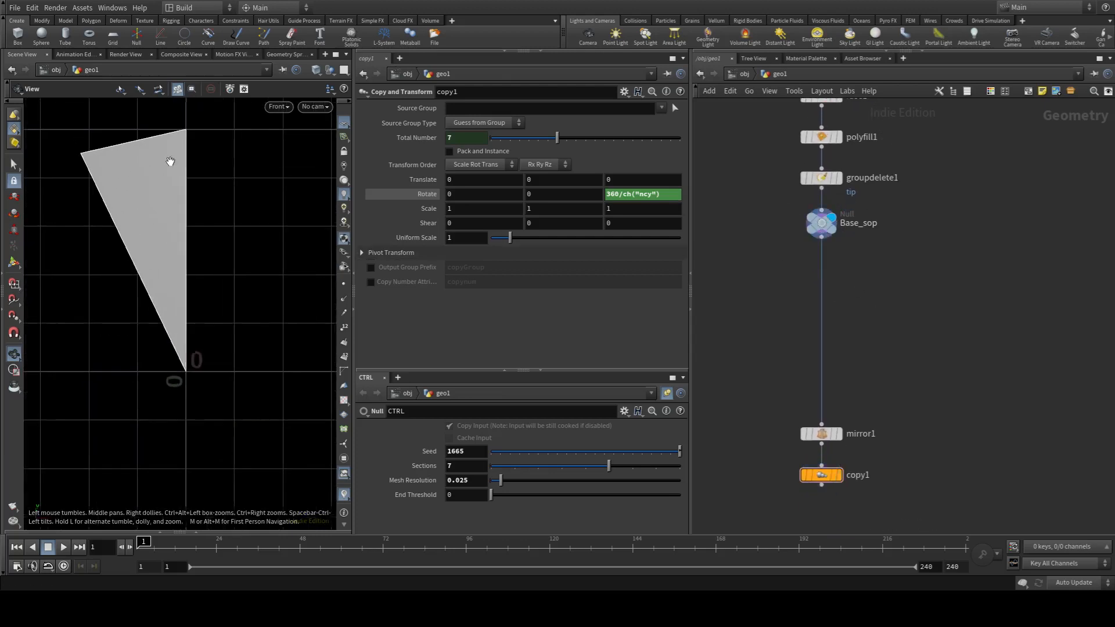
{"action": "middle_click_drag", "start_coordinate": [200, 155], "coordinate": [198, 199]}
{"action": "scroll", "coordinate": [130, 216], "scroll_direction": "up", "scroll_amount": 1}
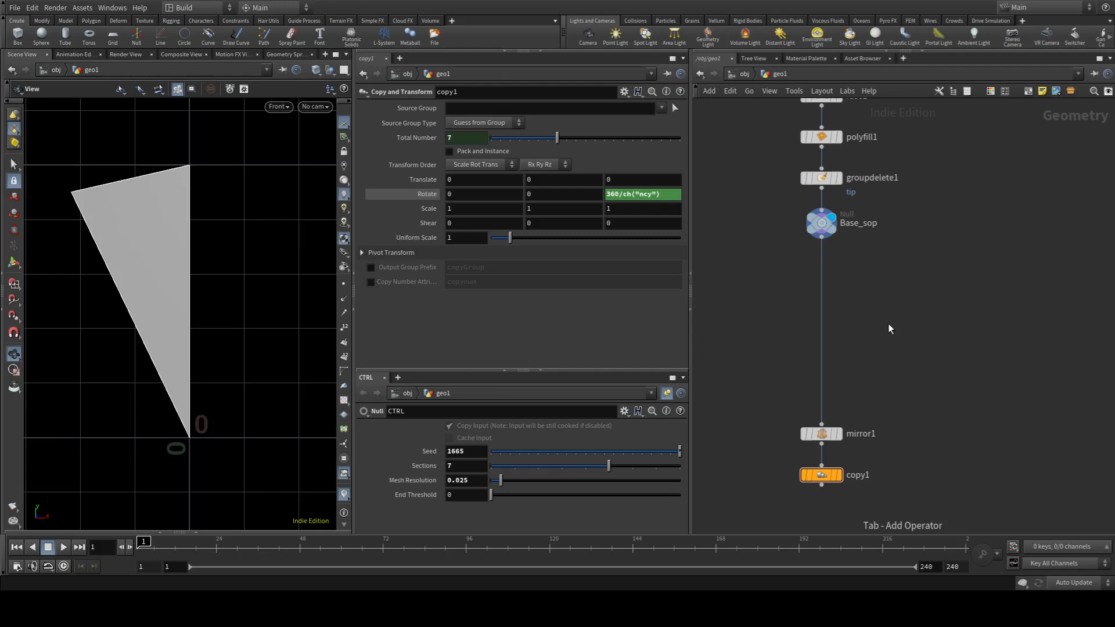
{"action": "key", "text": "Return"}
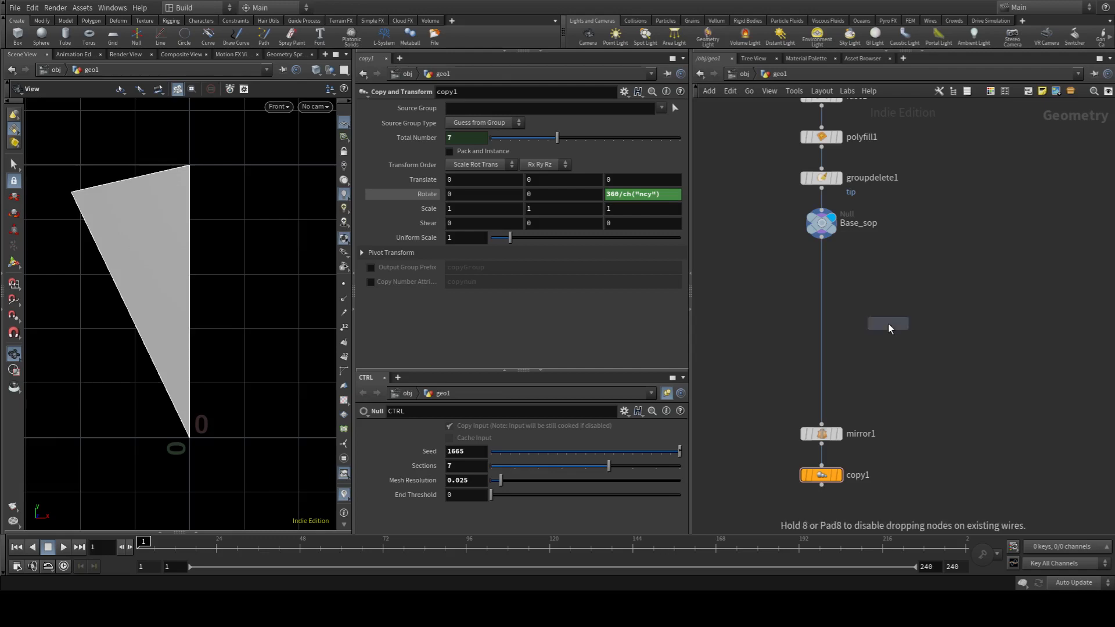
{"action": "left_click", "coordinate": [888, 323]}
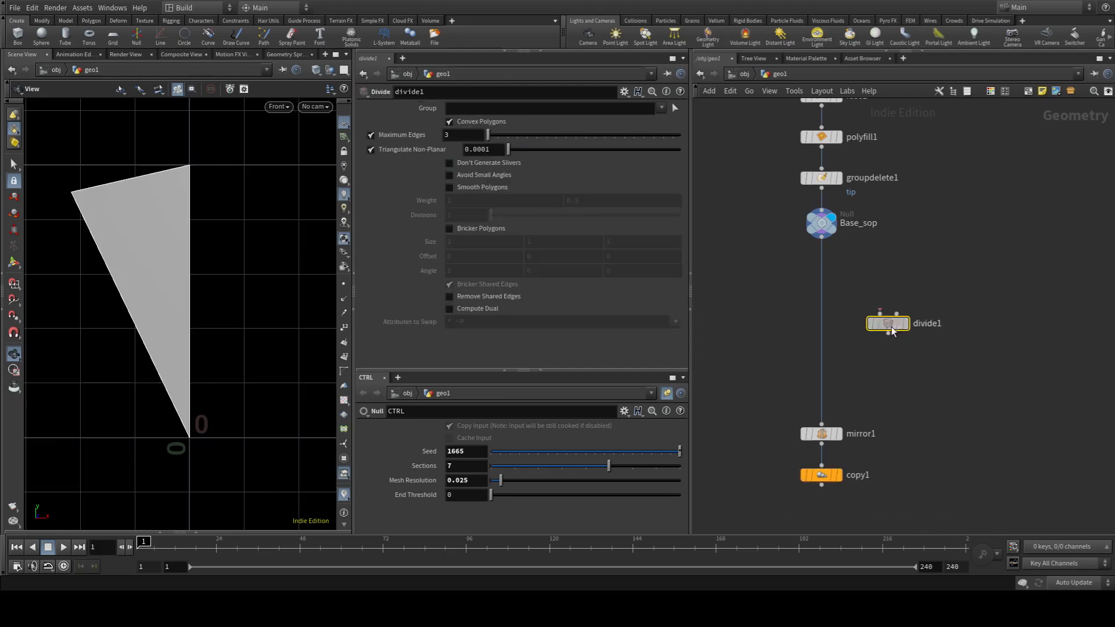
{"action": "left_click_drag", "start_coordinate": [887, 324], "coordinate": [922, 311]}
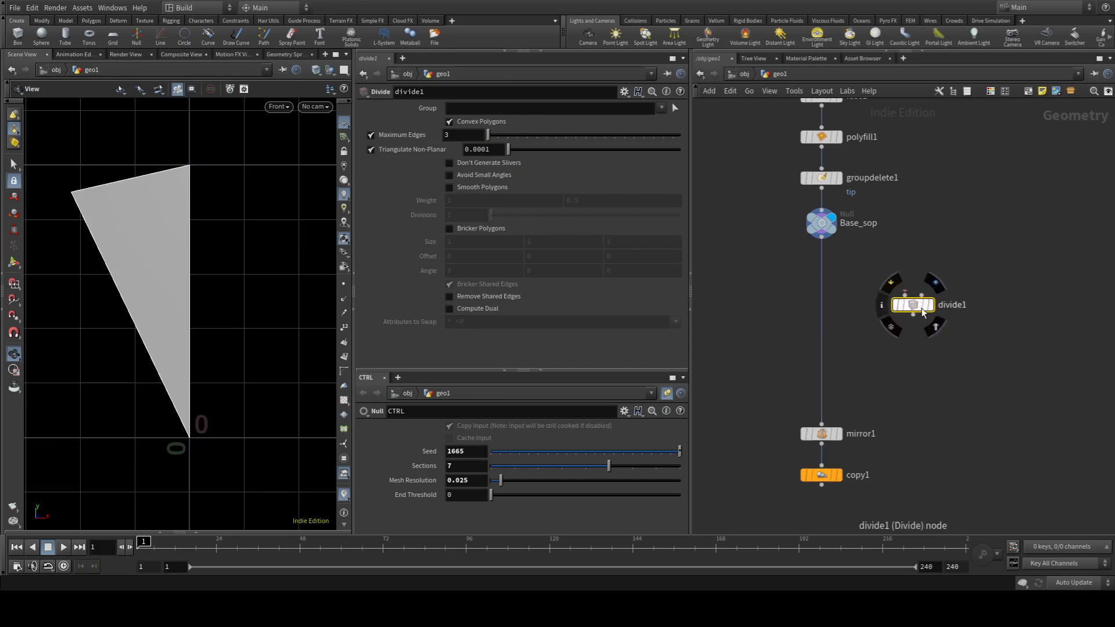
{"action": "key", "text": "Delete"}
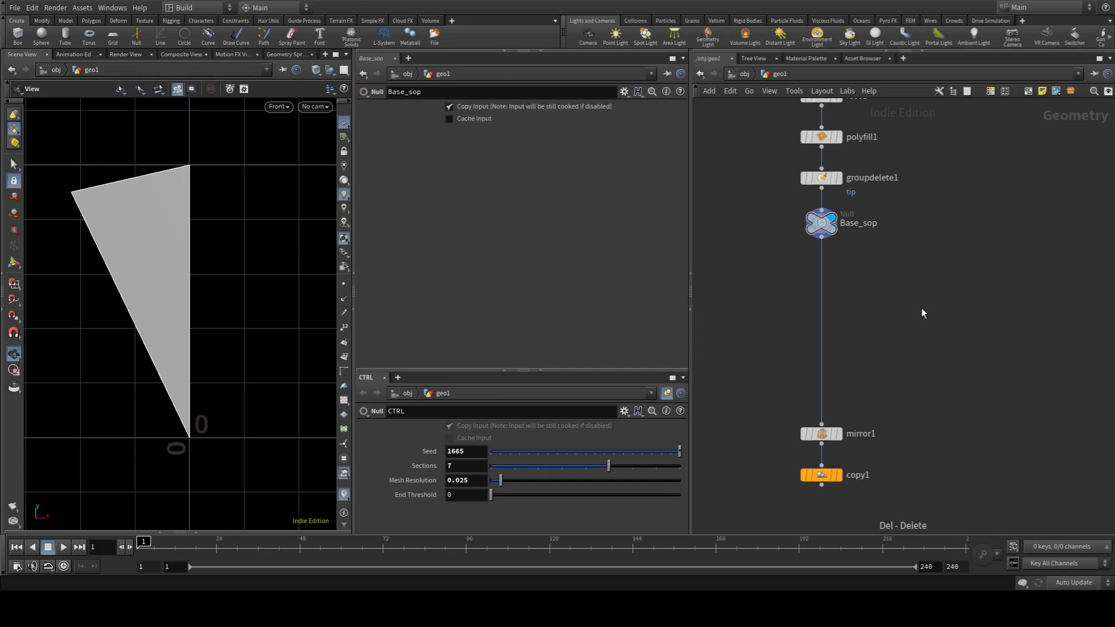
Step: Add an unconnected Subdivide node to the network beside the wire between Base_sop and mirror1
{"action": "key", "text": "Tab"}
{"action": "key", "text": "Return"}
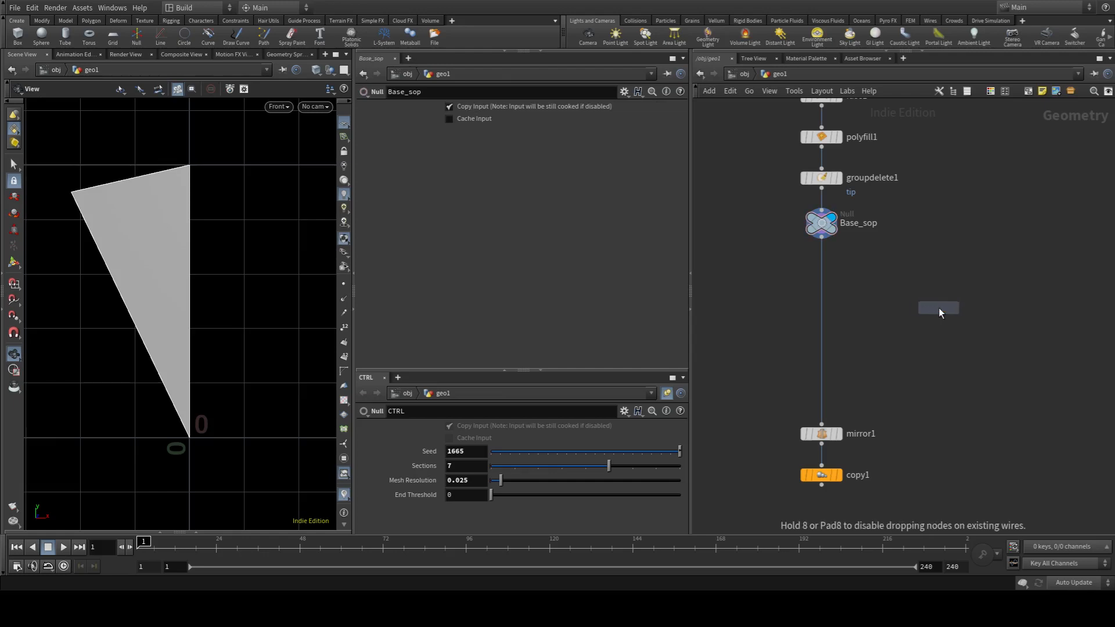
{"action": "left_click", "coordinate": [939, 308]}
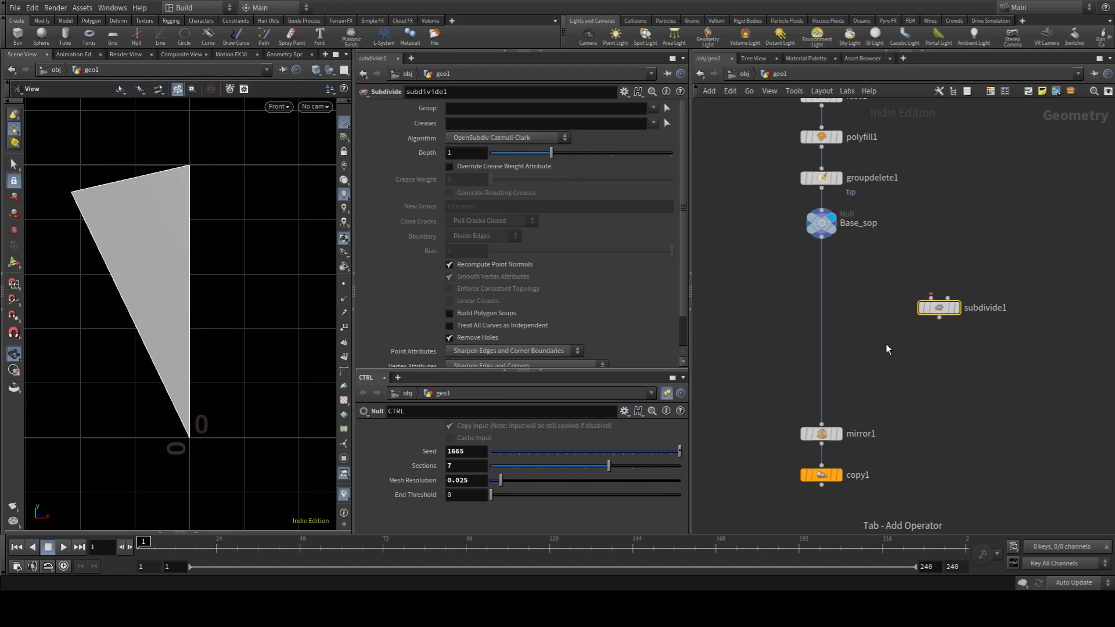
Step: Add a Remesh node, connect Base_sop to its first input and display its output
{"action": "key", "text": "Return"}
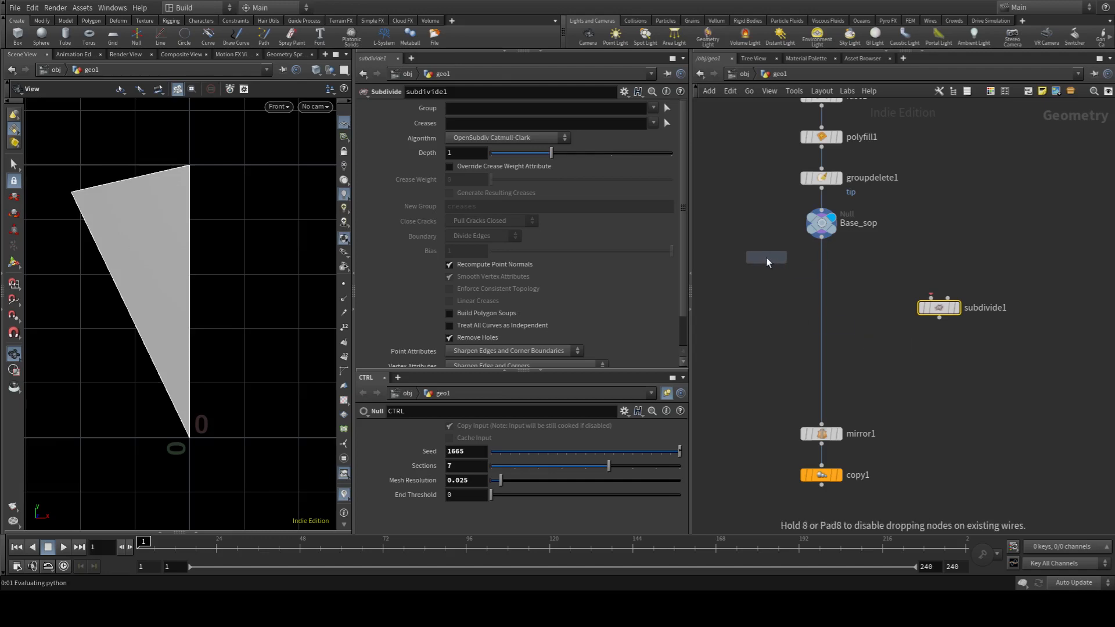
{"action": "left_click", "coordinate": [767, 258]}
{"action": "left_click_drag", "start_coordinate": [770, 254], "coordinate": [821, 237]}
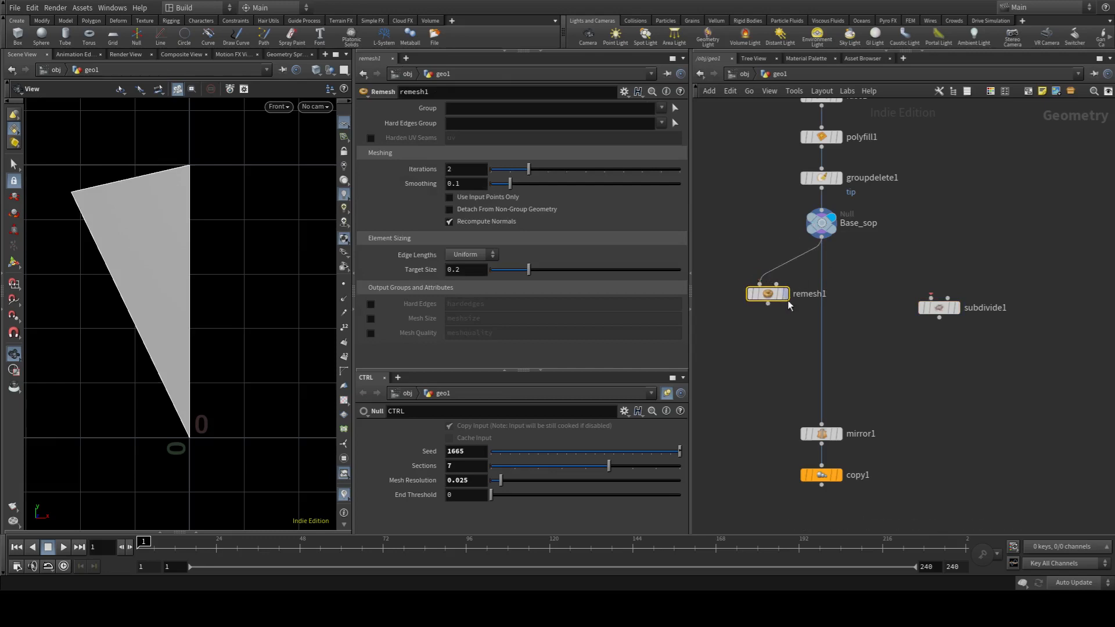
{"action": "left_click", "coordinate": [787, 293]}
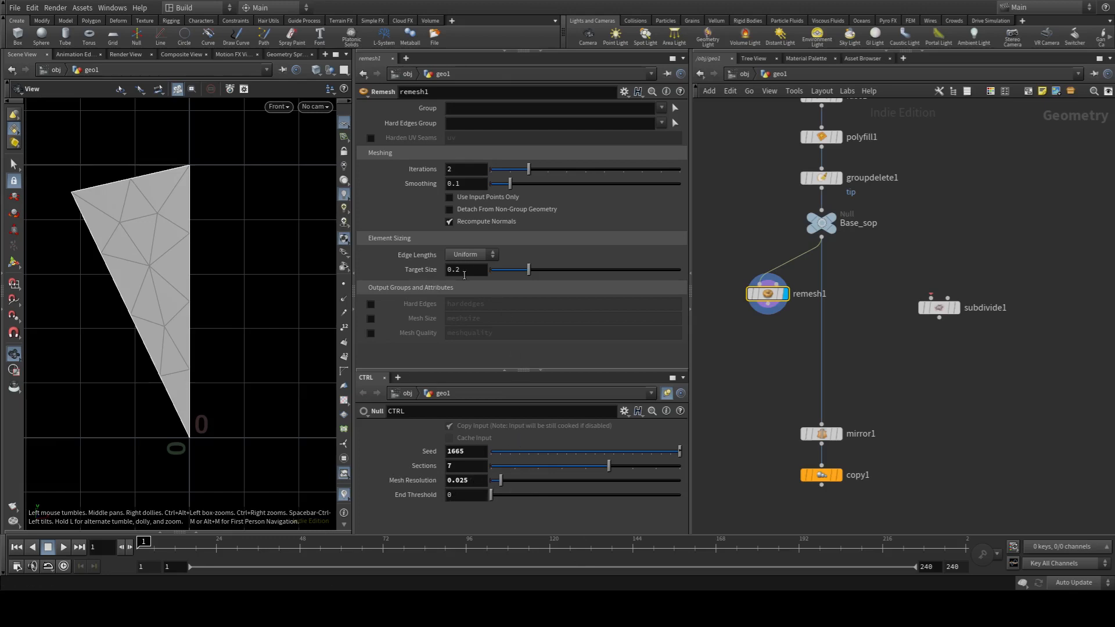
Step: Link the Remesh node's target size to CTRL's Mesh Resolution, place subdivide1 below remesh1, and set Mesh Resolution to 0.0475
{"action": "left_click", "coordinate": [507, 389]}
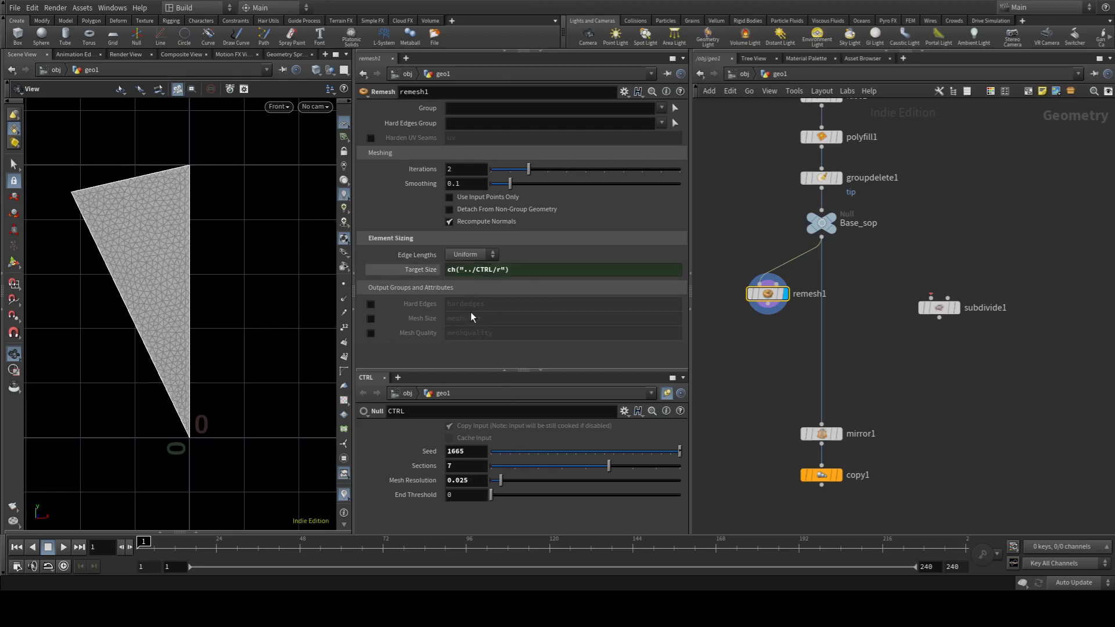
{"action": "left_click", "coordinate": [419, 270]}
{"action": "left_click_drag", "start_coordinate": [929, 308], "coordinate": [728, 343]}
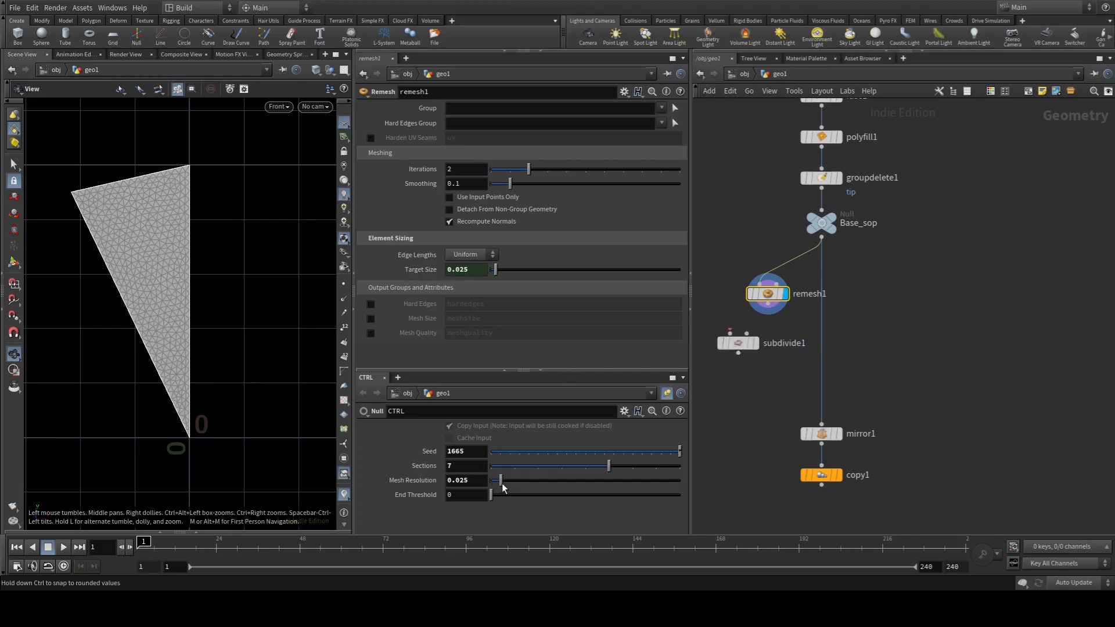
{"action": "left_click_drag", "start_coordinate": [501, 481], "coordinate": [515, 486]}
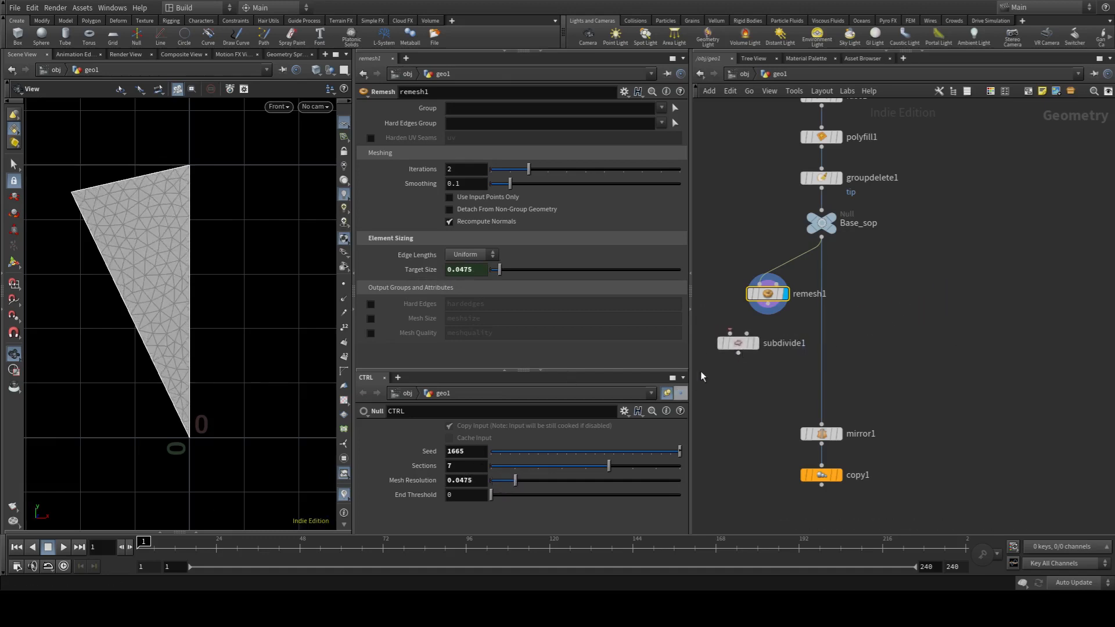
Step: Connect remesh1's output to subdivide1, display the subdivided mesh and inspect it up close
{"action": "scroll", "coordinate": [701, 377], "scroll_direction": "up", "scroll_amount": 2}
{"action": "left_click_drag", "start_coordinate": [733, 326], "coordinate": [781, 292]}
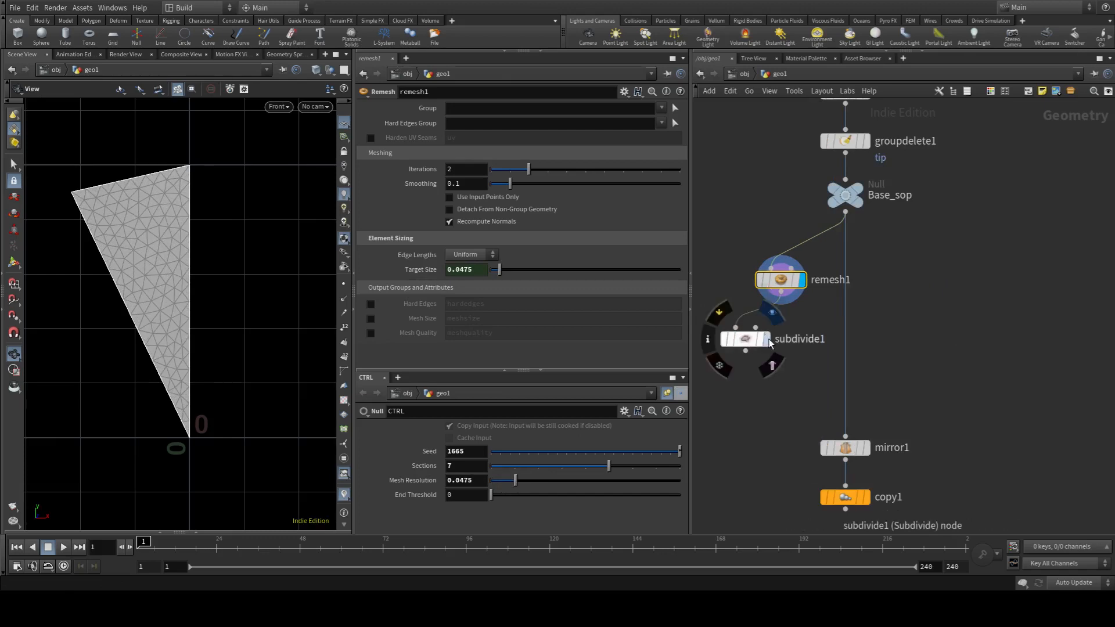
{"action": "left_click", "coordinate": [767, 340]}
{"action": "scroll", "coordinate": [142, 249], "scroll_direction": "up", "scroll_amount": 4}
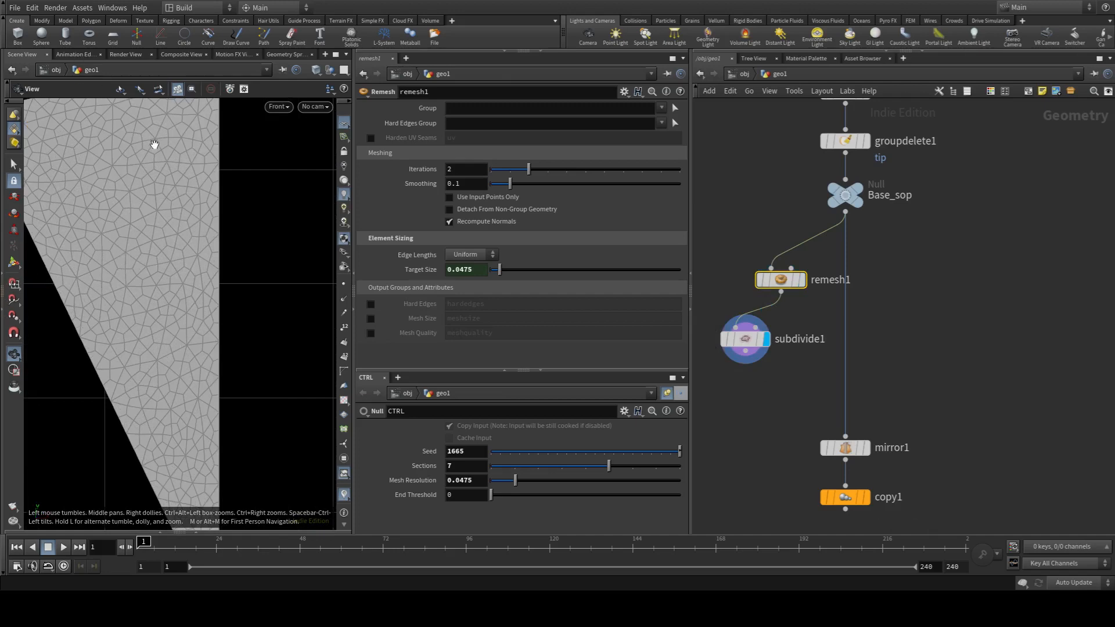
{"action": "scroll", "coordinate": [110, 194], "scroll_direction": "down", "scroll_amount": 4}
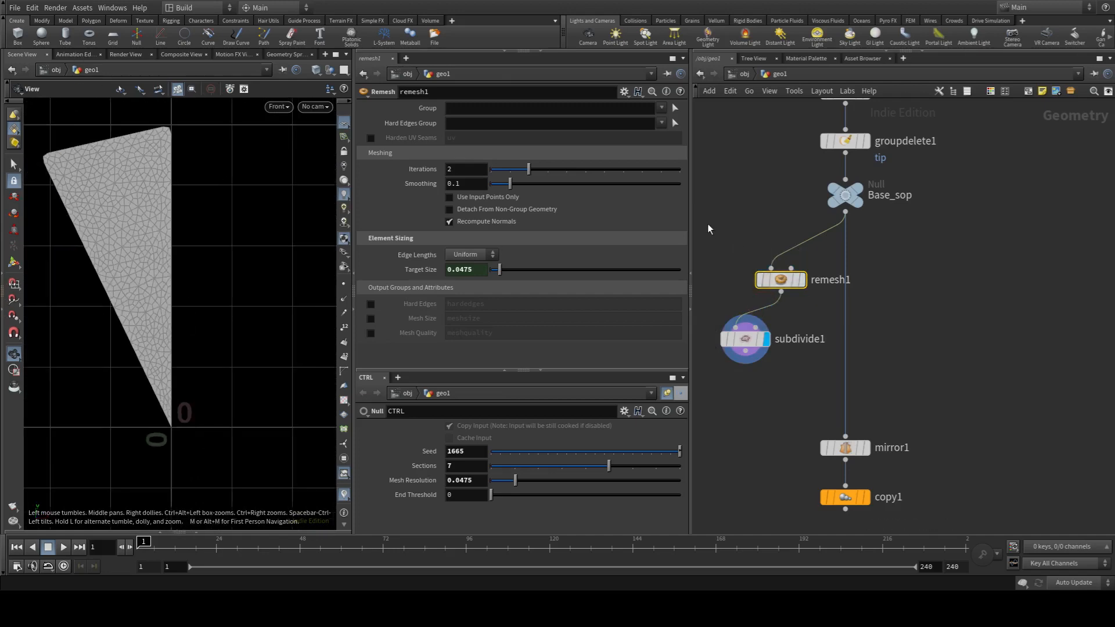
Step: Align remesh1 and subdivide1 in a vertical column and move the pair slightly up towards Base_sop
{"action": "left_click_drag", "start_coordinate": [704, 225], "coordinate": [773, 296]}
{"action": "key", "text": "a"}
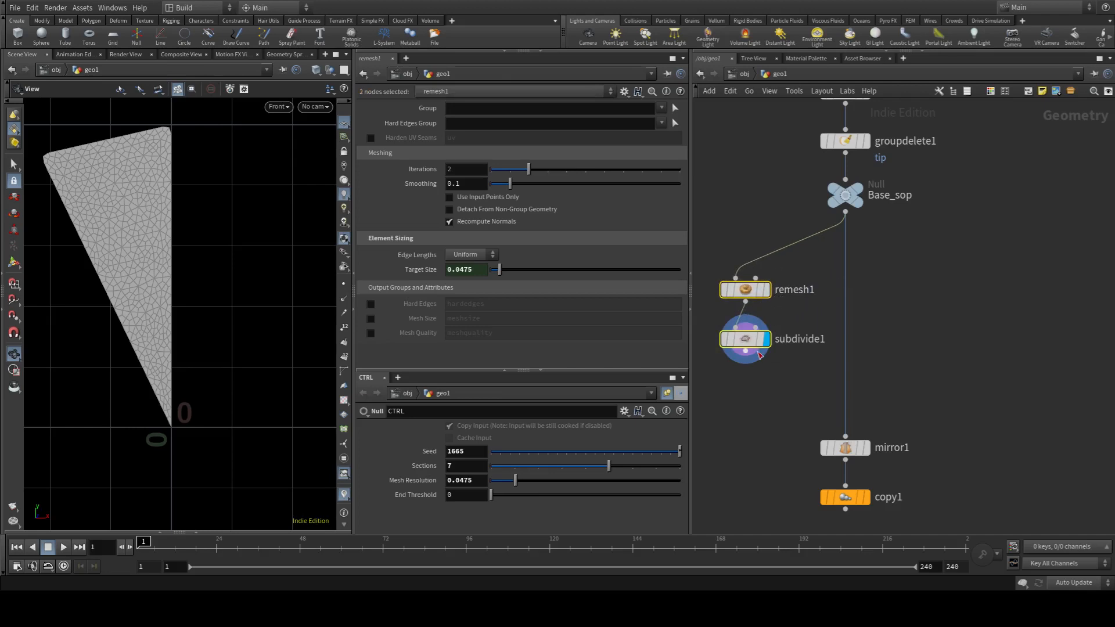
{"action": "left_click_drag", "start_coordinate": [747, 339], "coordinate": [746, 313]}
Step: Cut the wire between Base_sop and mirror1
{"action": "middle_click_drag", "start_coordinate": [969, 404], "coordinate": [965, 362]}
{"action": "key", "text": "y"}
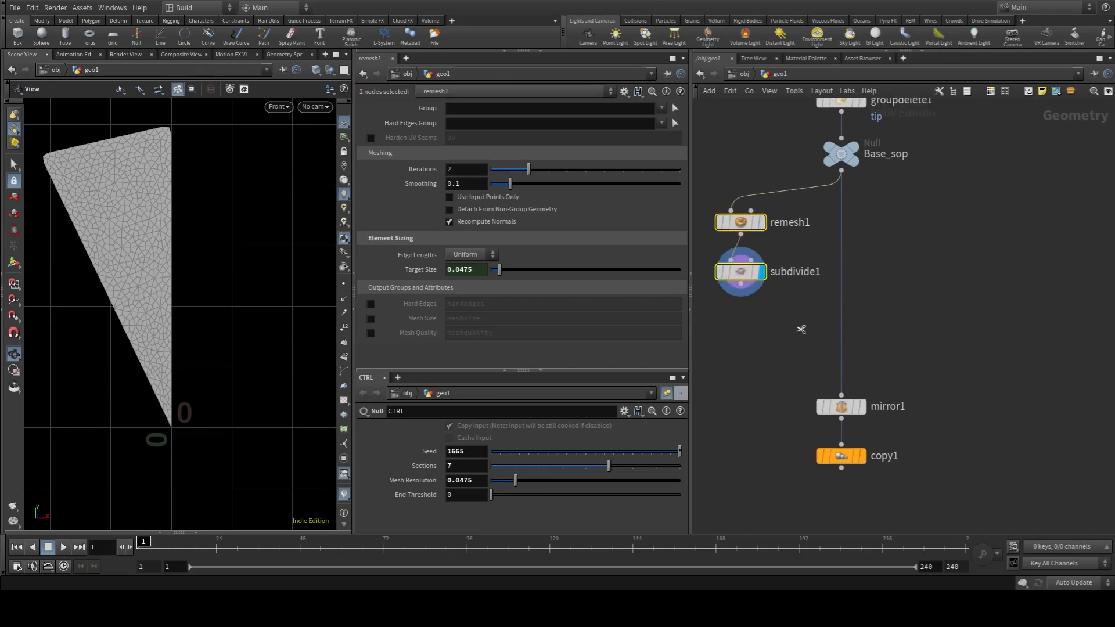
{"action": "left_click_drag", "start_coordinate": [802, 329], "coordinate": [865, 329]}
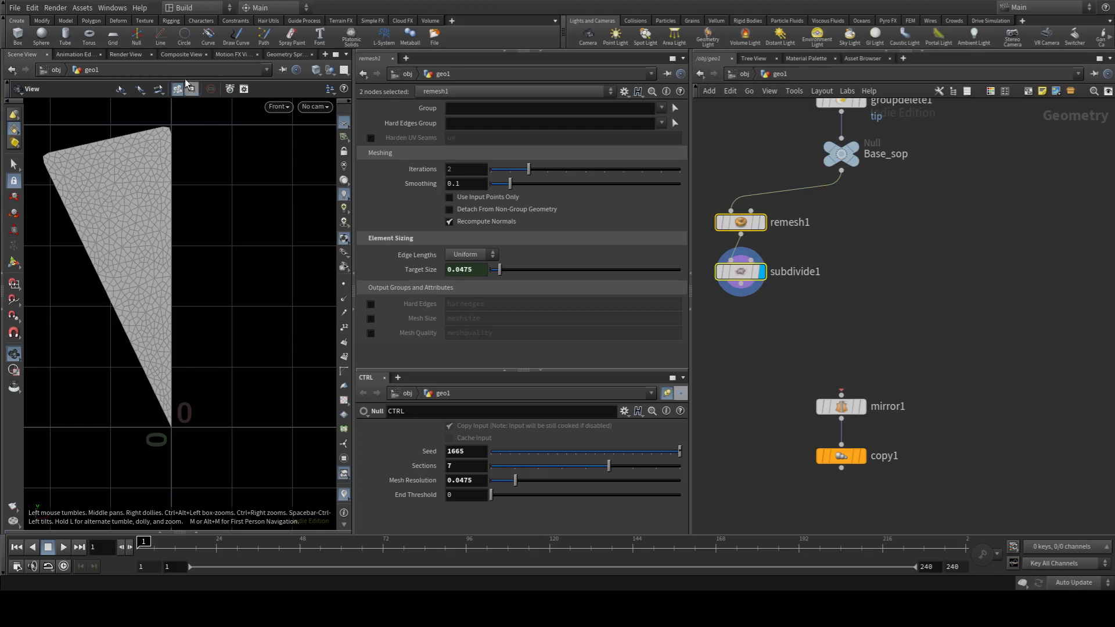
{"action": "left_click", "coordinate": [911, 280]}
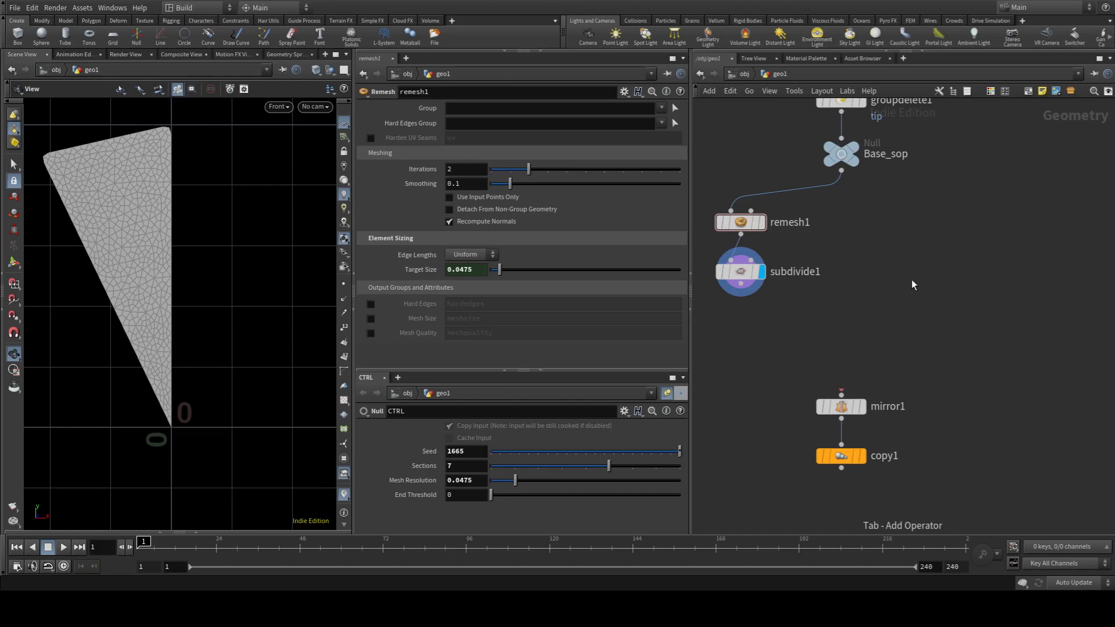
Step: Add a Scatter node beside subdivide1, feed it from subdivide1's output and display the scattered points
{"action": "key", "text": "Return"}
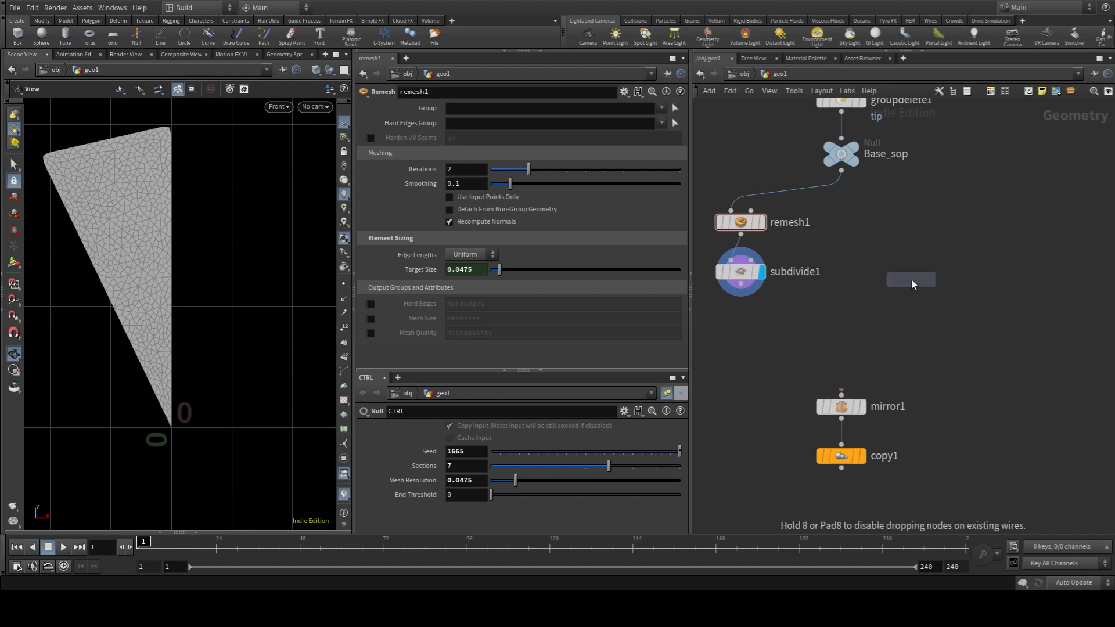
{"action": "left_click", "coordinate": [916, 286]}
{"action": "left_click_drag", "start_coordinate": [919, 278], "coordinate": [790, 277]}
{"action": "left_click", "coordinate": [792, 280]}
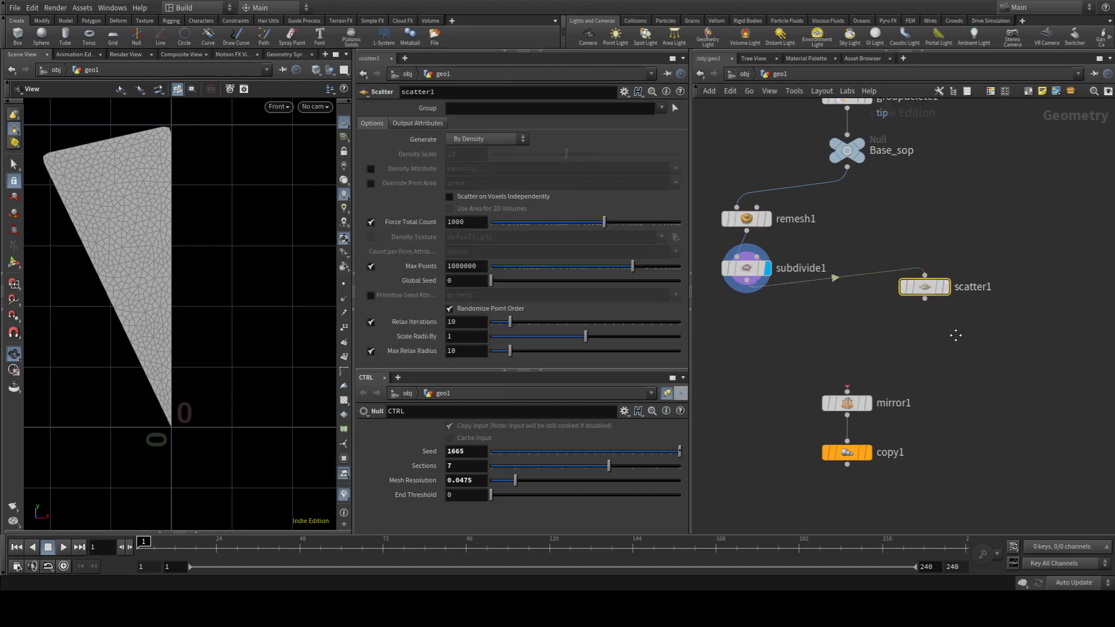
{"action": "middle_click_drag", "start_coordinate": [953, 331], "coordinate": [1005, 300]}
{"action": "left_click", "coordinate": [996, 259]}
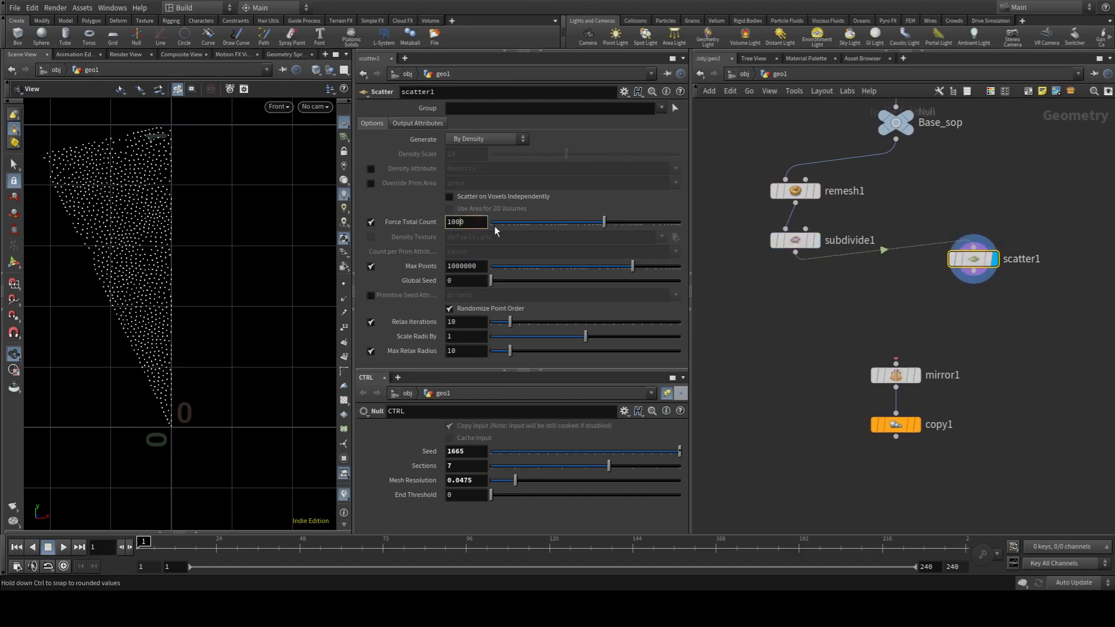
Step: Set scatter1's Force Total Count to 1 and link its Global Seed to the CTRL seed with ch("../CTRL/s")
{"action": "left_click_drag", "start_coordinate": [463, 222], "coordinate": [348, 225]}
{"action": "type", "text": "1"}
{"action": "key", "text": "Return"}
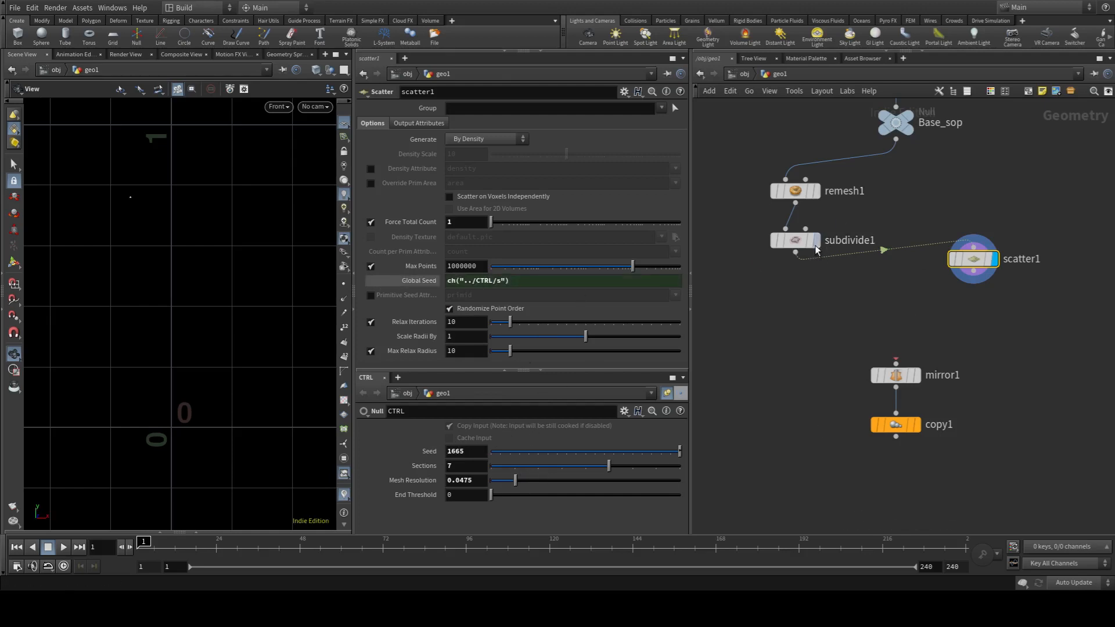
Step: Show Base_sop as a template outline and set the CTRL Seed to 51 to test the scattered point's position
{"action": "left_click", "coordinate": [822, 268]}
{"action": "left_click", "coordinate": [822, 268]}
{"action": "left_click", "coordinate": [914, 132]}
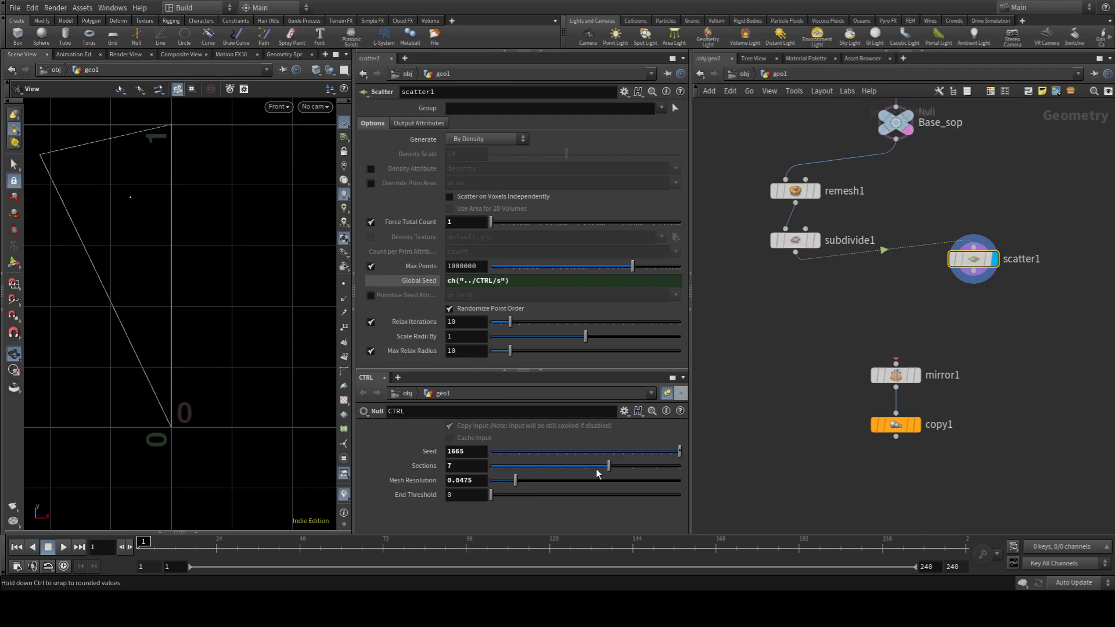
{"action": "left_click_drag", "start_coordinate": [662, 451], "coordinate": [588, 439]}
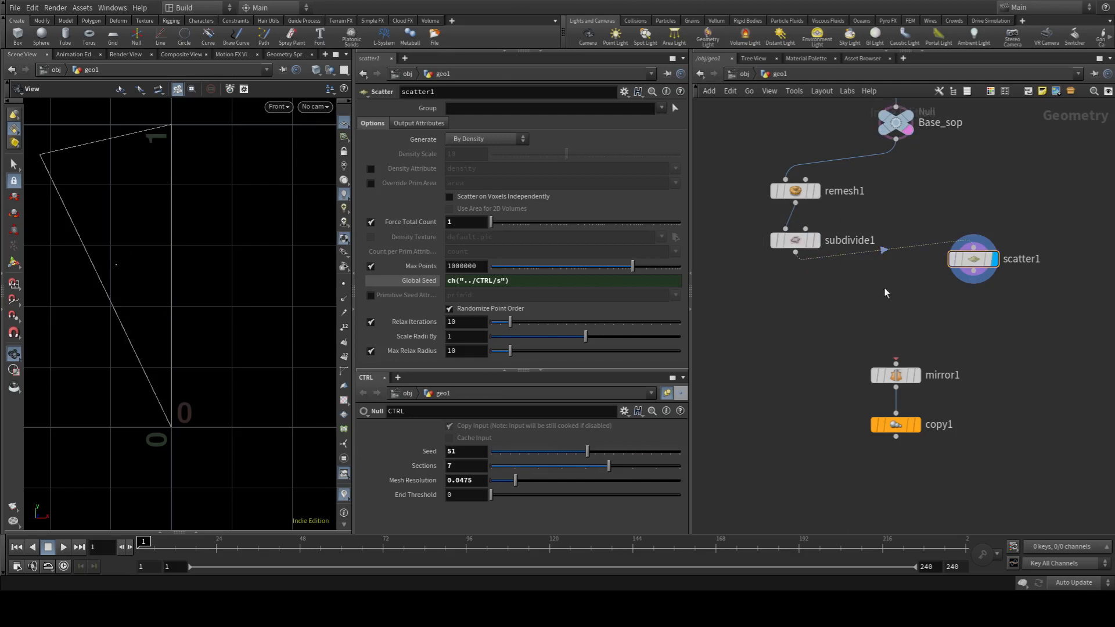
{"action": "mouse_move", "coordinate": [970, 263]}
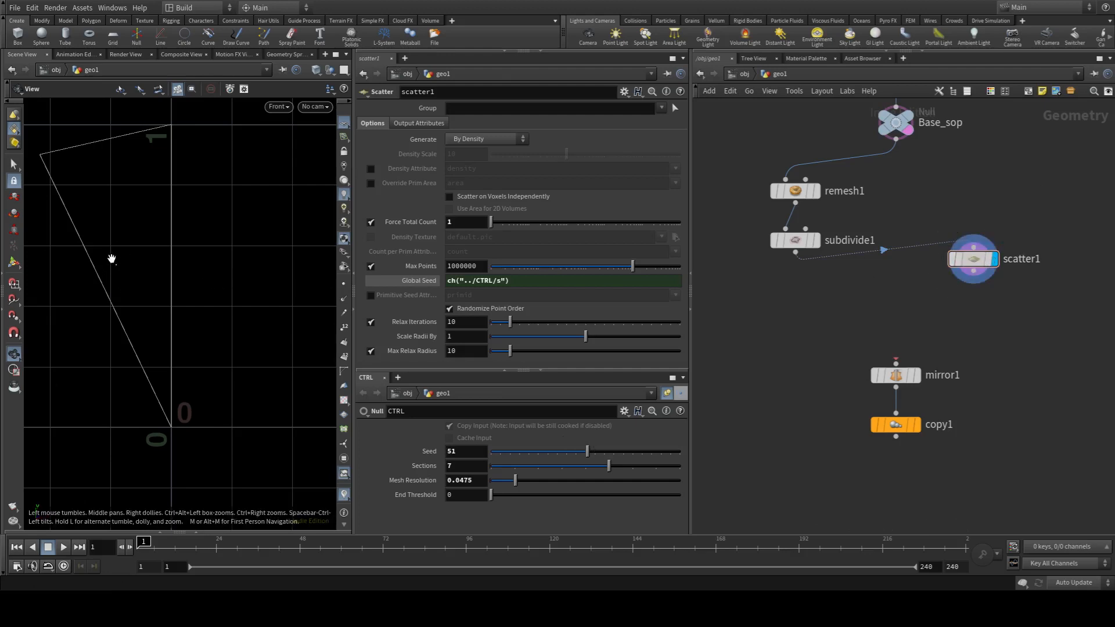
Step: Display subdivide1, add a Point Wrangle below it and feed the wrangle's first input from subdivide1's output
{"action": "left_click", "coordinate": [796, 245]}
{"action": "left_click", "coordinate": [818, 241]}
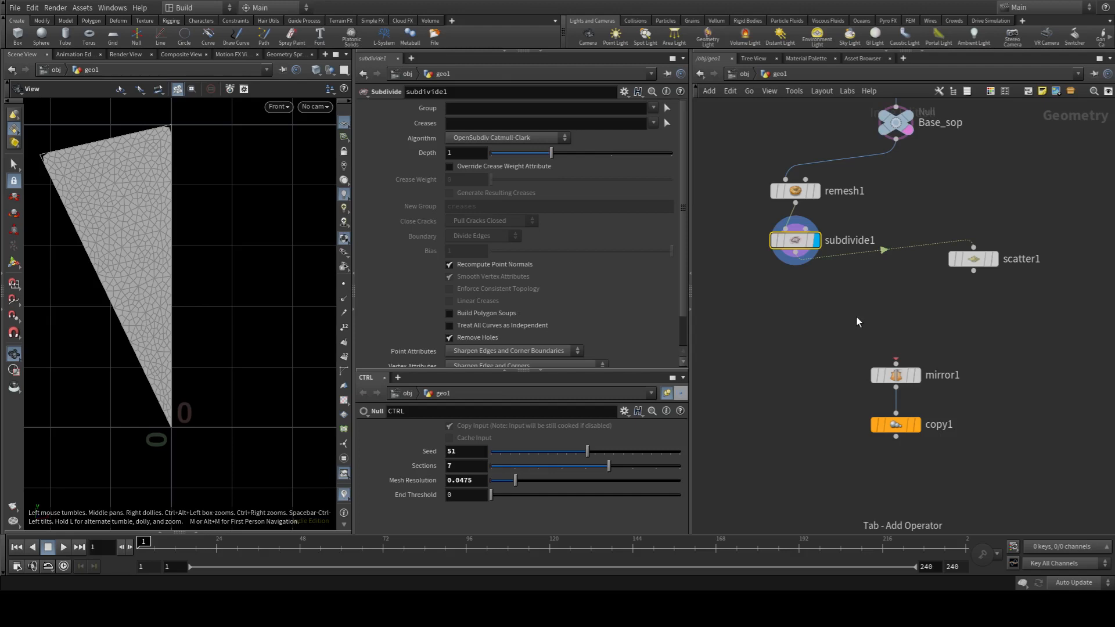
{"action": "key", "text": "Return"}
{"action": "left_click", "coordinate": [810, 324]}
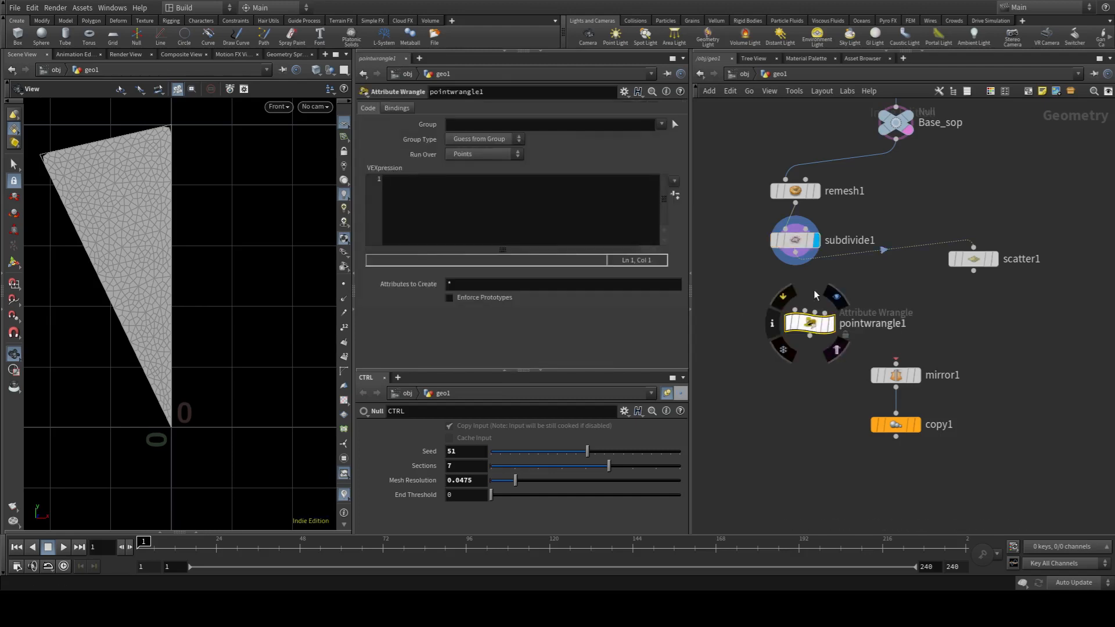
{"action": "mouse_move", "coordinate": [795, 311]}
{"action": "left_mouse_down"}
{"action": "mouse_move", "coordinate": [795, 254]}
{"action": "mouse_move", "coordinate": [808, 347]}
{"action": "mouse_move", "coordinate": [792, 343]}
{"action": "left_mouse_up"}
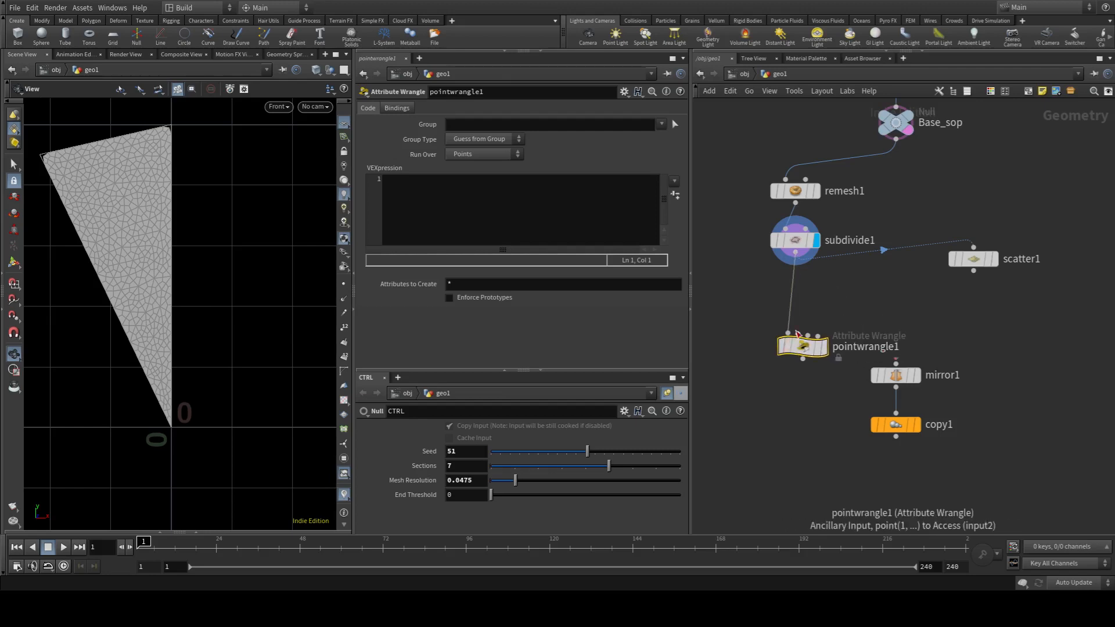
Step: Connect scatter1's output to the second input of pointwrangle1 and display the wrangle
{"action": "left_click", "coordinate": [799, 334]}
{"action": "left_click", "coordinate": [974, 272]}
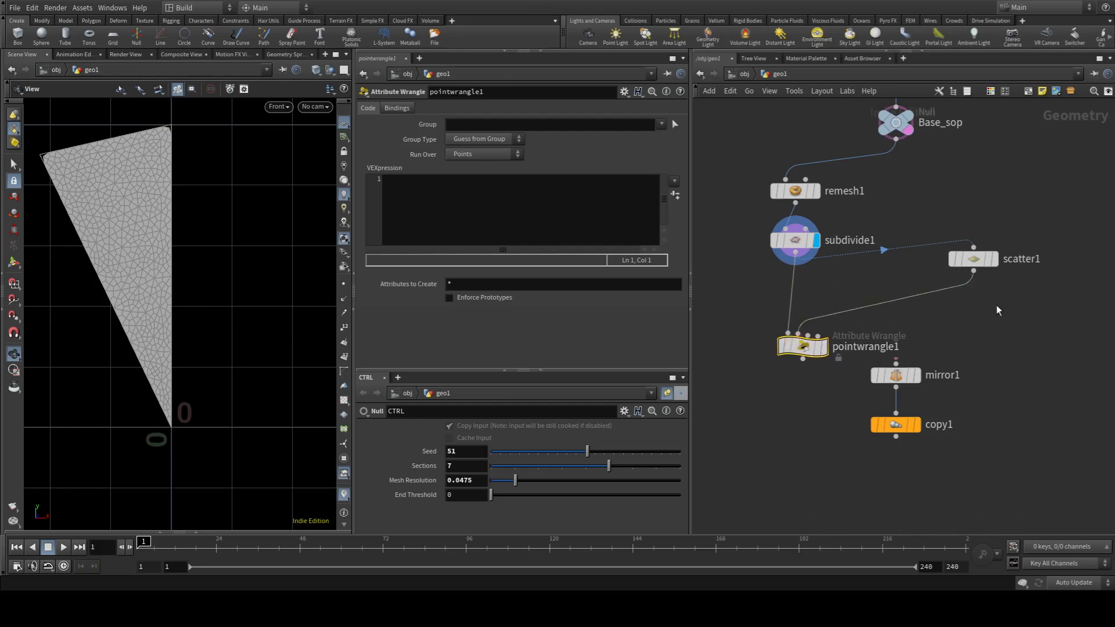
{"action": "left_click", "coordinate": [823, 347]}
Step: Write the first line of pointwrangle1's VEXpression as vector pos = point(1,"P",0);
{"action": "left_click", "coordinate": [436, 208]}
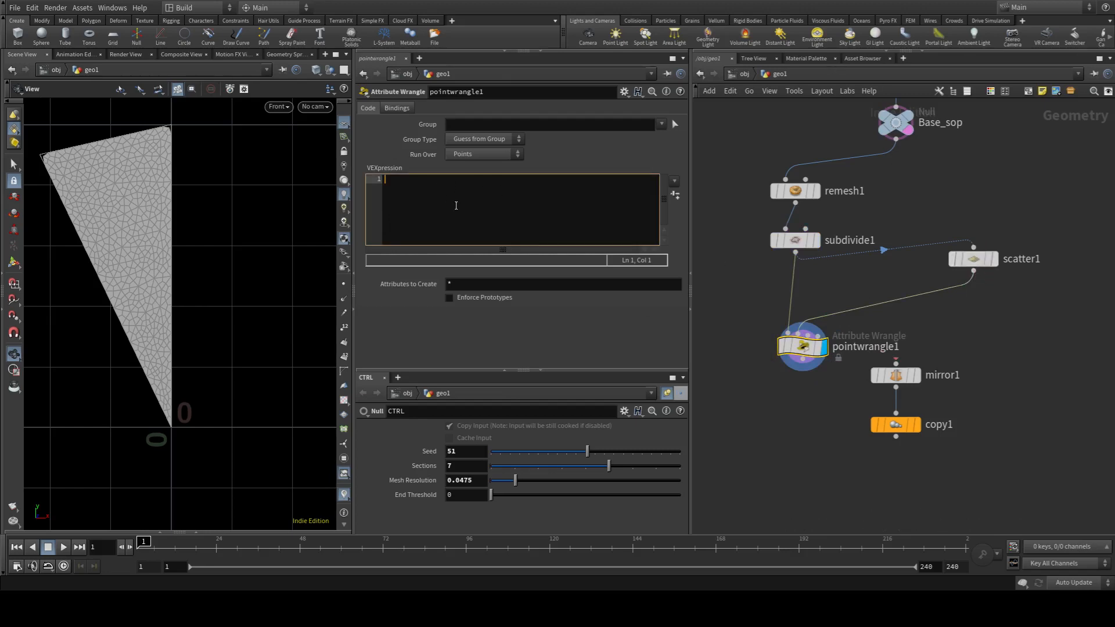
{"action": "type", "text": "vector pos = point"}
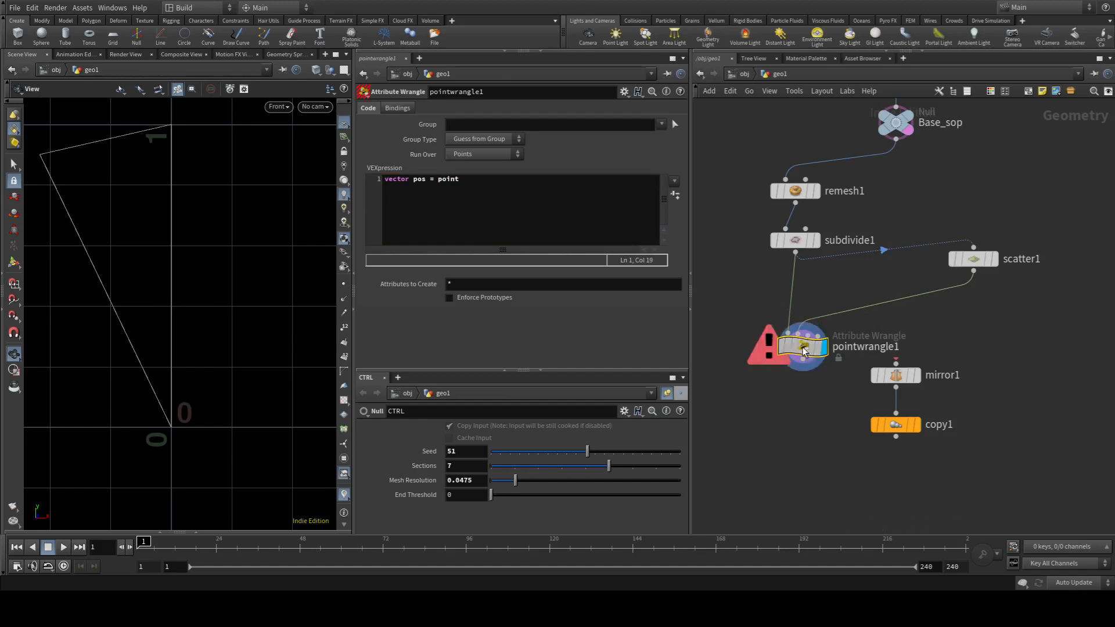
{"action": "left_click", "coordinate": [507, 183]}
{"action": "type", "text": "("}
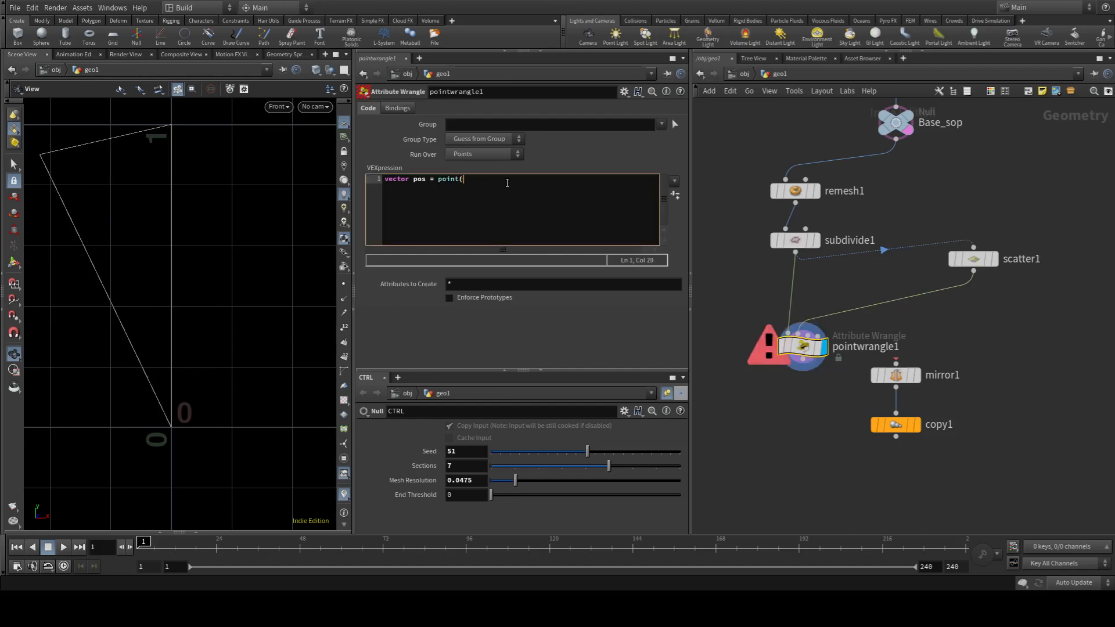
{"action": "type", "text": "1,\"P\",0);"}
{"action": "key", "text": "Return"}
{"action": "key", "text": "Return"}
Step: Add the line int npt = nearpoint(0, pos); to pointwrangle1's code
{"action": "left_click", "coordinate": [411, 189]}
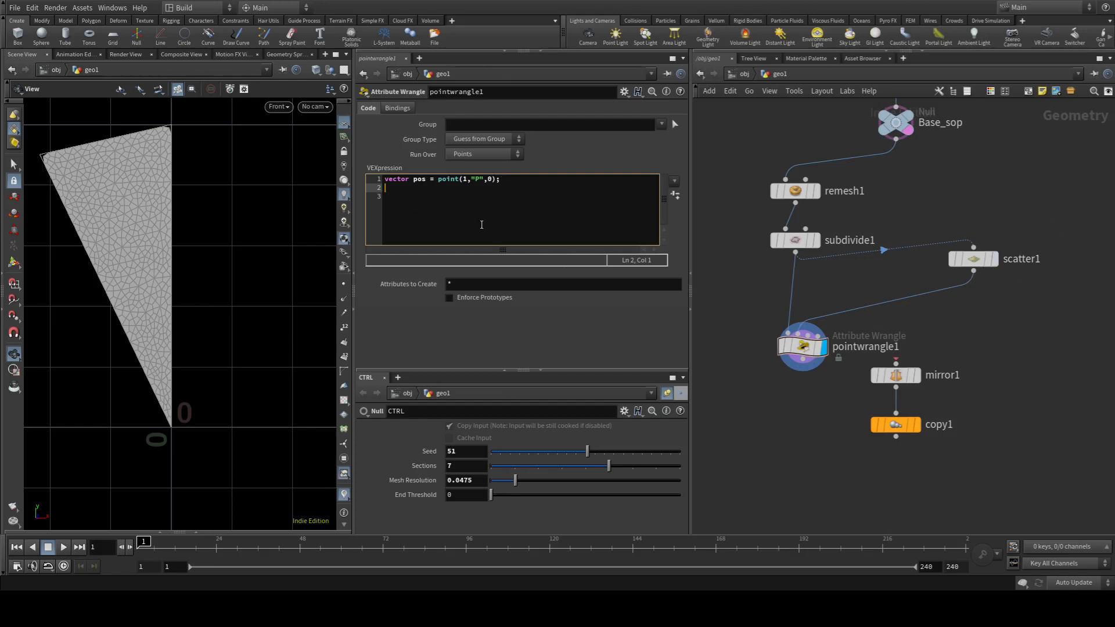
{"action": "type", "text": "int npt = nearpoint("}
{"action": "type", "text": "0, pos);"}
{"action": "key", "text": "Return"}
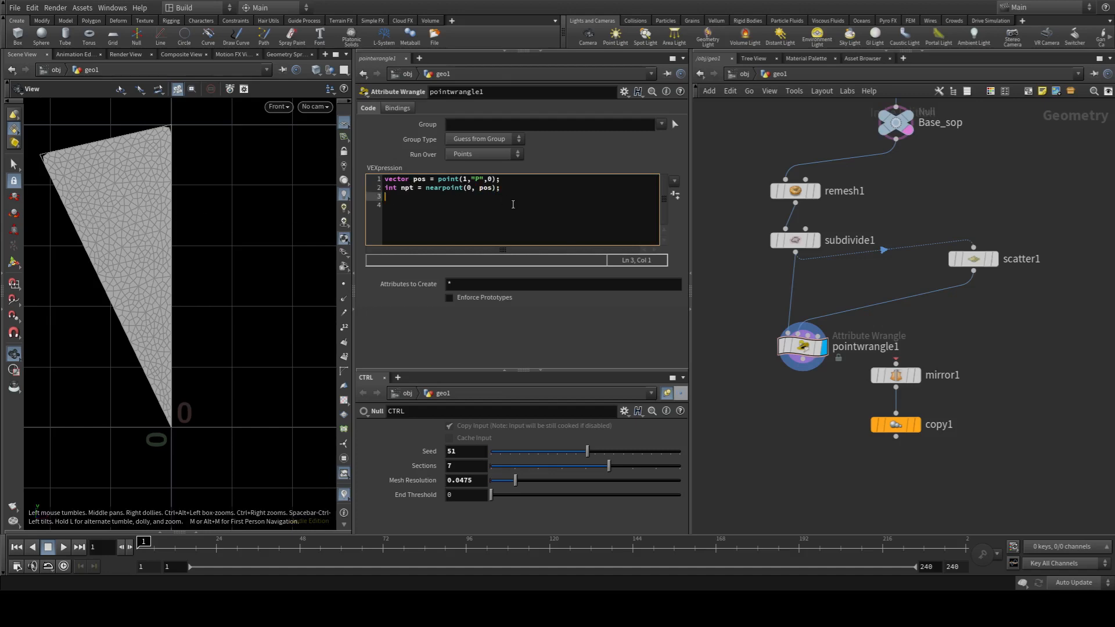
{"action": "key", "text": "Return"}
{"action": "type", "text": "if "}
{"action": "type", "text": "("}
{"action": "type", "text": "@"}
{"action": "type", "text": "ptnum "}
{"action": "type", "text": "== n"}
{"action": "type", "text": "pt){"}
{"action": "type", "text": "}"}
{"action": "key", "text": "Left"}
{"action": "key", "text": "Return"}
{"action": "key", "text": "Return"}
{"action": "key", "text": "Up"}
{"action": "key", "text": "Tab"}
{"action": "type", "text": "@Cd = "}
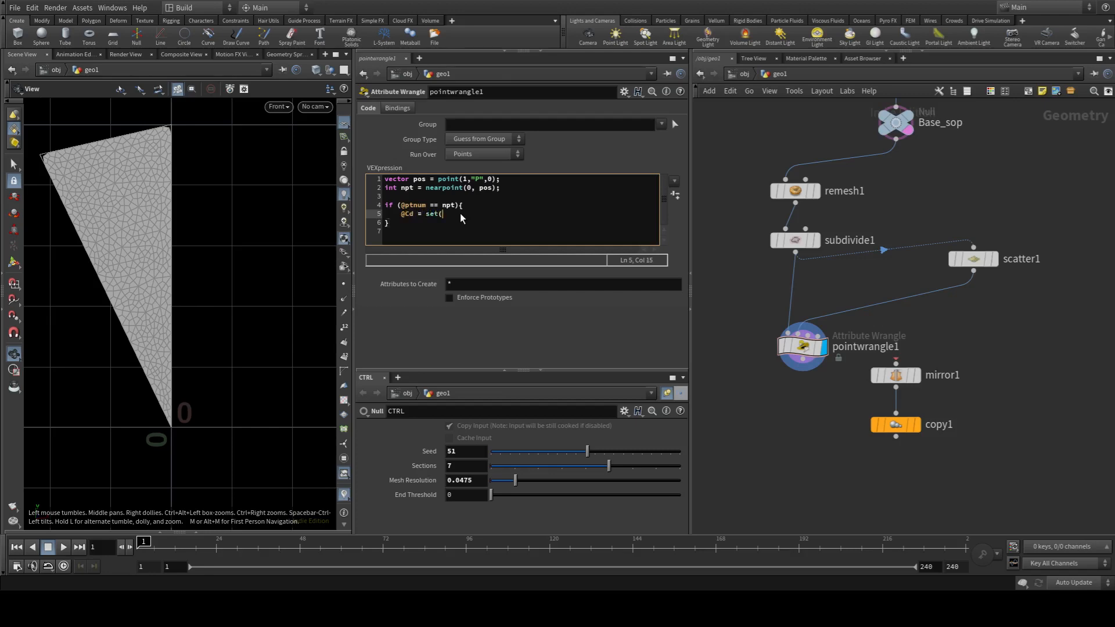
{"action": "type", "text": "set(0,1,0);"}
{"action": "key", "text": "Return"}
{"action": "left_click", "coordinate": [764, 450]}
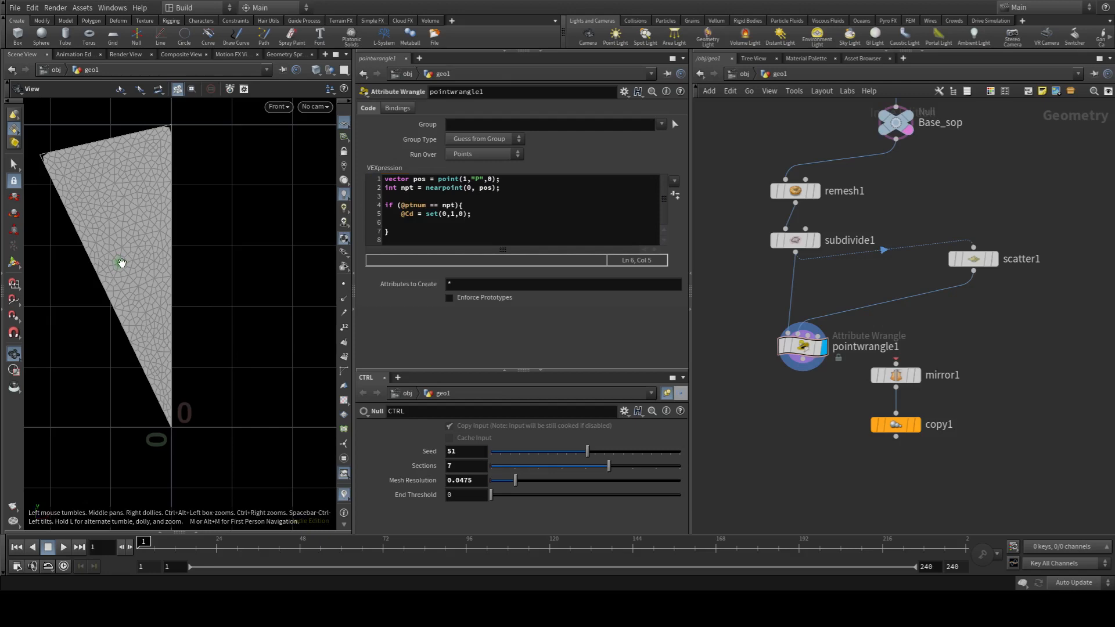
Step: Add i@group_start = 1; inside the if block and rename pointwrangle1 to set_start
{"action": "left_click", "coordinate": [410, 226]}
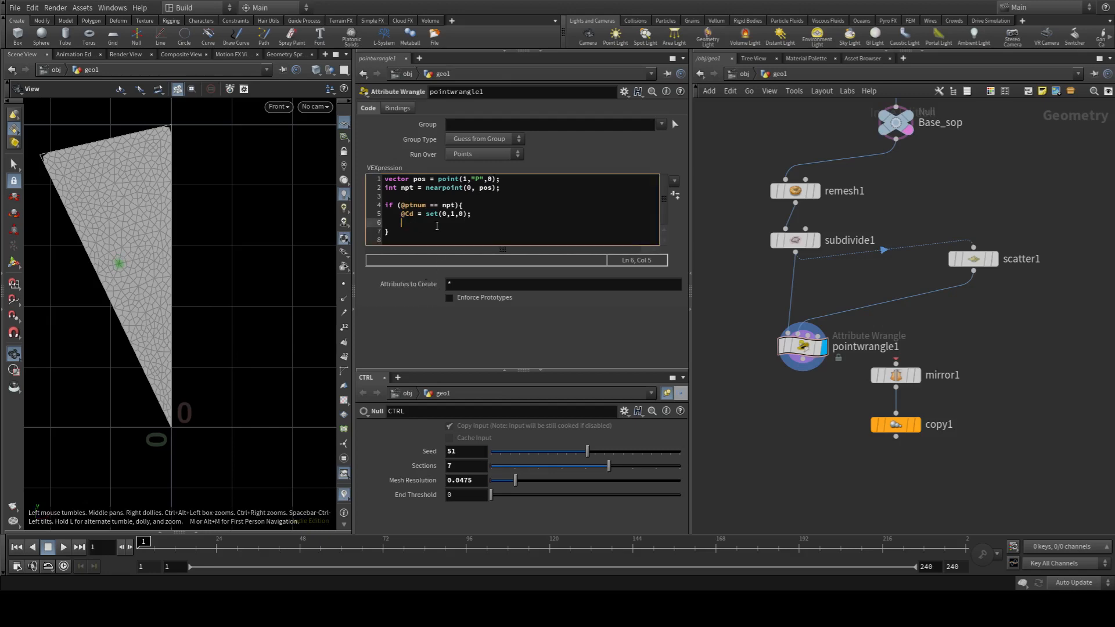
{"action": "type", "text": "i@group_start = 1;"}
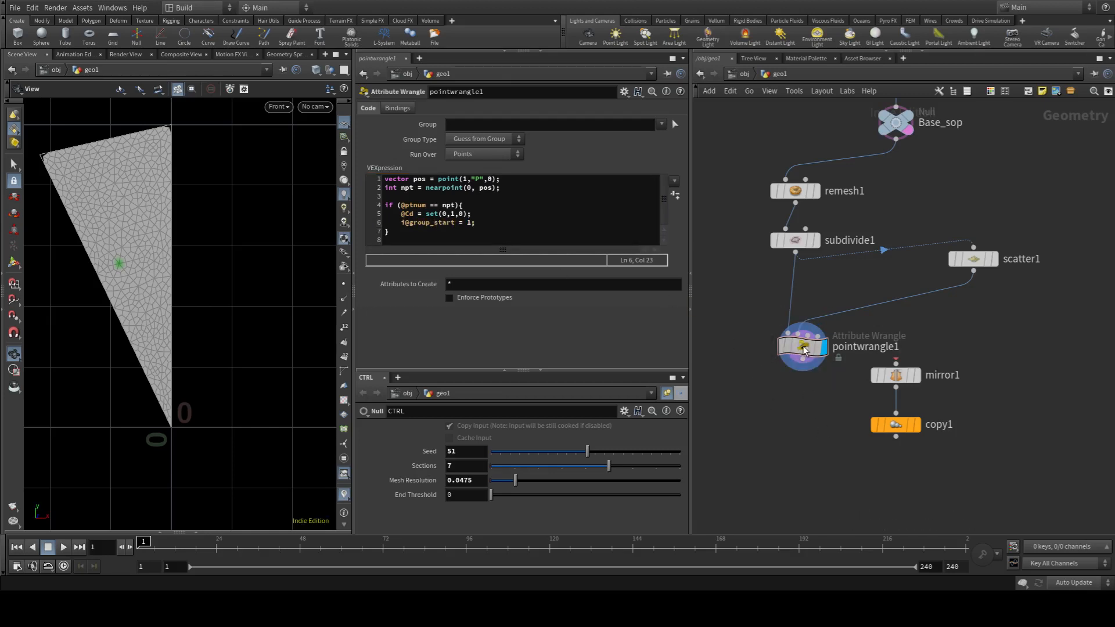
{"action": "double_click", "coordinate": [863, 347]}
{"action": "type", "text": "set"}
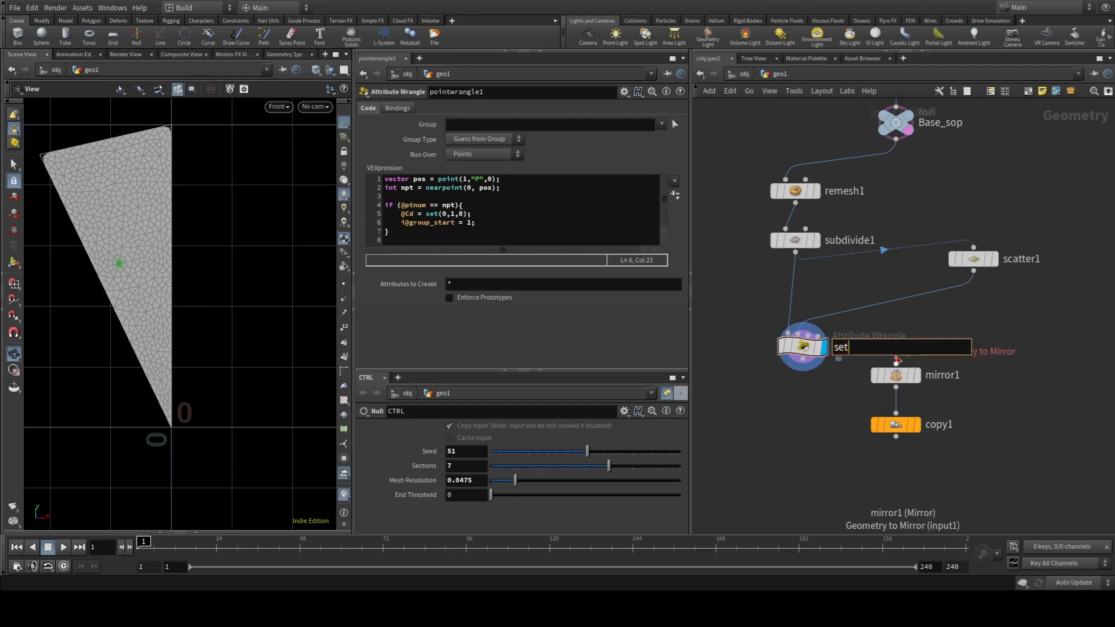
{"action": "type", "text": "_start"}
{"action": "key", "text": "Return"}
Step: Move mirror1 and copy1 together so they line up below set_start with a gap between
{"action": "scroll", "coordinate": [991, 413], "scroll_direction": "down", "scroll_amount": 3}
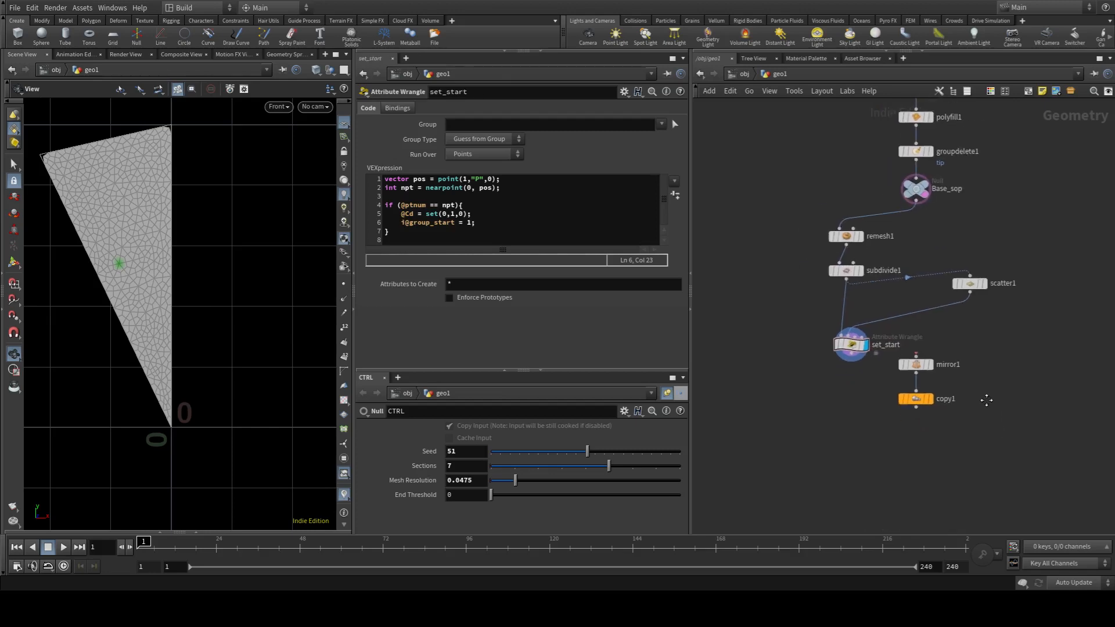
{"action": "left_click_drag", "start_coordinate": [980, 423], "coordinate": [859, 446]}
{"action": "scroll", "coordinate": [853, 372], "scroll_direction": "up", "scroll_amount": 2}
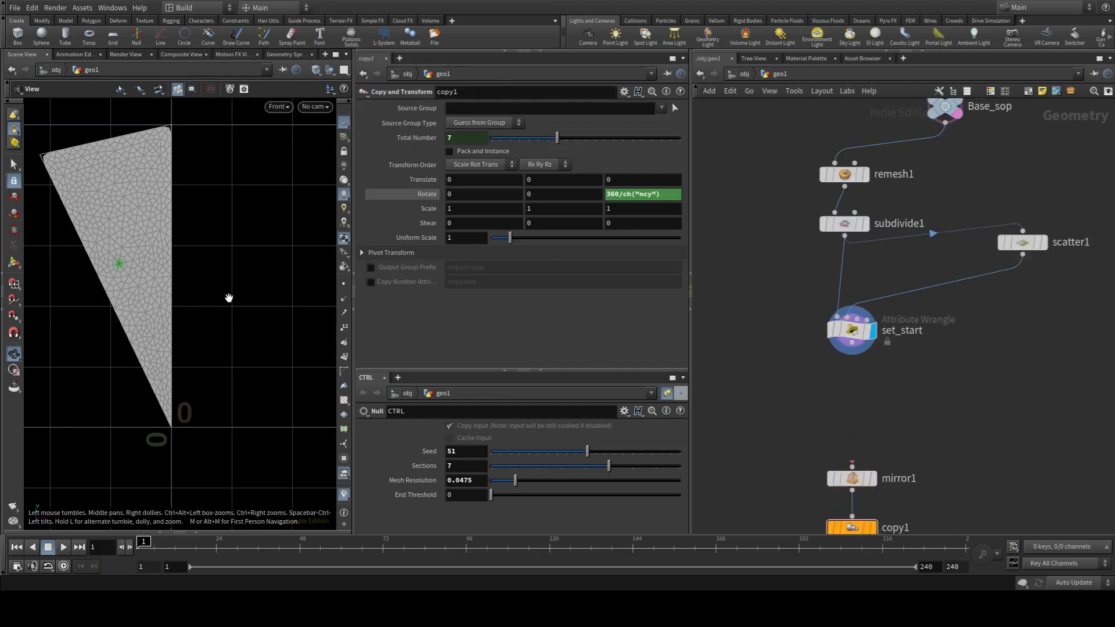
Step: Change subdivide1's Algorithm to OpenSubdiv Bilinear
{"action": "scroll", "coordinate": [857, 401], "scroll_direction": "up", "scroll_amount": 2}
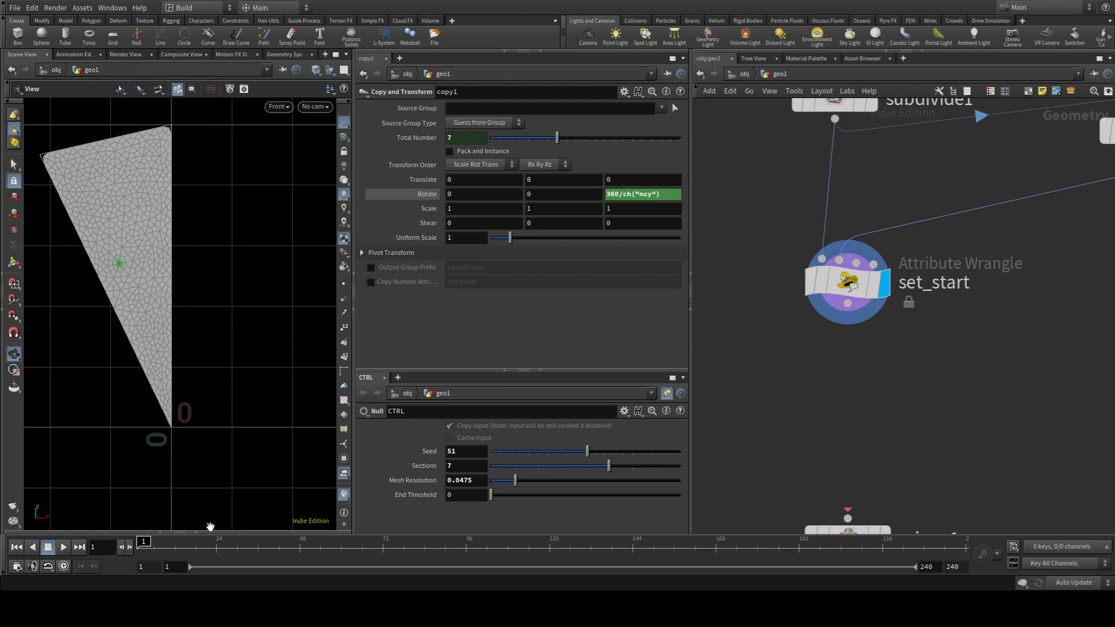
{"action": "middle_click_drag", "start_coordinate": [188, 218], "coordinate": [254, 292]}
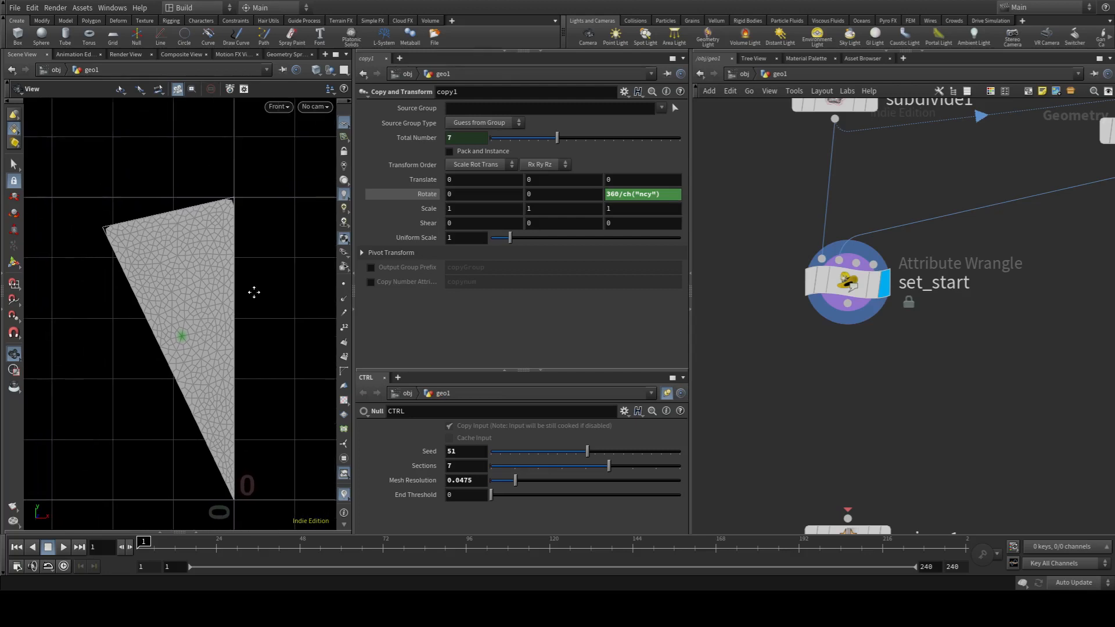
{"action": "scroll", "coordinate": [189, 254], "scroll_direction": "up", "scroll_amount": 2}
{"action": "middle_click_drag", "start_coordinate": [1050, 318], "coordinate": [1023, 450]}
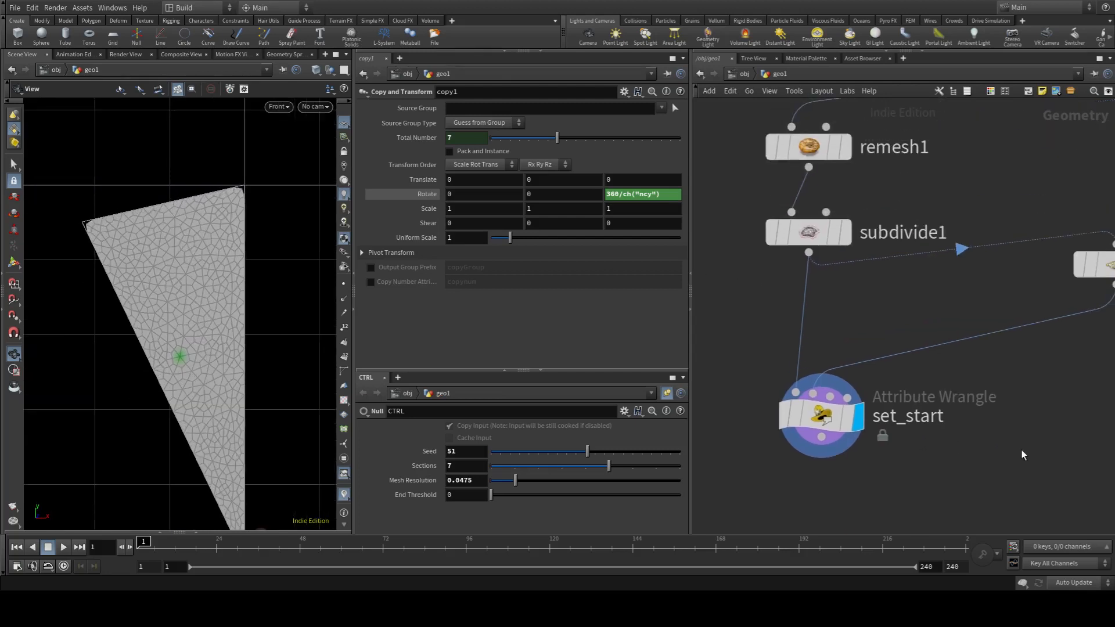
{"action": "left_click", "coordinate": [794, 240]}
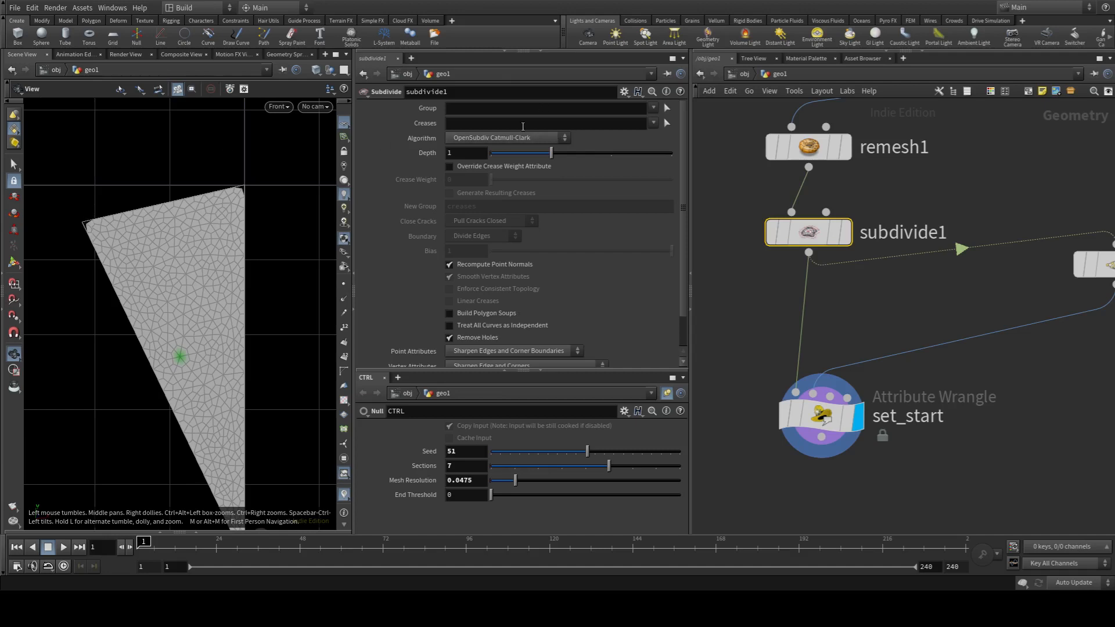
{"action": "left_click", "coordinate": [503, 142]}
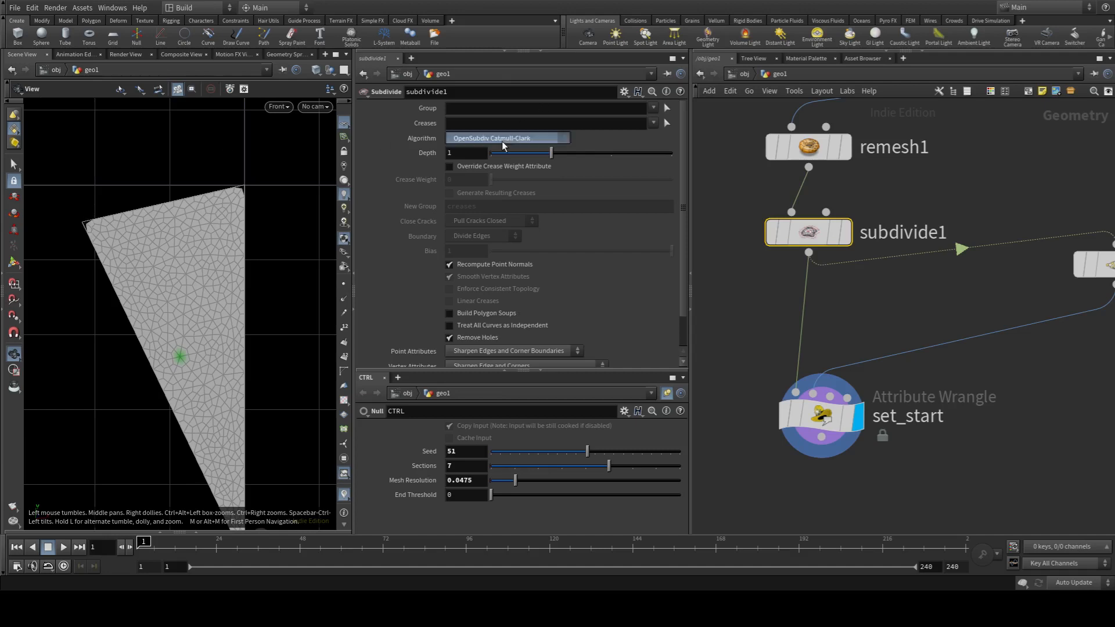
{"action": "left_click", "coordinate": [506, 200]}
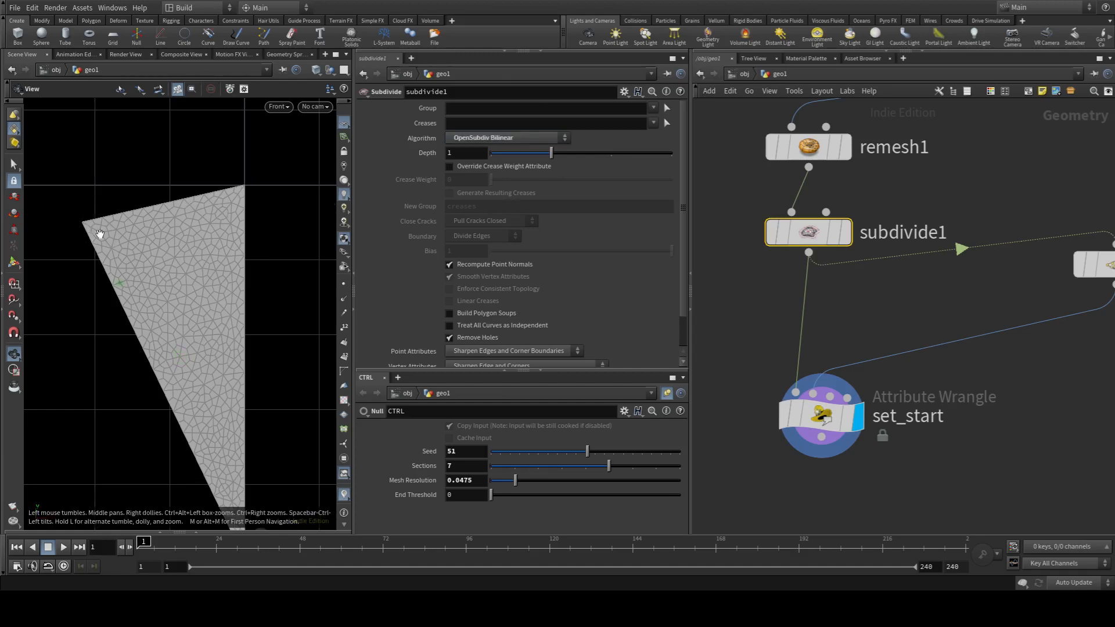
Step: Add a Group Create node and place it directly below set_start, fed from set_start's output
{"action": "middle_click_drag", "start_coordinate": [1036, 416], "coordinate": [935, 231]}
{"action": "middle_click_drag", "start_coordinate": [916, 324], "coordinate": [986, 298]}
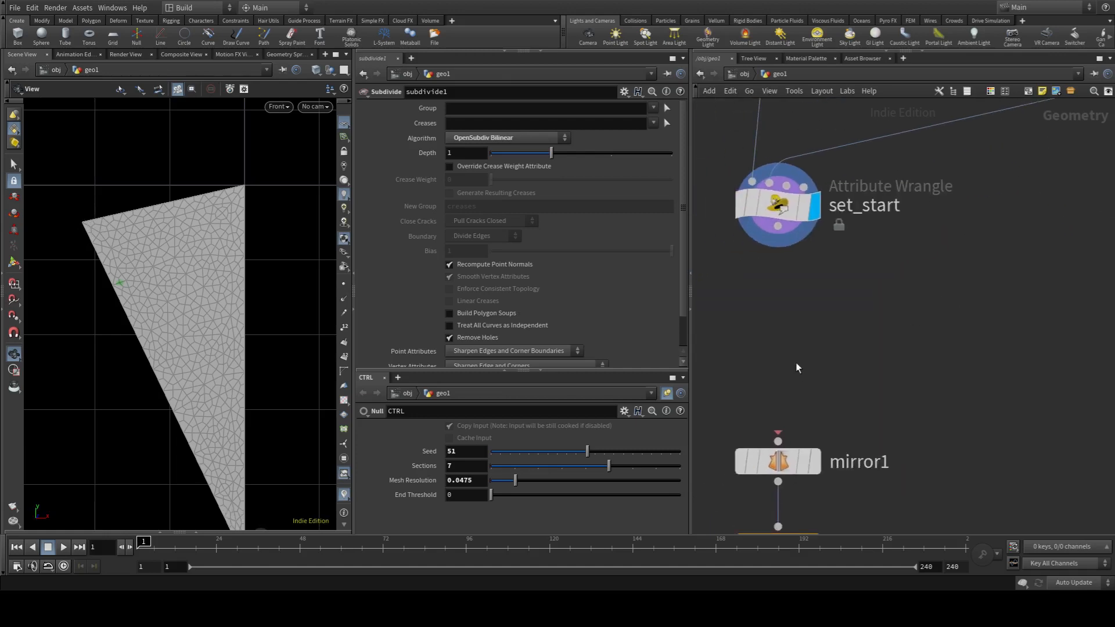
{"action": "middle_click_drag", "start_coordinate": [794, 353], "coordinate": [794, 335]}
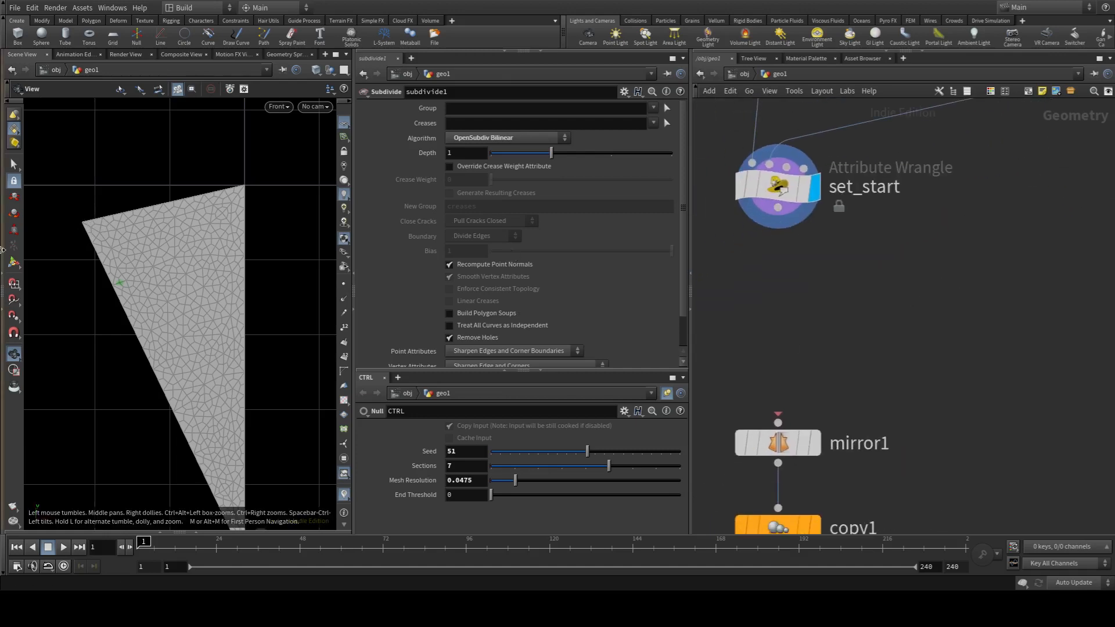
{"action": "left_click_drag", "start_coordinate": [789, 192], "coordinate": [789, 190]}
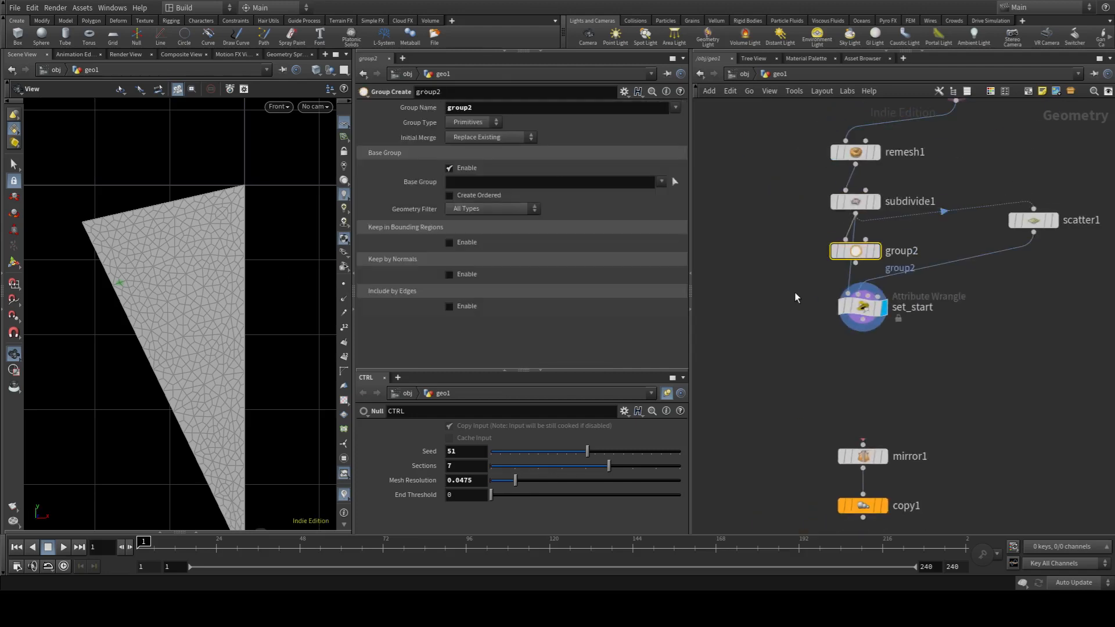
{"action": "left_click_drag", "start_coordinate": [857, 249], "coordinate": [880, 353]}
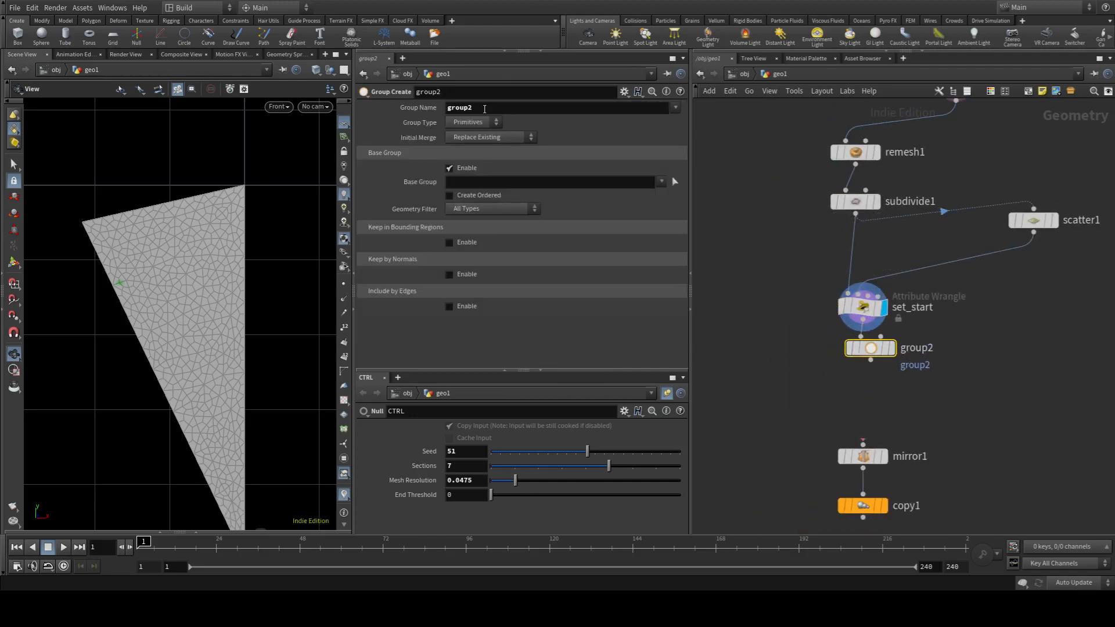
Step: Set group2's Group Name to end and its Group Type to Points
{"action": "double_click", "coordinate": [459, 108]}
{"action": "type", "text": "end"}
{"action": "key", "text": "Return"}
{"action": "left_click", "coordinate": [474, 139]}
{"action": "left_click", "coordinate": [469, 171]}
Step: Disable group2's Base Group, enable Include by Edges with Unshared Edges, and display the node
{"action": "left_click", "coordinate": [460, 267]}
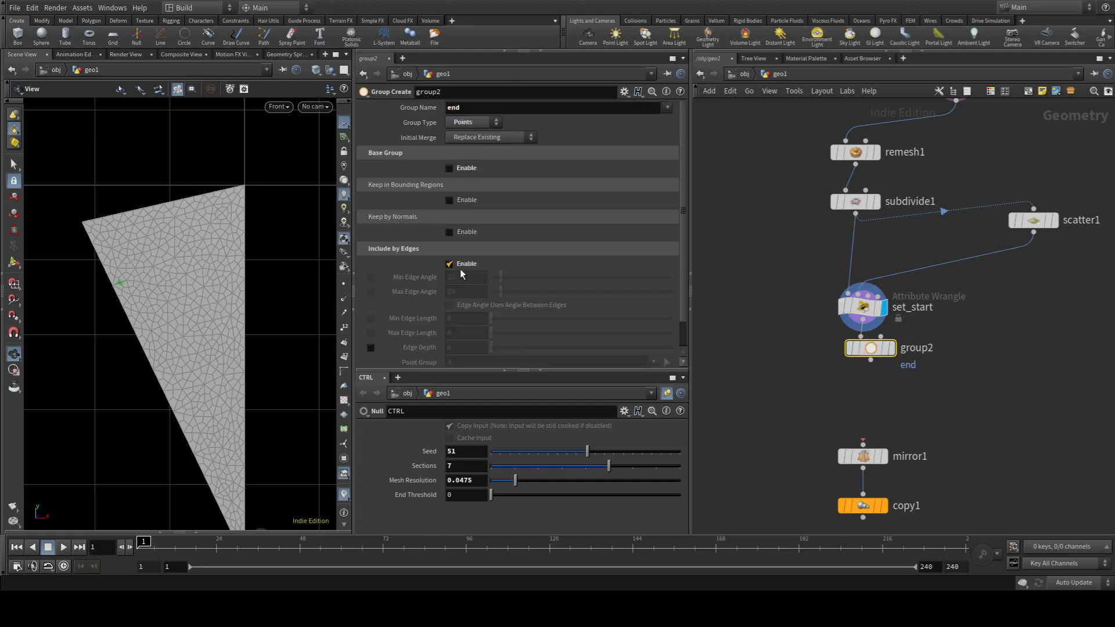
{"action": "scroll", "coordinate": [444, 322], "scroll_direction": "down", "scroll_amount": 1}
{"action": "left_click", "coordinate": [464, 348]}
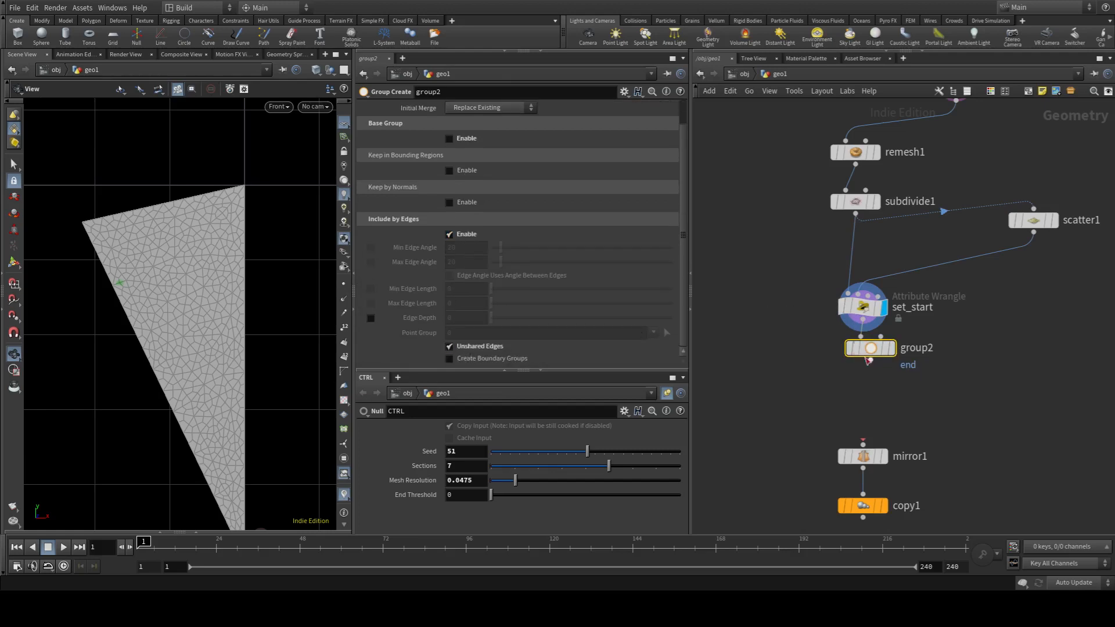
{"action": "mouse_move", "coordinate": [875, 352]}
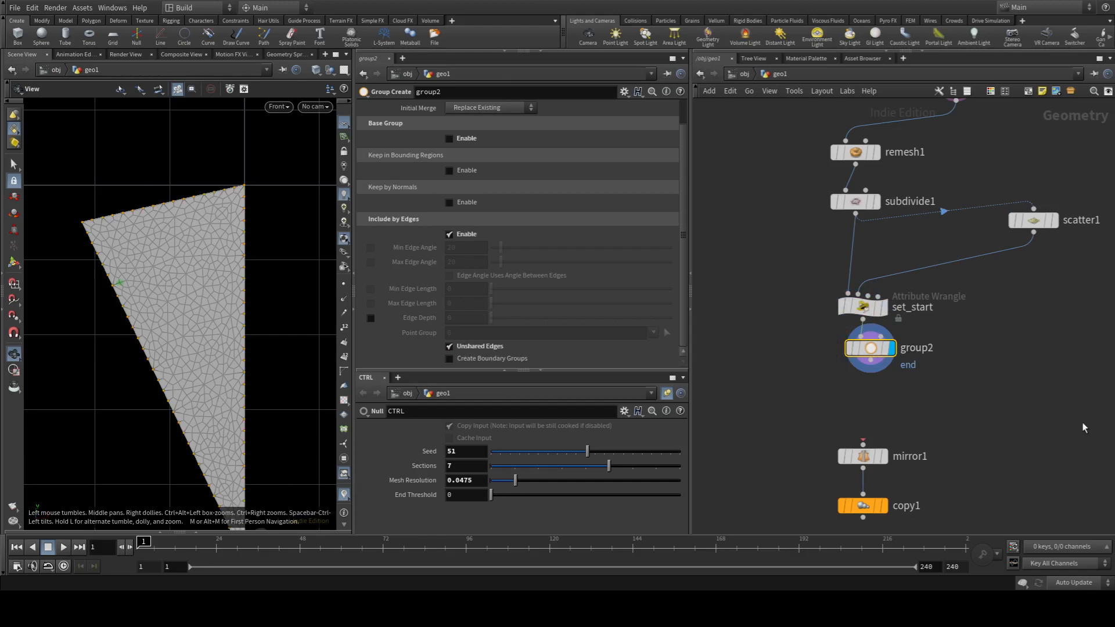
Step: Add a Color node directly below group2 and feed it from group2's output
{"action": "middle_click_drag", "start_coordinate": [1026, 445], "coordinate": [1023, 294]}
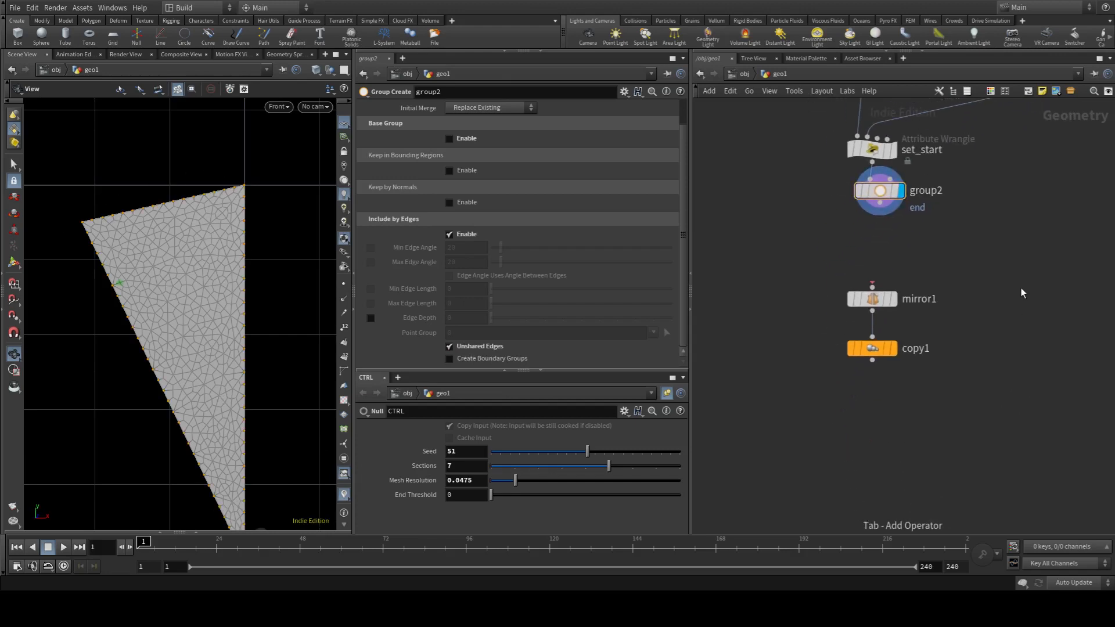
{"action": "key", "text": "Tab"}
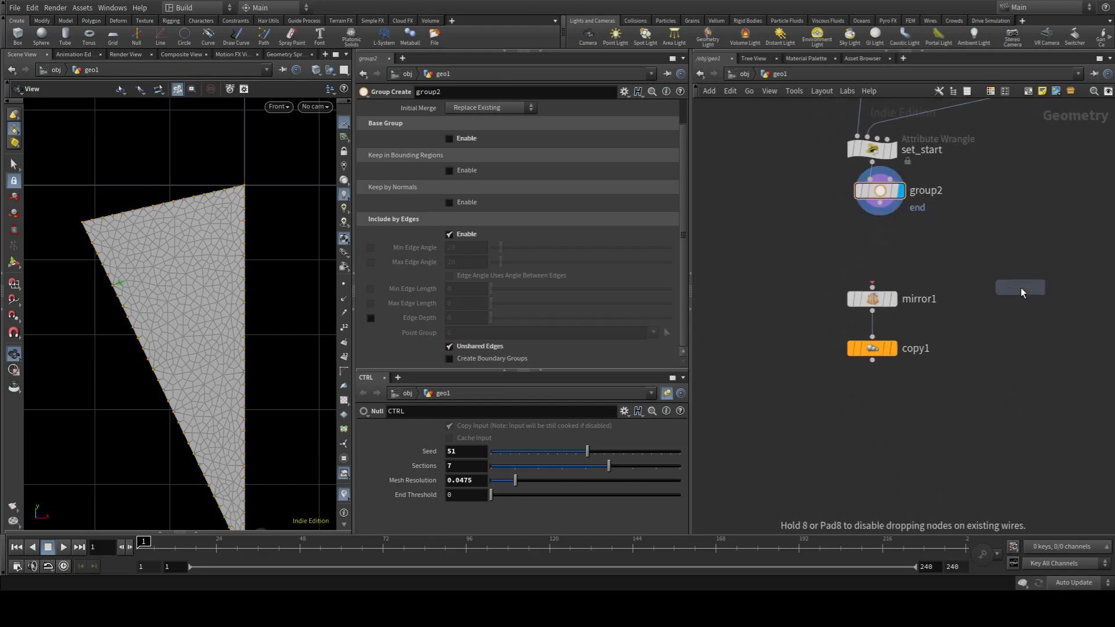
{"action": "left_click", "coordinate": [880, 242]}
{"action": "left_click_drag", "start_coordinate": [880, 230], "coordinate": [880, 203]}
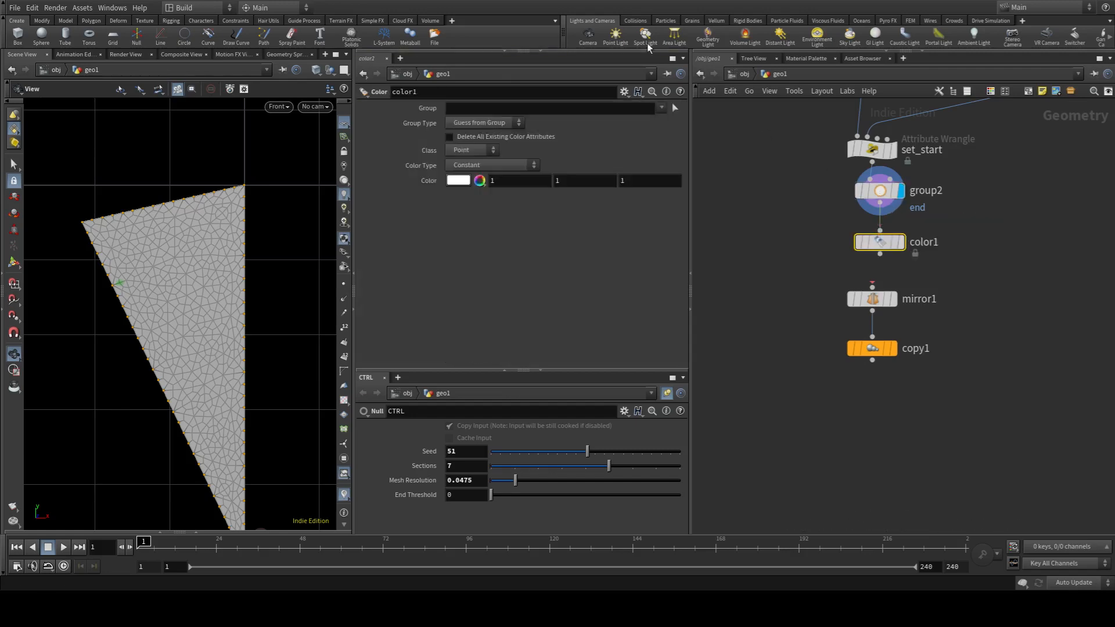
Step: Set color1's Group to end and its Color to red (1, 0, 0), and display the node
{"action": "left_click", "coordinate": [662, 108]}
{"action": "left_click", "coordinate": [665, 123]}
{"action": "left_click", "coordinate": [907, 214]}
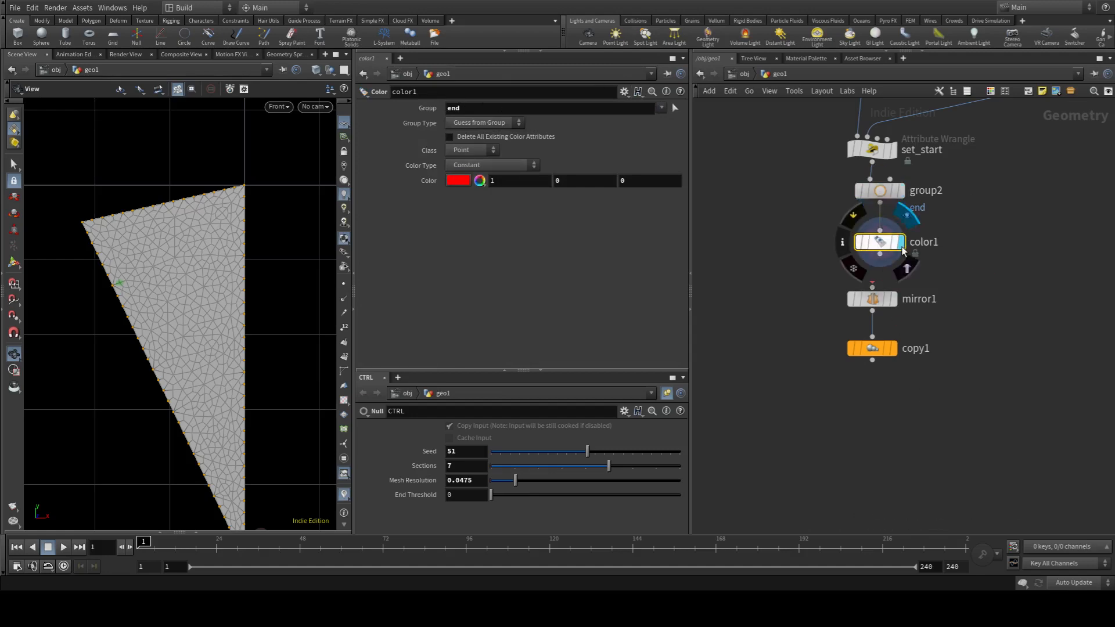
Step: Move mirror1 and copy1 further down to free space below color1, and reselect color1
{"action": "middle_click_drag", "start_coordinate": [916, 308], "coordinate": [891, 232]}
{"action": "left_click_drag", "start_coordinate": [752, 192], "coordinate": [951, 294]}
{"action": "middle_click_drag", "start_coordinate": [892, 143], "coordinate": [874, 310]}
{"action": "scroll", "coordinate": [853, 250], "scroll_direction": "up", "scroll_amount": 3}
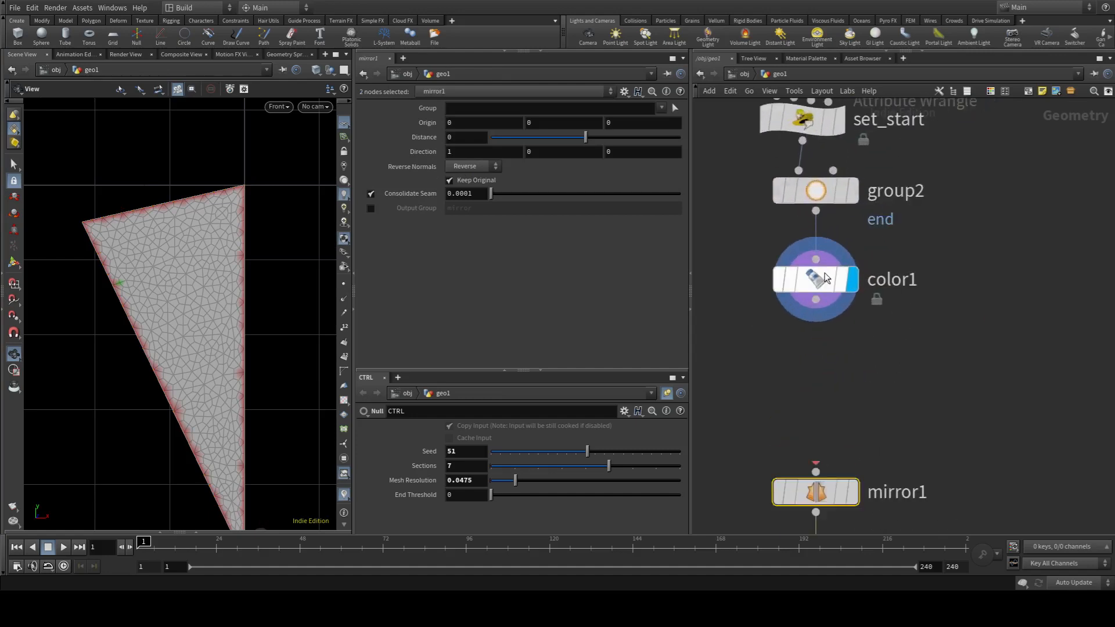
{"action": "left_click", "coordinate": [818, 280]}
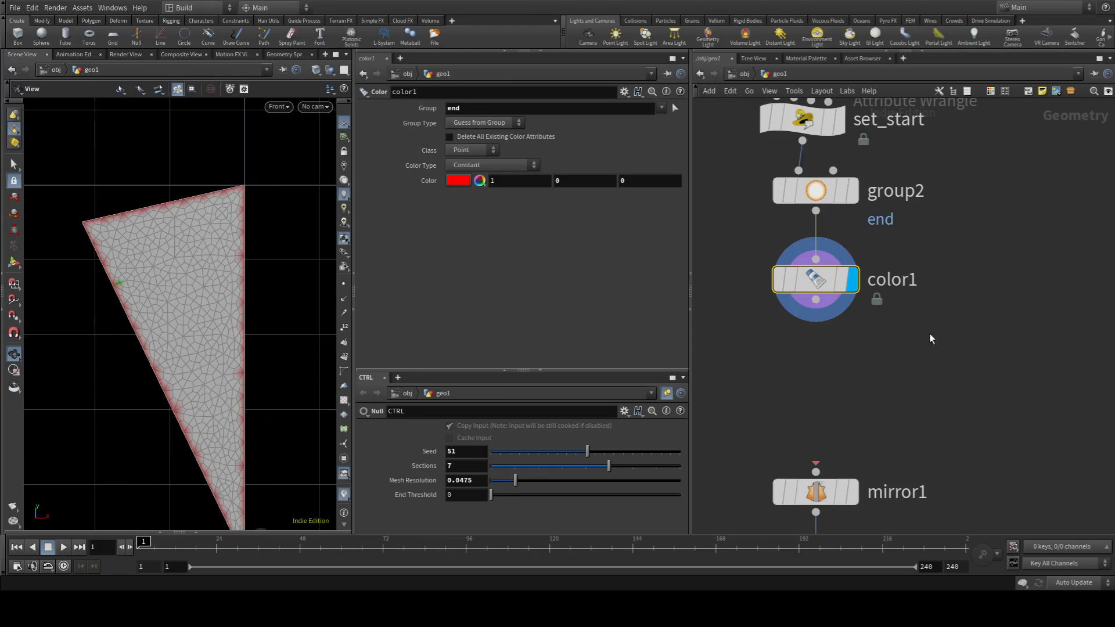
Step: Insert a point Attribute Wrangle between group2 and color1 and name it rand_end
{"action": "left_click", "coordinate": [857, 385]}
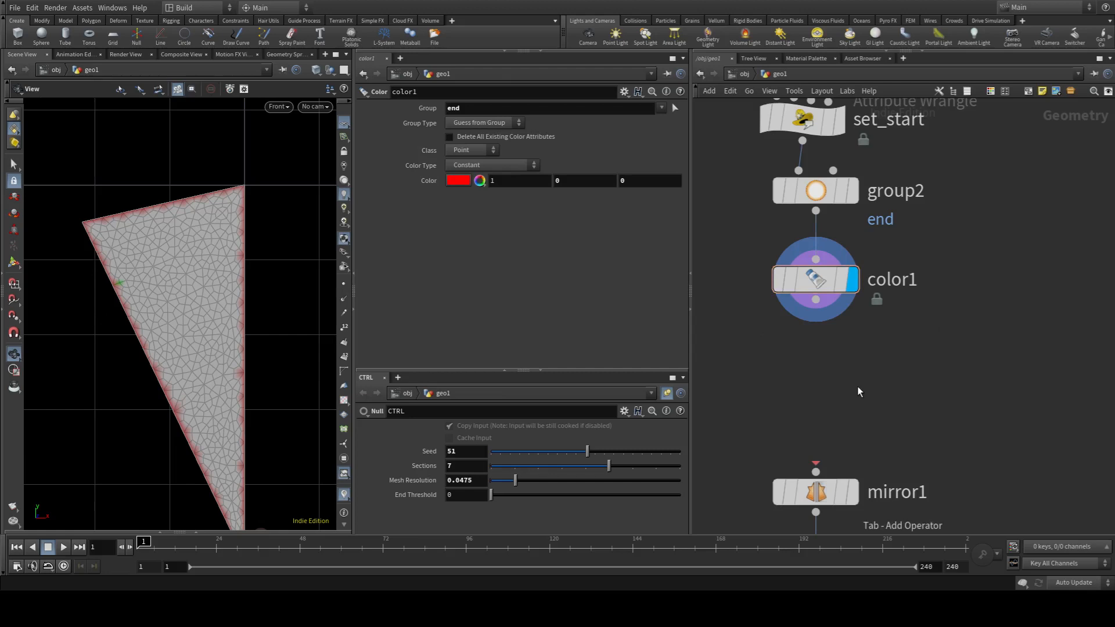
{"action": "key", "text": "alt+w"}
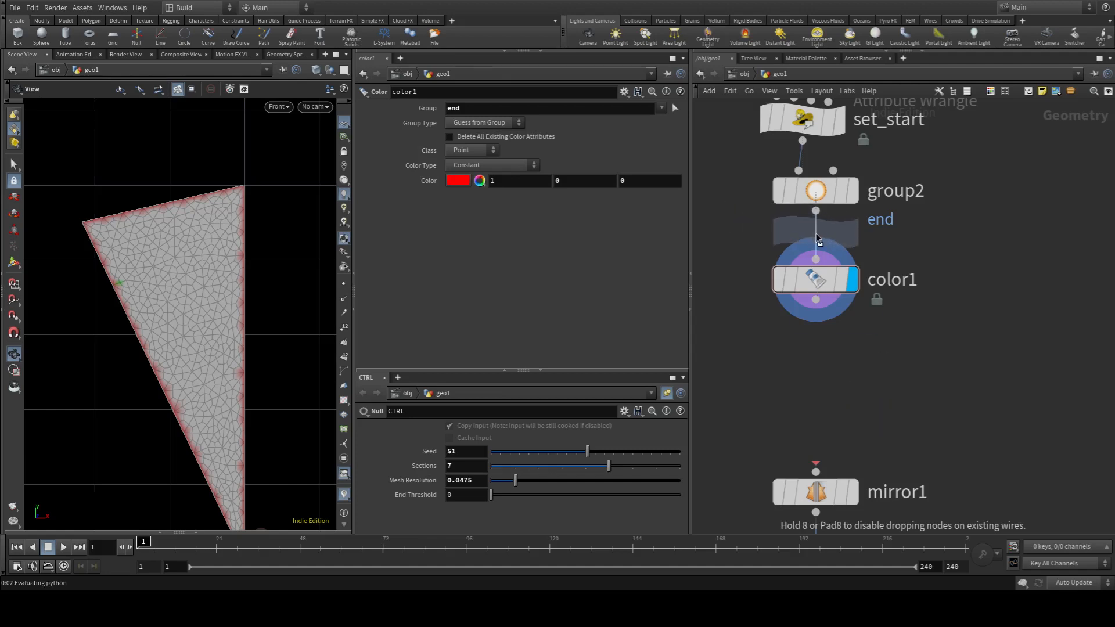
{"action": "left_click", "coordinate": [811, 230]}
{"action": "double_click", "coordinate": [897, 280]}
{"action": "type", "text": "rand_end"}
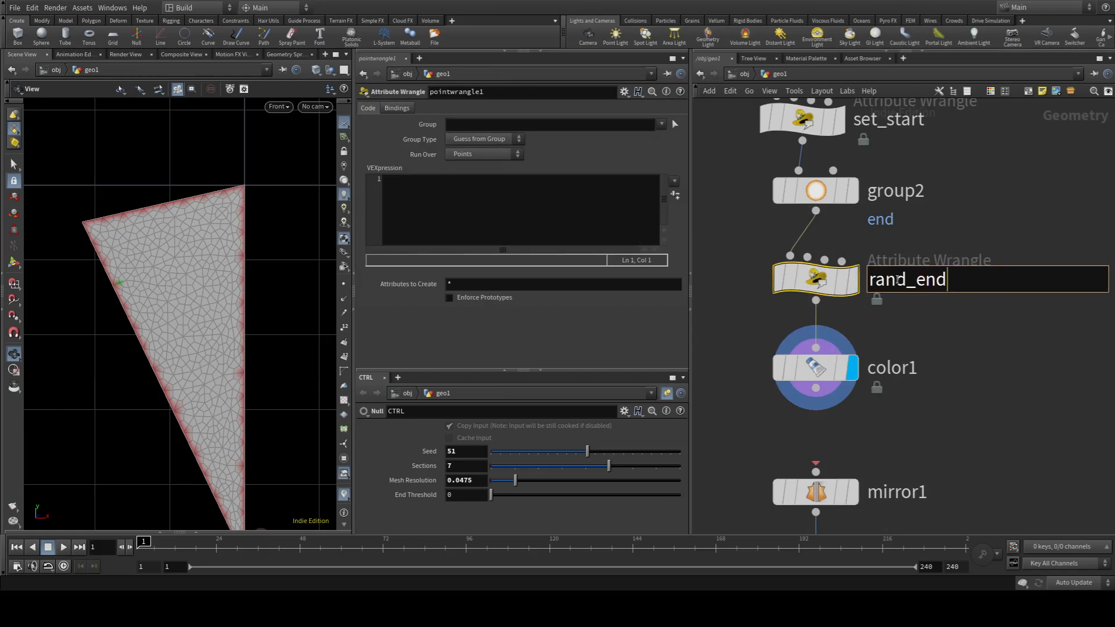
{"action": "key", "text": "Return"}
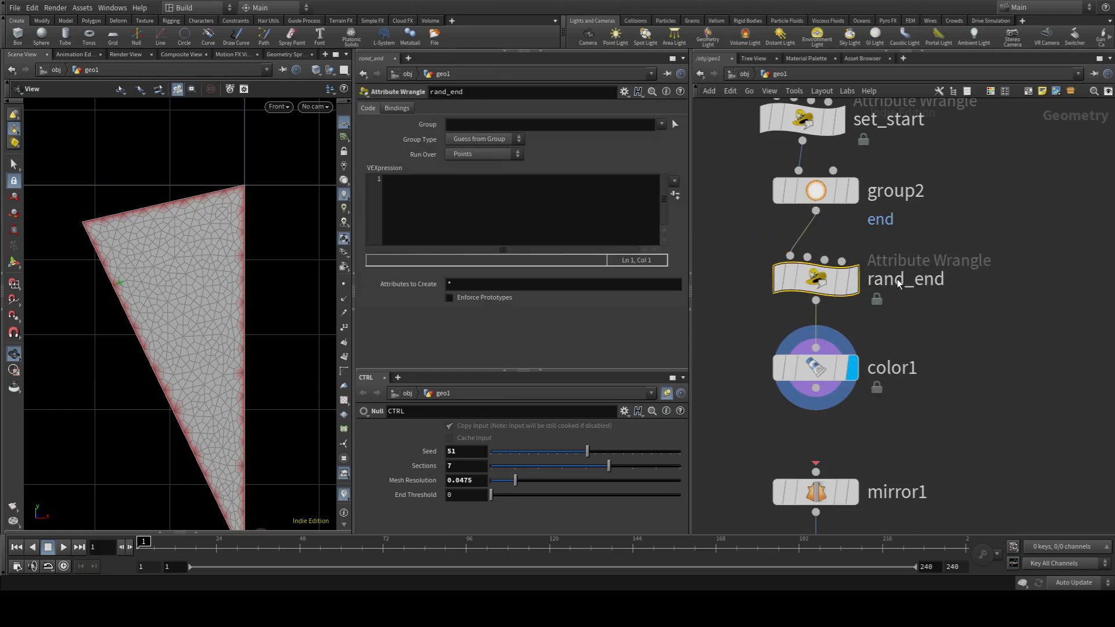
{"action": "left_click", "coordinate": [534, 213]}
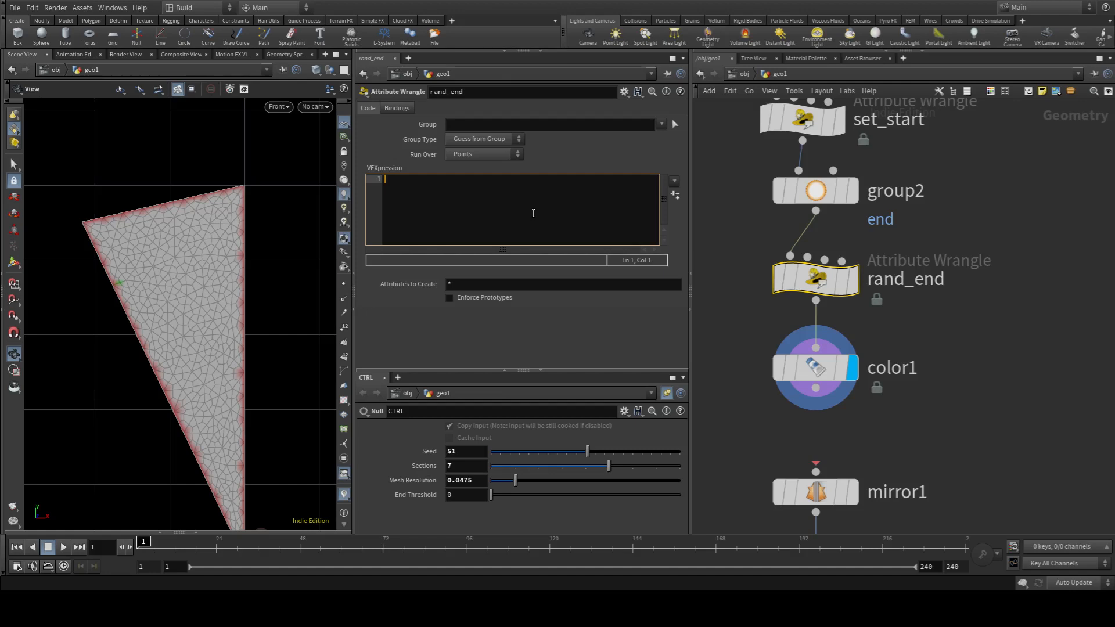
{"action": "type", "text": "float rando = rand(@ptnum, chf"}
{"action": "key", "text": "BackSpace"}
{"action": "key", "text": "BackSpace"}
{"action": "type", "text": "i(\"seed\")"}
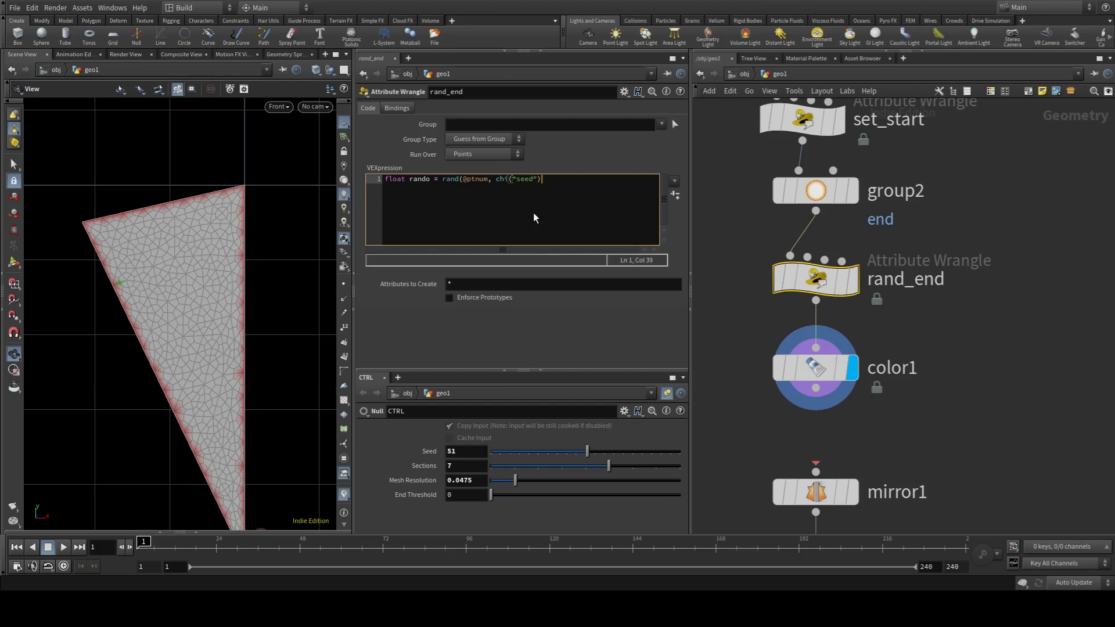
{"action": "type", "text": ");"}
Step: Add the block if (rando <= chf("threshold")){ i@group_end = 0; } to rand_end's VEX code
{"action": "key", "text": "Return"}
{"action": "key", "text": "Return"}
{"action": "type", "text": "if (rando <="}
{"action": "type", "text": "chf(\"threshold\")"}
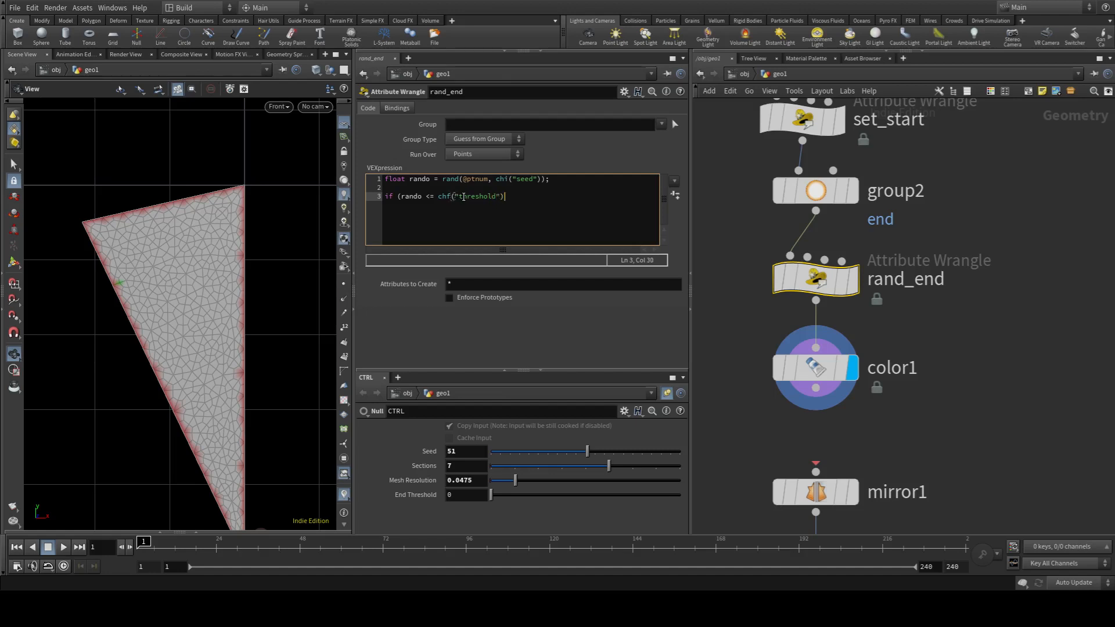
{"action": "type", "text": "){  "}
{"action": "type", "text": "}"}
{"action": "key", "text": "Left"}
{"action": "key", "text": "Return"}
{"action": "key", "text": "Return"}
{"action": "key", "text": "Up"}
{"action": "type", "text": "i@group_end = 0;"}
{"action": "left_click", "coordinate": [927, 379]}
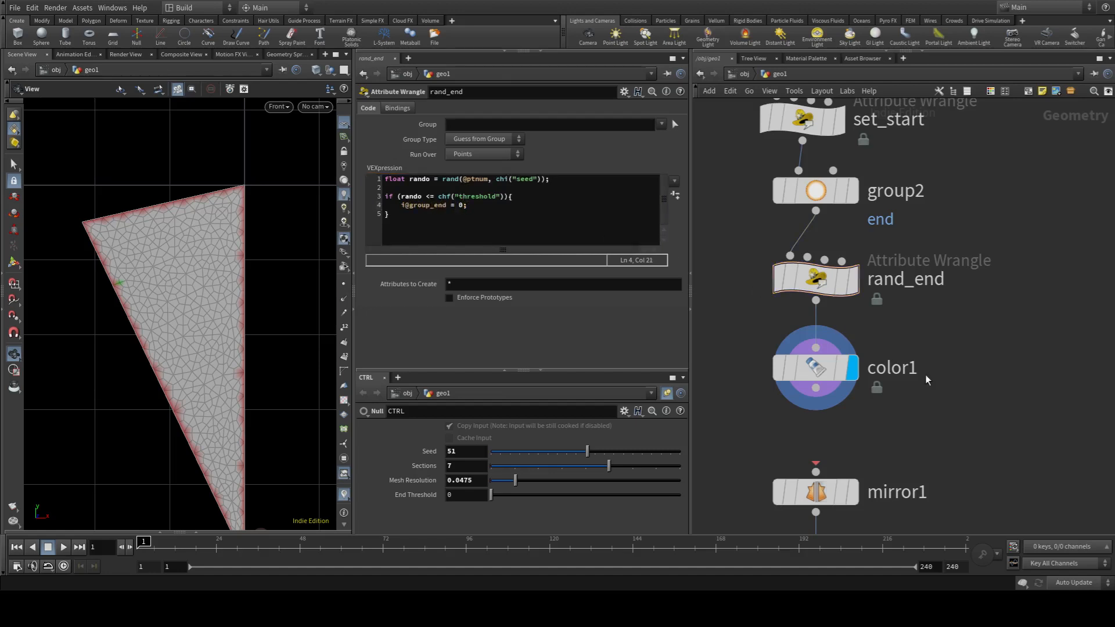
Step: Create rand_end's Threshold and Seed parameters and link them to CTRL's End Threshold and Seed
{"action": "left_click", "coordinate": [672, 197]}
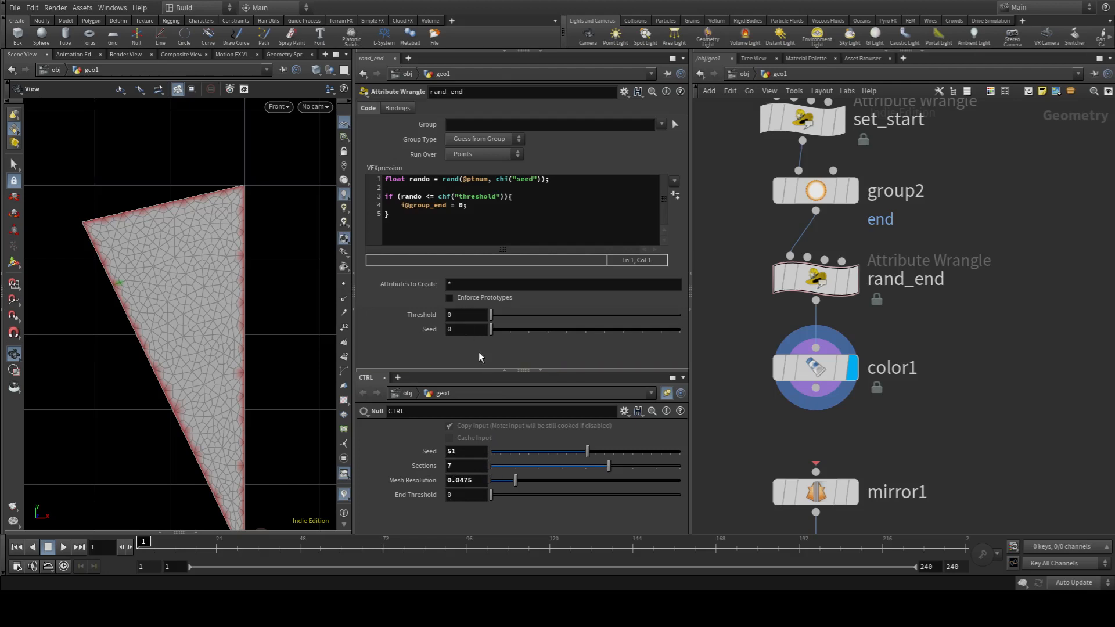
{"action": "left_click", "coordinate": [521, 440]}
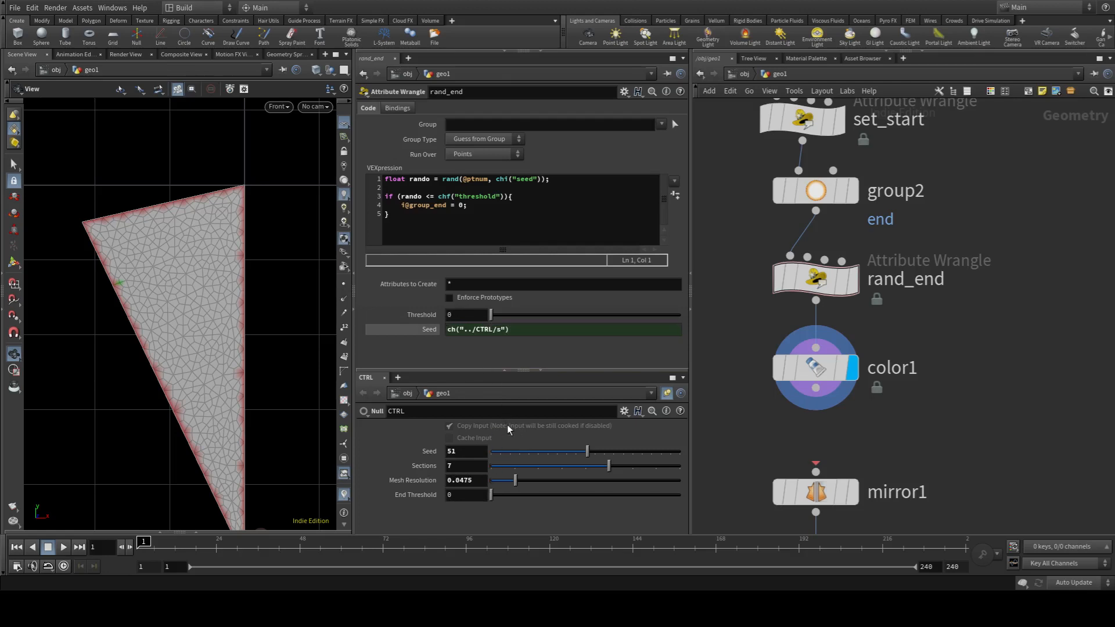
{"action": "left_click", "coordinate": [419, 320]}
{"action": "left_click", "coordinate": [420, 330]}
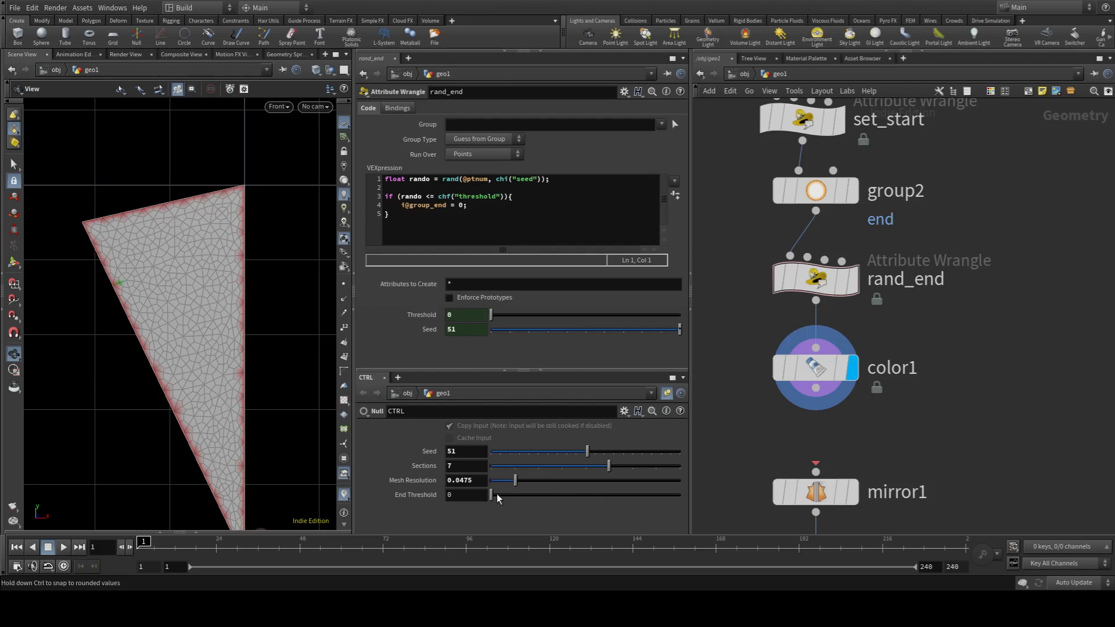
Step: Raise CTRL's End Threshold to 0.9 and check the remaining end points on the whole wedge
{"action": "left_click_drag", "start_coordinate": [498, 498], "coordinate": [722, 504]}
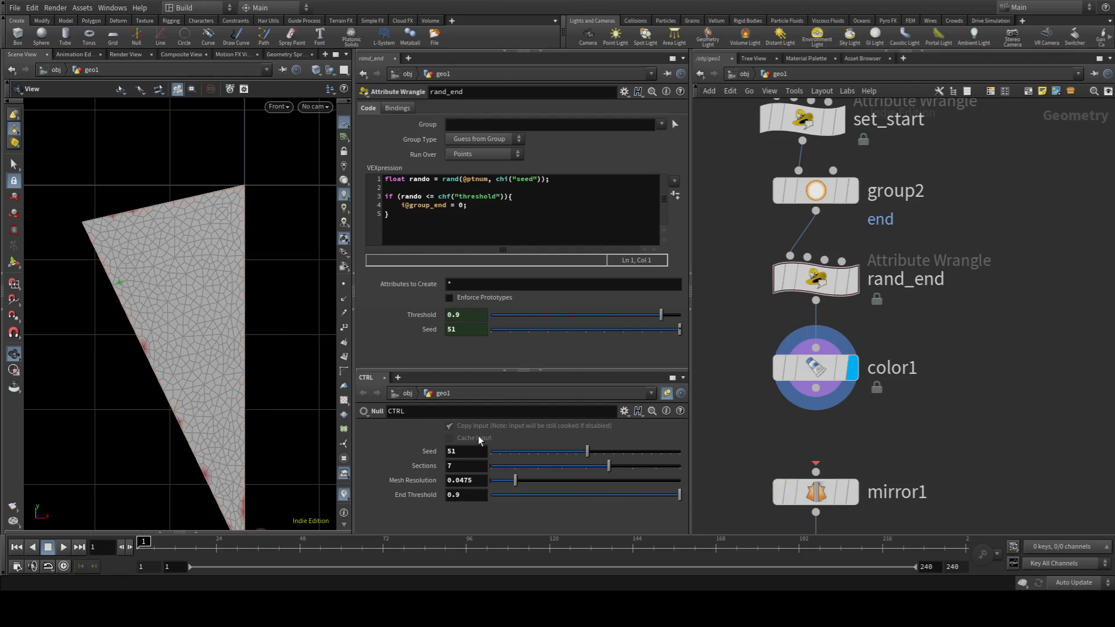
{"action": "middle_click_drag", "start_coordinate": [251, 411], "coordinate": [242, 308]}
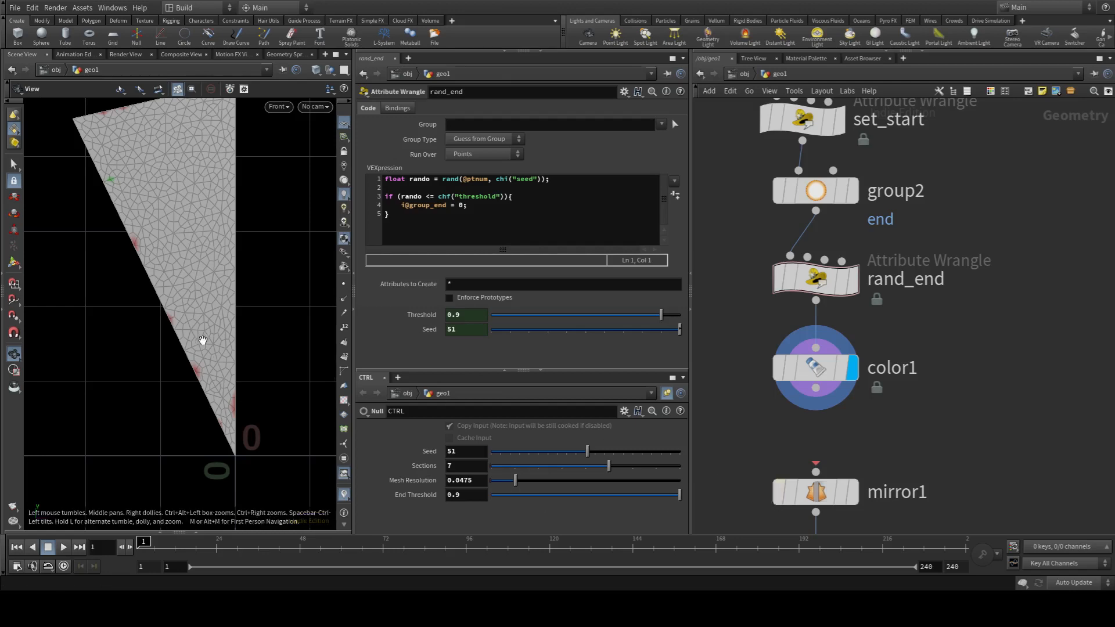
{"action": "middle_click_drag", "start_coordinate": [203, 340], "coordinate": [204, 370]}
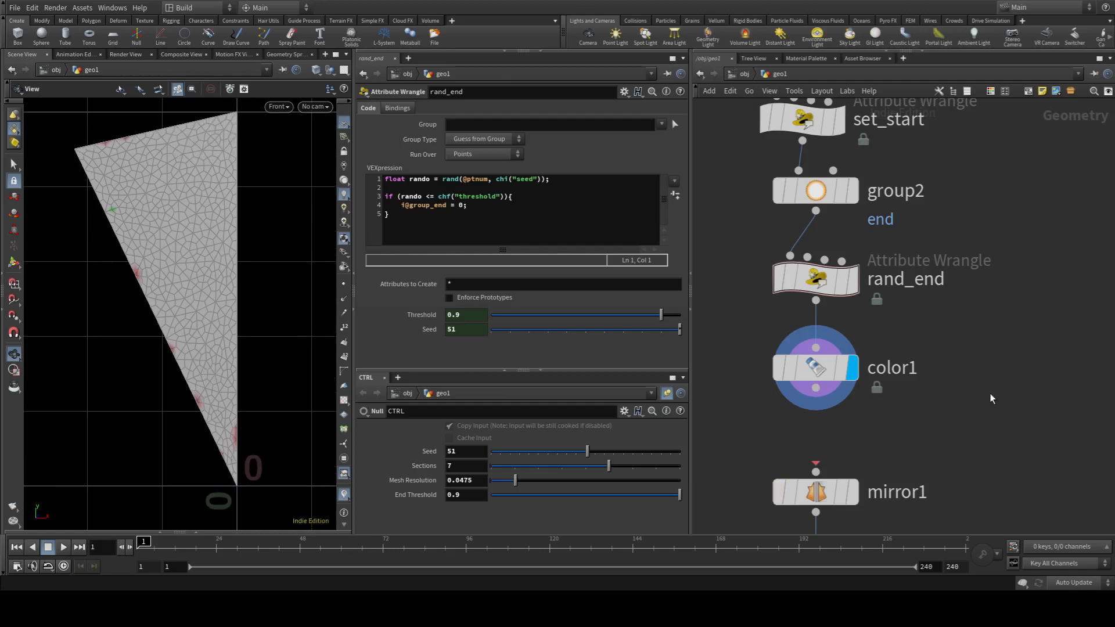
Step: Move mirror1 and copy1 down together to make room for another node under color1
{"action": "middle_click_drag", "start_coordinate": [991, 398], "coordinate": [914, 234]}
{"action": "scroll", "coordinate": [913, 250], "scroll_direction": "down", "scroll_amount": 3}
{"action": "middle_click_drag", "start_coordinate": [974, 293], "coordinate": [1022, 354]}
{"action": "left_click_drag", "start_coordinate": [777, 316], "coordinate": [988, 460]}
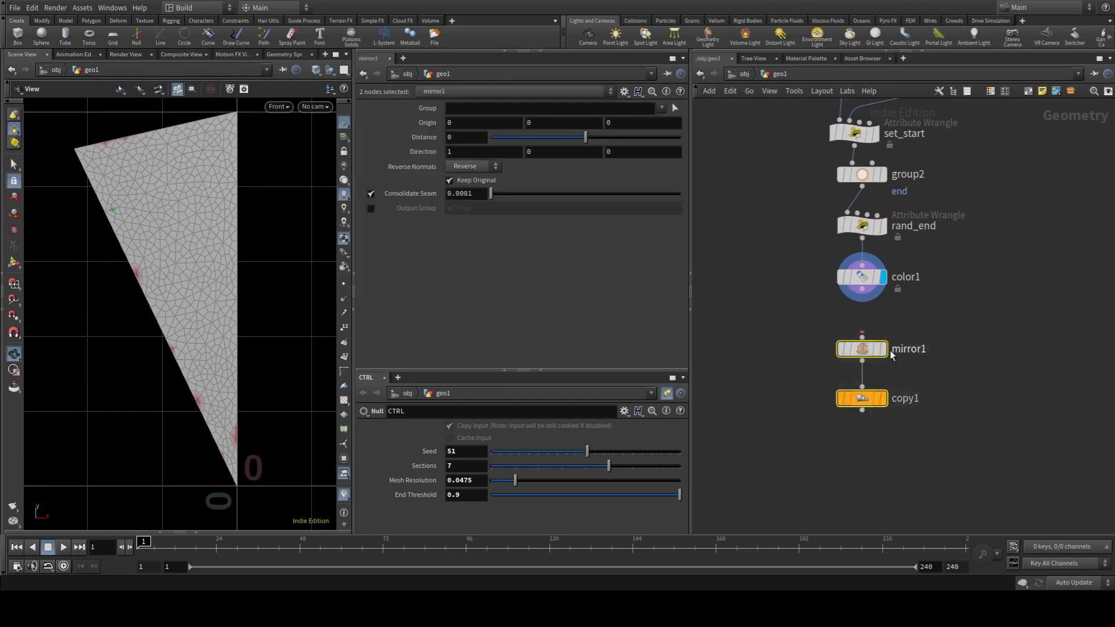
{"action": "left_click_drag", "start_coordinate": [887, 351], "coordinate": [873, 417]}
{"action": "left_click", "coordinate": [861, 334]}
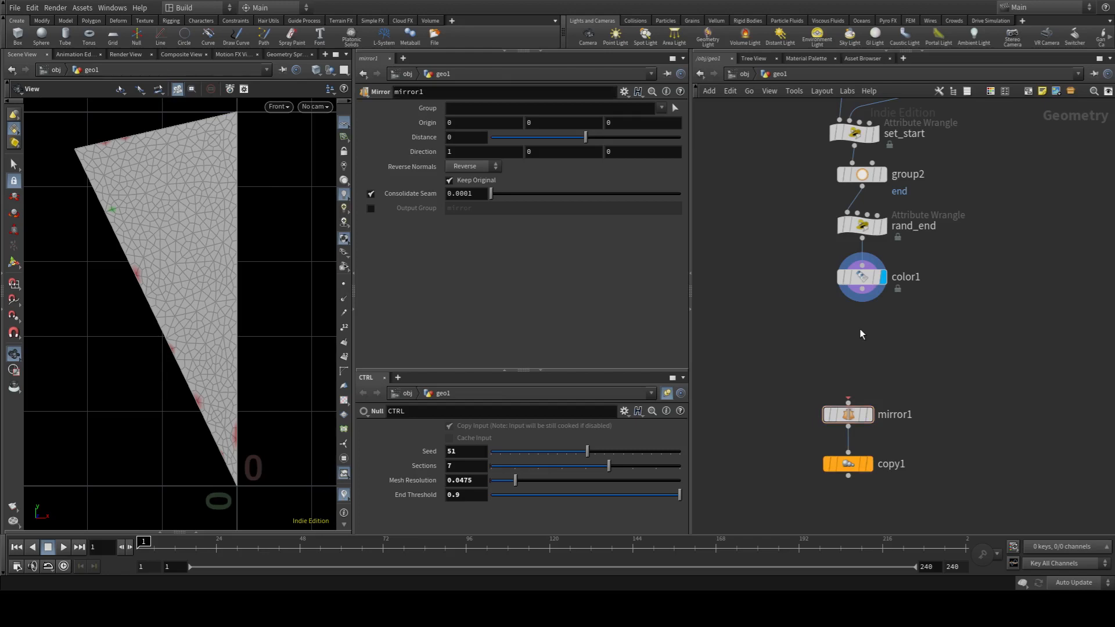
Step: Add a Find Shortest Path node below color1, wire color1 into its first input, and display it
{"action": "scroll", "coordinate": [853, 231], "scroll_direction": "up", "scroll_amount": 2}
{"action": "middle_click_drag", "start_coordinate": [801, 194], "coordinate": [765, 235]}
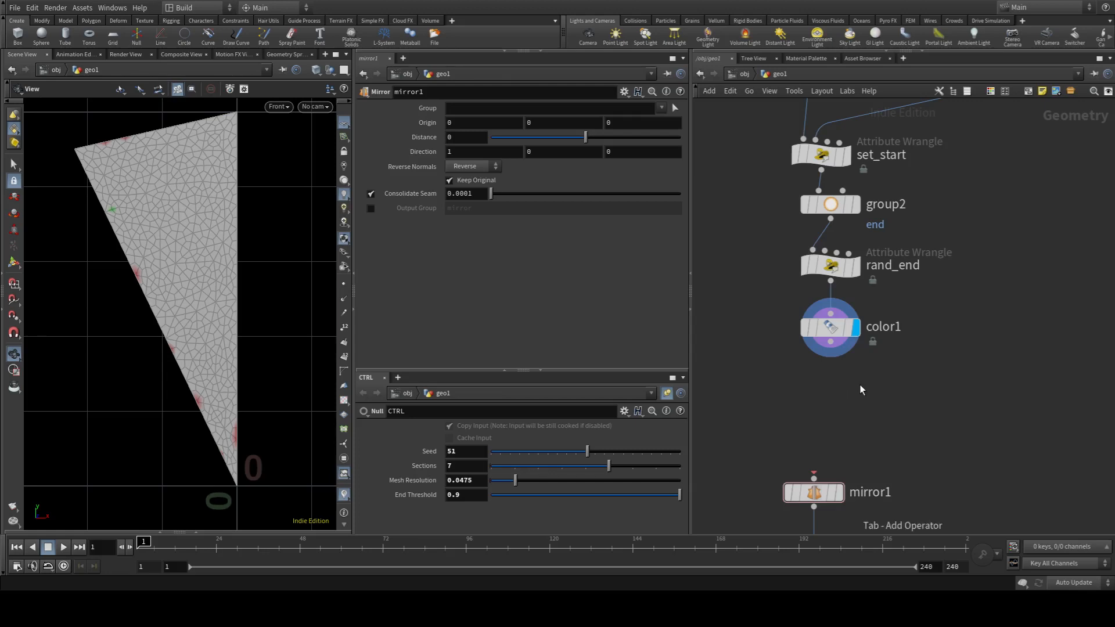
{"action": "key", "text": "Tab"}
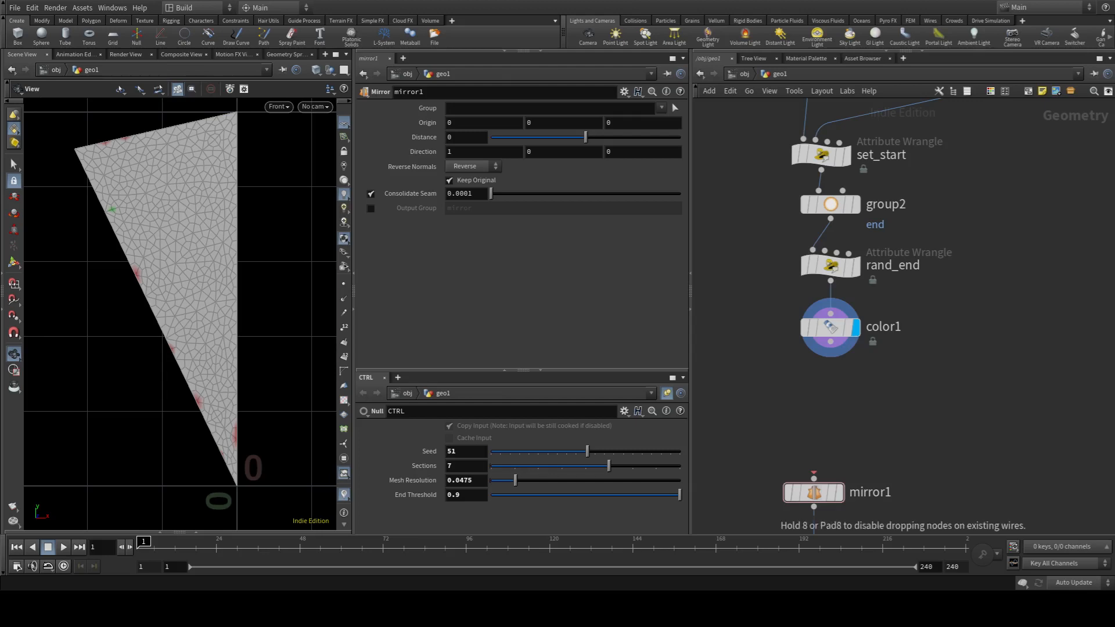
{"action": "left_click", "coordinate": [837, 386]}
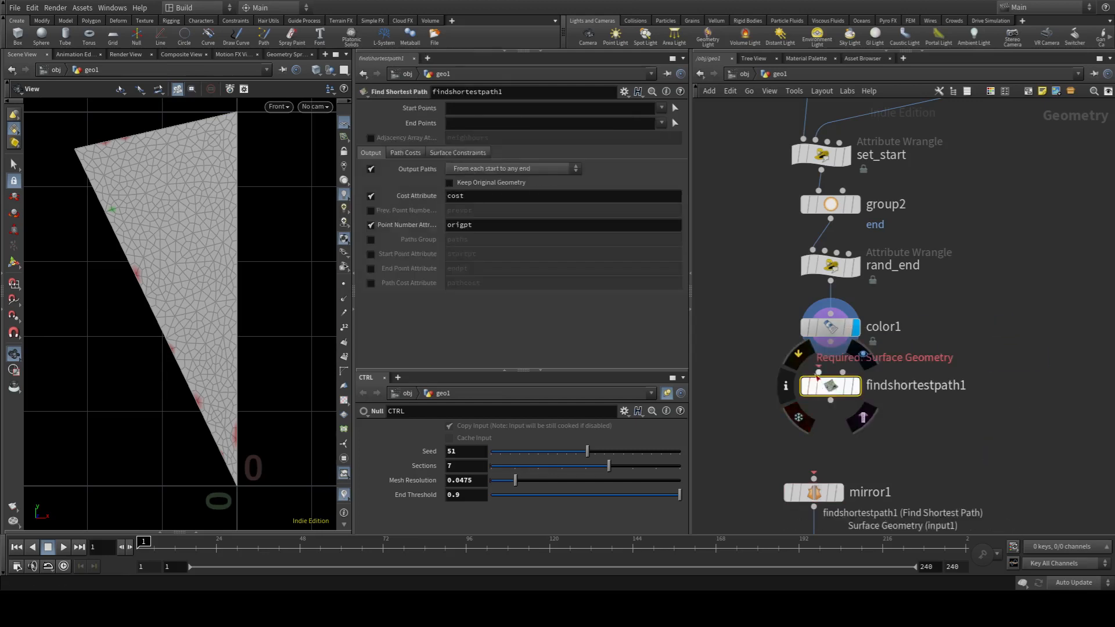
{"action": "left_click_drag", "start_coordinate": [831, 342], "coordinate": [819, 372]}
{"action": "left_click", "coordinate": [856, 385]}
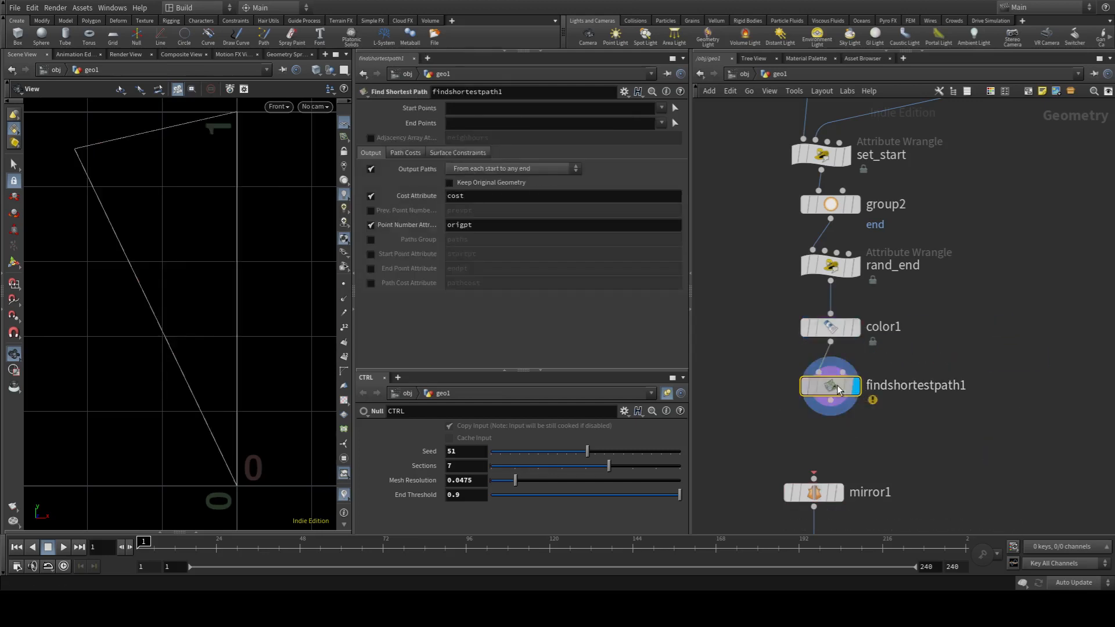
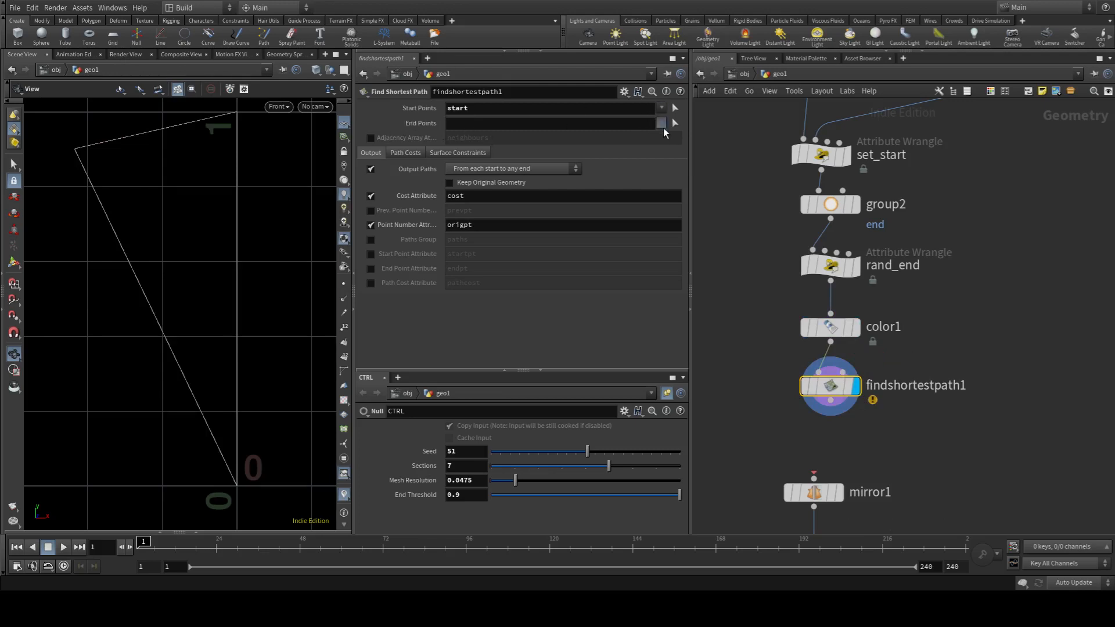
Step: Set findshortestpath1's Start Points to start, End Points to end, and Output Paths to From any start to each end
{"action": "type", "text": "end"}
{"action": "key", "text": "Return"}
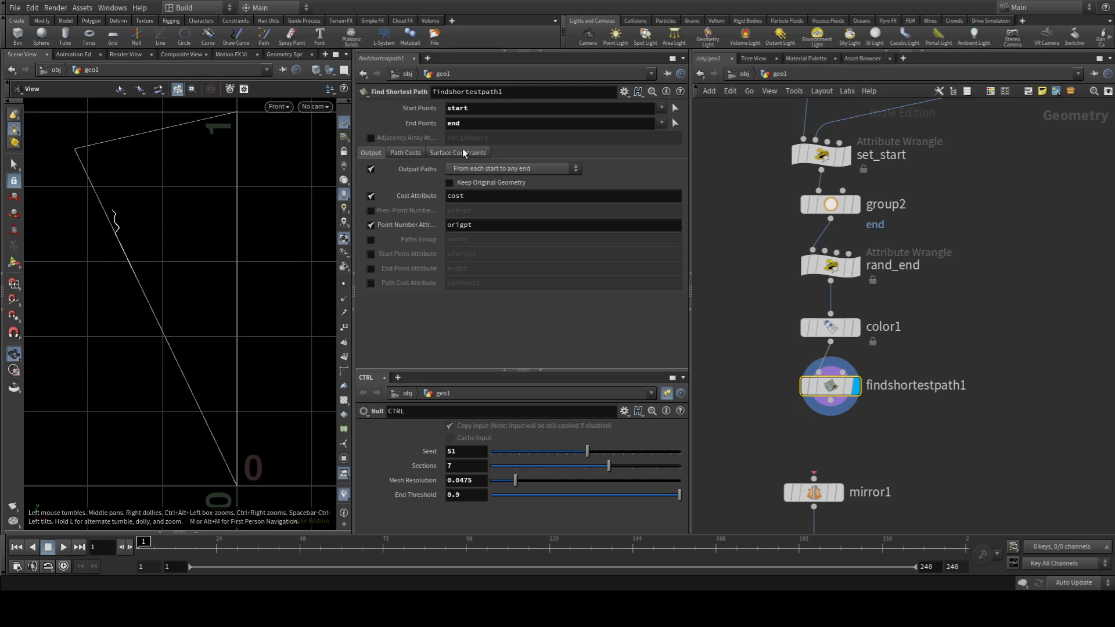
{"action": "left_click", "coordinate": [473, 169]}
{"action": "left_click", "coordinate": [509, 169]}
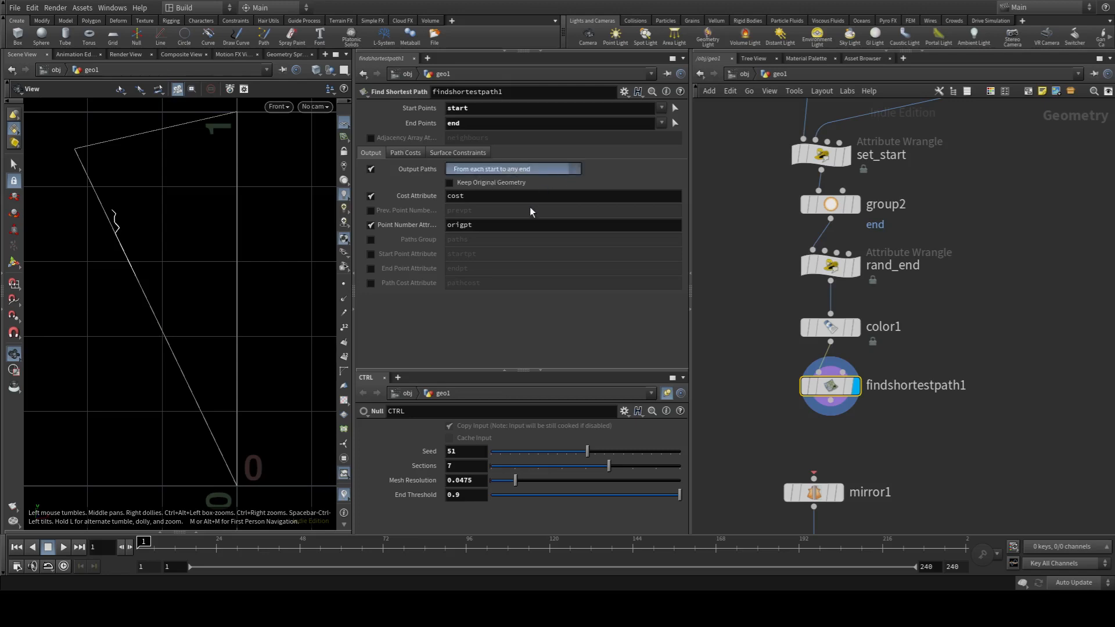
{"action": "left_click", "coordinate": [496, 204]}
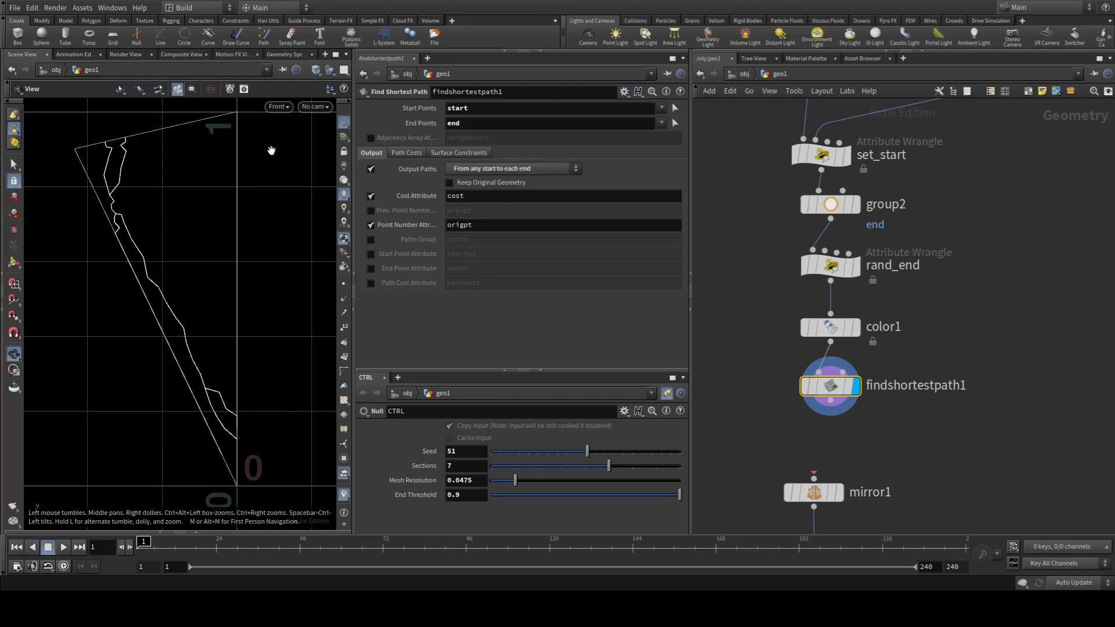
Step: Lower CTRL's End Threshold to 0.559
{"action": "left_click_drag", "start_coordinate": [676, 500], "coordinate": [608, 501]}
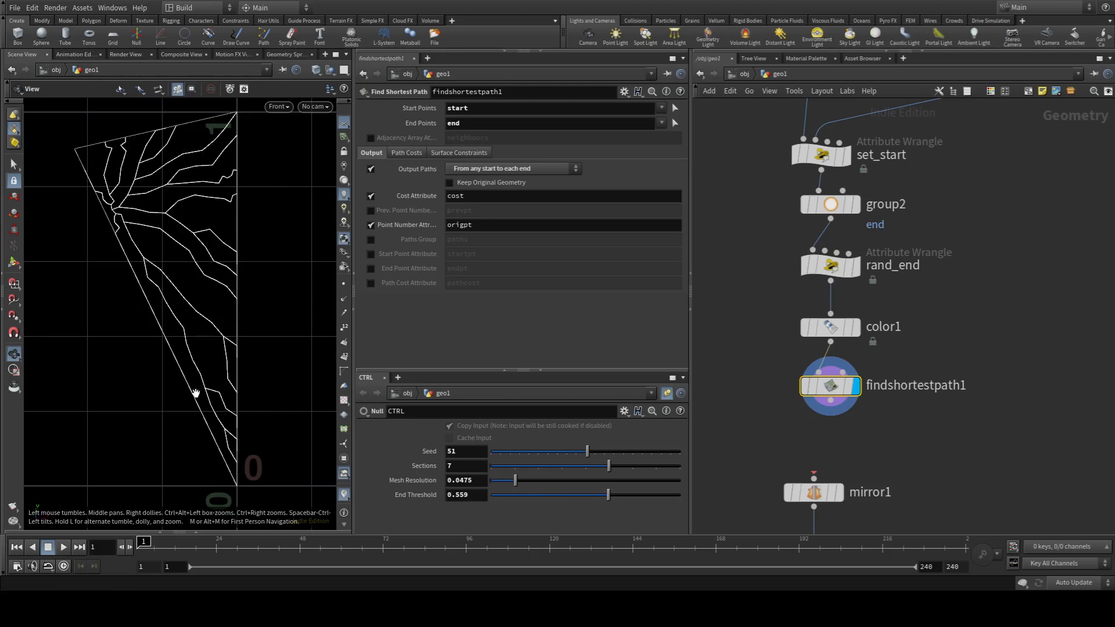
{"action": "left_click", "coordinate": [957, 352]}
Step: Turn off the template display of the Base_sop null
{"action": "middle_click_drag", "start_coordinate": [955, 351], "coordinate": [875, 277]}
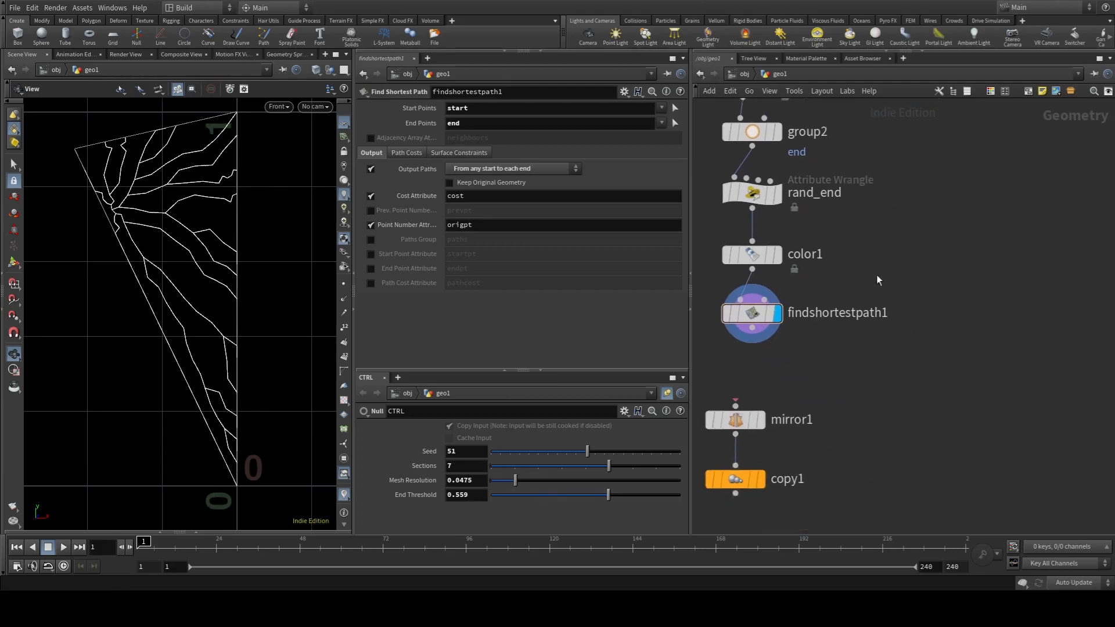
{"action": "scroll", "coordinate": [753, 296], "scroll_direction": "down", "scroll_amount": 1}
{"action": "middle_click_drag", "start_coordinate": [862, 427], "coordinate": [906, 387]}
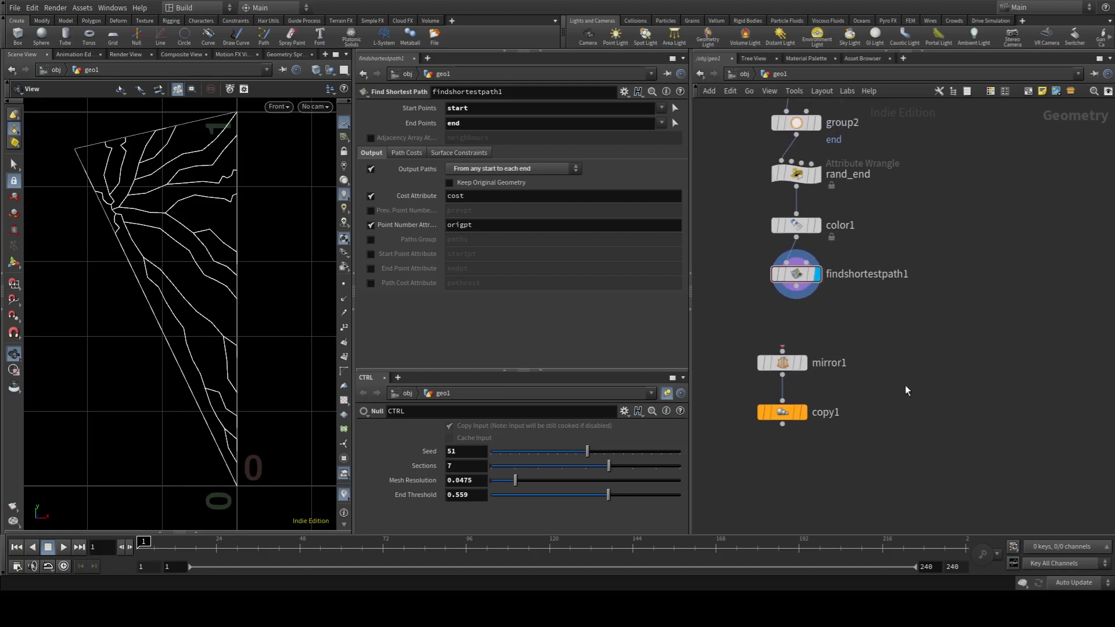
{"action": "middle_click_drag", "start_coordinate": [937, 129], "coordinate": [891, 346]}
{"action": "scroll", "coordinate": [877, 340], "scroll_direction": "down", "scroll_amount": 4}
{"action": "scroll", "coordinate": [844, 202], "scroll_direction": "up", "scroll_amount": 2}
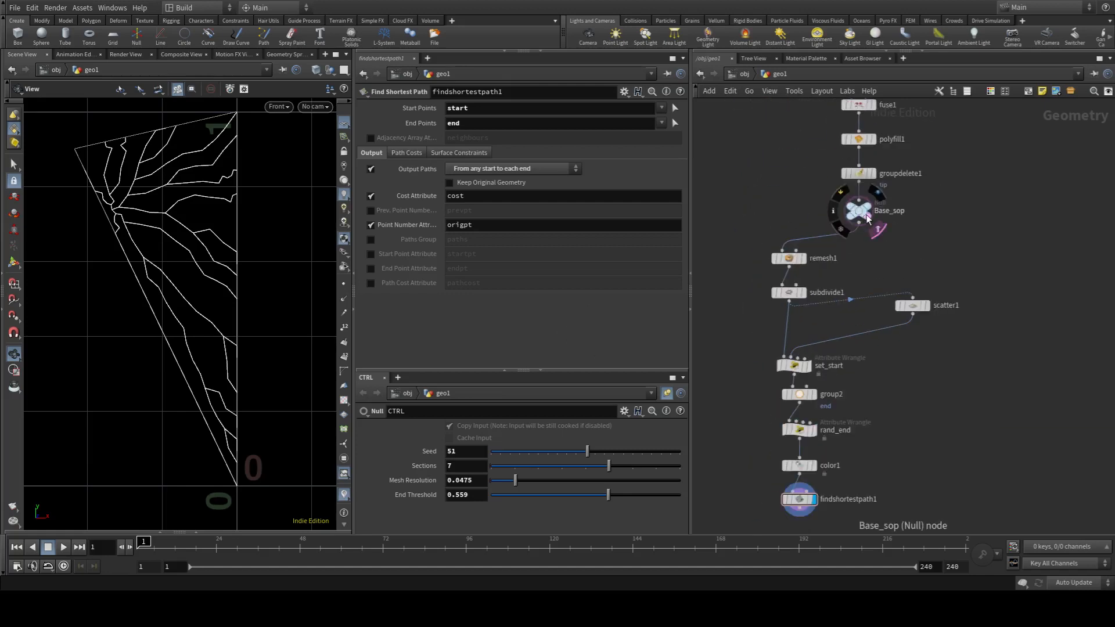
{"action": "left_click", "coordinate": [876, 229]}
Step: Move mirror1 and copy1 further down to leave space below findshortestpath1
{"action": "middle_click_drag", "start_coordinate": [918, 442], "coordinate": [955, 210]}
{"action": "scroll", "coordinate": [836, 295], "scroll_direction": "up", "scroll_amount": 1}
{"action": "middle_click_drag", "start_coordinate": [882, 331], "coordinate": [875, 269]}
{"action": "left_click_drag", "start_coordinate": [722, 254], "coordinate": [870, 409]}
{"action": "left_click_drag", "start_coordinate": [814, 271], "coordinate": [819, 322]}
{"action": "left_click", "coordinate": [830, 260]}
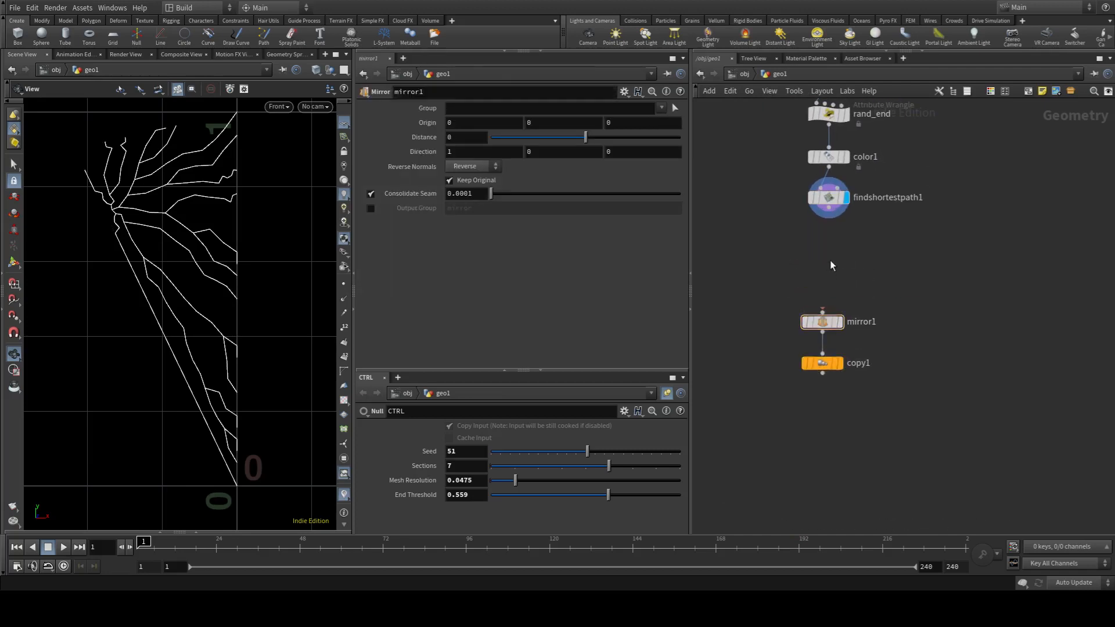
Step: Connect findshortestpath1's output to mirror1 and display copy1 to show the full radial pattern
{"action": "middle_click_drag", "start_coordinate": [830, 251], "coordinate": [830, 284]}
{"action": "scroll", "coordinate": [830, 284], "scroll_direction": "up", "scroll_amount": 1}
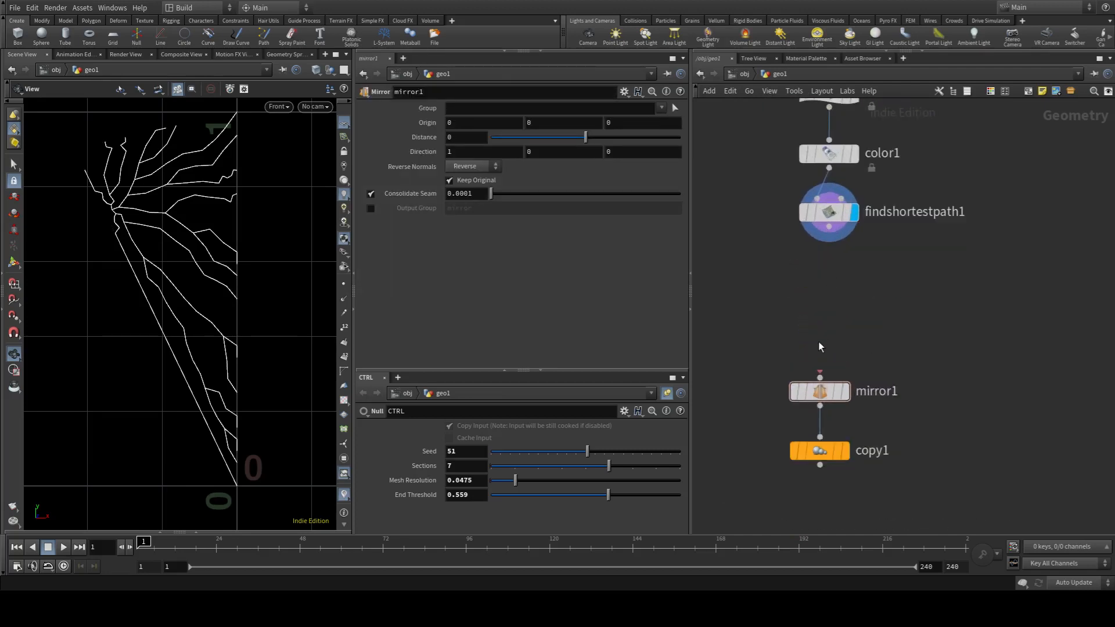
{"action": "left_click_drag", "start_coordinate": [829, 228], "coordinate": [821, 324]}
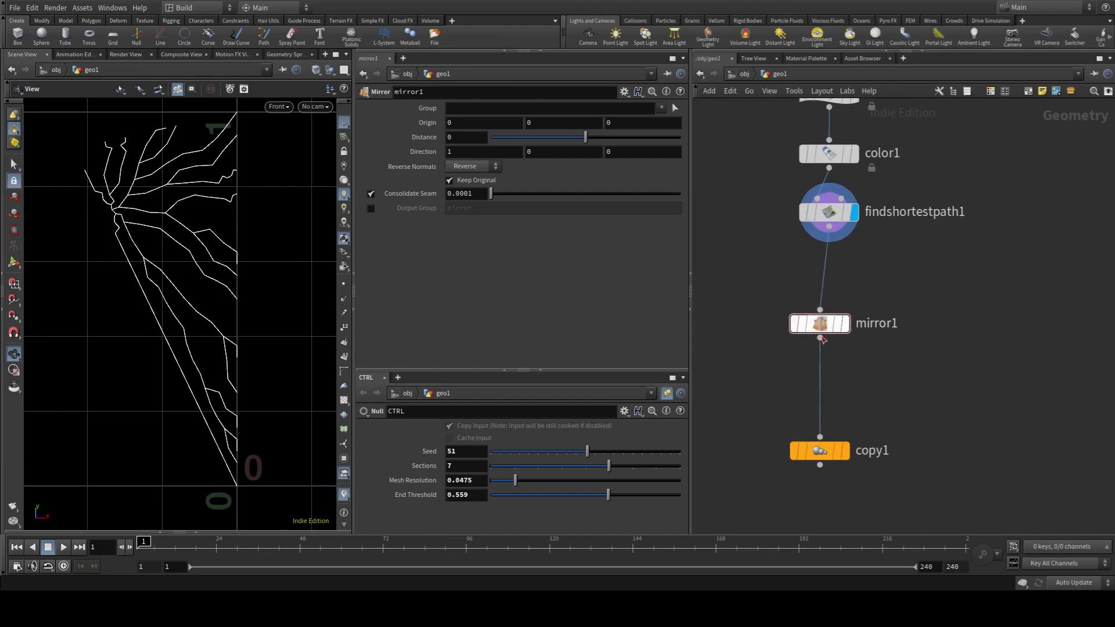
{"action": "left_click", "coordinate": [846, 456]}
{"action": "right_click_drag", "start_coordinate": [193, 288], "coordinate": [3, 291]}
{"action": "middle_click_drag", "start_coordinate": [181, 330], "coordinate": [160, 246]}
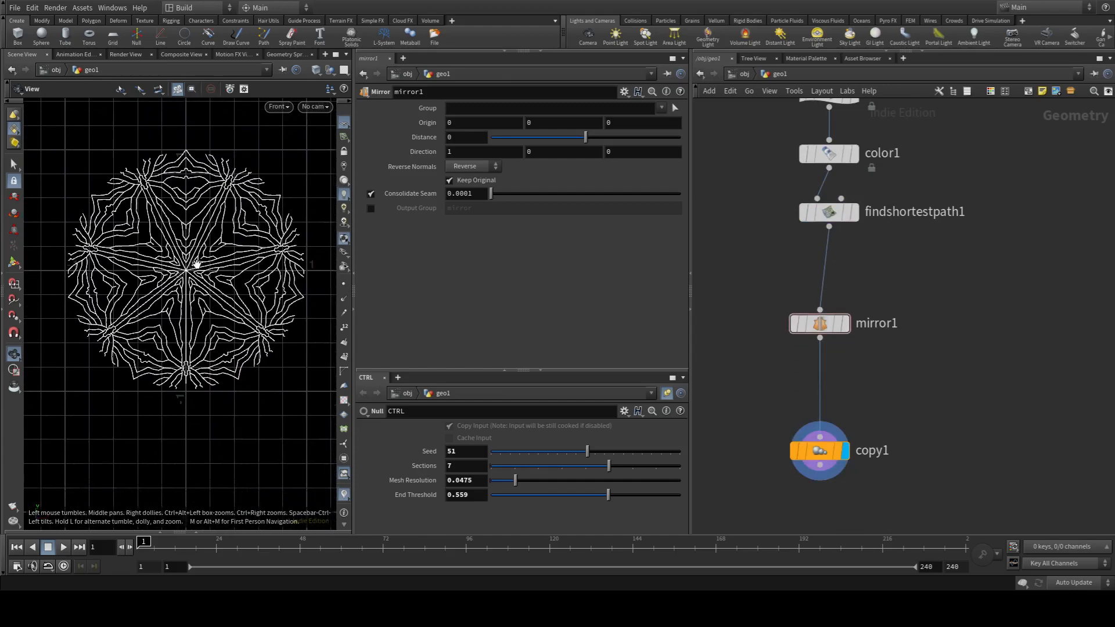
Step: Set CTRL's Sections to 6 and End Threshold to 0
{"action": "scroll", "coordinate": [196, 265], "scroll_direction": "up", "scroll_amount": 3}
{"action": "scroll", "coordinate": [285, 342], "scroll_direction": "down", "scroll_amount": 2}
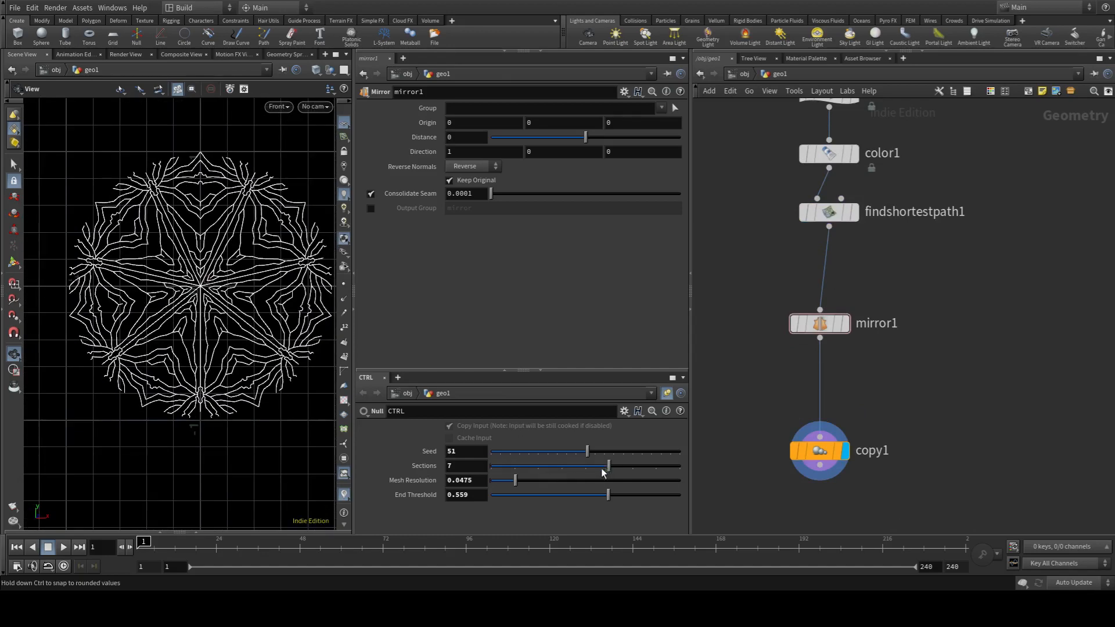
{"action": "left_click_drag", "start_coordinate": [601, 468], "coordinate": [465, 495]}
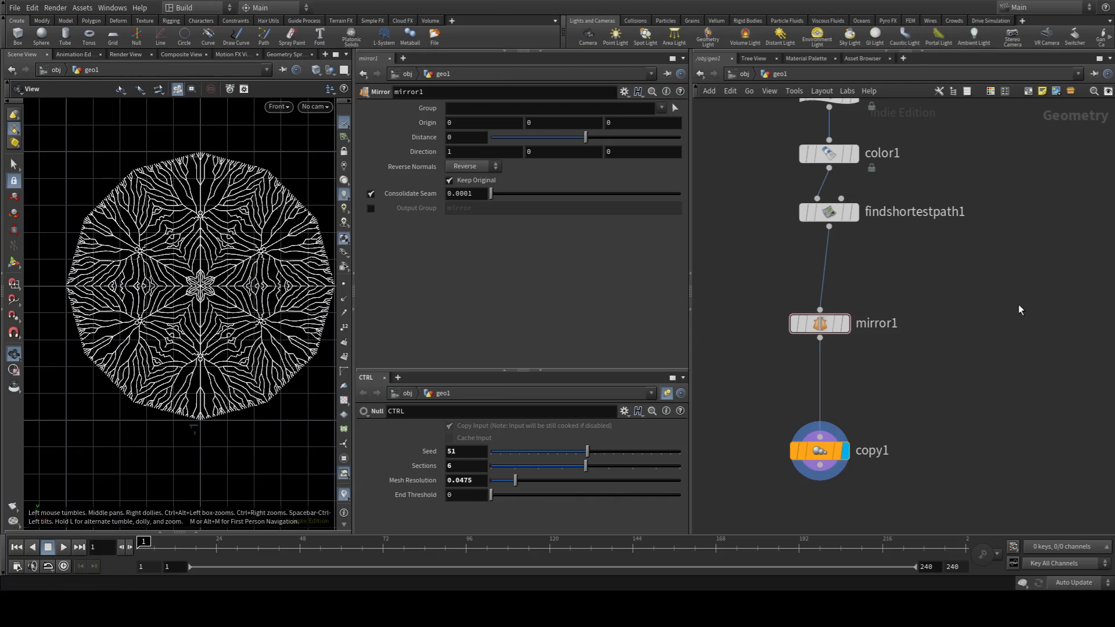
Step: Move mirror1 straight below findshortestpath1, leaving a gap between the two nodes
{"action": "middle_click_drag", "start_coordinate": [1018, 282], "coordinate": [984, 351]}
{"action": "scroll", "coordinate": [984, 350], "scroll_direction": "down", "scroll_amount": 4}
{"action": "middle_click_drag", "start_coordinate": [1026, 303], "coordinate": [971, 322]}
{"action": "scroll", "coordinate": [810, 410], "scroll_direction": "up", "scroll_amount": 3}
{"action": "left_click_drag", "start_coordinate": [852, 383], "coordinate": [858, 416]}
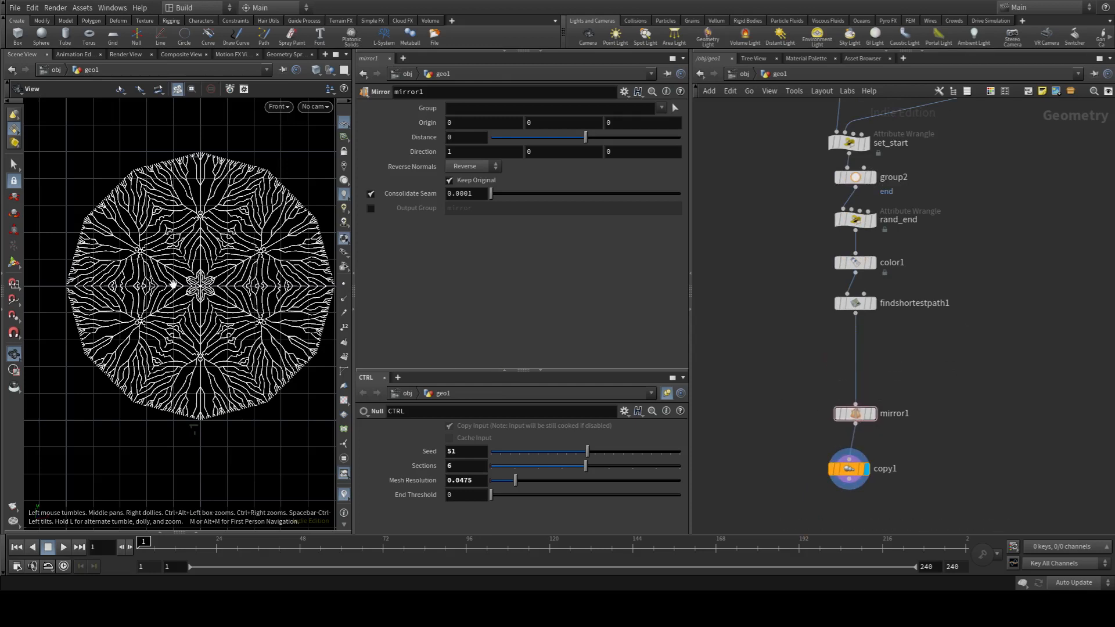
{"action": "middle_click_drag", "start_coordinate": [197, 251], "coordinate": [157, 253]}
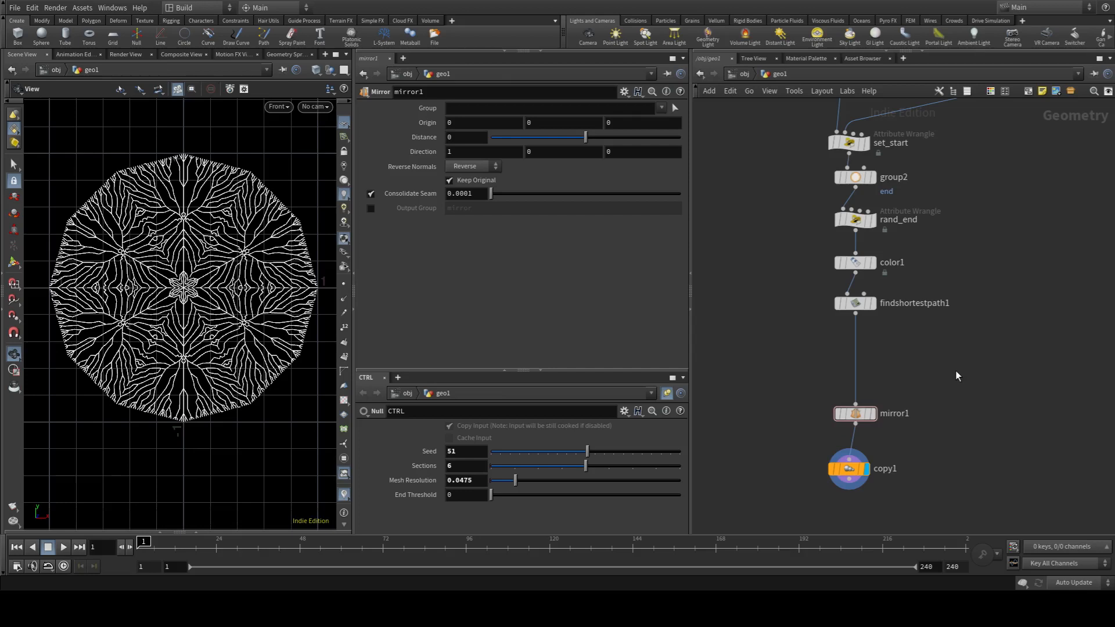
Step: Insert a Null between mirror1 and copy1 and name it OUT_section
{"action": "key", "text": "Return"}
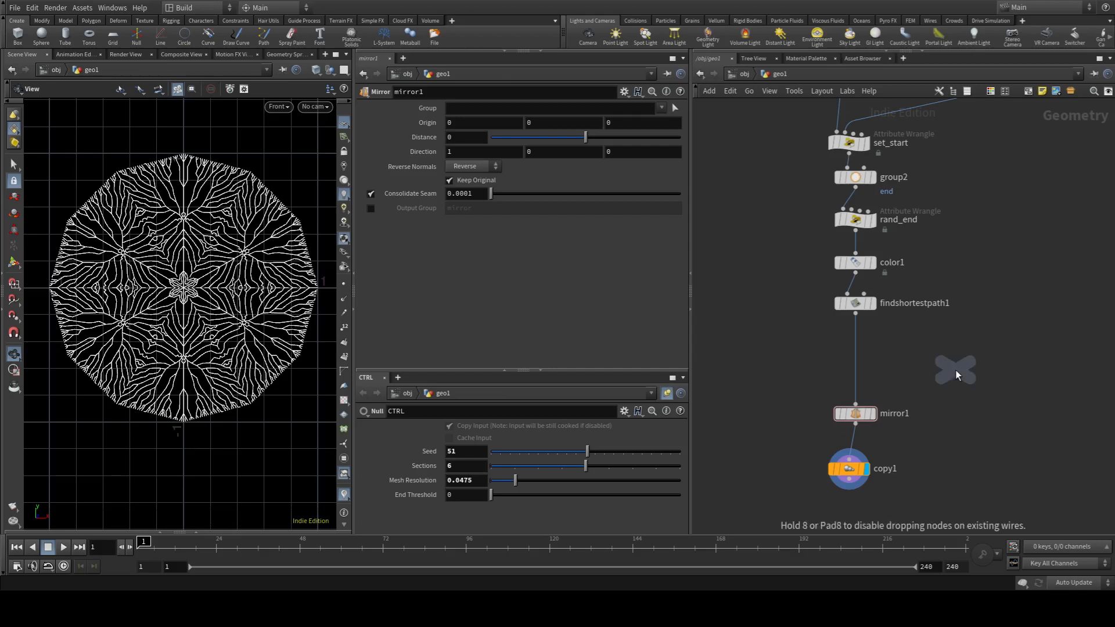
{"action": "left_click", "coordinate": [856, 447]}
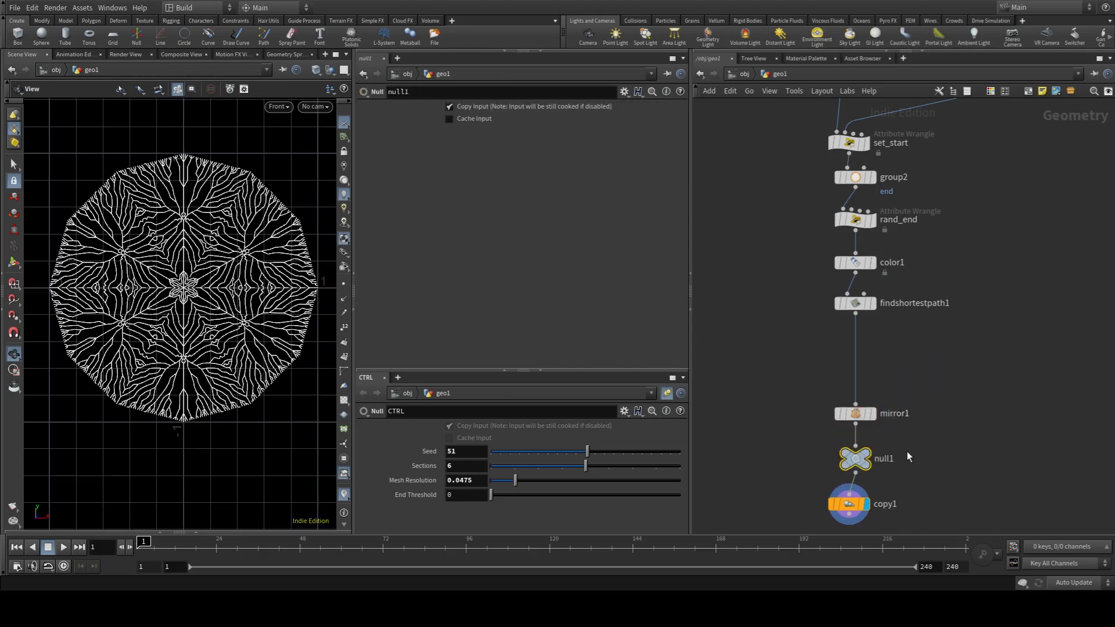
{"action": "double_click", "coordinate": [886, 459]}
{"action": "type", "text": "O"}
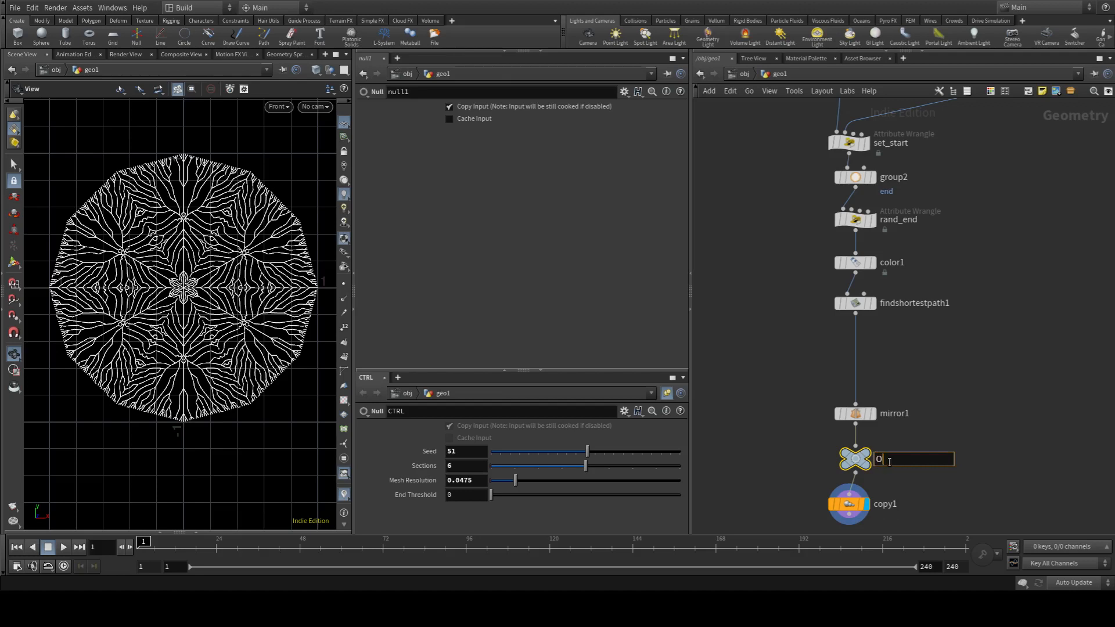
{"action": "type", "text": "UT_section"}
{"action": "key", "text": "Return"}
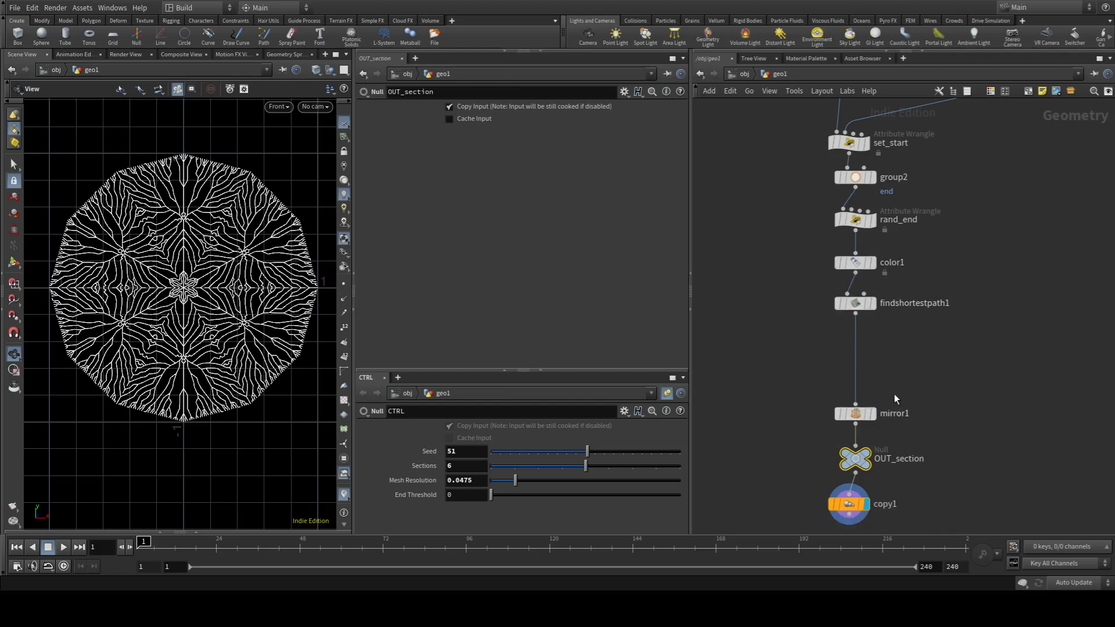
Step: Display findshortestpath1 and frame its single wedge of paths in the viewport
{"action": "left_click", "coordinate": [873, 302]}
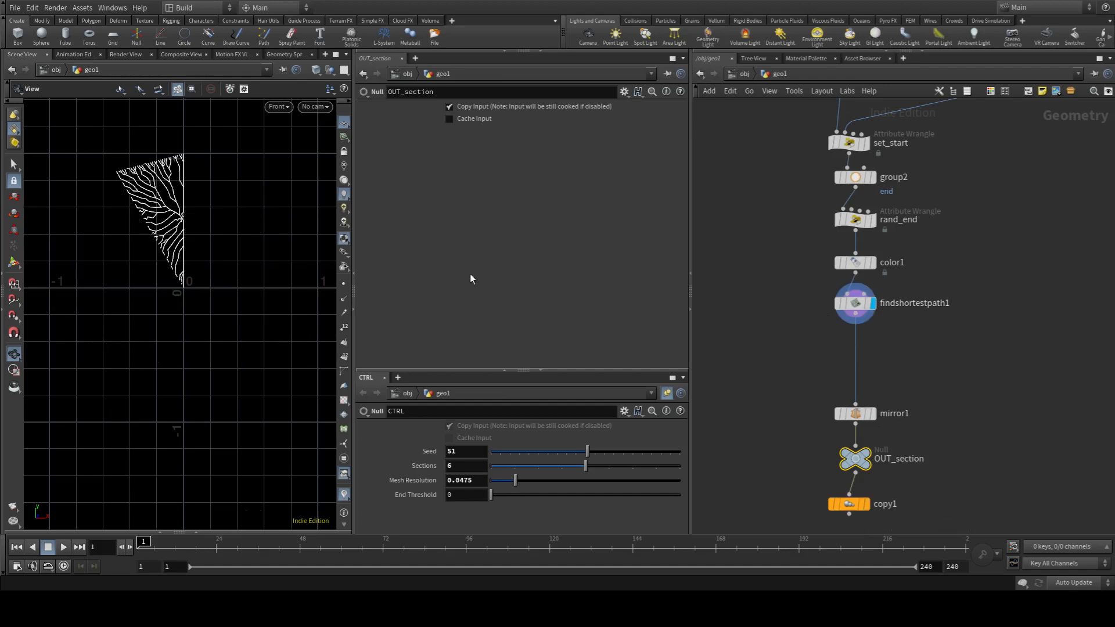
{"action": "key", "text": "f"}
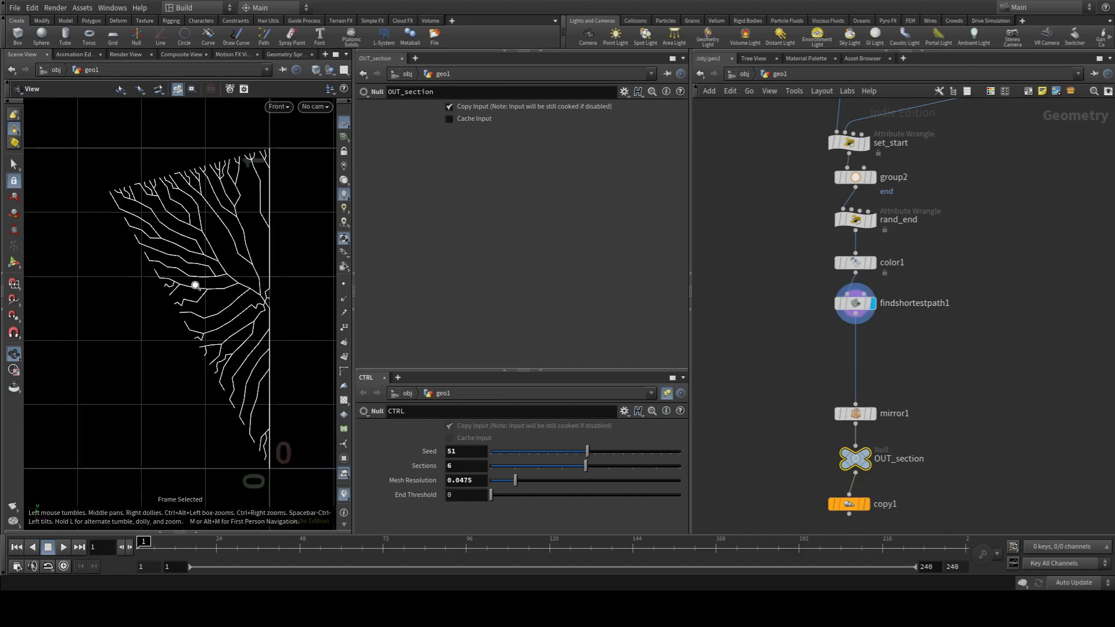
{"action": "right_click_drag", "start_coordinate": [196, 286], "coordinate": [194, 290]}
{"action": "middle_click_drag", "start_coordinate": [239, 300], "coordinate": [196, 300]}
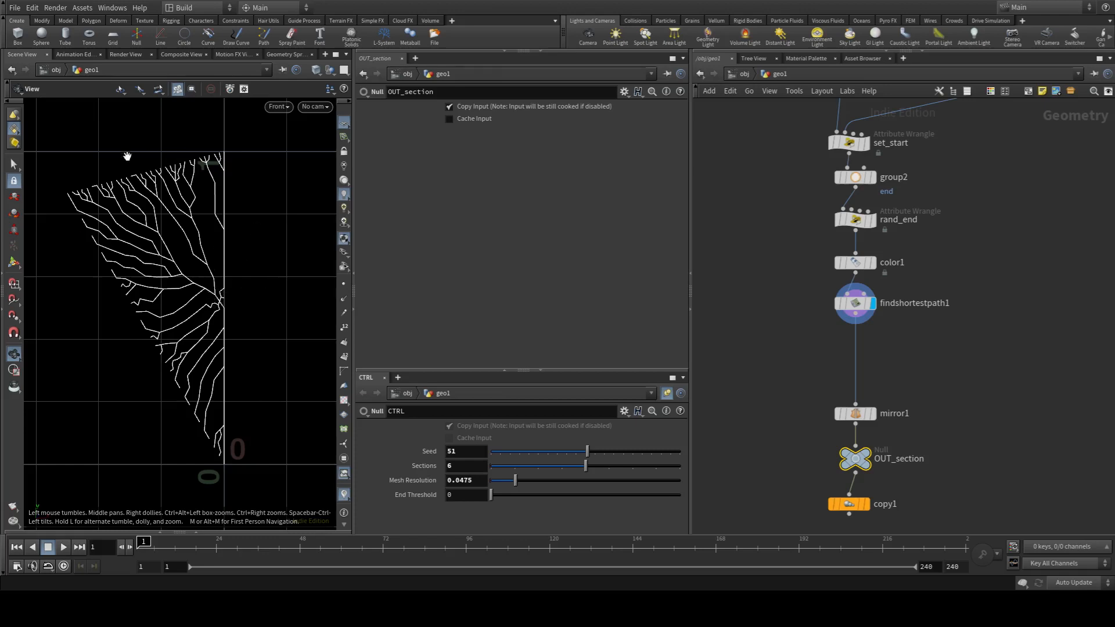
Step: Inspect the separate path curves with a temporary Exploded View on findshortestpath1, reduce its Uniform Scale to 0, and delete the node
{"action": "left_click", "coordinate": [959, 396]}
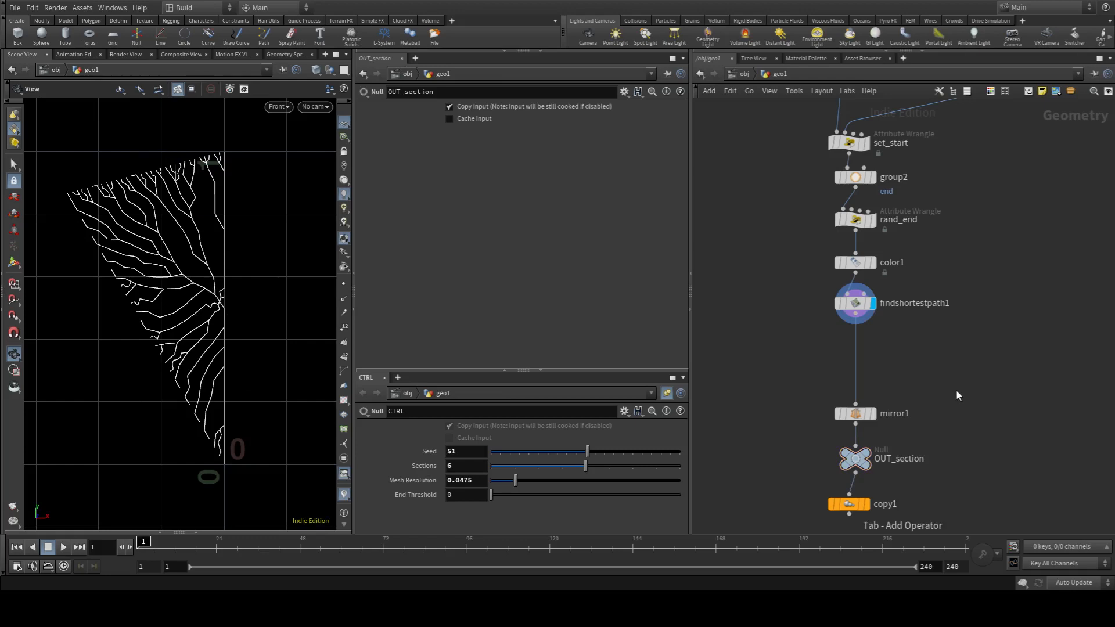
{"action": "key", "text": "Tab"}
{"action": "left_click", "coordinate": [964, 381]}
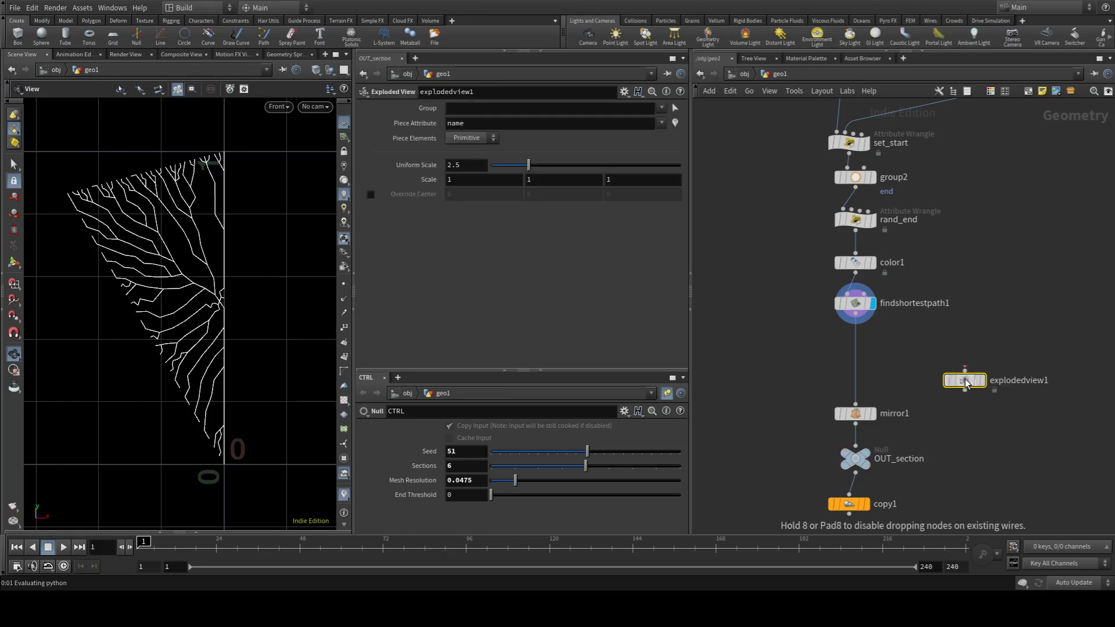
{"action": "left_click_drag", "start_coordinate": [855, 314], "coordinate": [963, 370]}
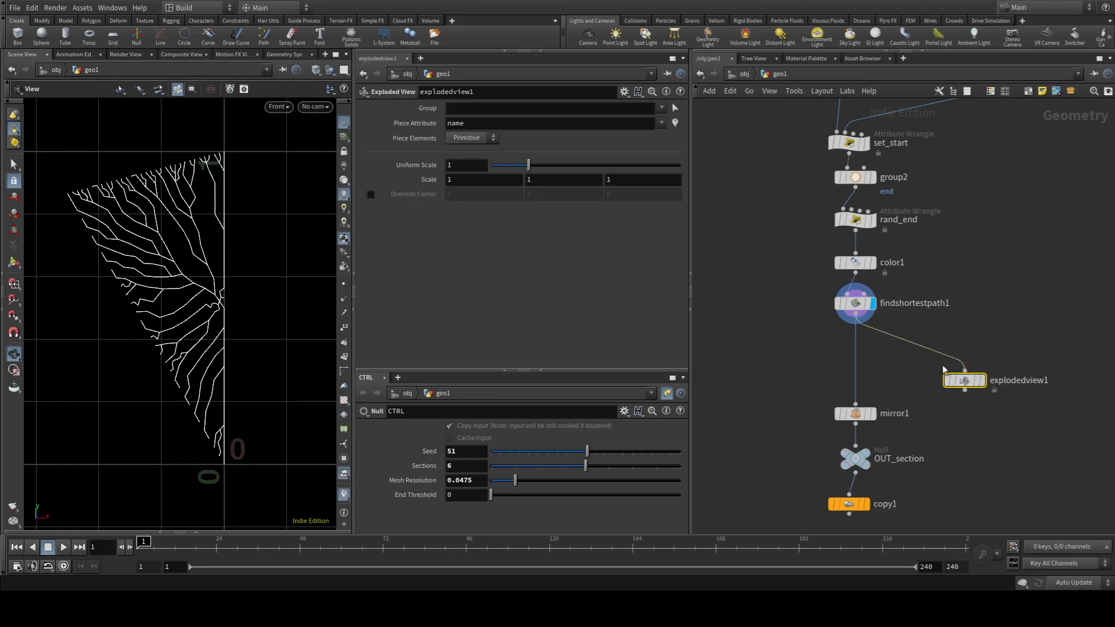
{"action": "left_click", "coordinate": [981, 383]}
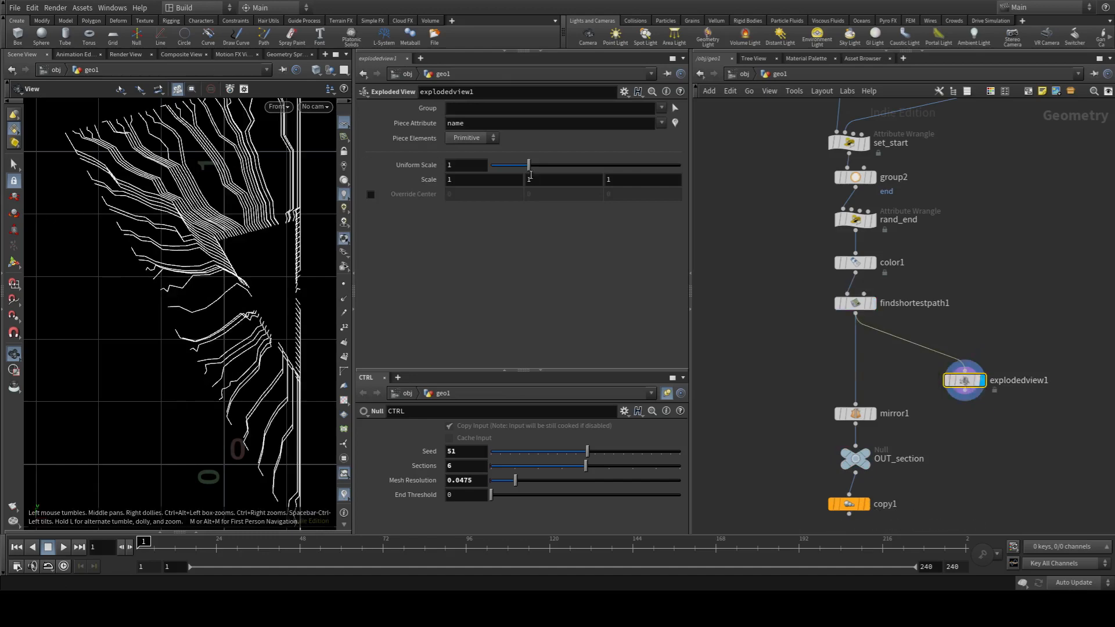
{"action": "left_click_drag", "start_coordinate": [529, 167], "coordinate": [487, 181]}
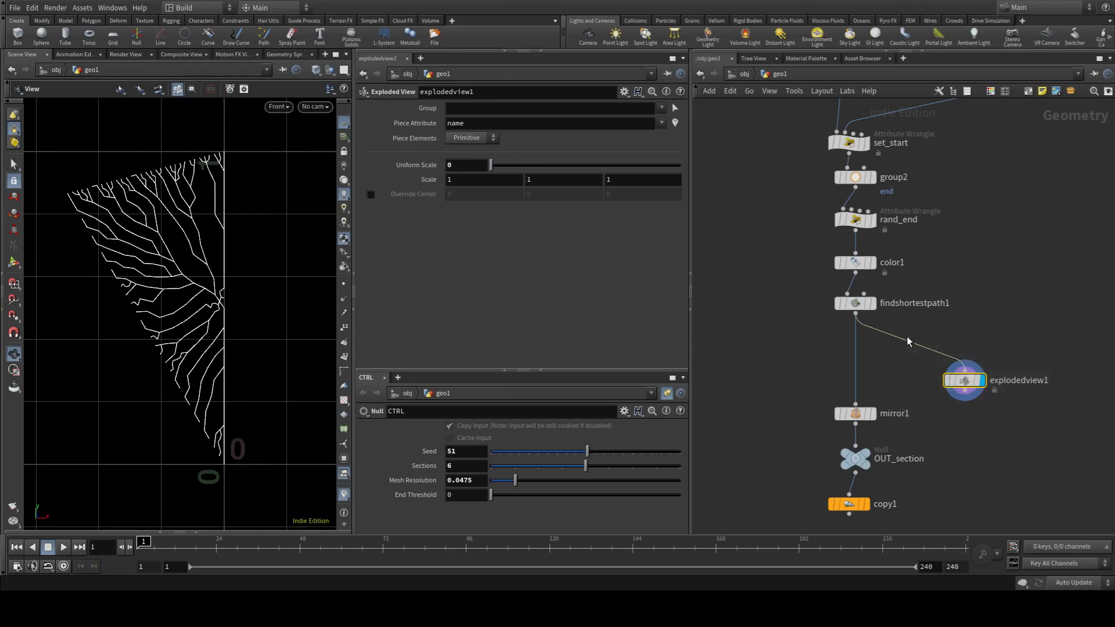
{"action": "key", "text": "Delete"}
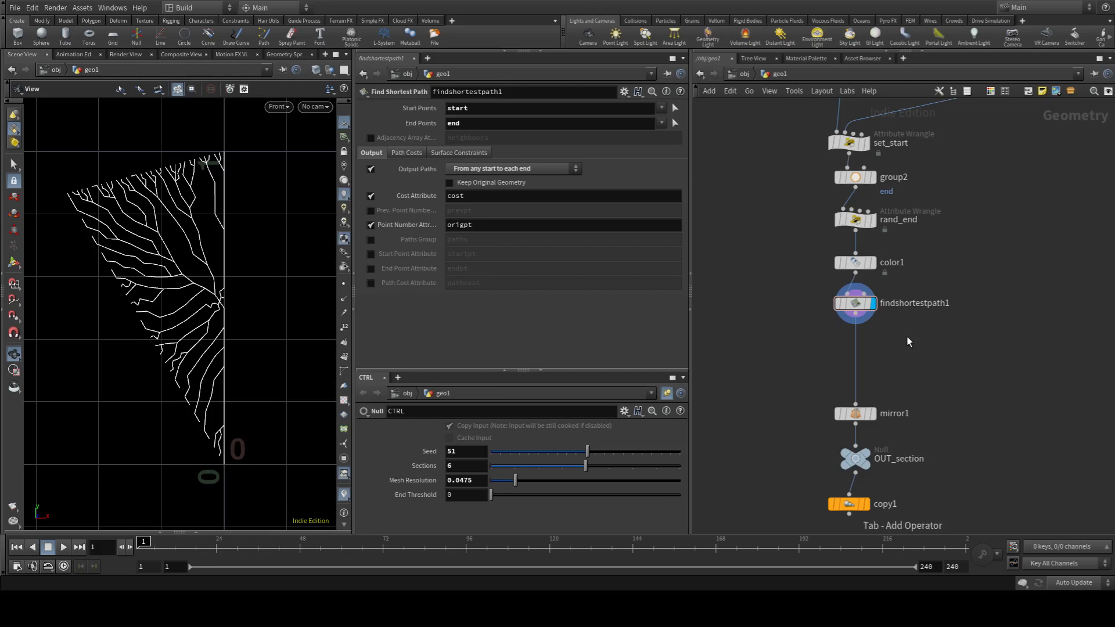
Step: Insert a Fuse and a Convert Line node between findshortestpath1 and mirror1, and display the Convert Line node
{"action": "key", "text": "Tab"}
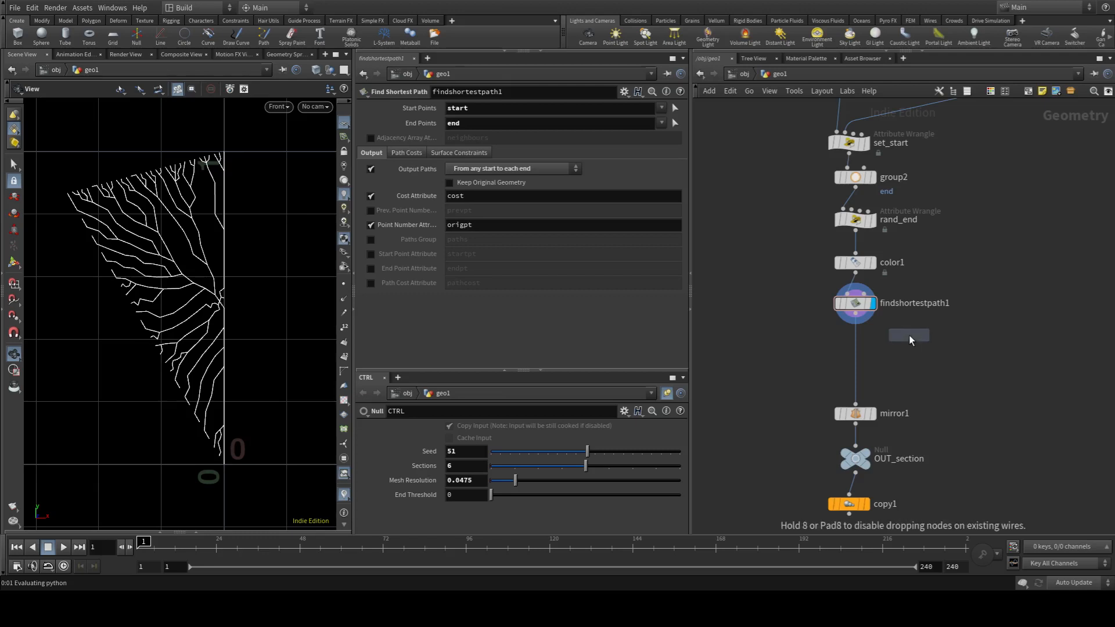
{"action": "left_click", "coordinate": [860, 344]}
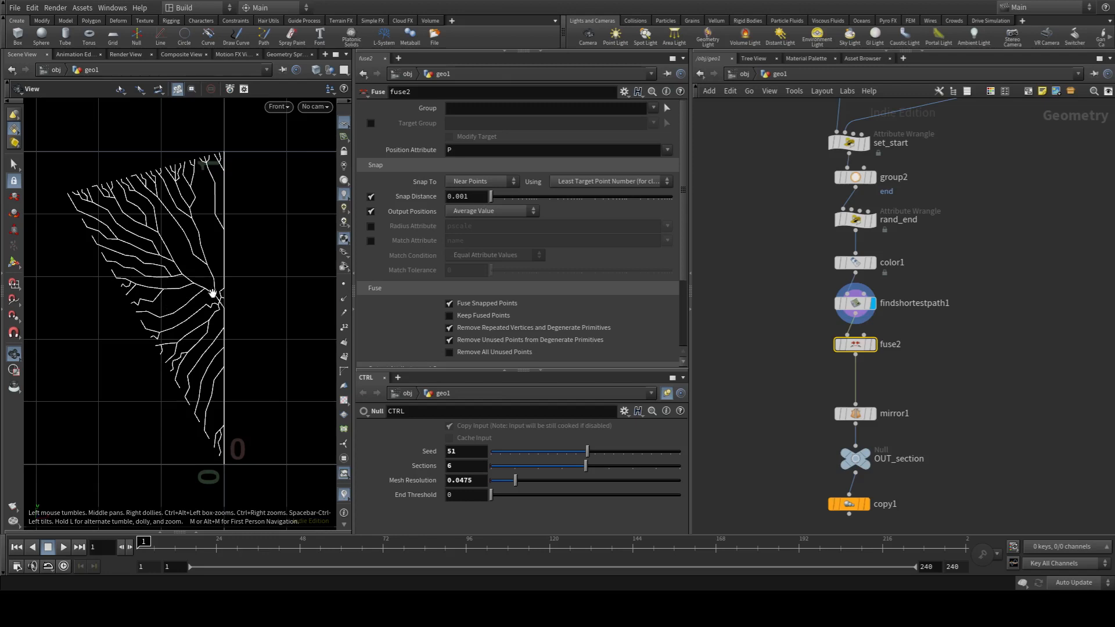
{"action": "left_click", "coordinate": [931, 397]}
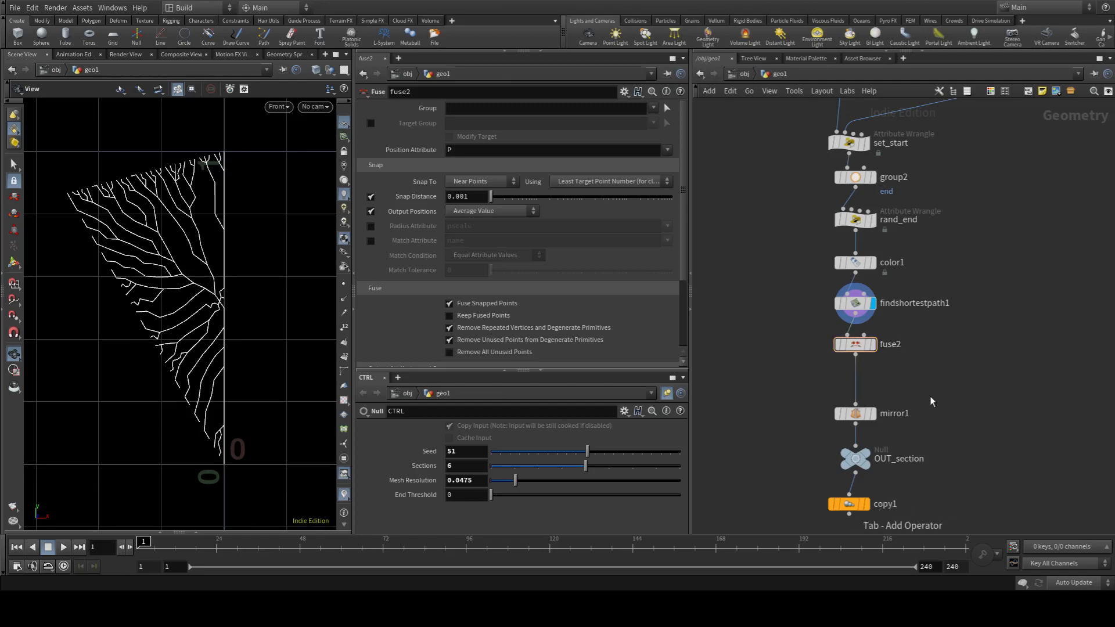
{"action": "key", "text": "Return"}
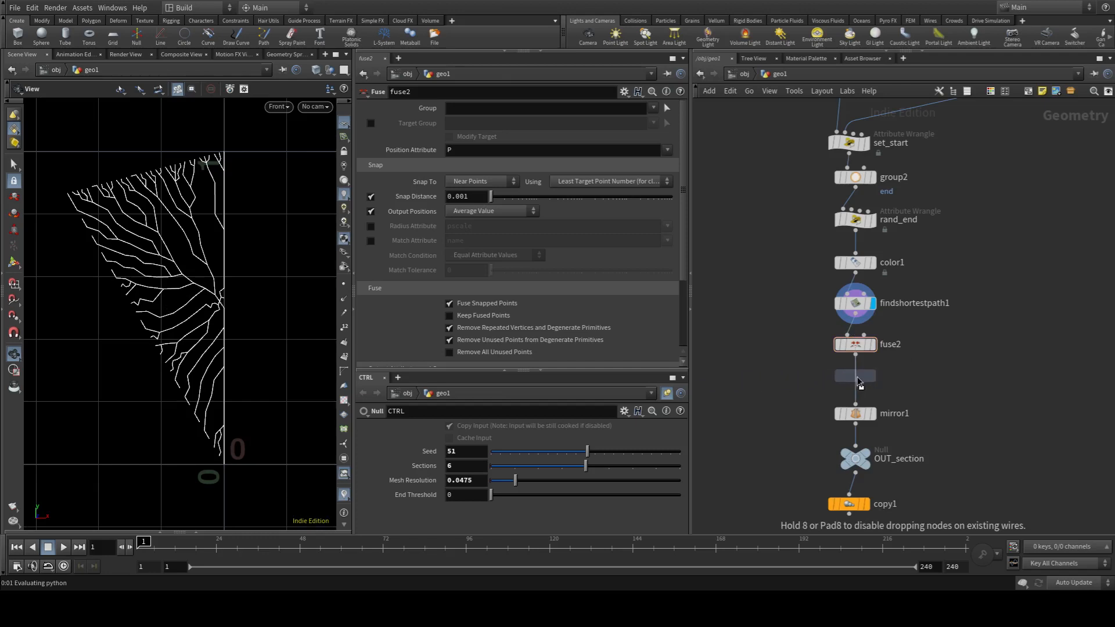
{"action": "left_click", "coordinate": [860, 384]}
{"action": "left_click", "coordinate": [873, 386]}
Step: Examine the converted lines by showing their point numbers and primitive numbers in turn, and hide both again
{"action": "scroll", "coordinate": [262, 285], "scroll_direction": "up", "scroll_amount": 5}
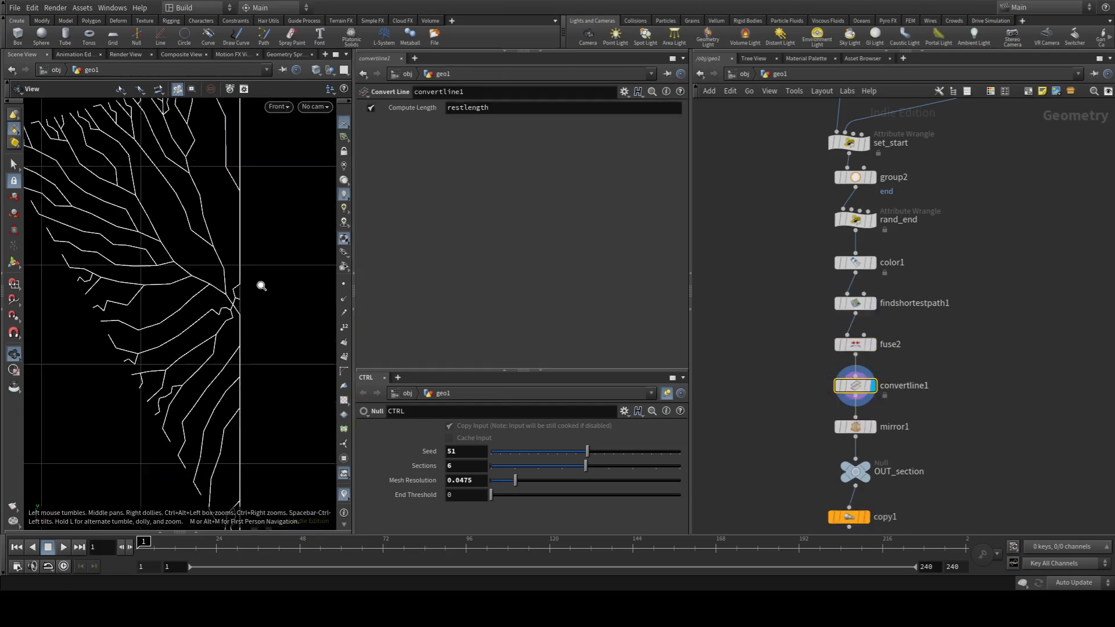
{"action": "scroll", "coordinate": [261, 286], "scroll_direction": "up", "scroll_amount": 1}
{"action": "left_click", "coordinate": [344, 328]}
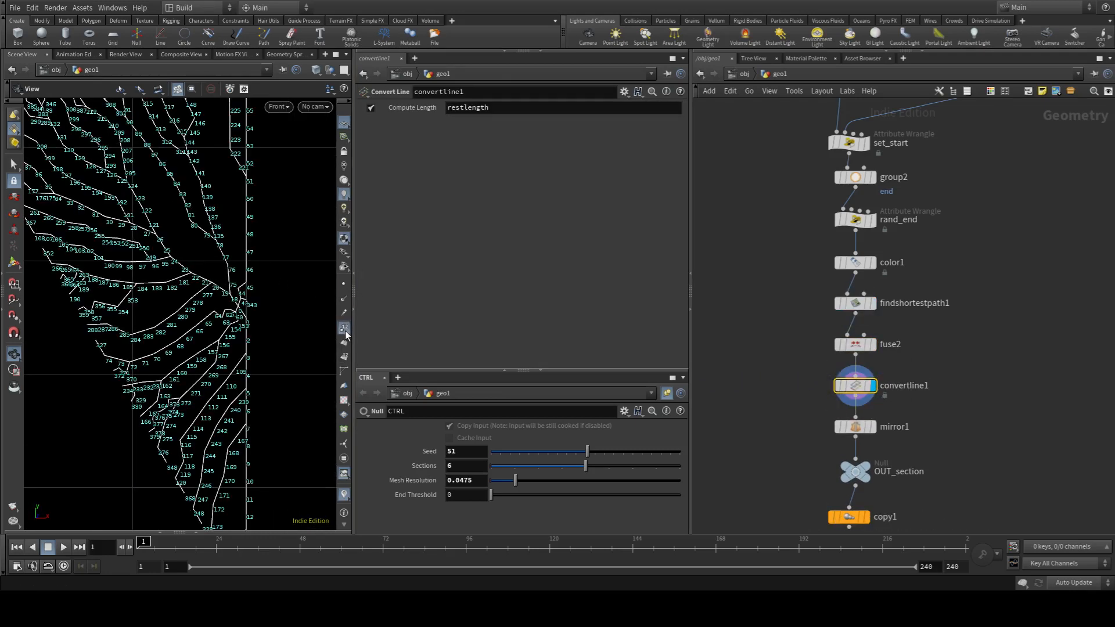
{"action": "left_click", "coordinate": [345, 331]}
{"action": "left_click", "coordinate": [345, 358]}
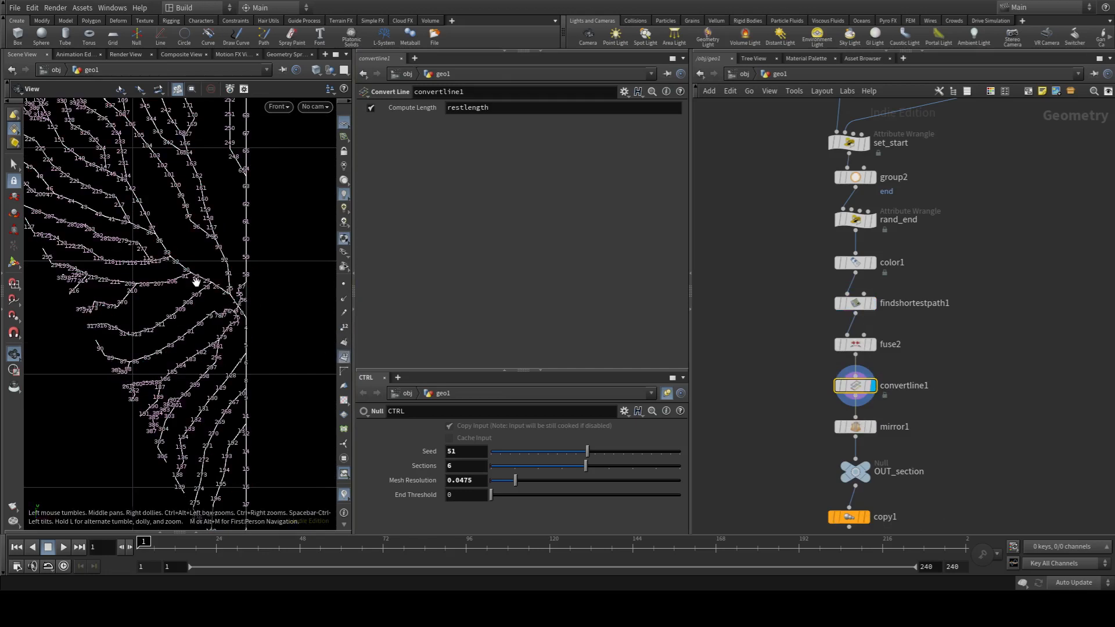
{"action": "left_click", "coordinate": [345, 357]}
Step: Move mirror1, OUT_section and copy1 together further down to make room below convertline1
{"action": "scroll", "coordinate": [991, 339], "scroll_direction": "down", "scroll_amount": 3}
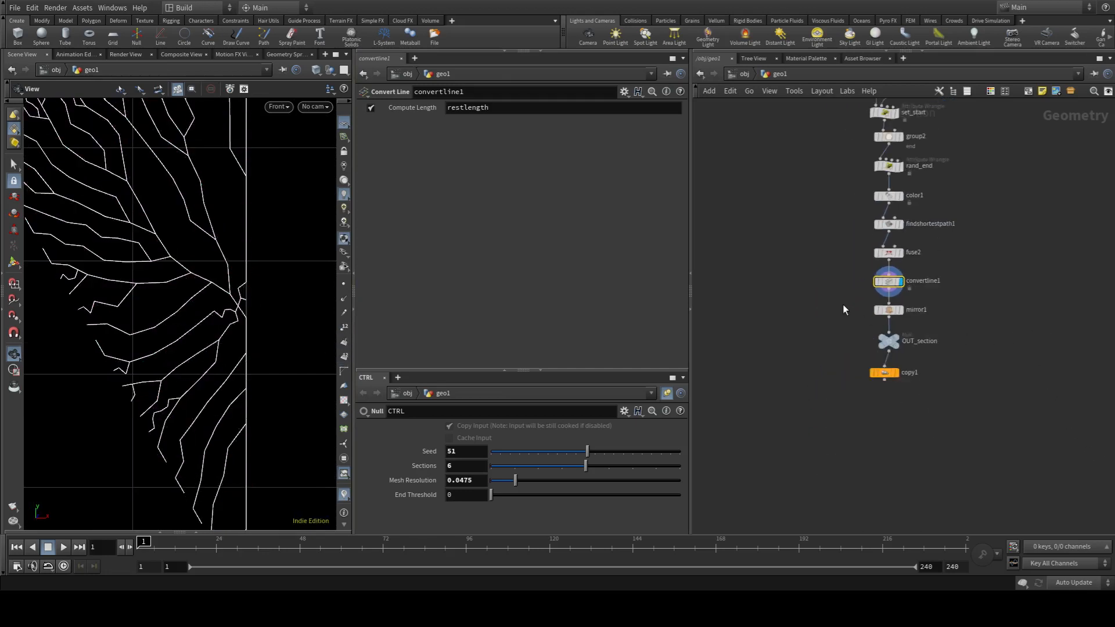
{"action": "left_click_drag", "start_coordinate": [841, 300], "coordinate": [903, 376]}
{"action": "left_click_drag", "start_coordinate": [894, 314], "coordinate": [894, 358]}
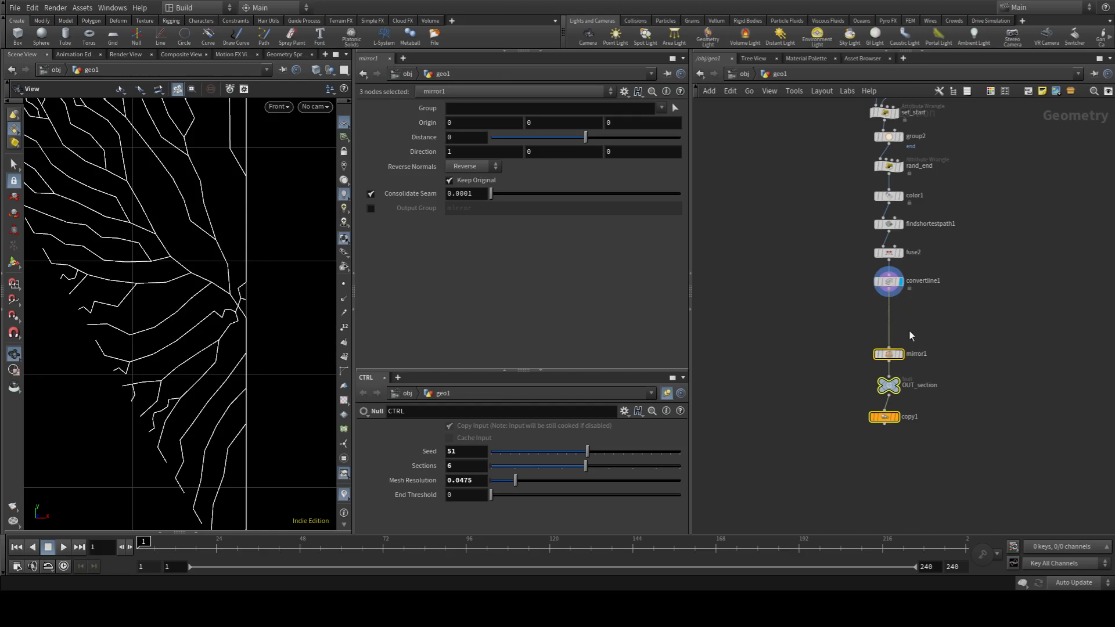
Step: Insert a PolyPath node between convertline1 and mirror1 and display it
{"action": "middle_click_drag", "start_coordinate": [934, 309], "coordinate": [923, 363]}
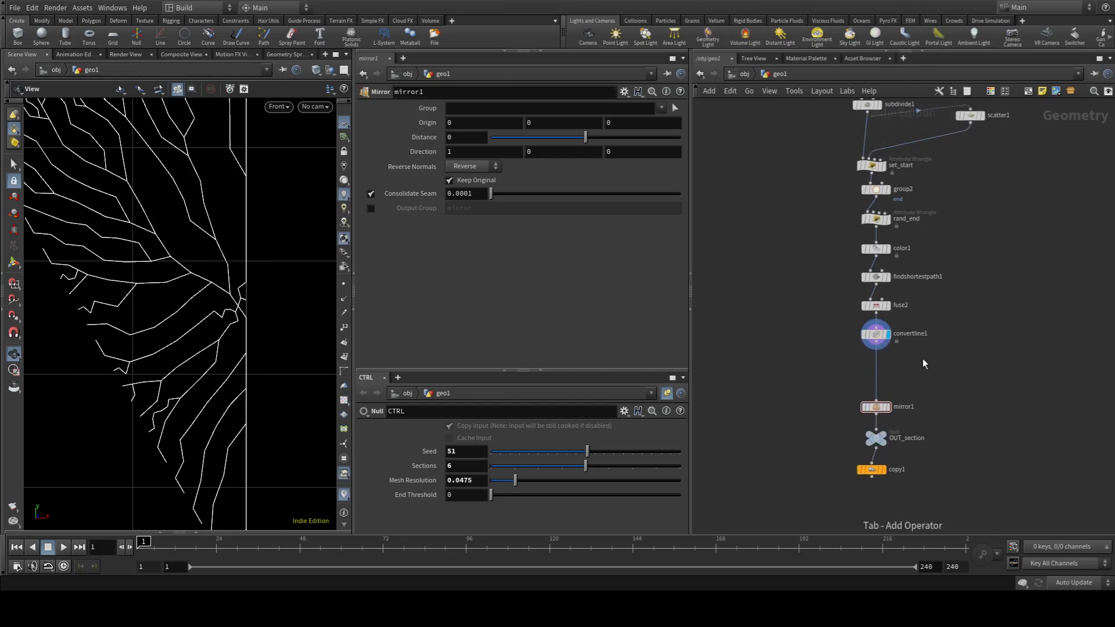
{"action": "left_click", "coordinate": [876, 362]}
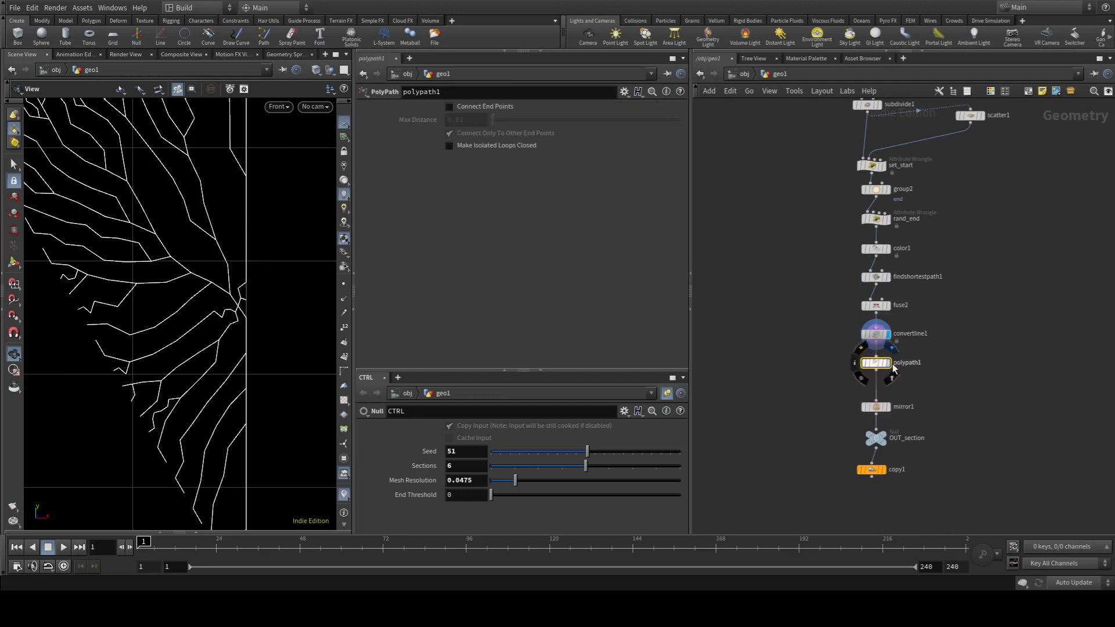
{"action": "left_click", "coordinate": [888, 363]}
{"action": "scroll", "coordinate": [215, 286], "scroll_direction": "down", "scroll_amount": 3}
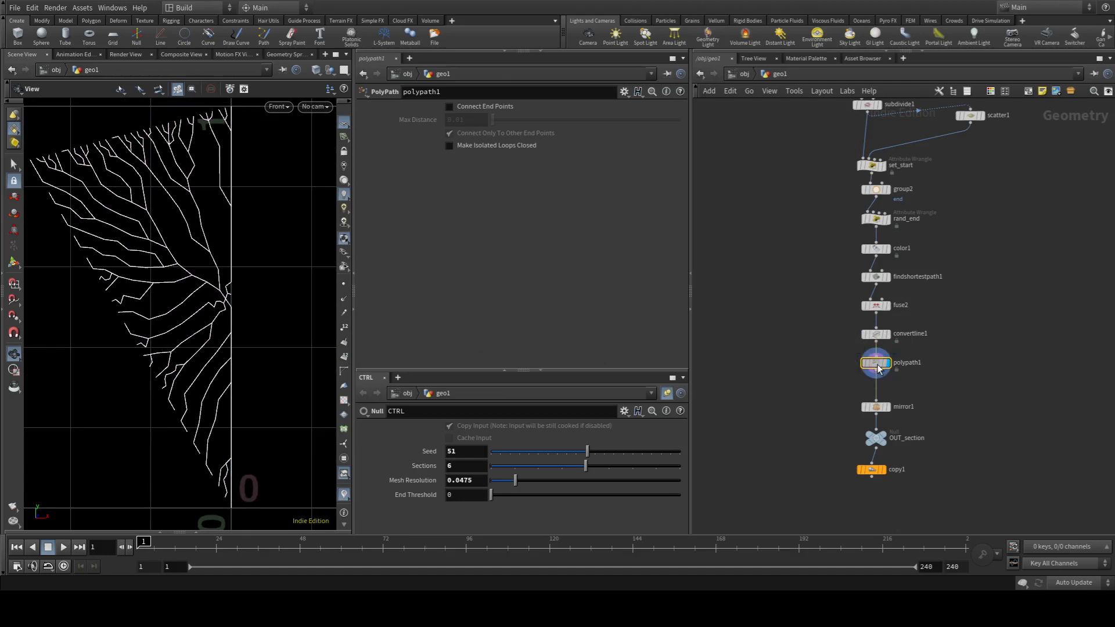
Step: Insert a second Fuse node between polypath1 and mirror1
{"action": "scroll", "coordinate": [938, 381], "scroll_direction": "up", "scroll_amount": 2}
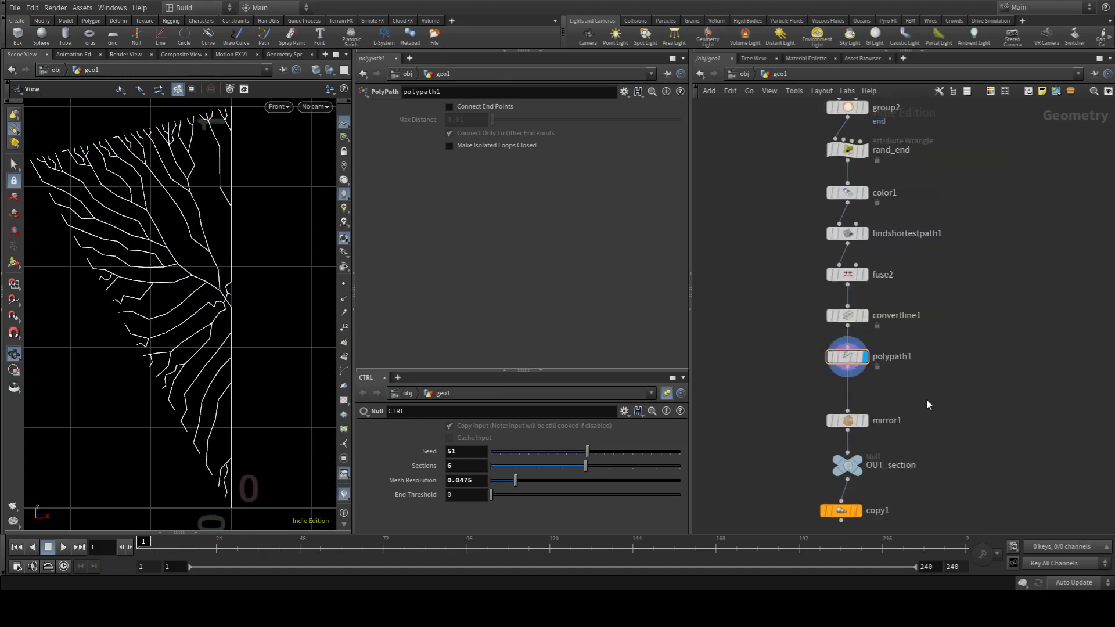
{"action": "key", "text": "Return"}
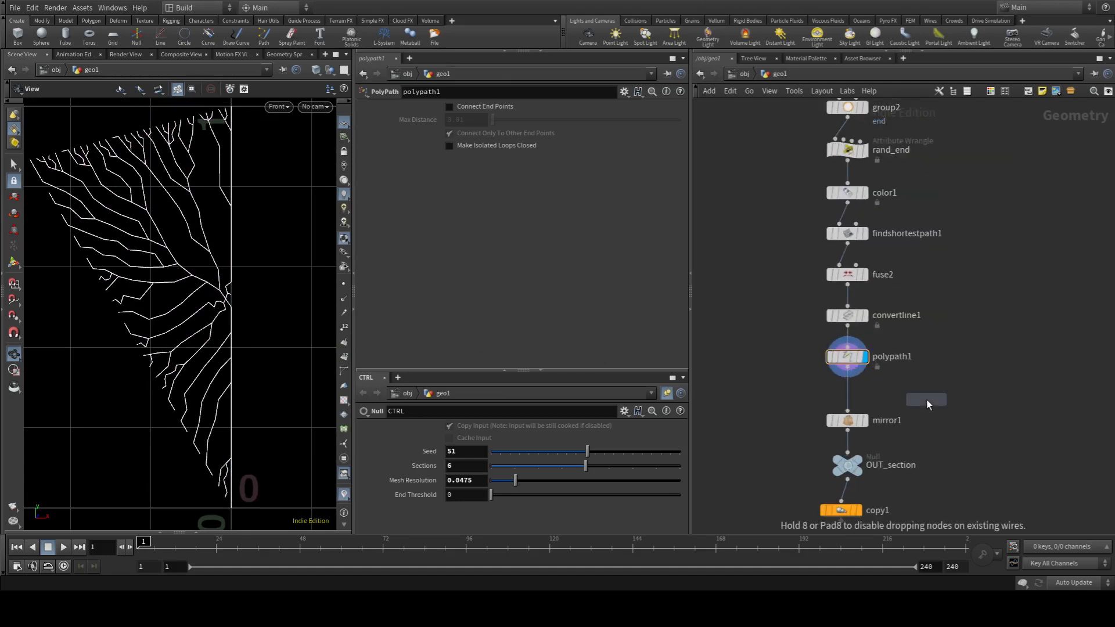
{"action": "left_click", "coordinate": [848, 394]}
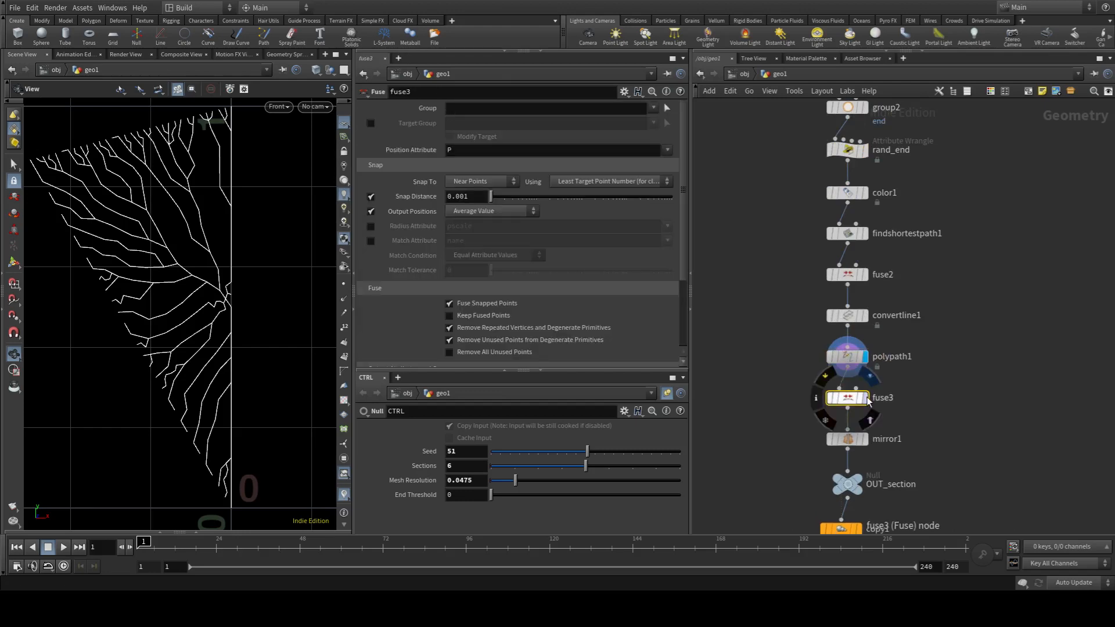
Step: Move mirror1, OUT_section and copy1 together further down to leave a gap below fuse3
{"action": "scroll", "coordinate": [151, 334], "scroll_direction": "down", "scroll_amount": 2}
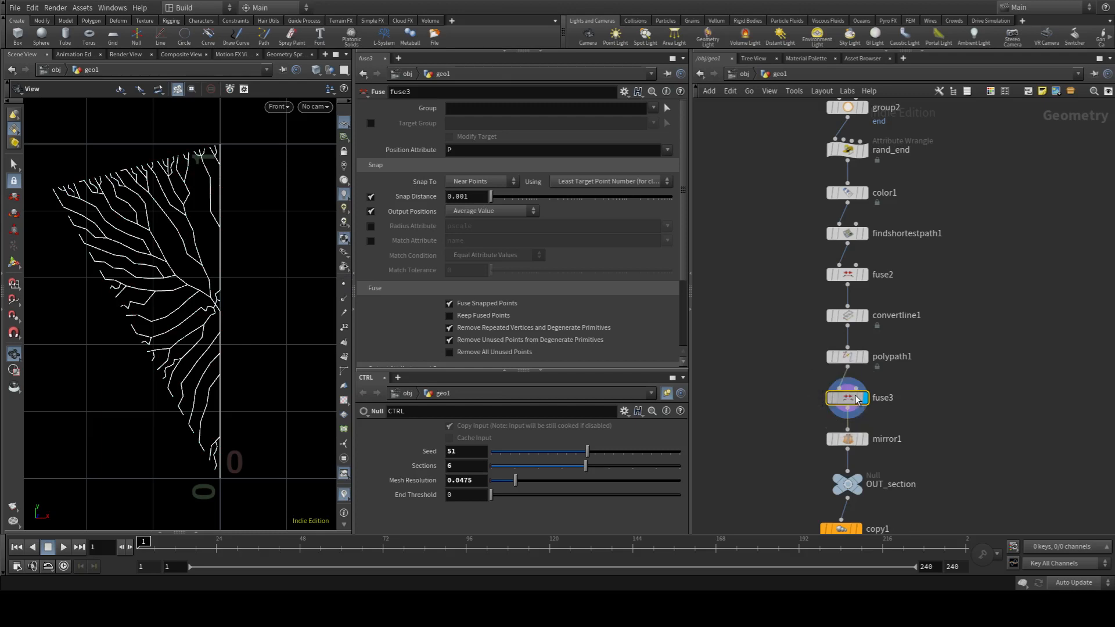
{"action": "middle_click_drag", "start_coordinate": [855, 400], "coordinate": [821, 297]}
{"action": "left_click_drag", "start_coordinate": [744, 285], "coordinate": [874, 439]}
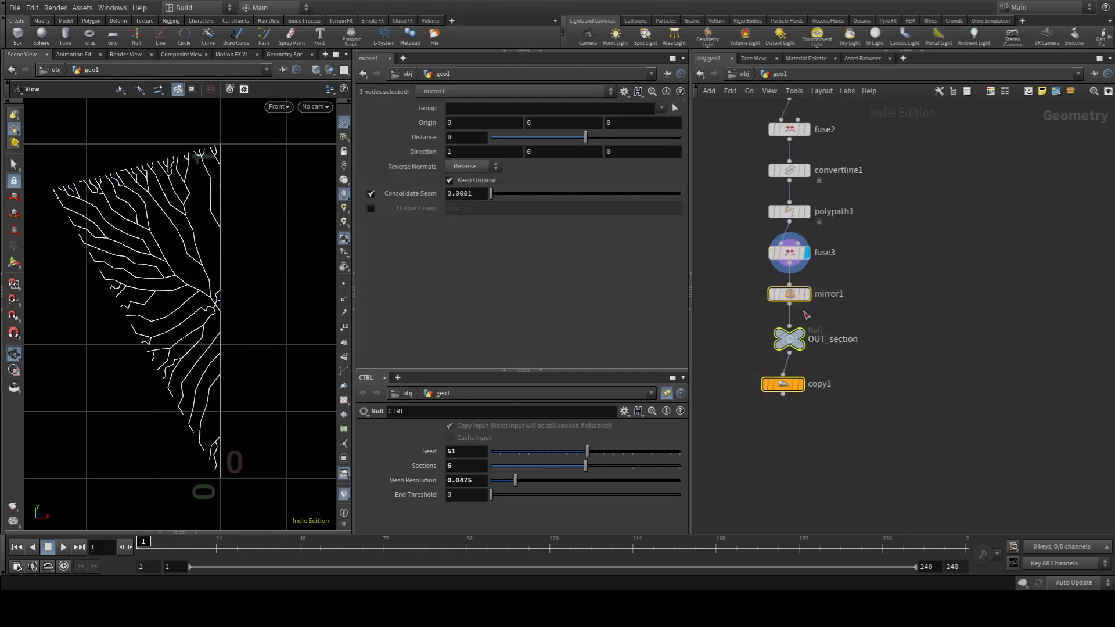
{"action": "left_click_drag", "start_coordinate": [797, 293], "coordinate": [797, 358]}
{"action": "middle_click_drag", "start_coordinate": [903, 277], "coordinate": [924, 325]}
{"action": "left_click", "coordinate": [898, 381]}
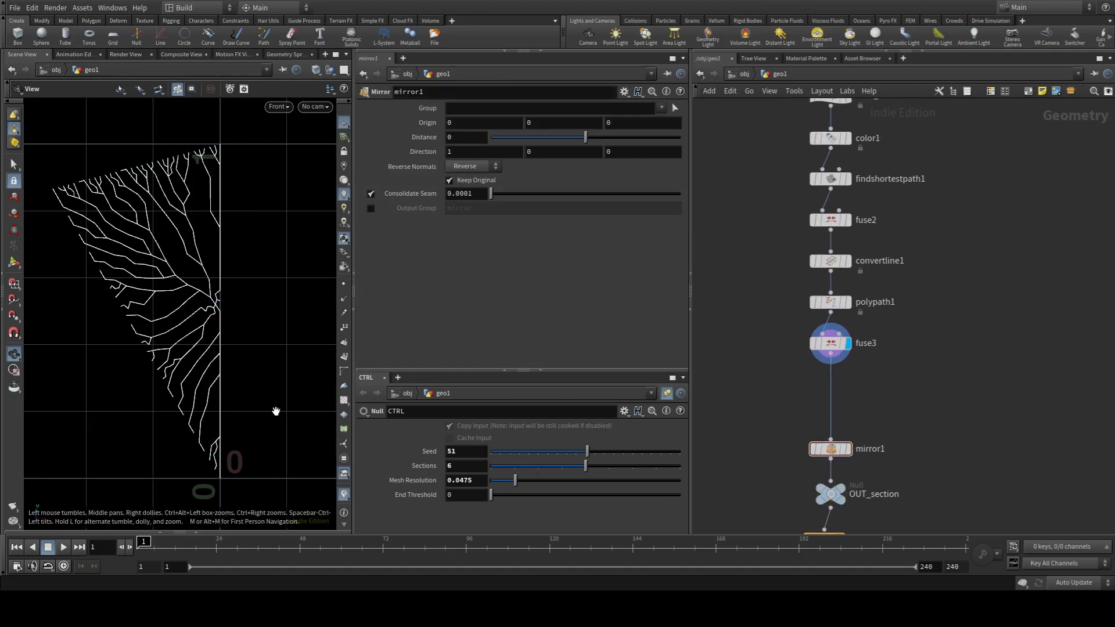
Step: Display the full copy1 pattern and set the CTRL null's Mesh Resolution to 0.0457
{"action": "middle_click_drag", "start_coordinate": [924, 391], "coordinate": [906, 308]}
{"action": "left_click", "coordinate": [826, 454]}
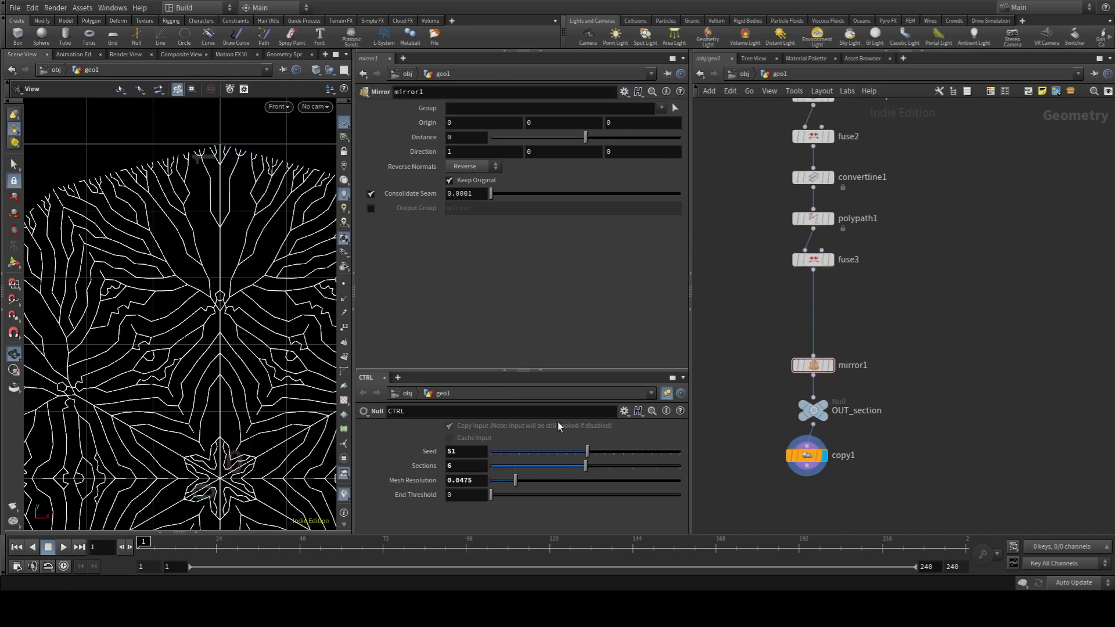
{"action": "scroll", "coordinate": [180, 361], "scroll_direction": "down", "scroll_amount": 4}
{"action": "scroll", "coordinate": [178, 378], "scroll_direction": "up", "scroll_amount": 4}
{"action": "middle_click_drag", "start_coordinate": [220, 353], "coordinate": [190, 327]}
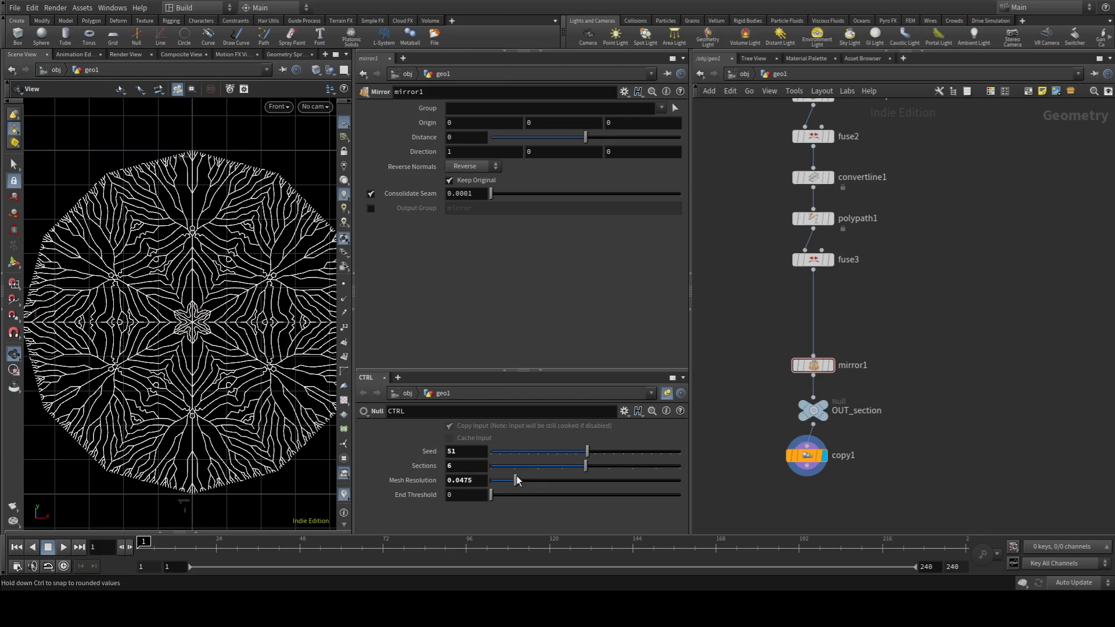
{"action": "left_click_drag", "start_coordinate": [517, 480], "coordinate": [492, 497]}
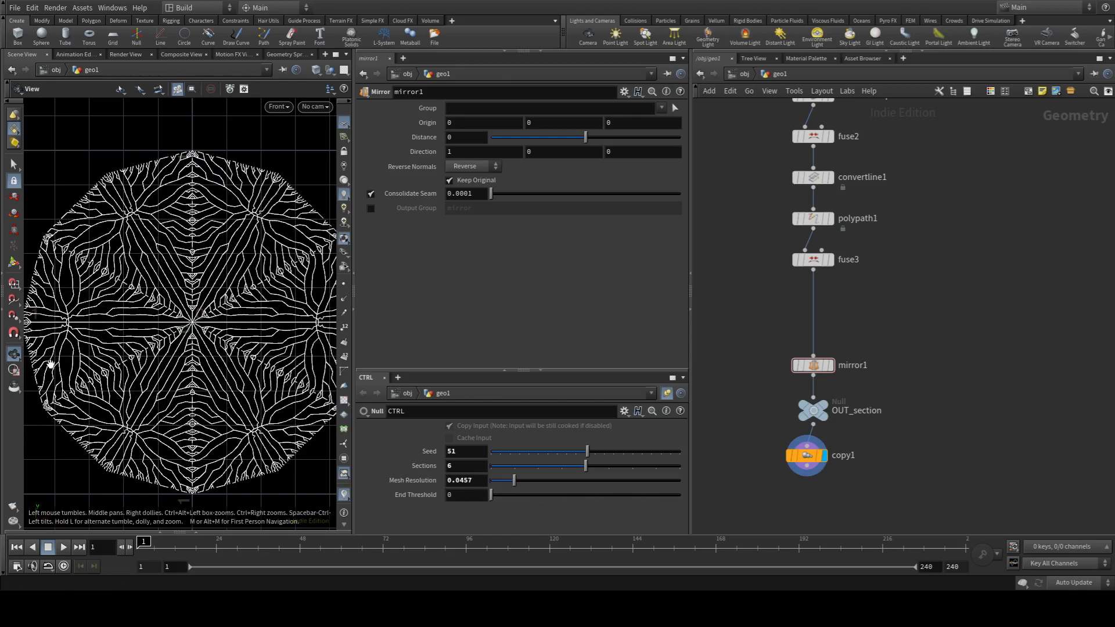
Step: Display color1 and insert an Attribute Noise node between it and findshortestpath1
{"action": "middle_click_drag", "start_coordinate": [992, 198], "coordinate": [989, 429]}
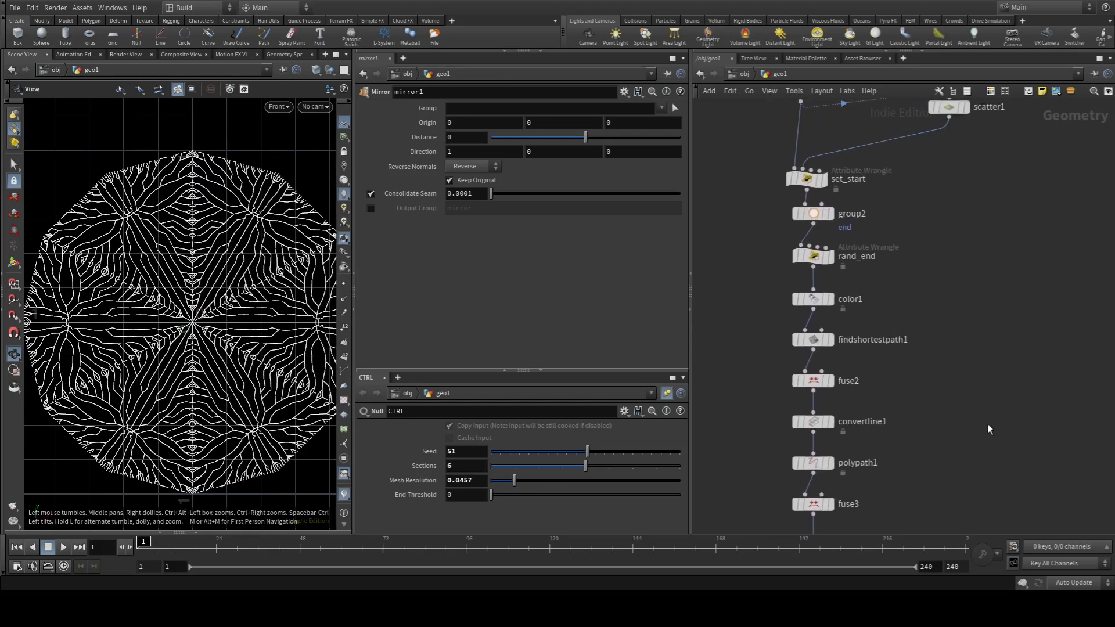
{"action": "mouse_move", "coordinate": [817, 336]}
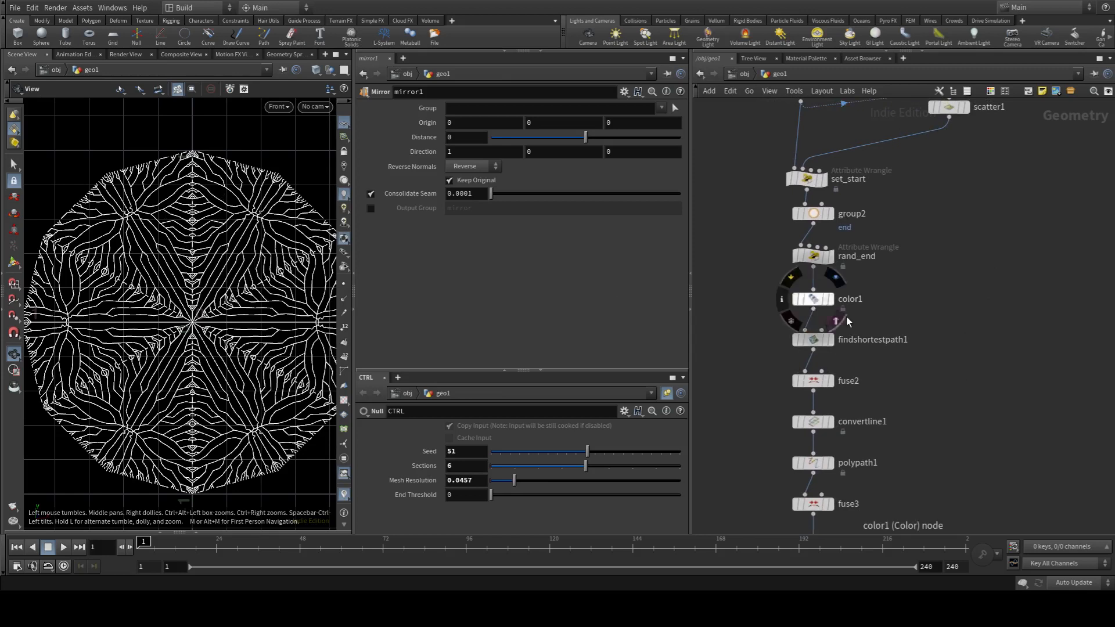
{"action": "left_click", "coordinate": [832, 300]}
{"action": "left_click", "coordinate": [814, 299]}
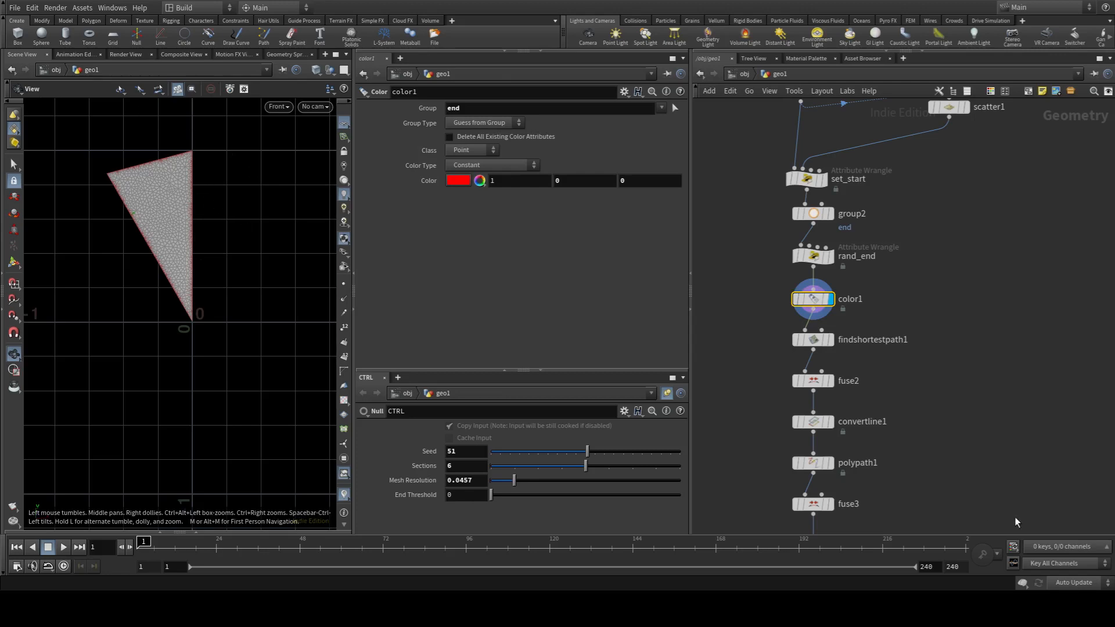
{"action": "middle_click_drag", "start_coordinate": [987, 396], "coordinate": [973, 323]}
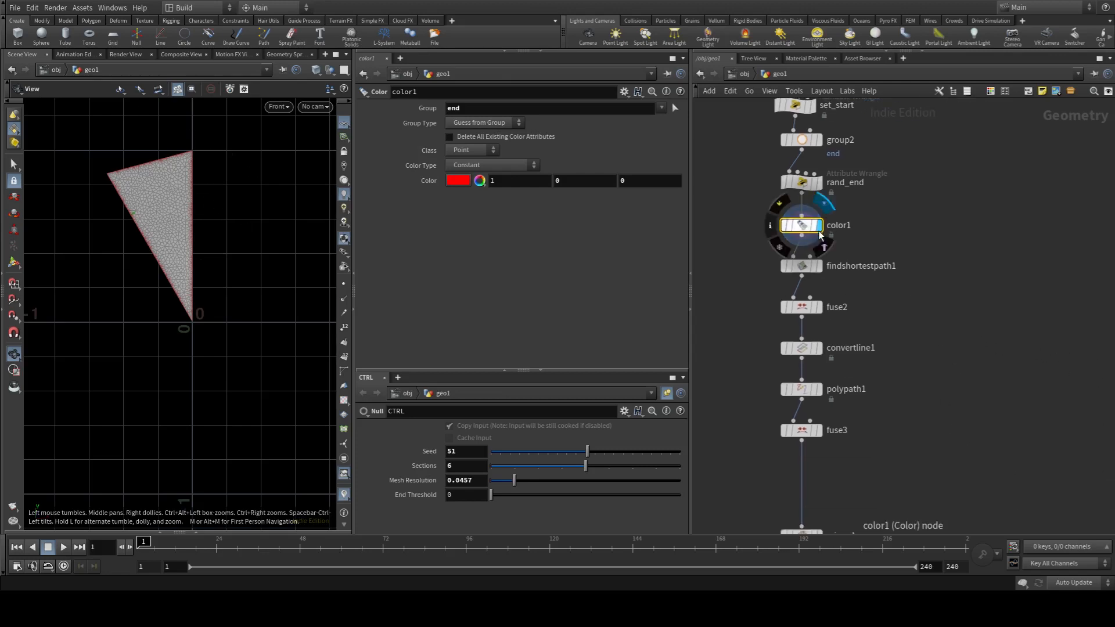
{"action": "scroll", "coordinate": [815, 232], "scroll_direction": "up", "scroll_amount": 2}
{"action": "left_click", "coordinate": [1036, 317]}
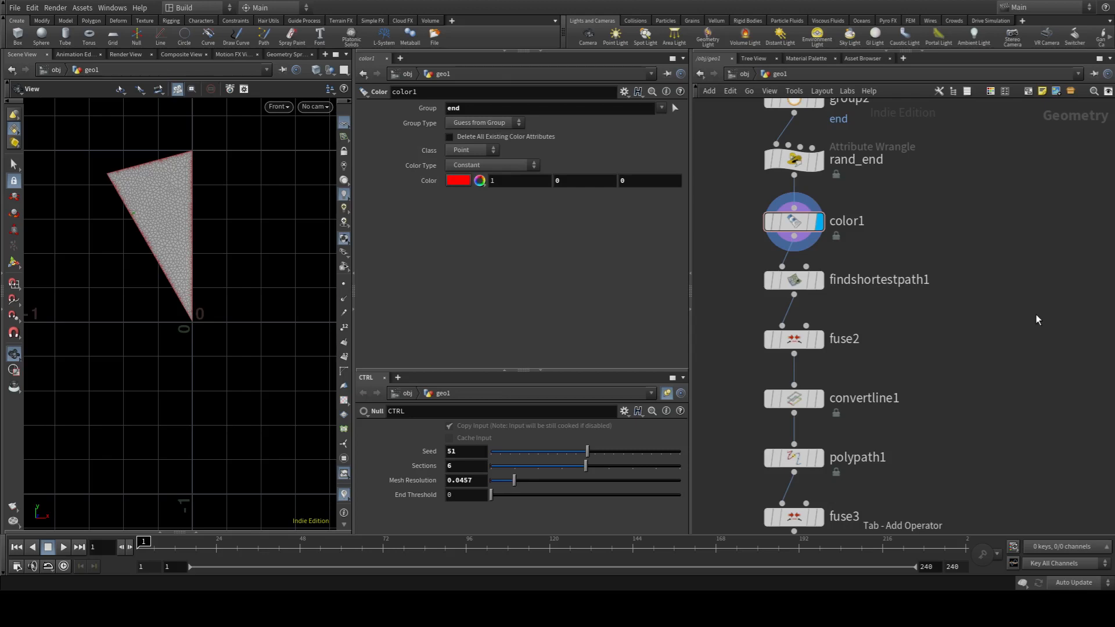
{"action": "key", "text": "Tab"}
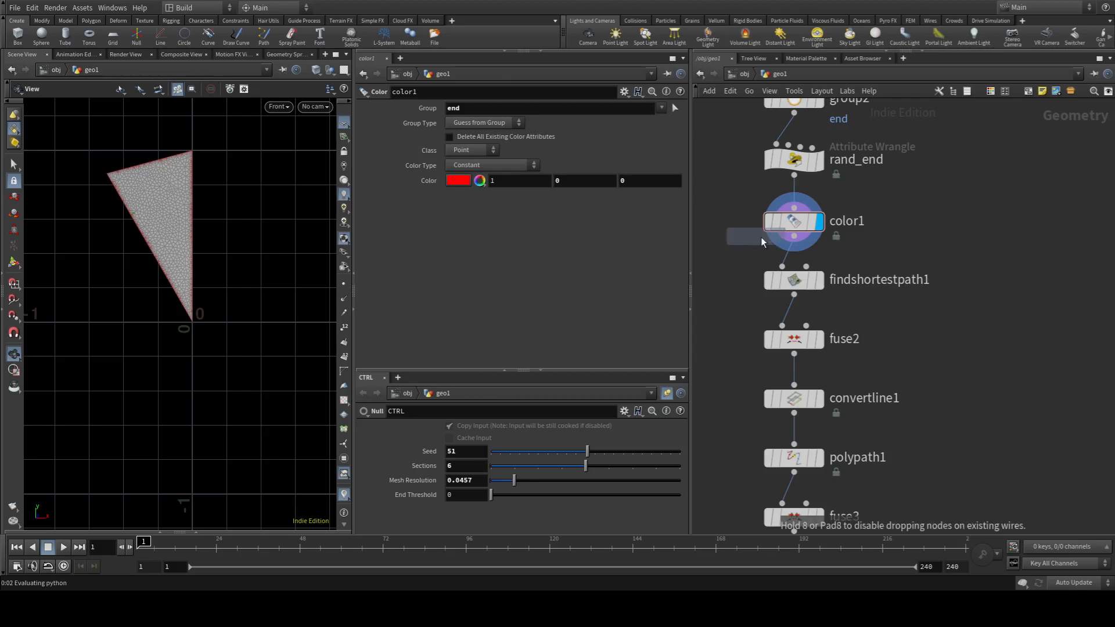
{"action": "left_click", "coordinate": [791, 258]}
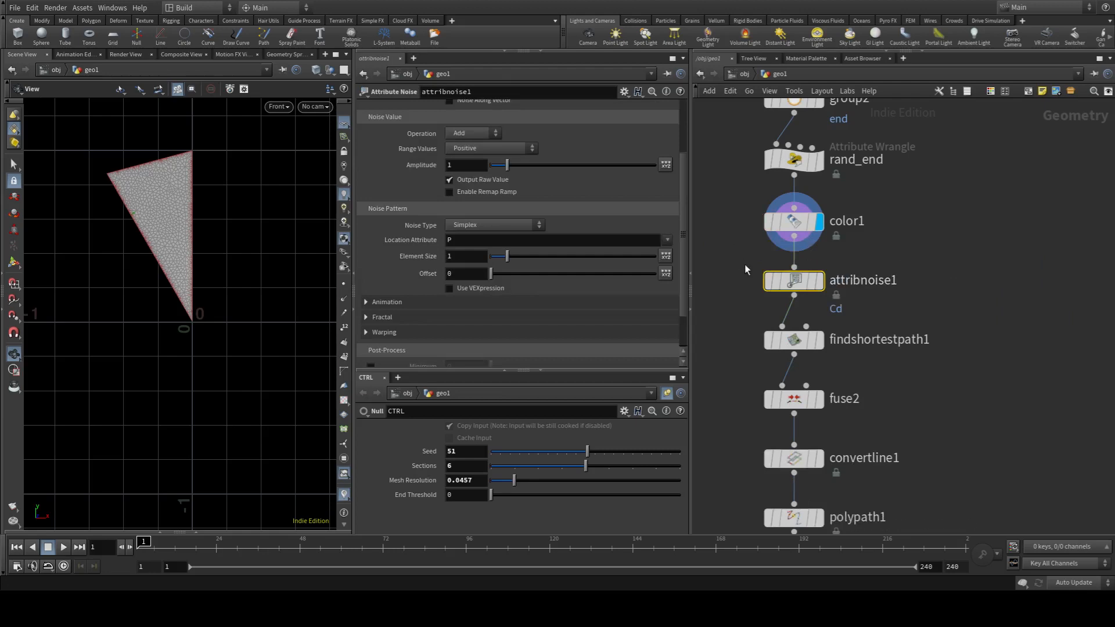
Step: Make attribnoise1 write a Float attribute named cmask, and display the node
{"action": "scroll", "coordinate": [575, 145], "scroll_direction": "up", "scroll_amount": 3}
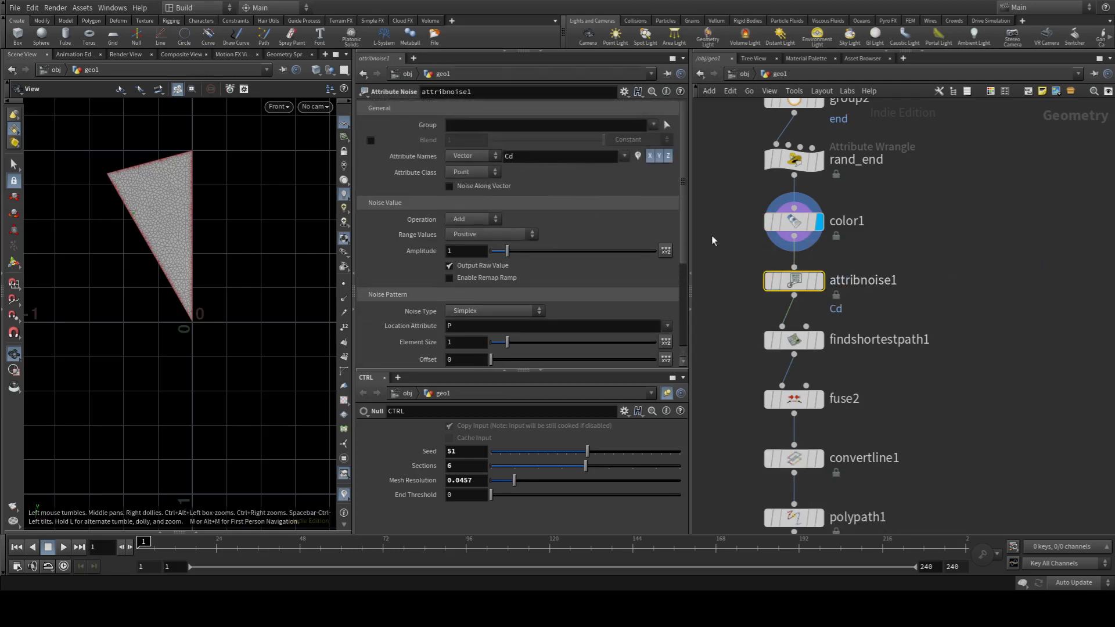
{"action": "left_click", "coordinate": [467, 170]}
{"action": "left_click_drag", "start_coordinate": [556, 158], "coordinate": [371, 144]}
{"action": "type", "text": "cmas"}
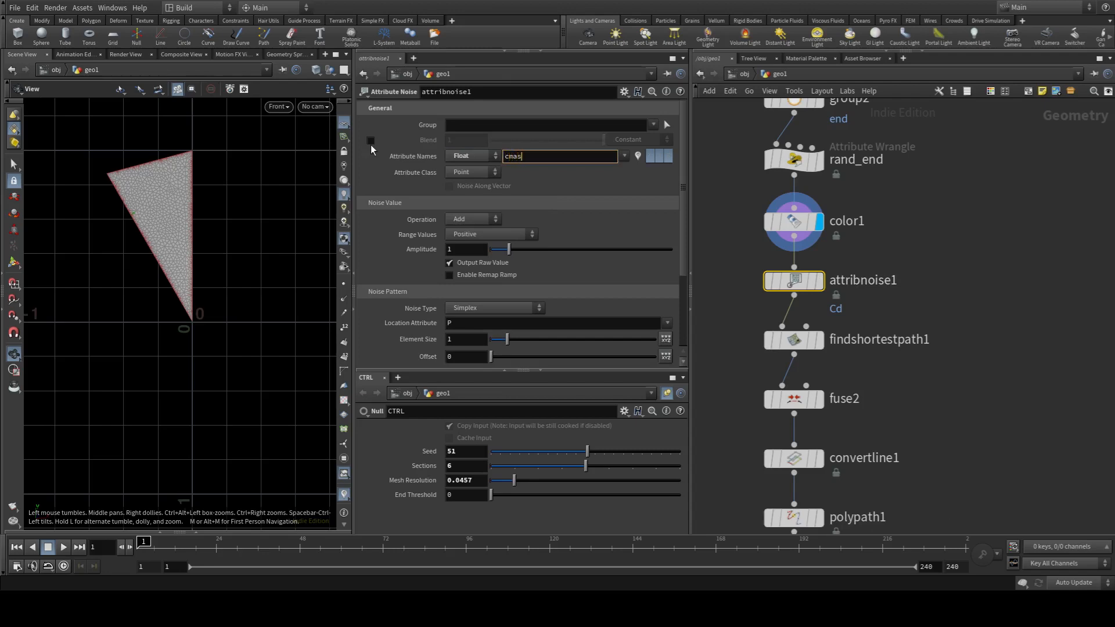
{"action": "type", "text": "k"}
{"action": "key", "text": "Return"}
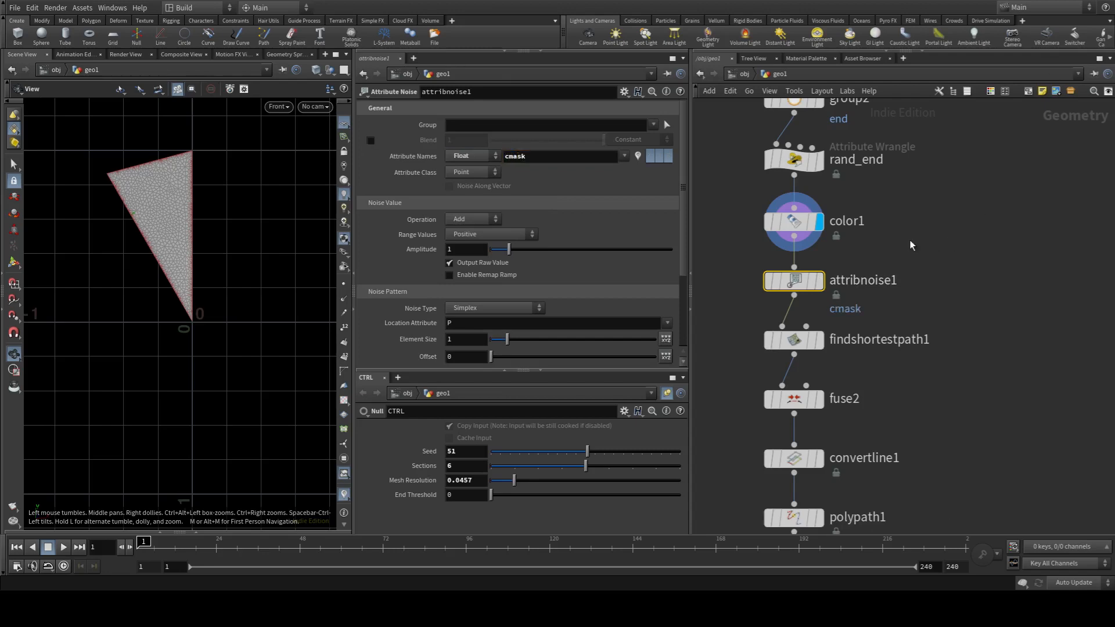
{"action": "left_click", "coordinate": [819, 281]}
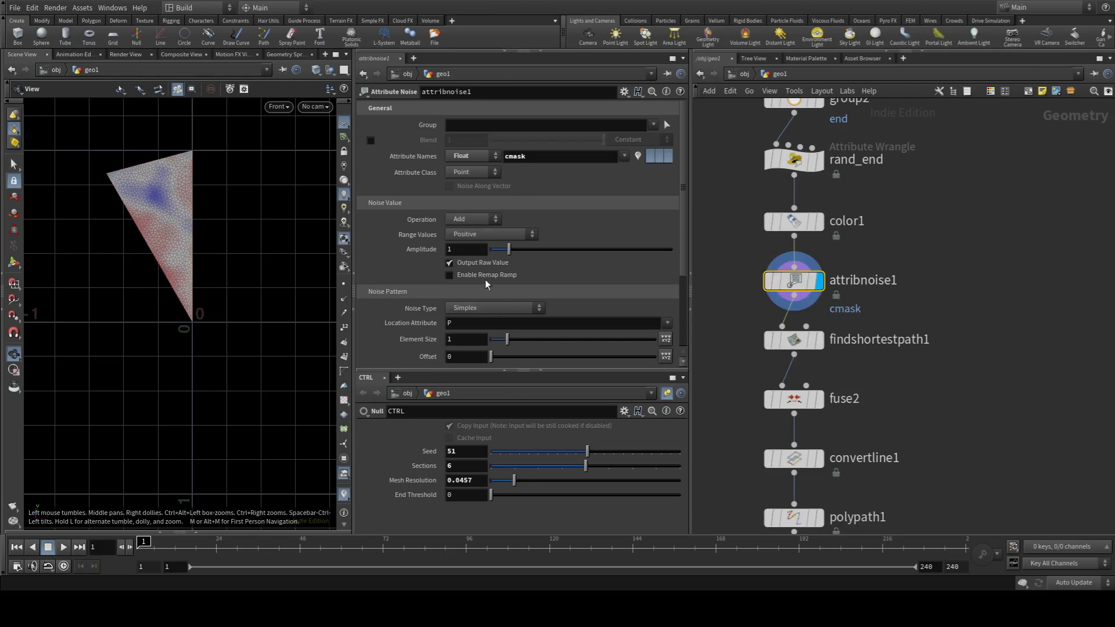
Step: Enable attribnoise1's remap ramp and add a zero-value point just before its middle
{"action": "left_click", "coordinate": [468, 276]}
{"action": "scroll", "coordinate": [472, 270], "scroll_direction": "down", "scroll_amount": 3}
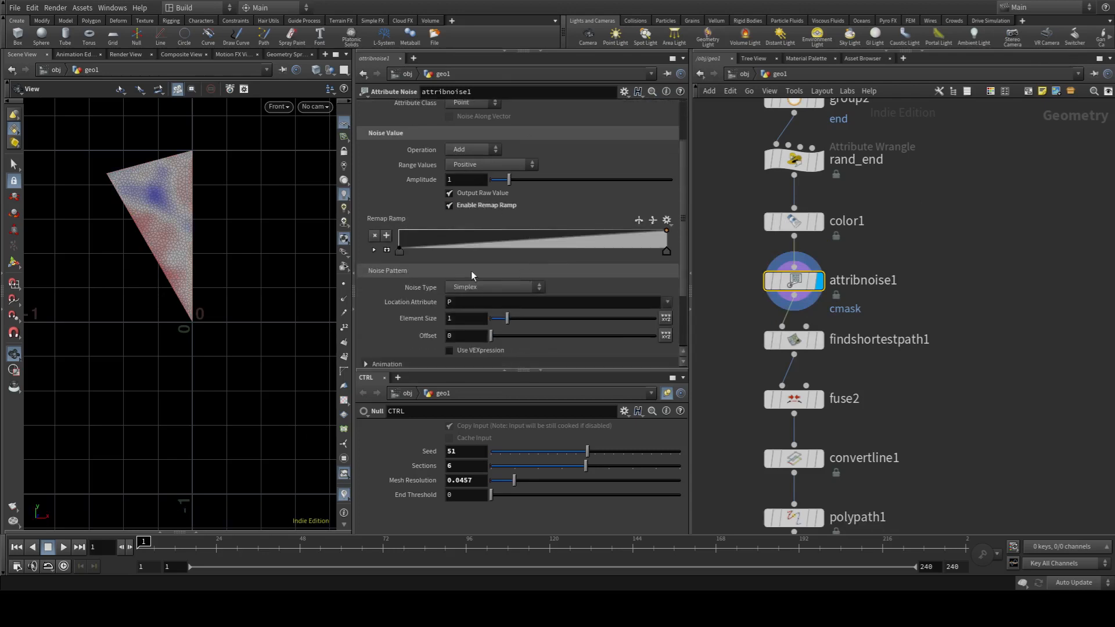
{"action": "left_click_drag", "start_coordinate": [451, 245], "coordinate": [524, 266]}
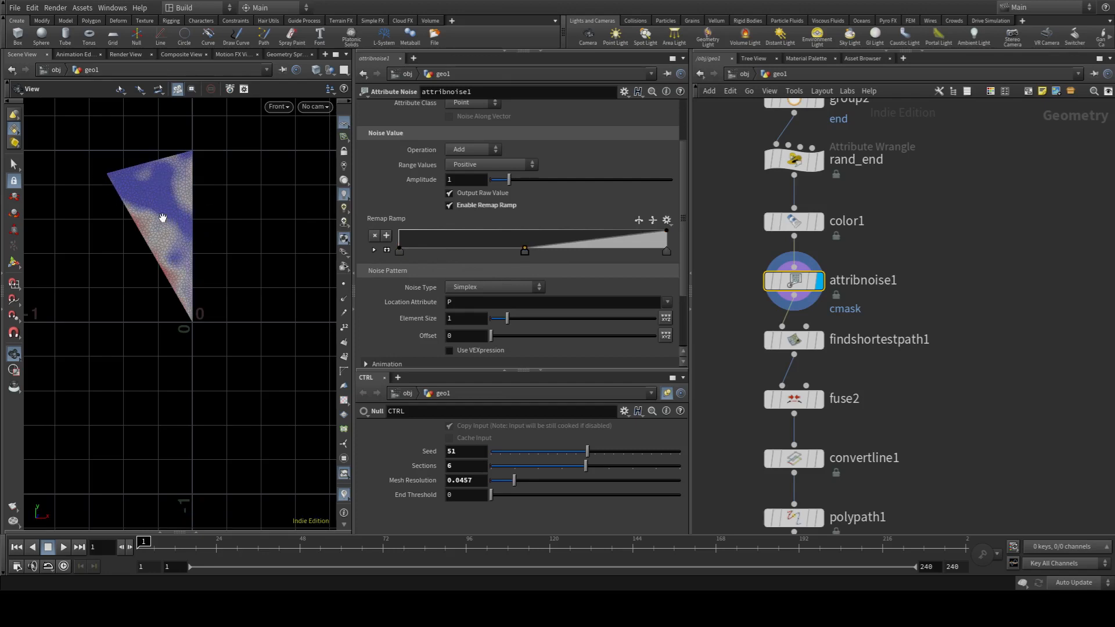
Step: Compare the traced paths with the noise mask by displaying findshortestpath1 and attribnoise1 in turn
{"action": "left_click", "coordinate": [819, 340]}
{"action": "left_click", "coordinate": [794, 344]}
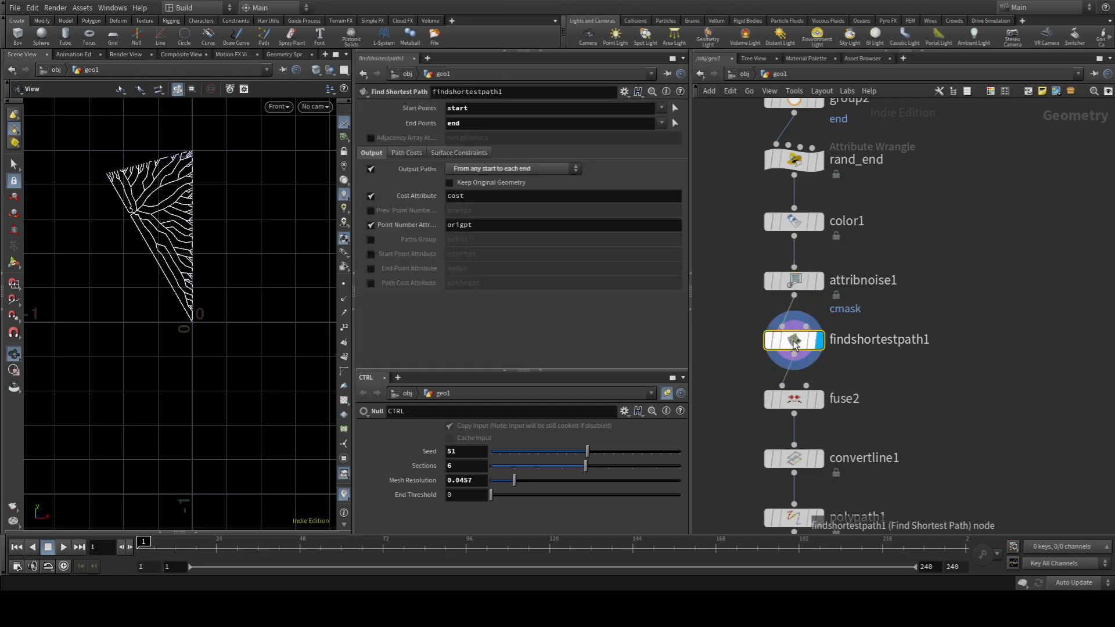
{"action": "left_click", "coordinate": [819, 280]}
{"action": "left_click", "coordinate": [795, 281]}
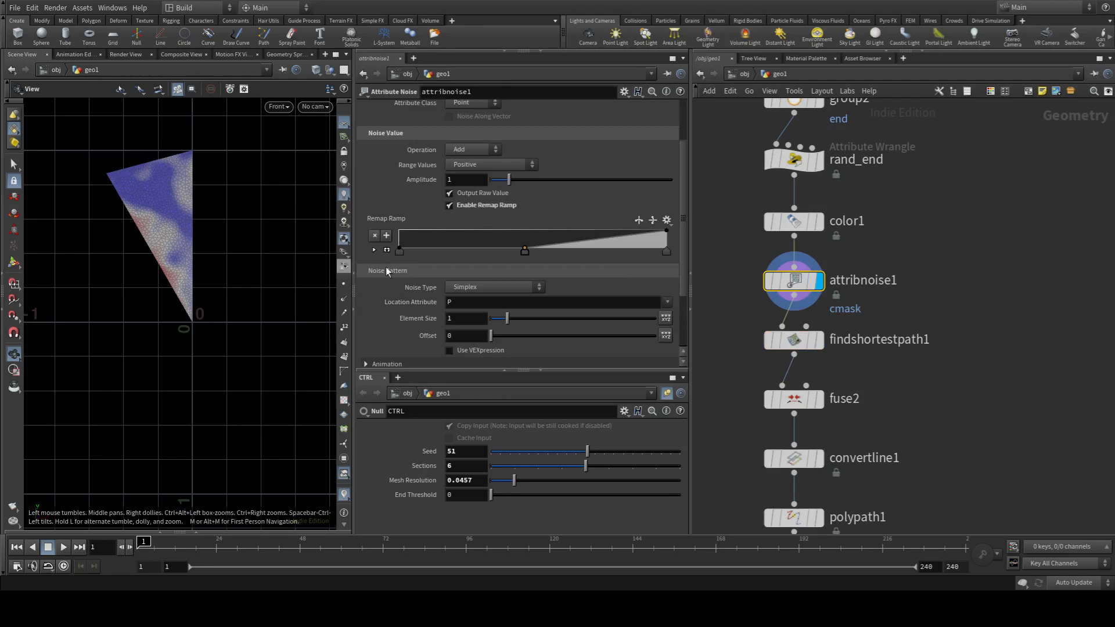
Step: Display findshortestpath1 and enable its Point Cost Attribute with the attribute cmask
{"action": "left_click", "coordinate": [820, 339]}
{"action": "left_click", "coordinate": [794, 340]}
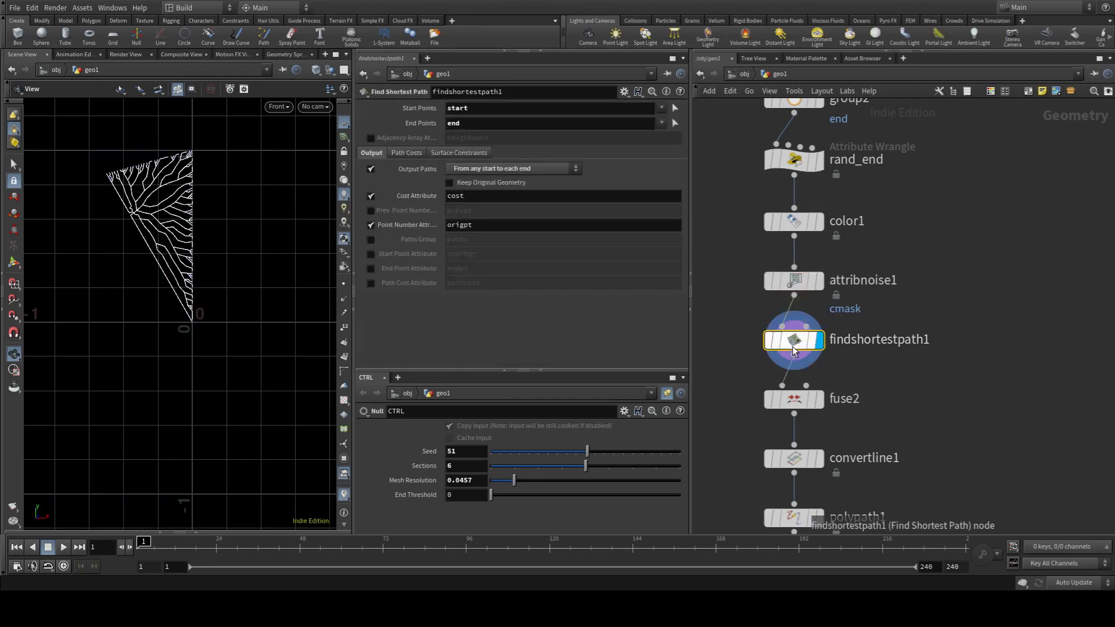
{"action": "left_click", "coordinate": [401, 154]}
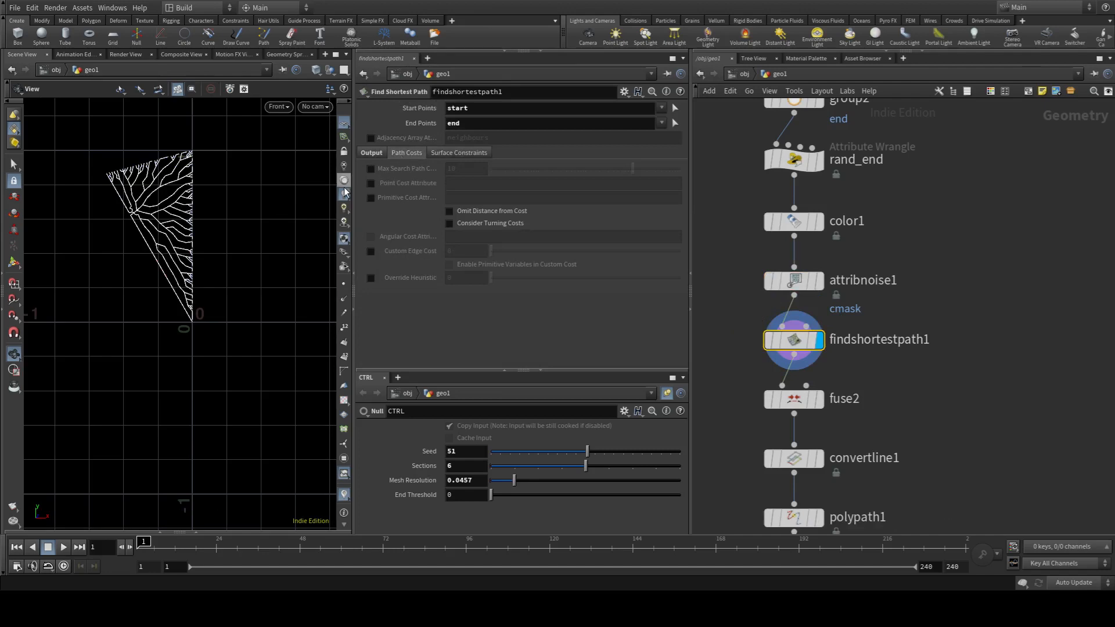
{"action": "left_click", "coordinate": [370, 184]}
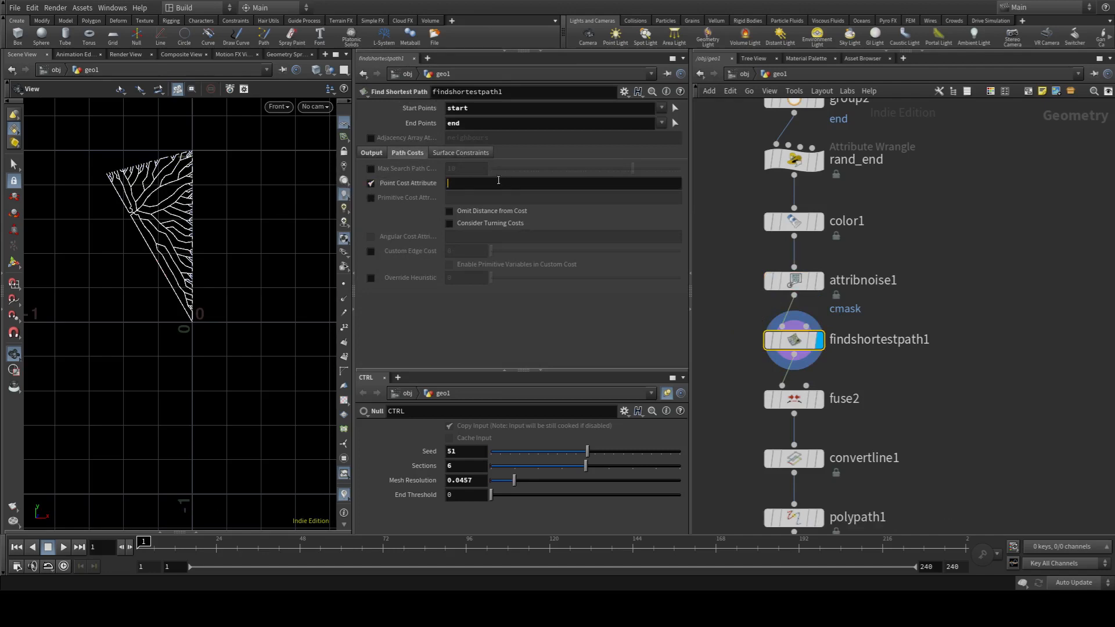
{"action": "left_click", "coordinate": [498, 181]}
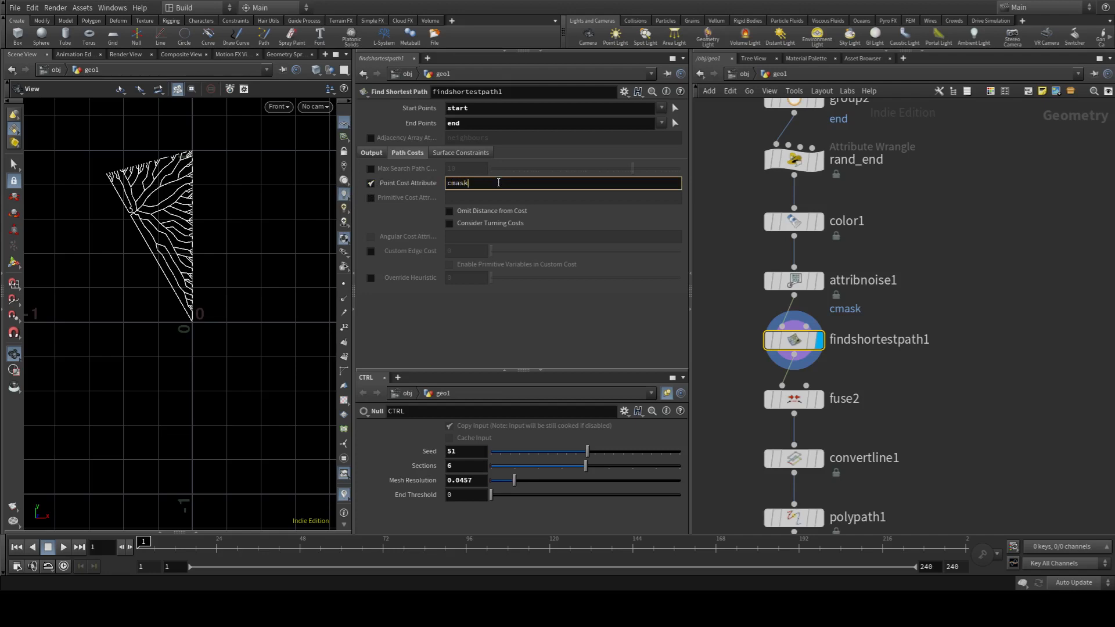
{"action": "type", "text": "cmask"}
{"action": "key", "text": "Return"}
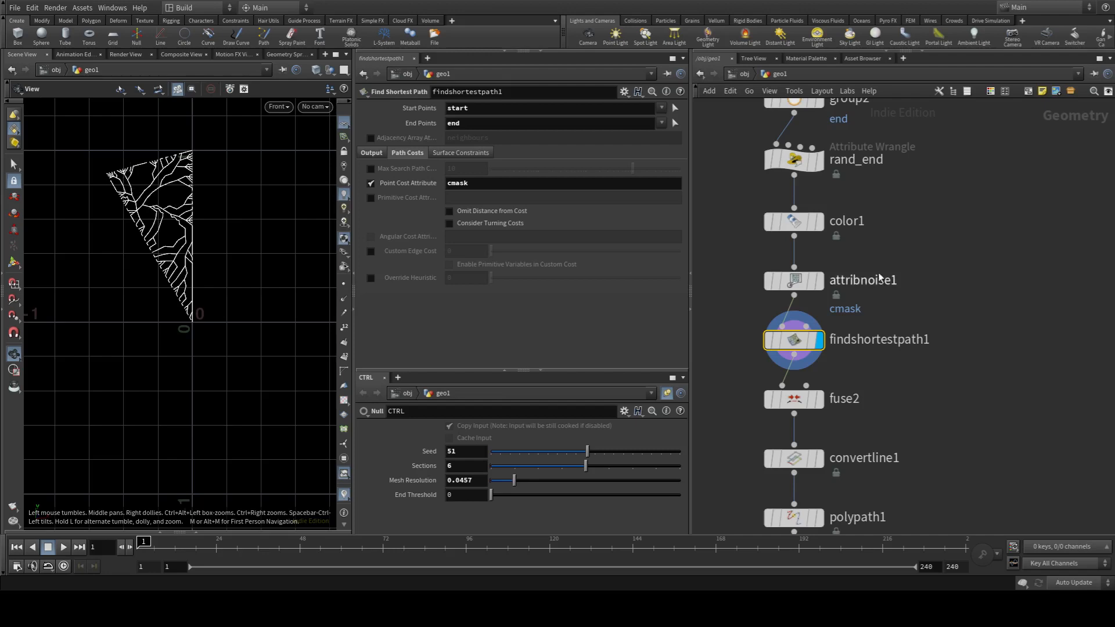
Step: Check attribnoise1's mask against findshortestpath1's new paths, and display the full pattern at copy1
{"action": "left_click", "coordinate": [819, 281]}
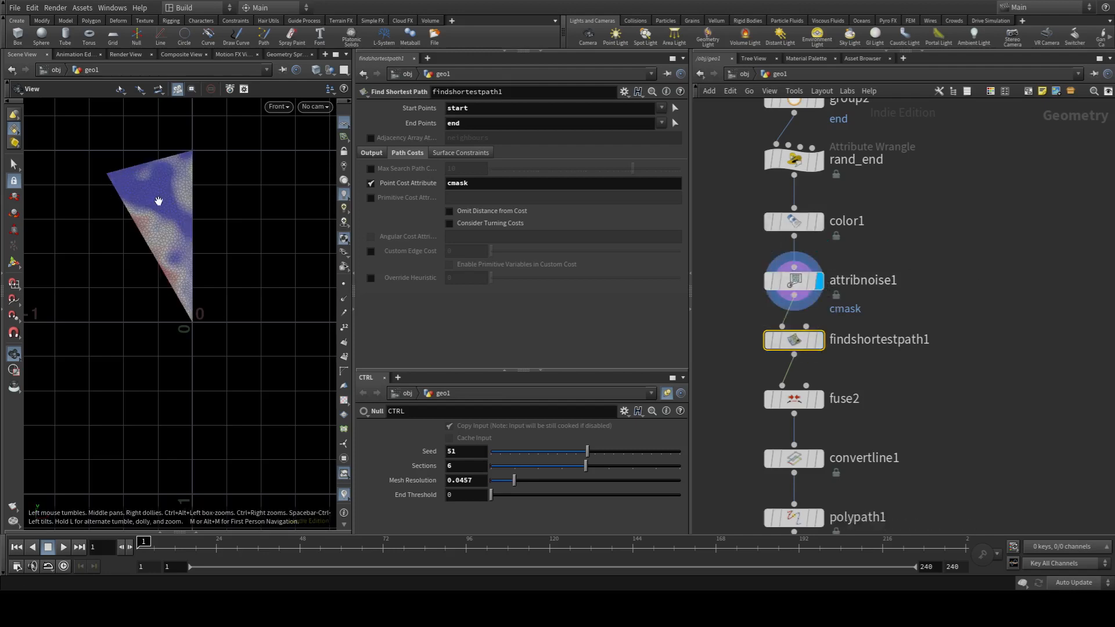
{"action": "left_click", "coordinate": [820, 340]}
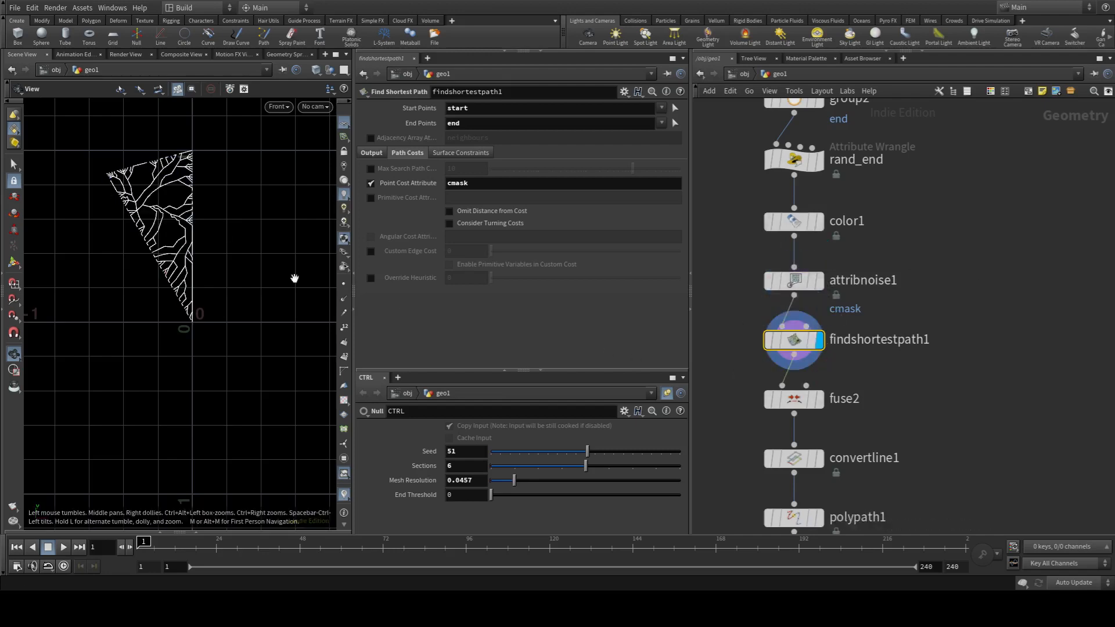
{"action": "scroll", "coordinate": [996, 453], "scroll_direction": "down", "scroll_amount": 2}
{"action": "middle_click_drag", "start_coordinate": [994, 453], "coordinate": [906, 234]}
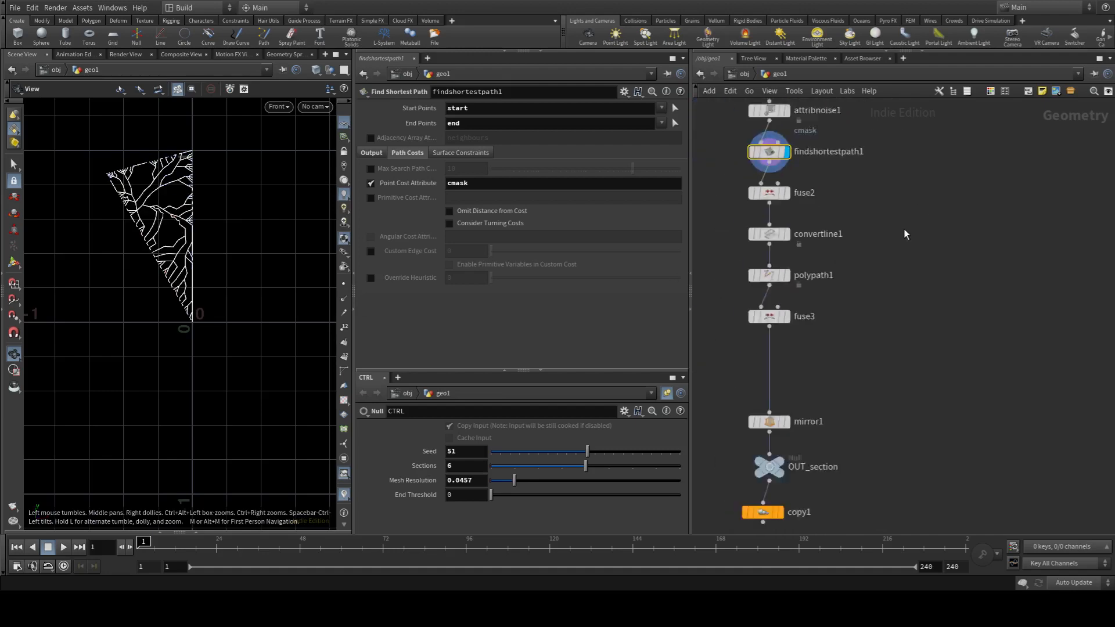
{"action": "scroll", "coordinate": [906, 234], "scroll_direction": "down", "scroll_amount": 2}
{"action": "middle_click_drag", "start_coordinate": [919, 362], "coordinate": [908, 345]}
{"action": "scroll", "coordinate": [827, 402], "scroll_direction": "up", "scroll_amount": 2}
{"action": "left_click", "coordinate": [793, 410]}
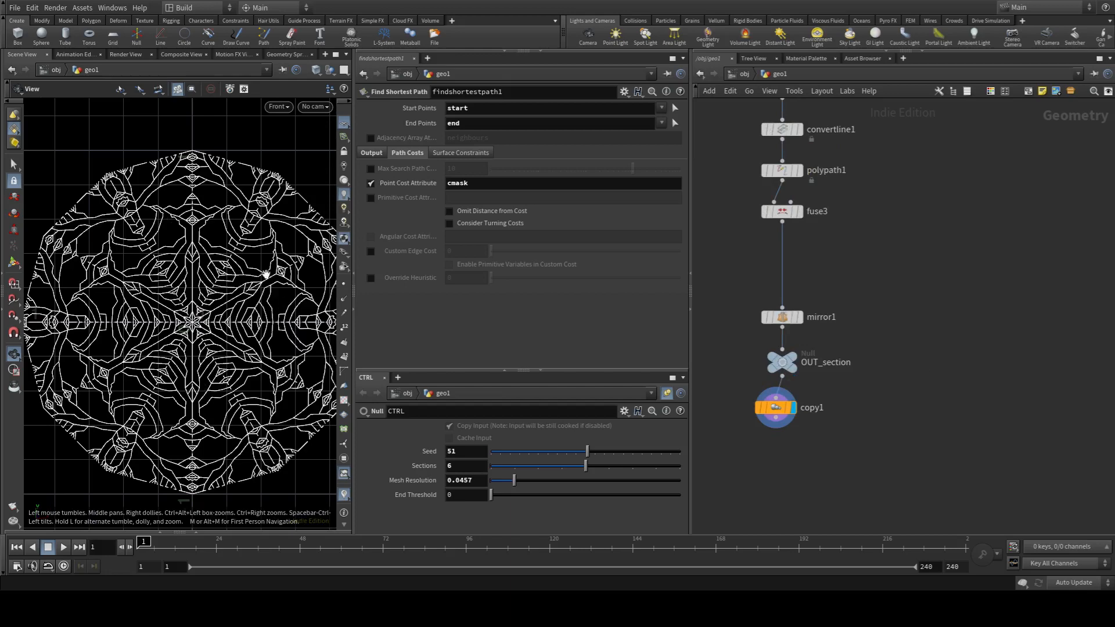
Step: Compare the full pattern with findshortestpath1's Point Cost Attribute disabled and enabled, leaving it enabled
{"action": "middle_click_drag", "start_coordinate": [990, 246], "coordinate": [1034, 398]}
{"action": "middle_click_drag", "start_coordinate": [904, 163], "coordinate": [933, 242]}
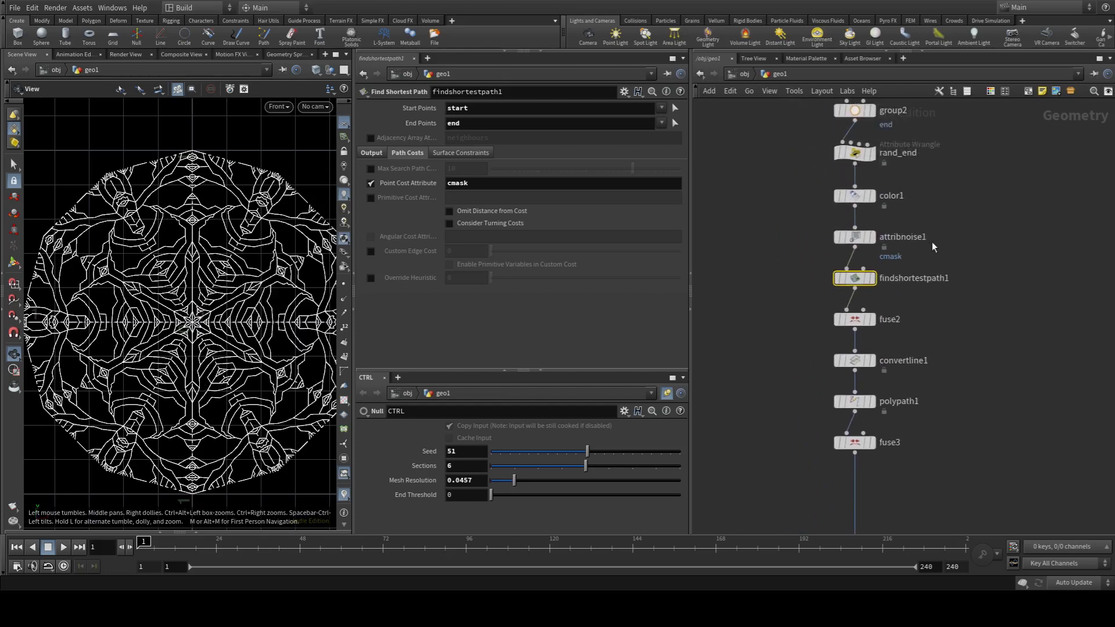
{"action": "left_click", "coordinate": [371, 184]}
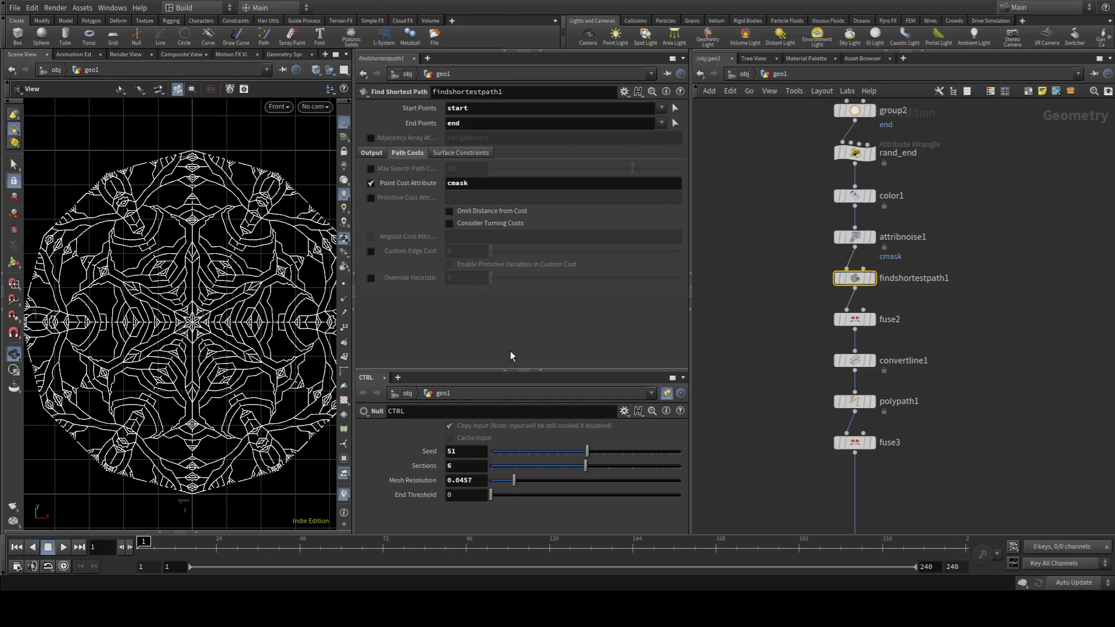
{"action": "left_click", "coordinate": [371, 184]}
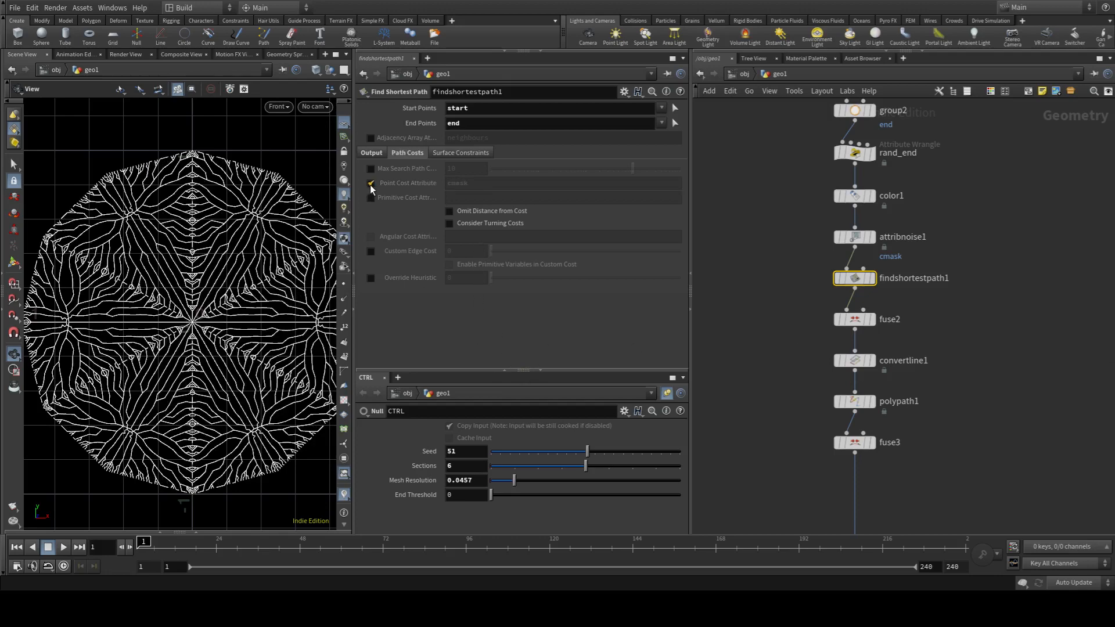
{"action": "left_click", "coordinate": [371, 184]}
Step: Enlarge the CTRL null's parameter area by taking height from the findshortestpath1 parameters
{"action": "mouse_move", "coordinate": [856, 239]}
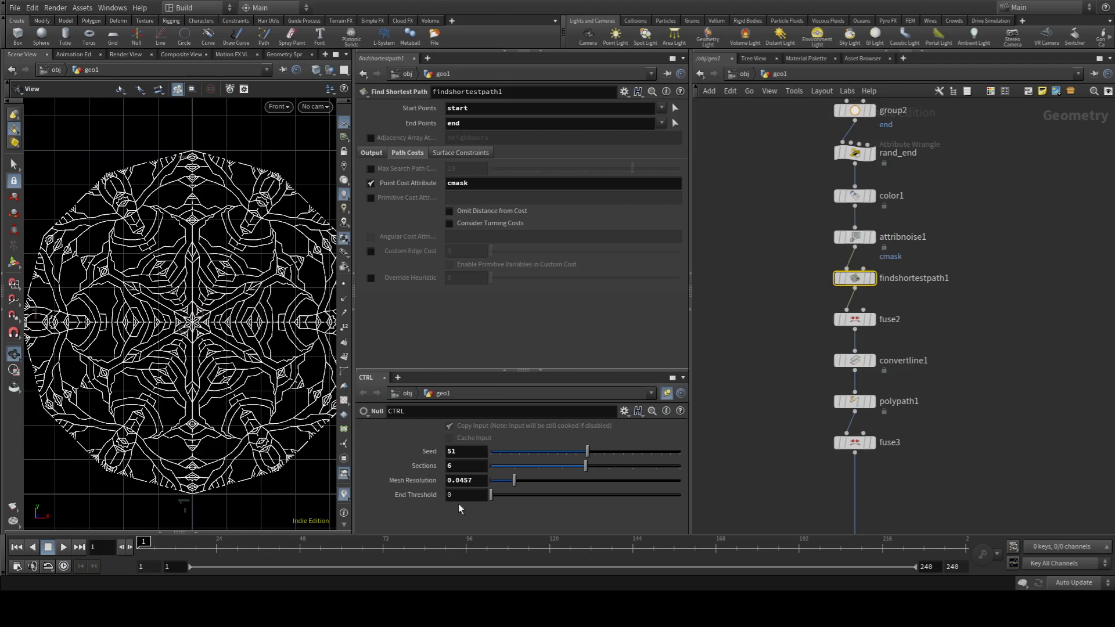
{"action": "left_click_drag", "start_coordinate": [488, 370], "coordinate": [488, 327]}
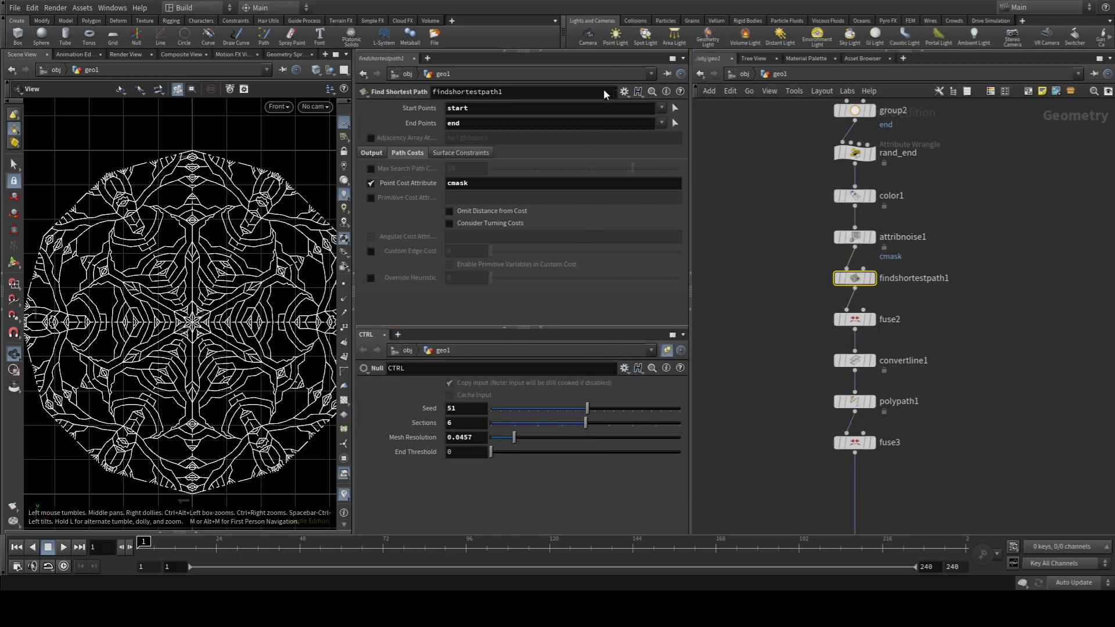
Step: Expose attribnoise1's Remap Ramp, Noise Type, Element Size and Offset in a Cost mask folder on the CTRL null and link them
{"action": "middle_click_drag", "start_coordinate": [1054, 288], "coordinate": [1081, 373]}
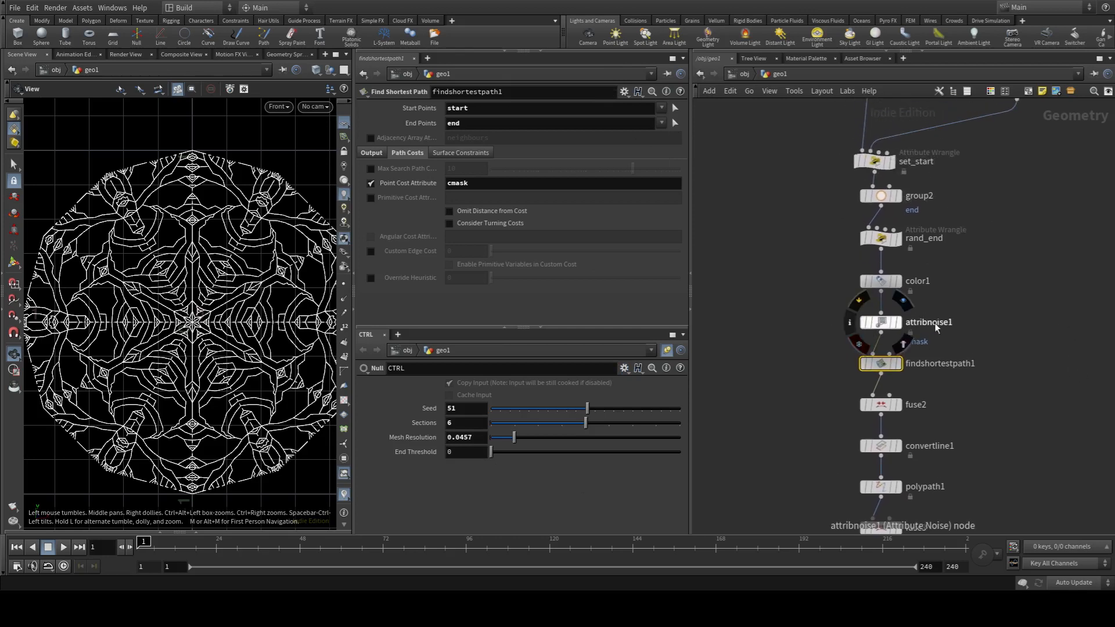
{"action": "left_click", "coordinate": [881, 322]}
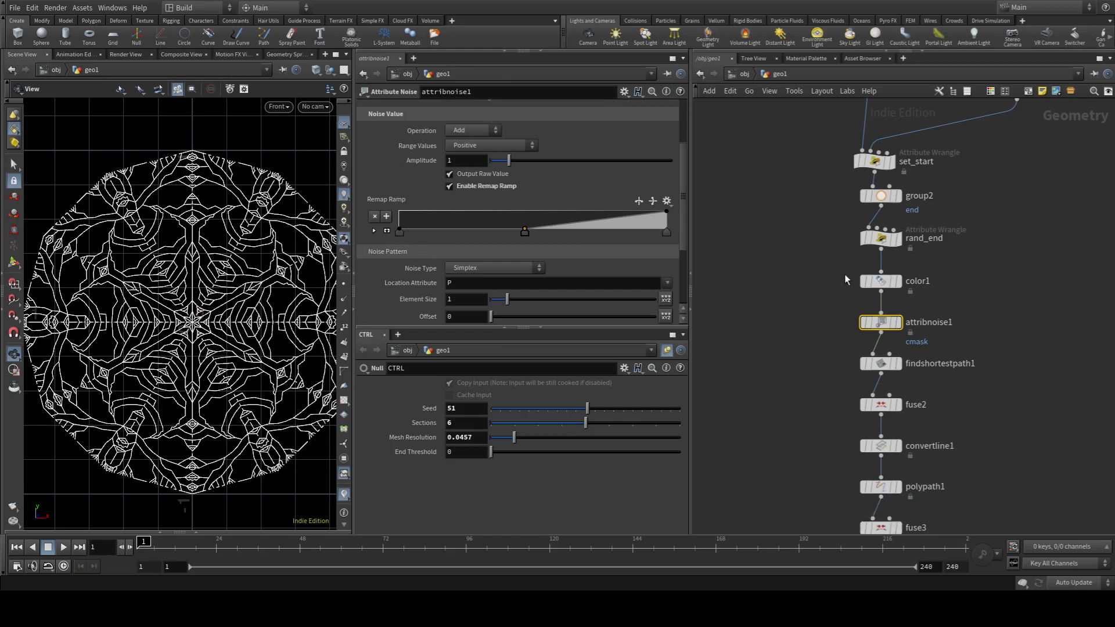
{"action": "middle_click_drag", "start_coordinate": [924, 319], "coordinate": [945, 355]}
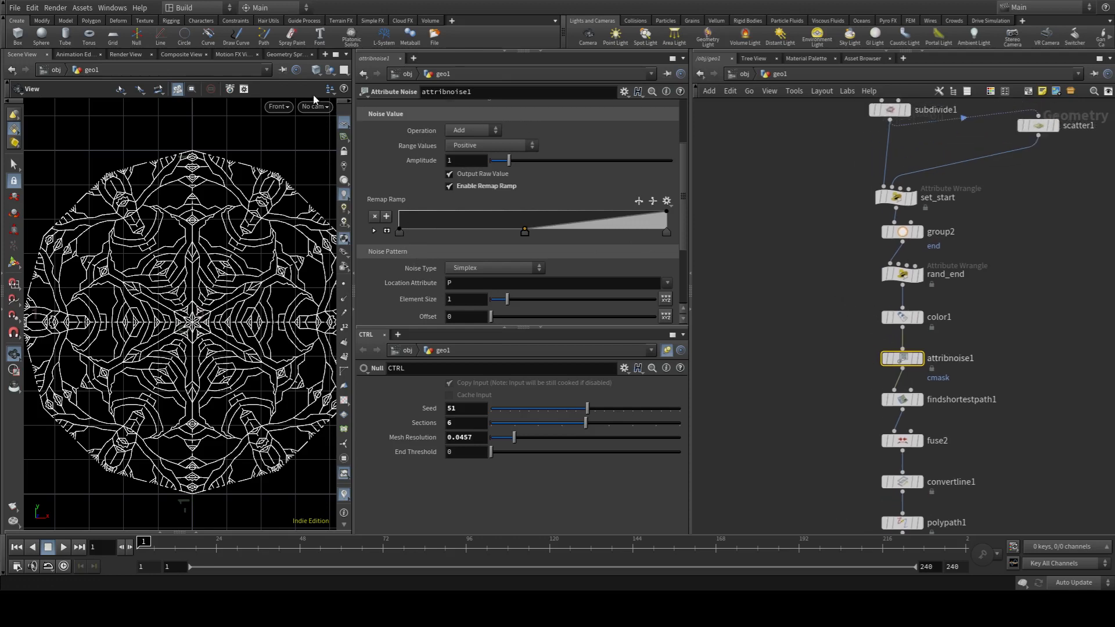
{"action": "scroll", "coordinate": [420, 186], "scroll_direction": "up", "scroll_amount": 3}
{"action": "scroll", "coordinate": [423, 211], "scroll_direction": "down", "scroll_amount": 4}
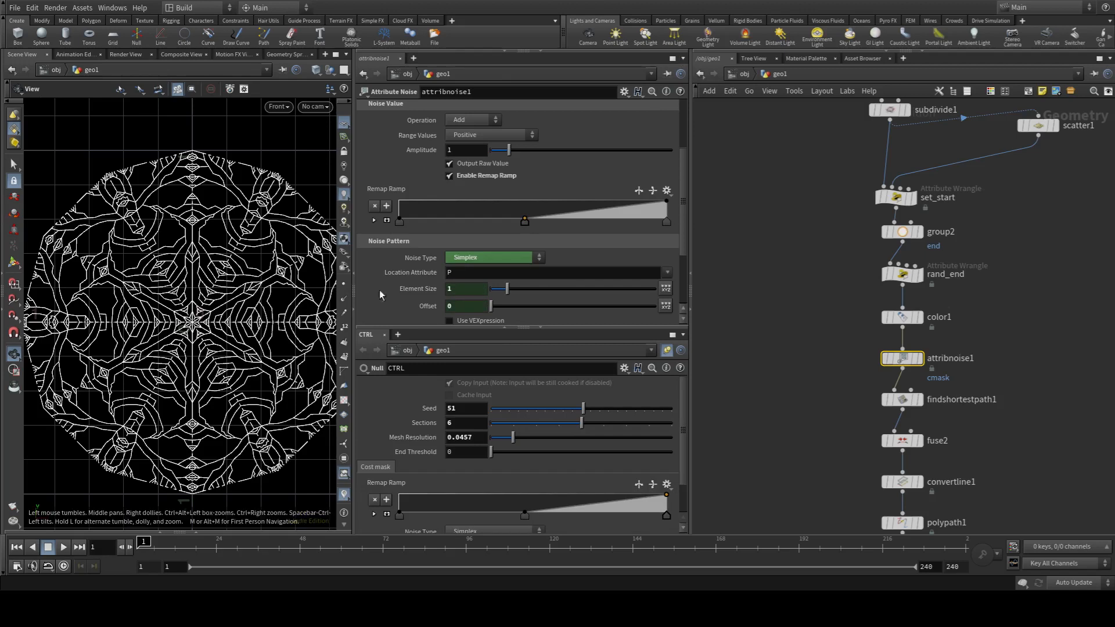
{"action": "scroll", "coordinate": [509, 481], "scroll_direction": "down", "scroll_amount": 1}
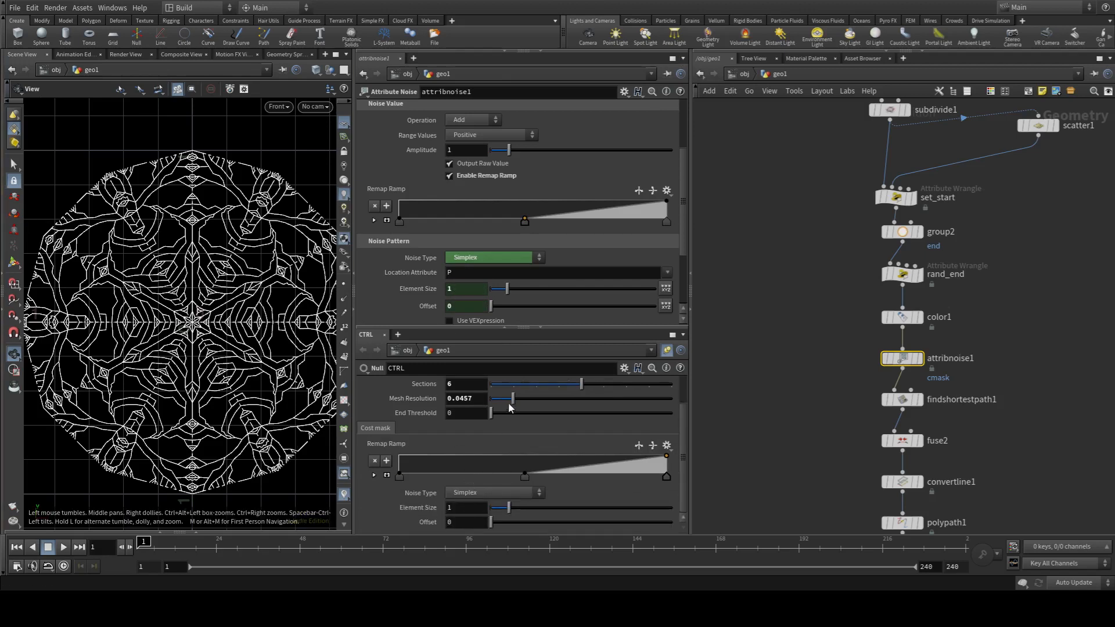
Step: Compare the pattern with findshortestpath1's Point Cost Attribute switched off and on, leaving it enabled
{"action": "left_click", "coordinate": [900, 403]}
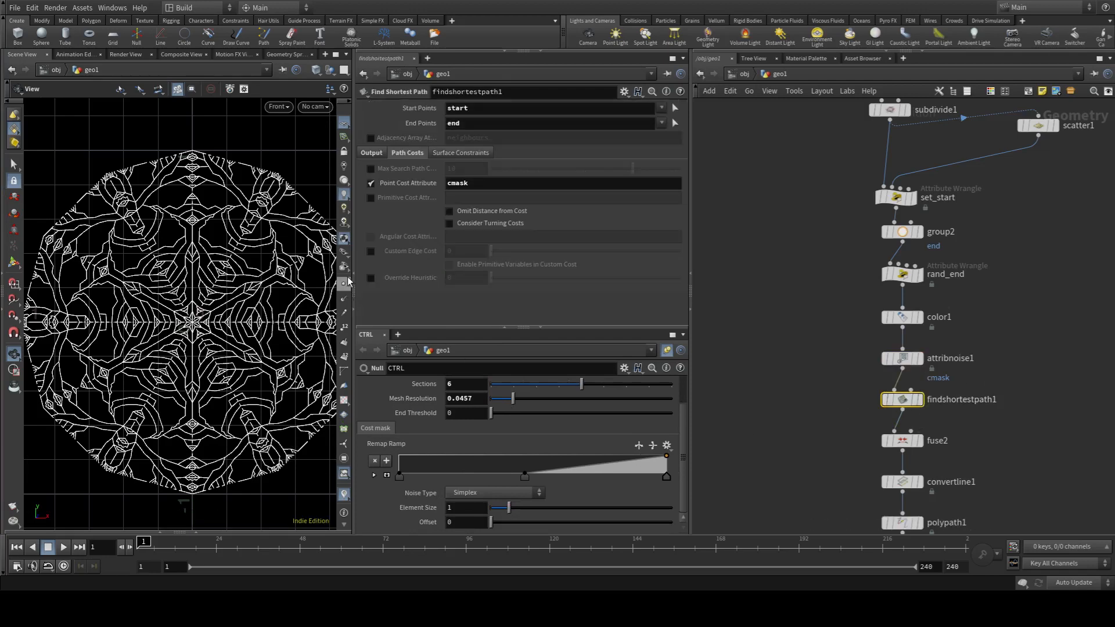
{"action": "left_click", "coordinate": [372, 184]}
{"action": "left_click", "coordinate": [372, 183]}
{"action": "left_click", "coordinate": [371, 184]}
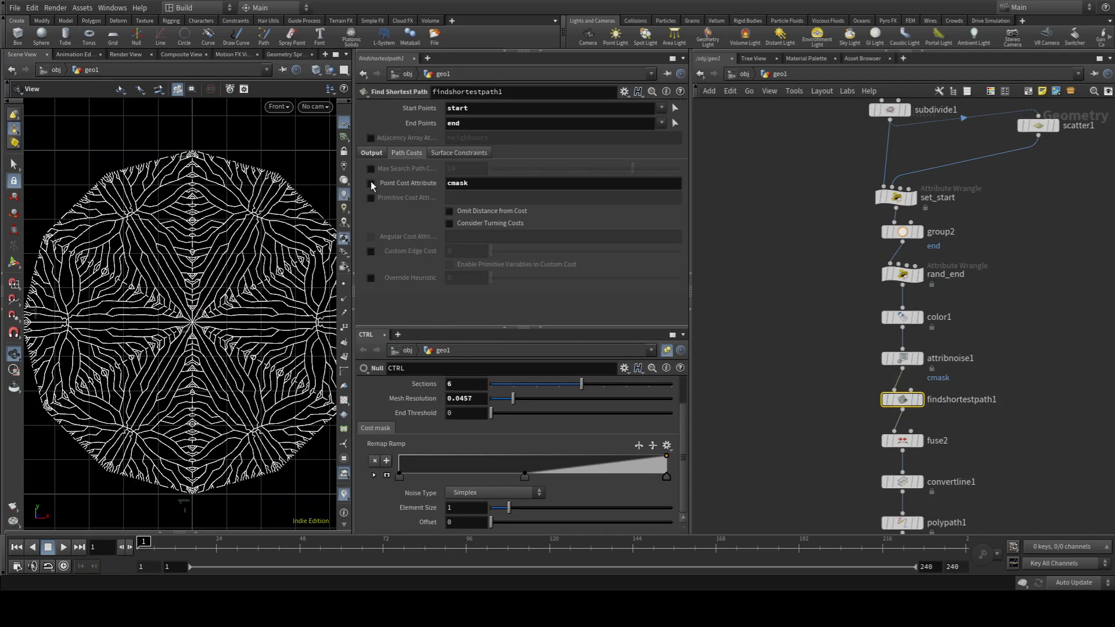
{"action": "left_click", "coordinate": [371, 183]}
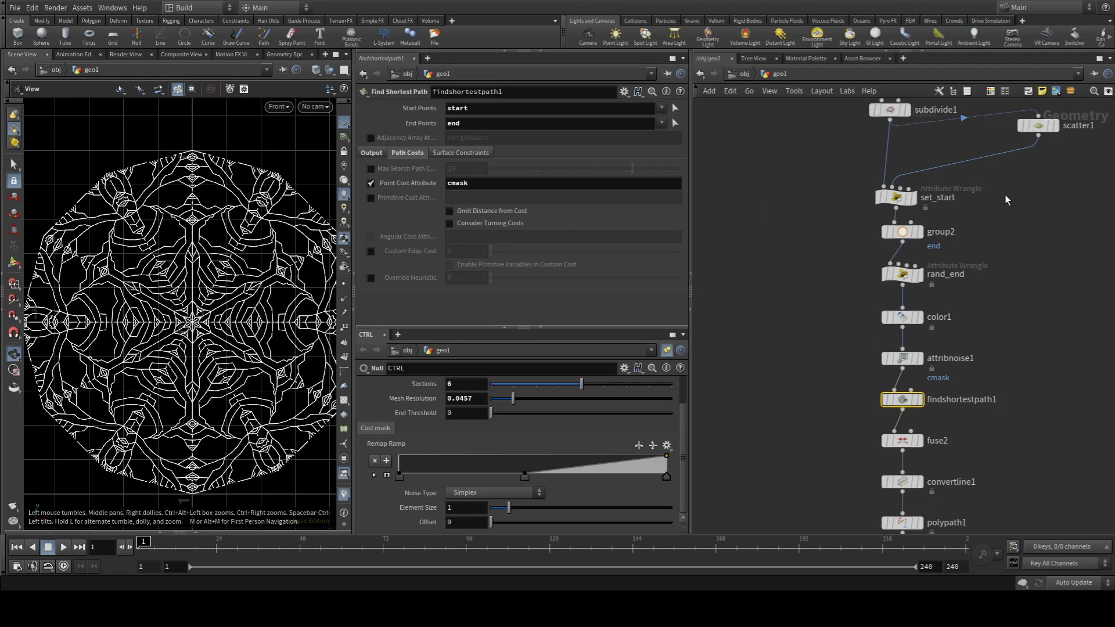
Step: Add a Cost Mask toggle to the CTRL null and link findshortestpath1's Point Cost Attribute checkbox to it
{"action": "left_click", "coordinate": [684, 538]}
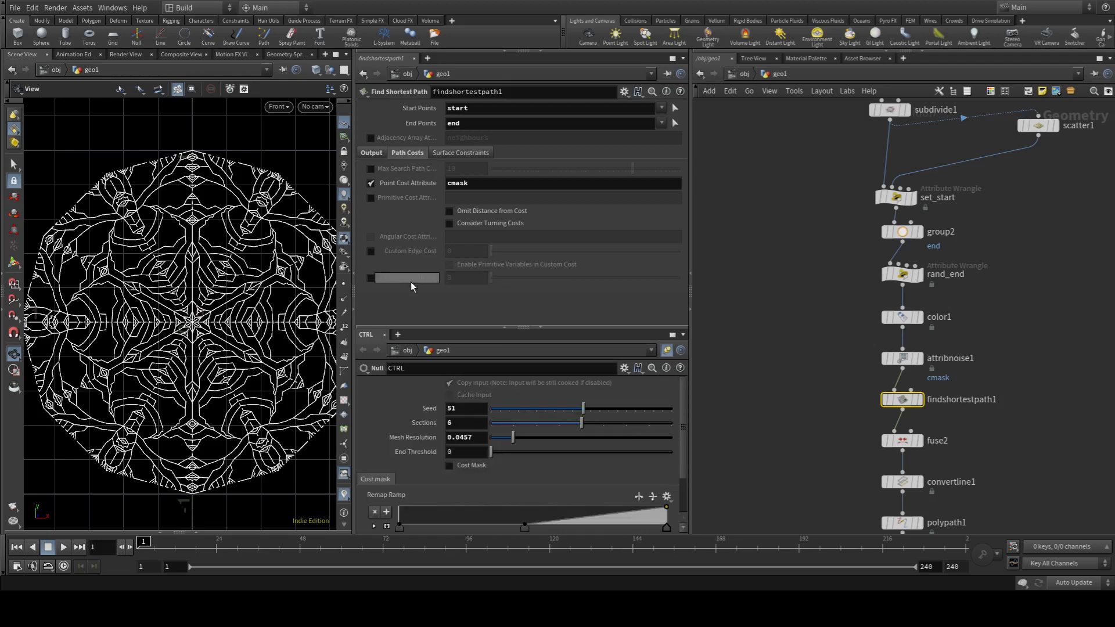
{"action": "left_click_drag", "start_coordinate": [498, 324], "coordinate": [498, 277]}
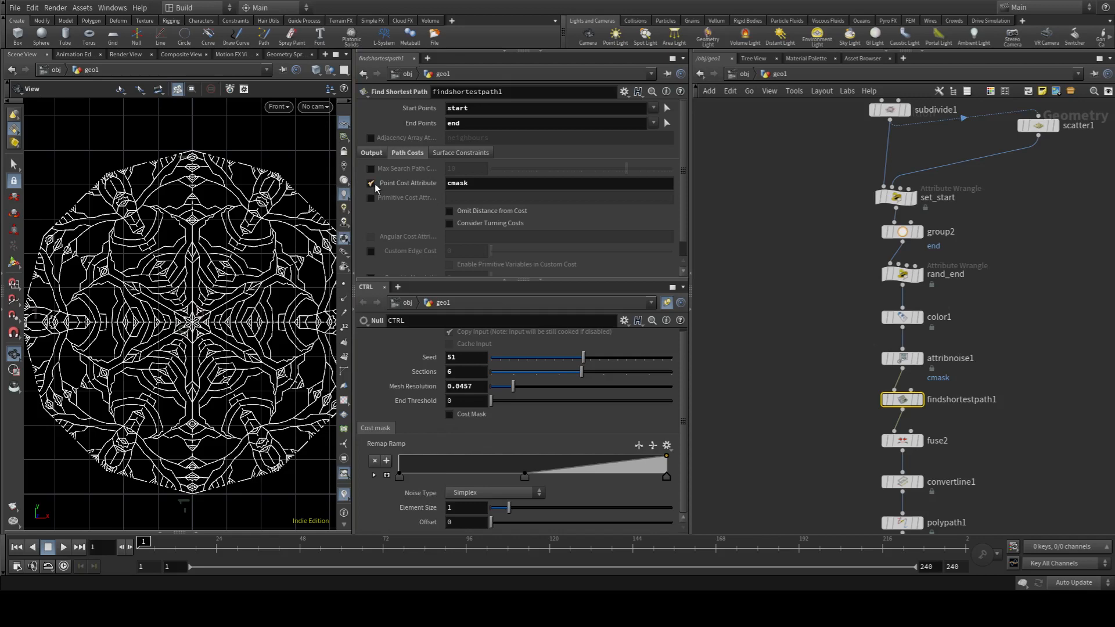
{"action": "left_click", "coordinate": [454, 294]}
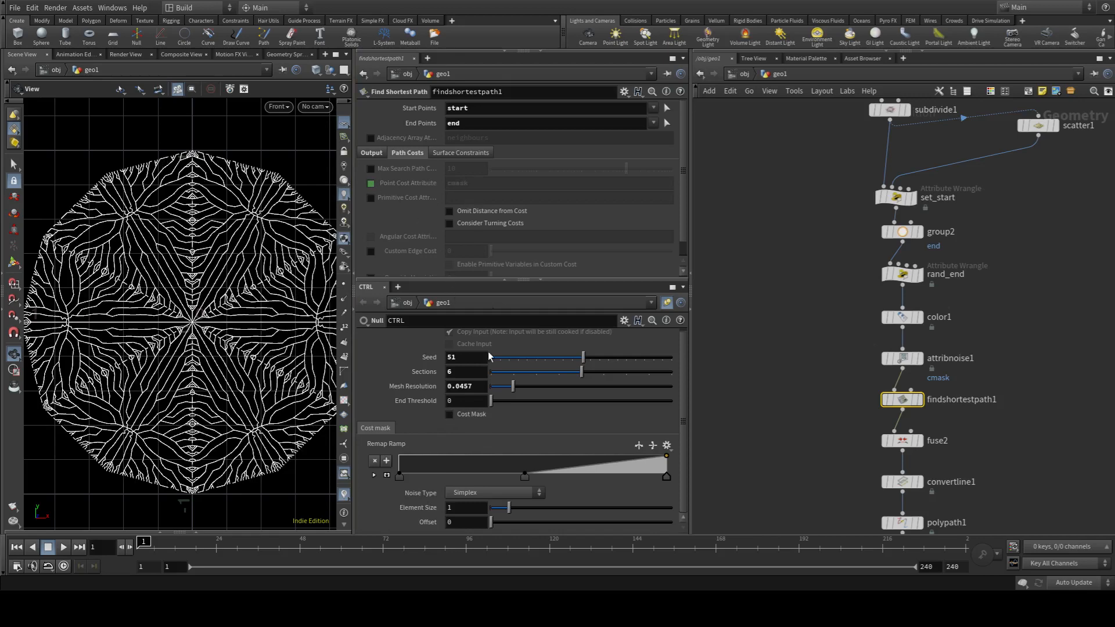
Step: Test the CTRL null's Cost Mask toggle by switching it on and off repeatedly, leaving it enabled
{"action": "left_click", "coordinate": [452, 417]}
{"action": "left_click", "coordinate": [452, 417]}
{"action": "left_click", "coordinate": [452, 416]}
{"action": "left_click", "coordinate": [452, 416]}
{"action": "left_click", "coordinate": [452, 416]}
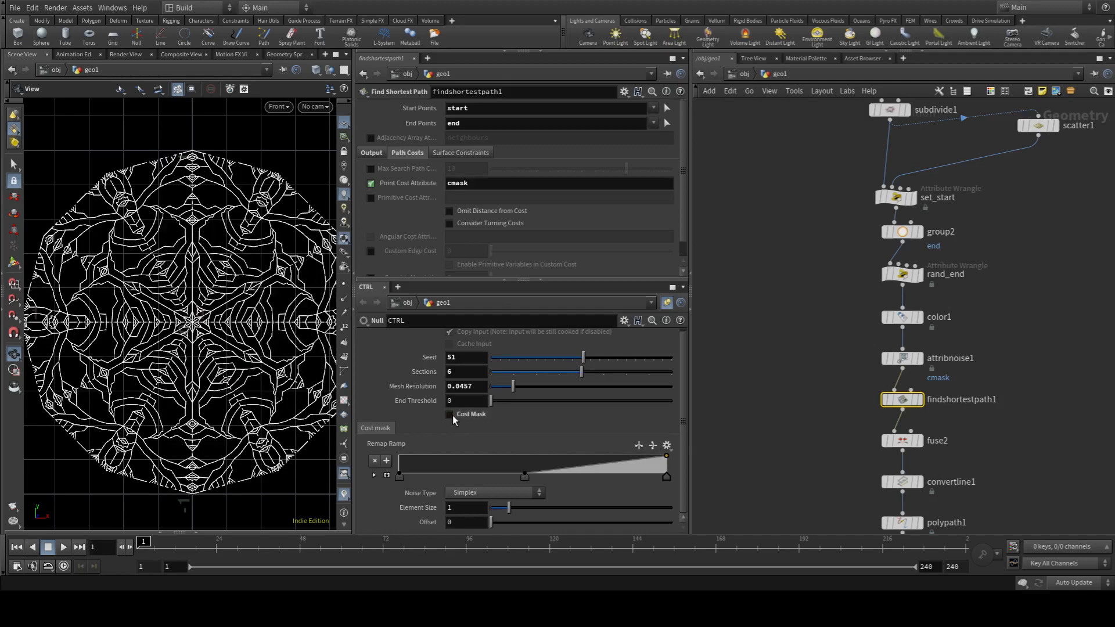
{"action": "left_click", "coordinate": [452, 416]}
{"action": "left_click", "coordinate": [452, 416]}
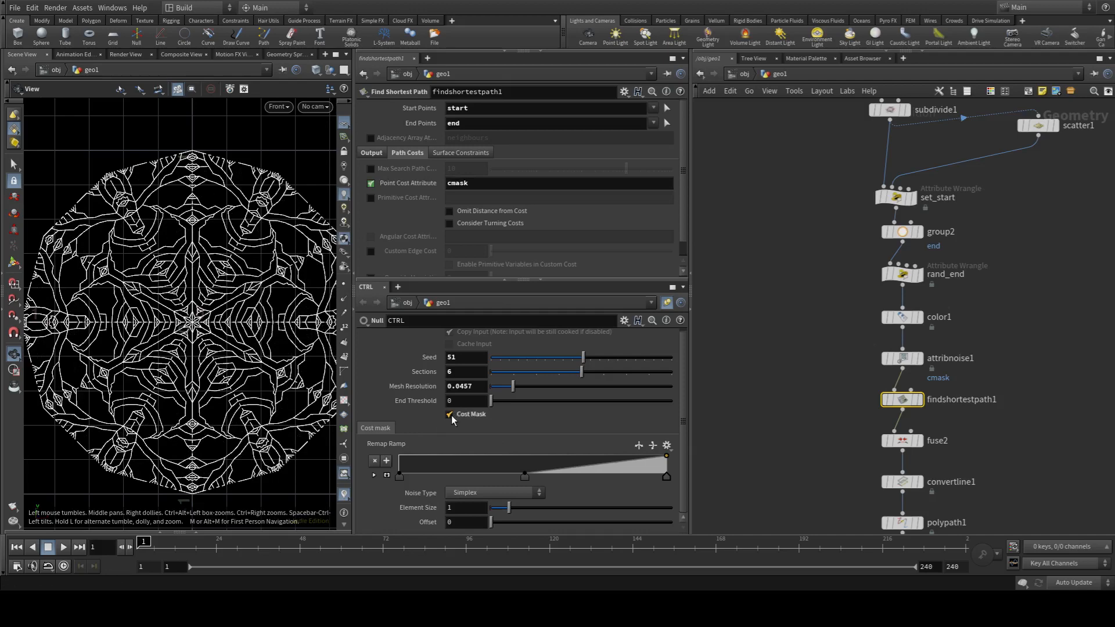
{"action": "left_click", "coordinate": [450, 415]}
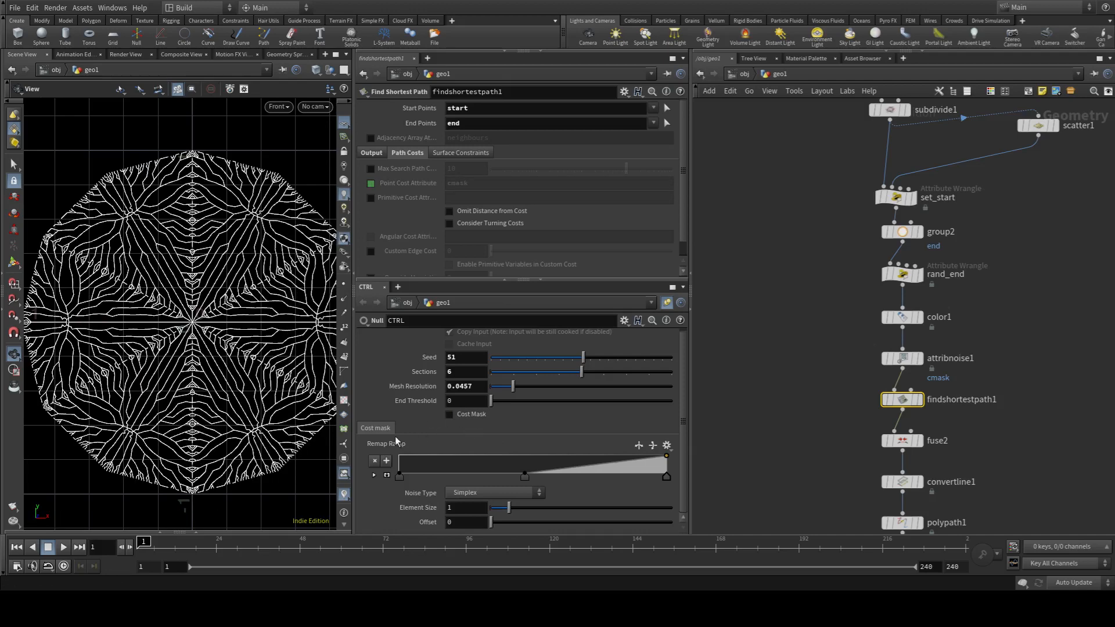
{"action": "left_click", "coordinate": [343, 473]}
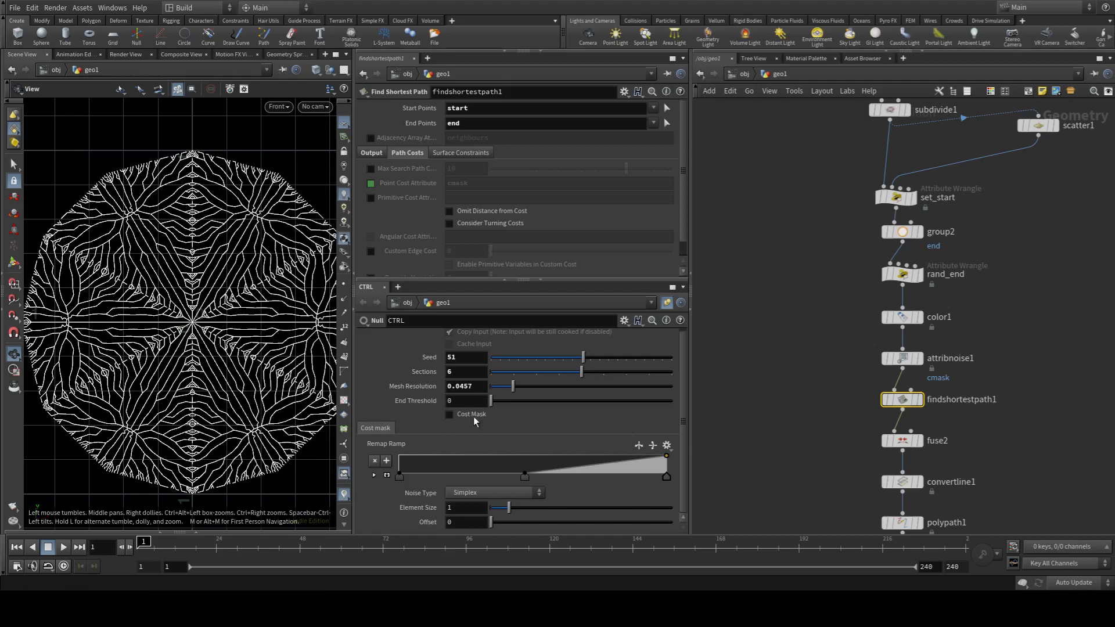
{"action": "left_click", "coordinate": [452, 415]}
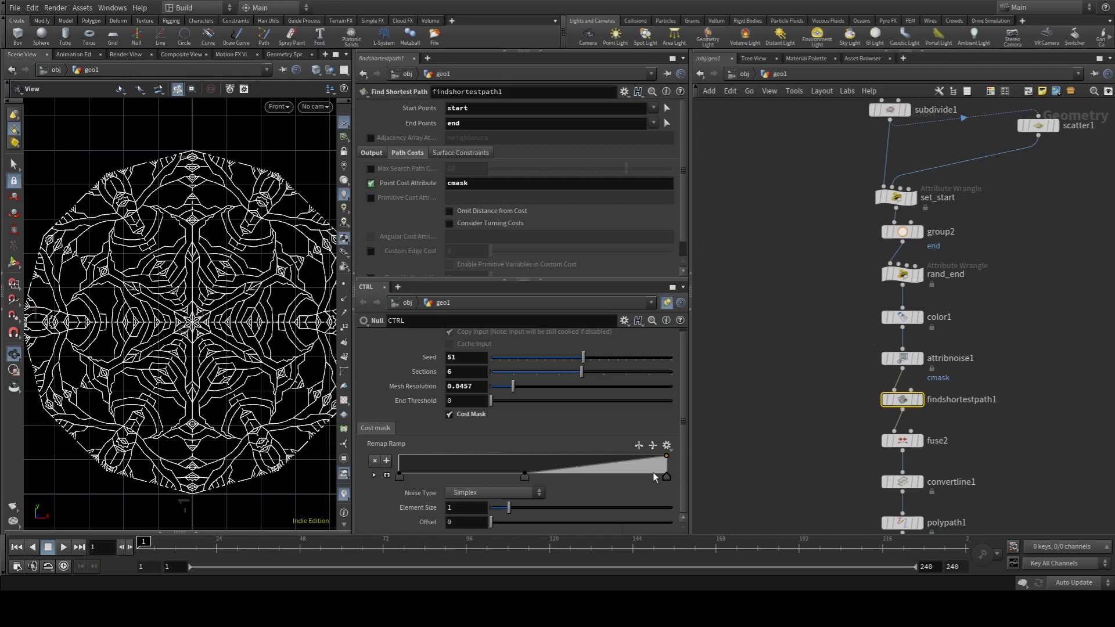
Step: Make the CTRL null's Cost mask folder hide while Cost Mask is disabled, and check it by switching the toggle
{"action": "left_click_drag", "start_coordinate": [616, 538], "coordinate": [739, 535]}
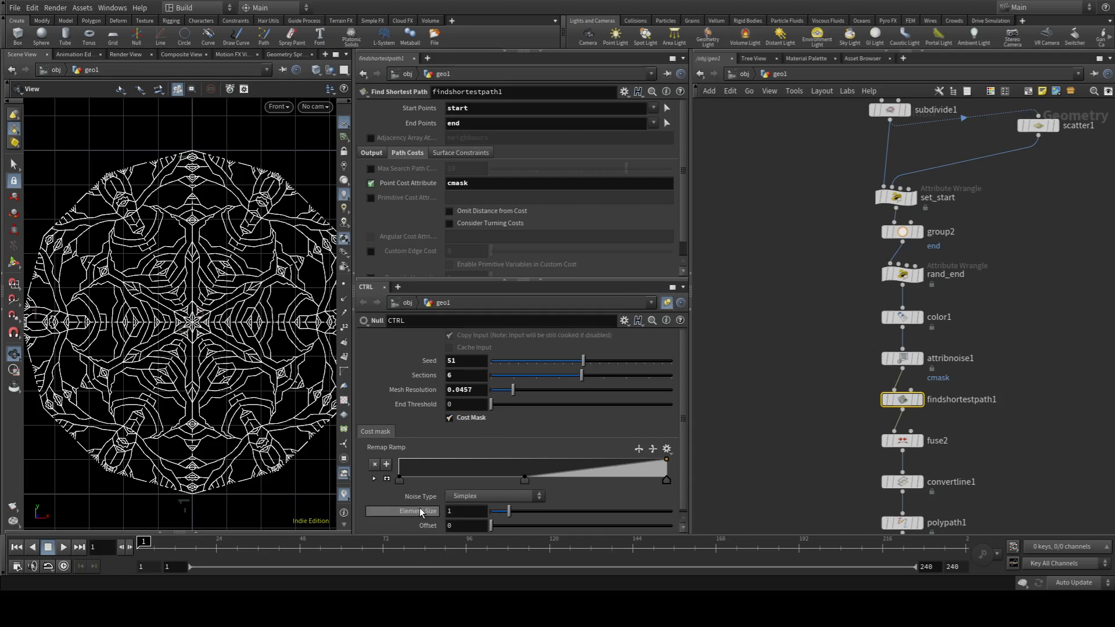
{"action": "scroll", "coordinate": [419, 508], "scroll_direction": "down", "scroll_amount": 1}
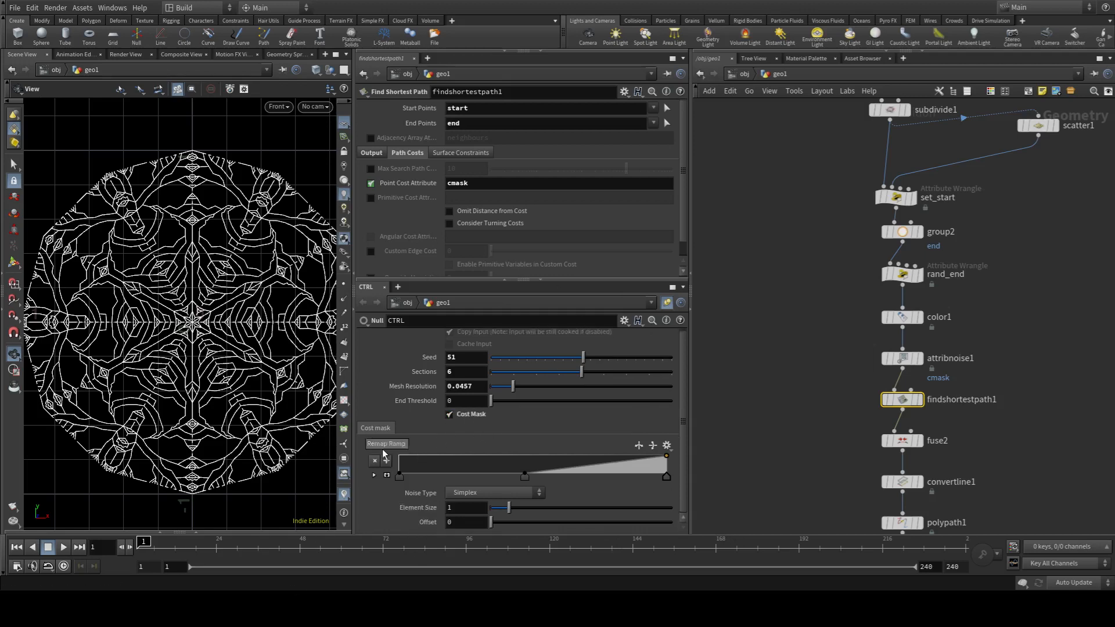
{"action": "left_click", "coordinate": [450, 415]}
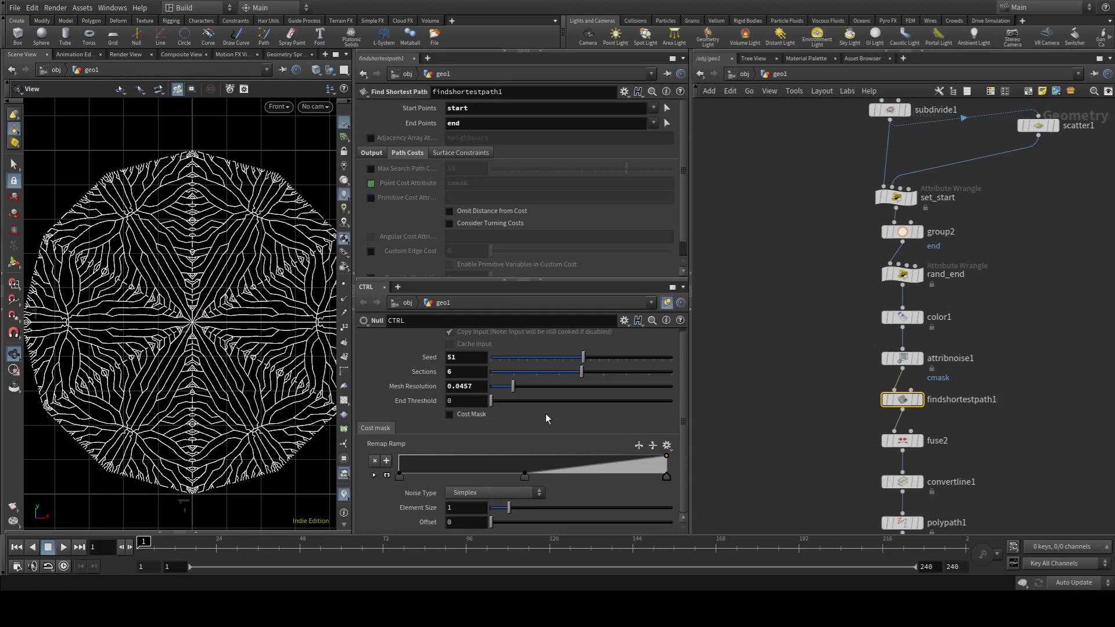
{"action": "left_click", "coordinate": [450, 414]}
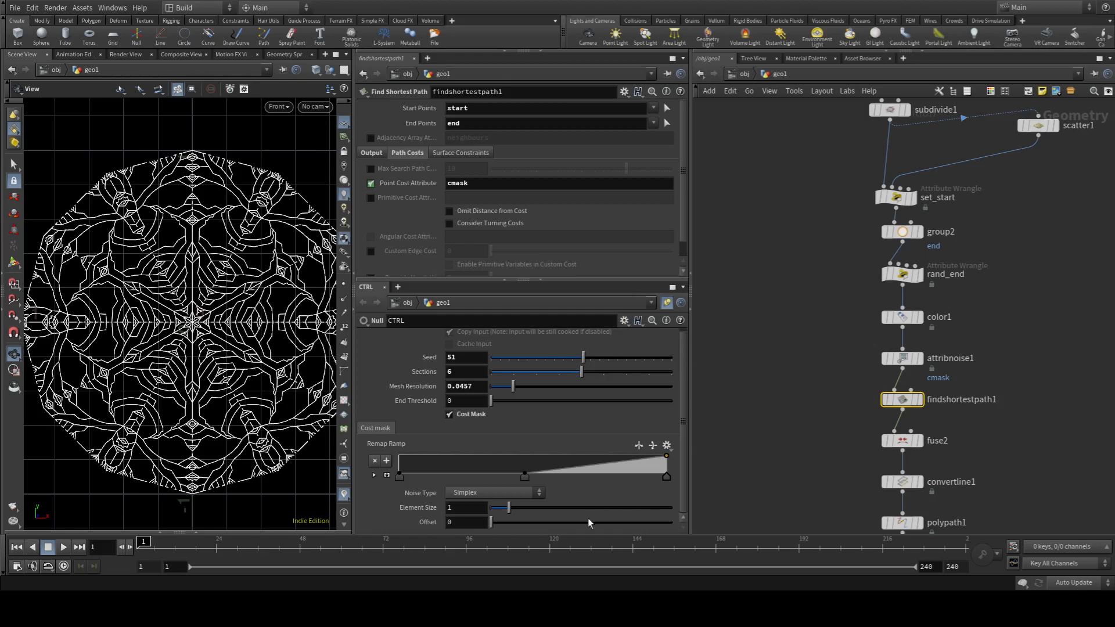
{"action": "scroll", "coordinate": [656, 525], "scroll_direction": "up", "scroll_amount": 1}
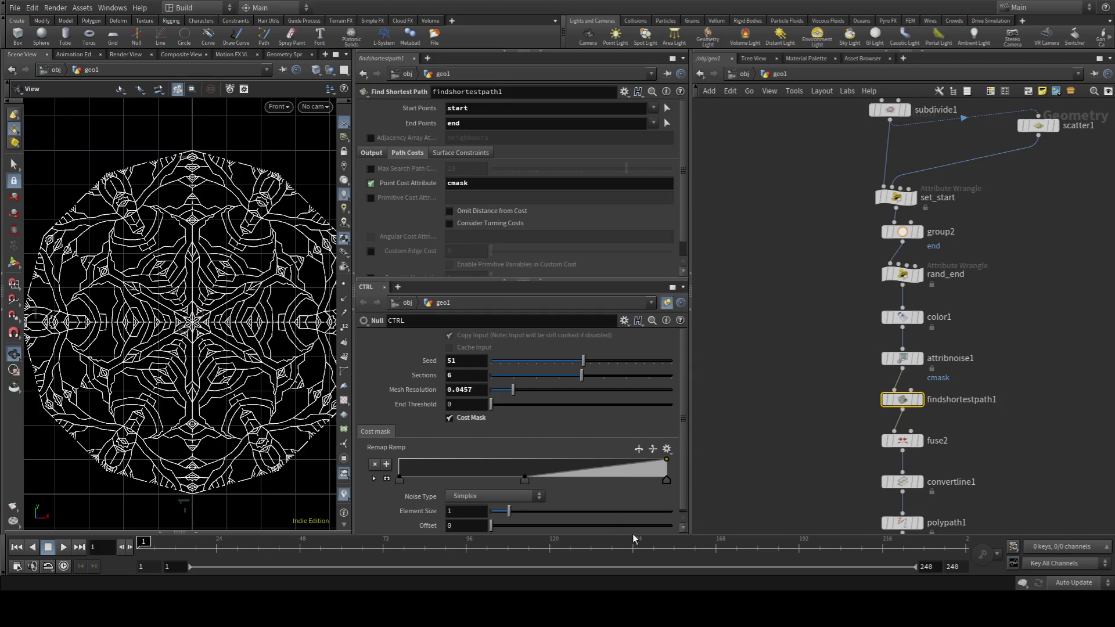
{"action": "left_click", "coordinate": [455, 417]}
{"action": "left_click", "coordinate": [454, 417]}
{"action": "left_click", "coordinate": [455, 417]}
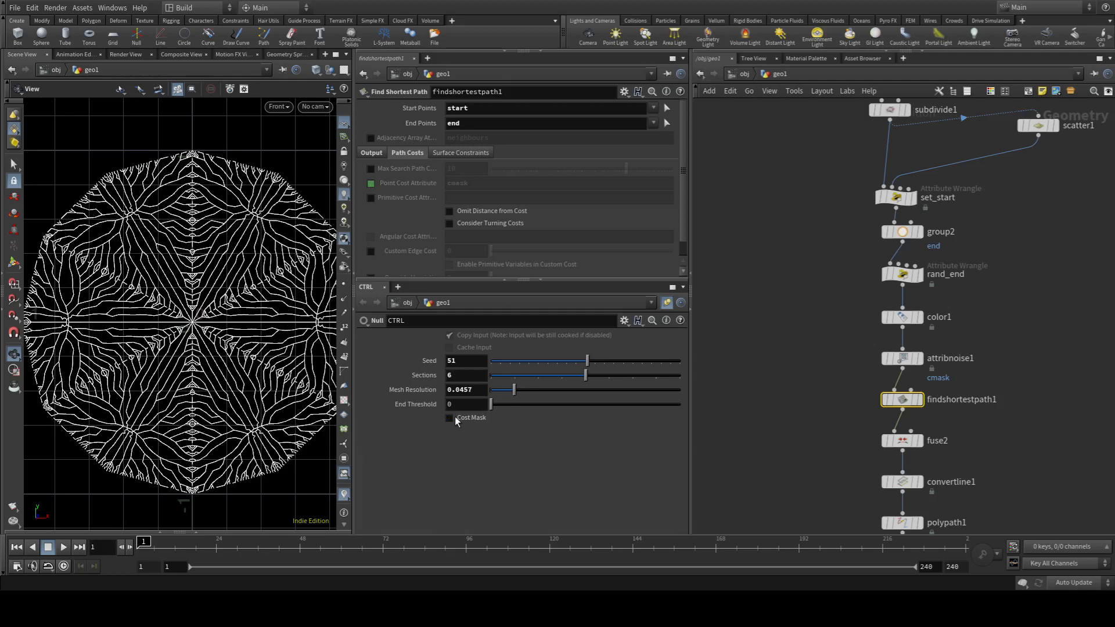
{"action": "left_click", "coordinate": [461, 420]}
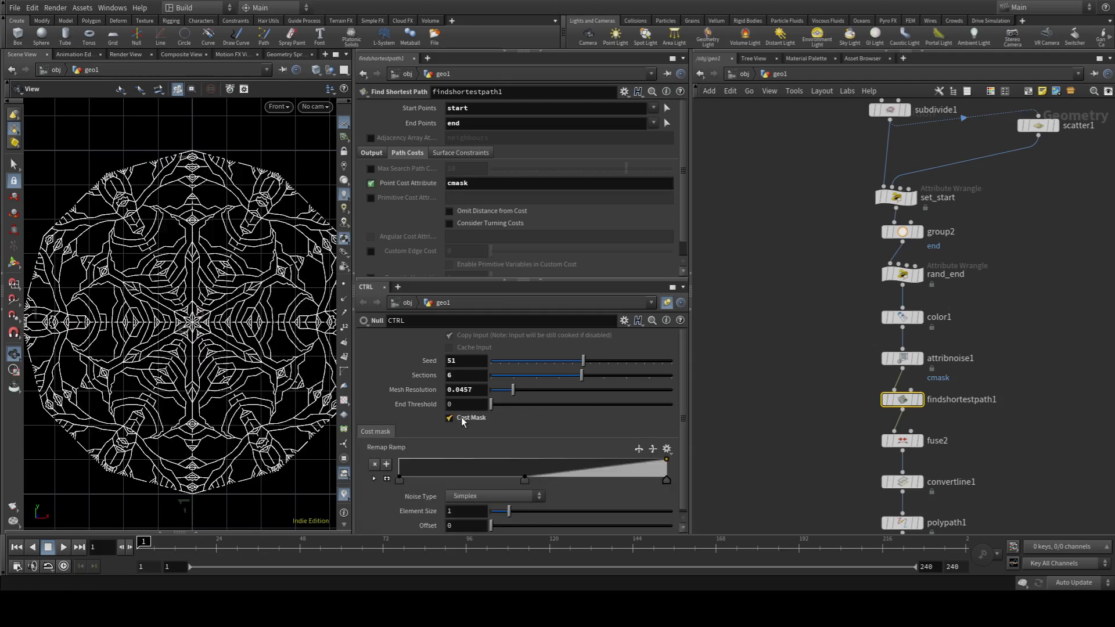
{"action": "left_click", "coordinate": [469, 418]}
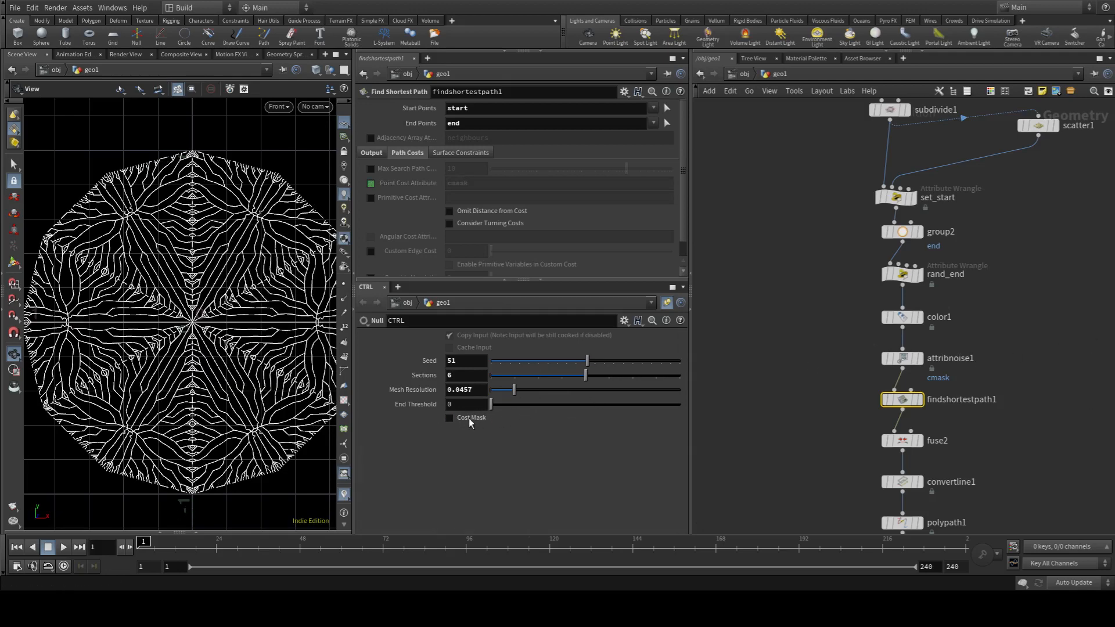
{"action": "left_click", "coordinate": [468, 418]}
{"action": "left_click", "coordinate": [468, 418]}
Step: Enlarge the CTRL null's parameter area to fit the Cost mask folder, and leave Cost Mask enabled
{"action": "left_click_drag", "start_coordinate": [495, 281], "coordinate": [494, 240]}
{"action": "left_click", "coordinate": [461, 376]}
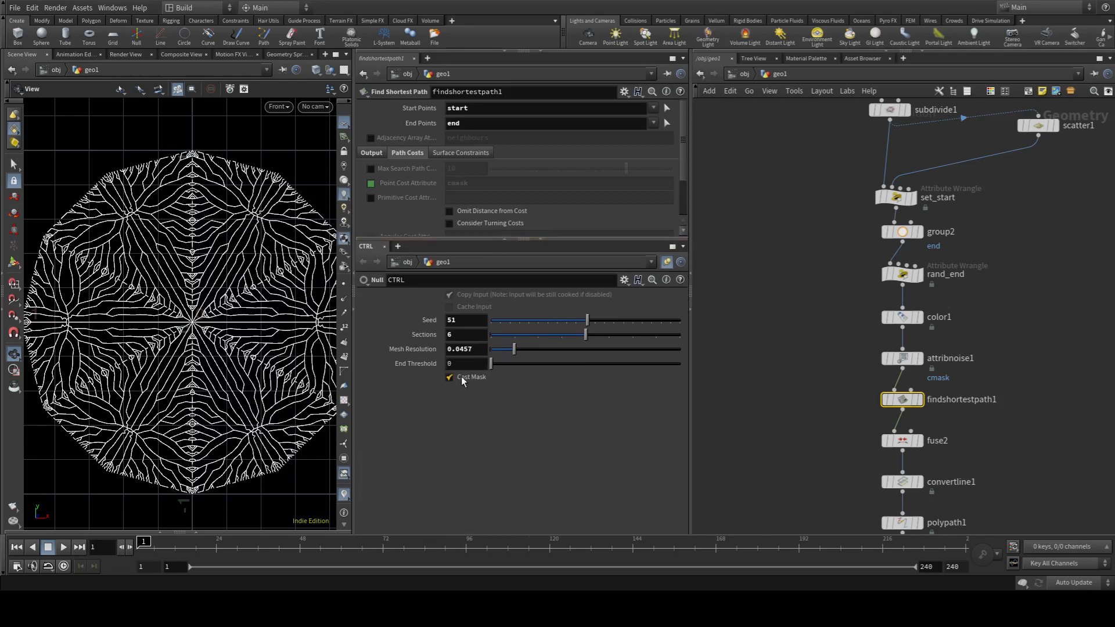
{"action": "left_click", "coordinate": [462, 377]}
{"action": "scroll", "coordinate": [967, 170], "scroll_direction": "down", "scroll_amount": 5}
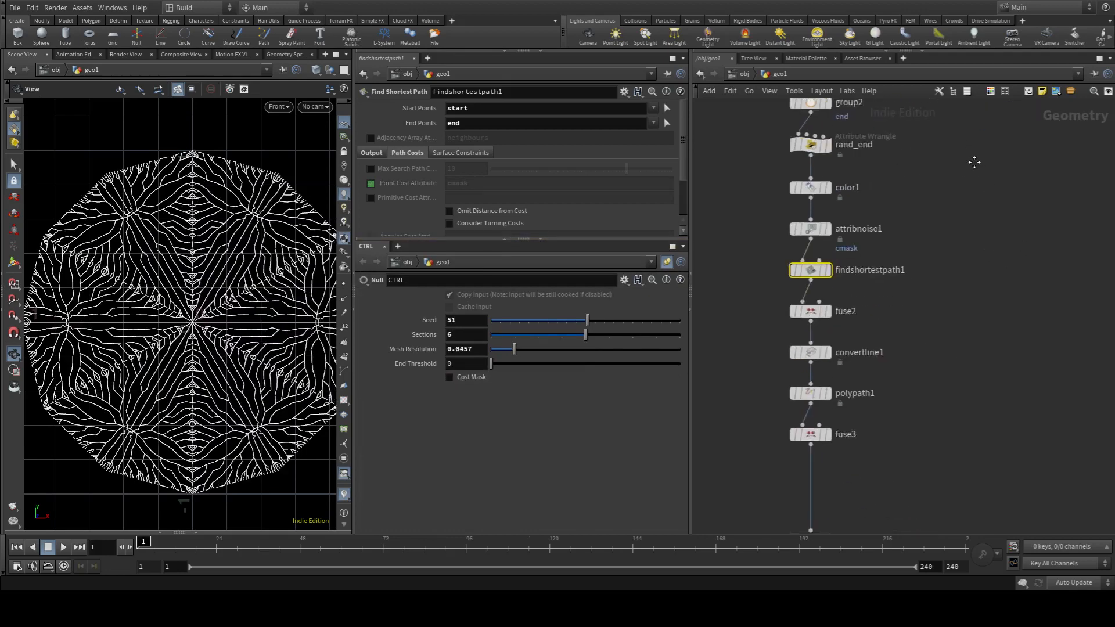
{"action": "scroll", "coordinate": [934, 302], "scroll_direction": "up", "scroll_amount": 2}
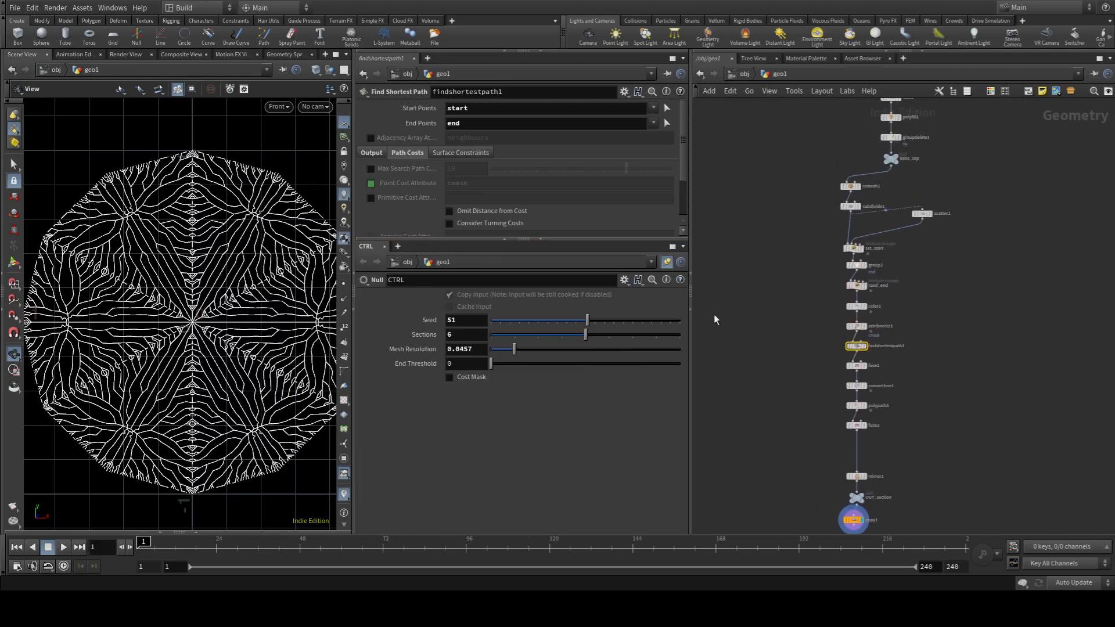
{"action": "left_click", "coordinate": [459, 378]}
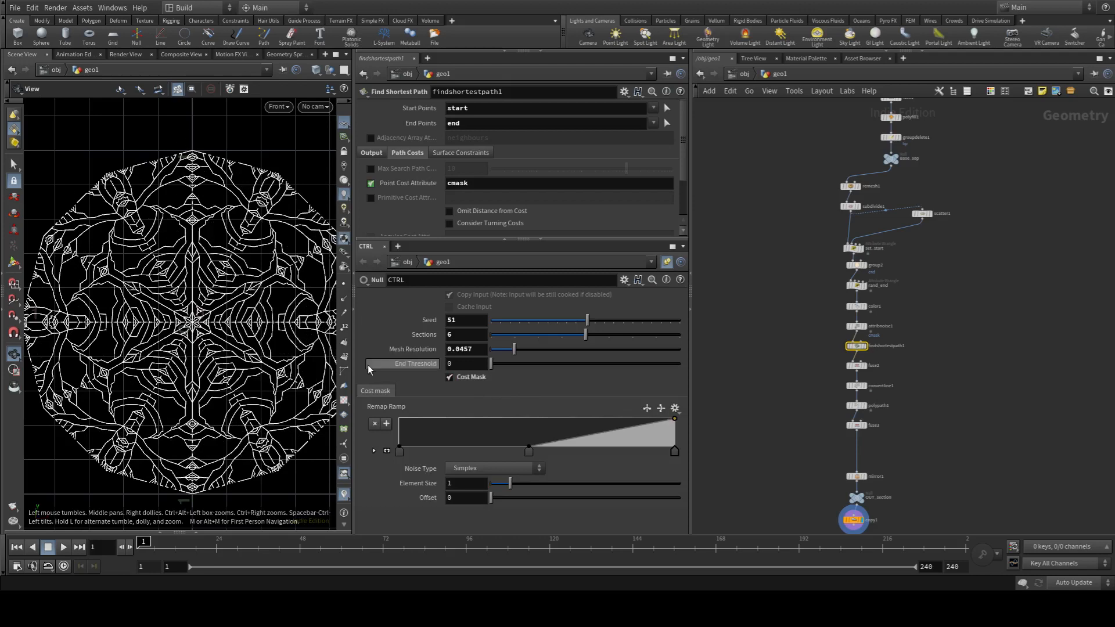
Step: Display subdivide1 and examine the wedge's triangulated mesh
{"action": "middle_click_drag", "start_coordinate": [1004, 221], "coordinate": [987, 418]}
{"action": "middle_click_drag", "start_coordinate": [917, 446], "coordinate": [909, 396]}
{"action": "scroll", "coordinate": [848, 372], "scroll_direction": "up", "scroll_amount": 3}
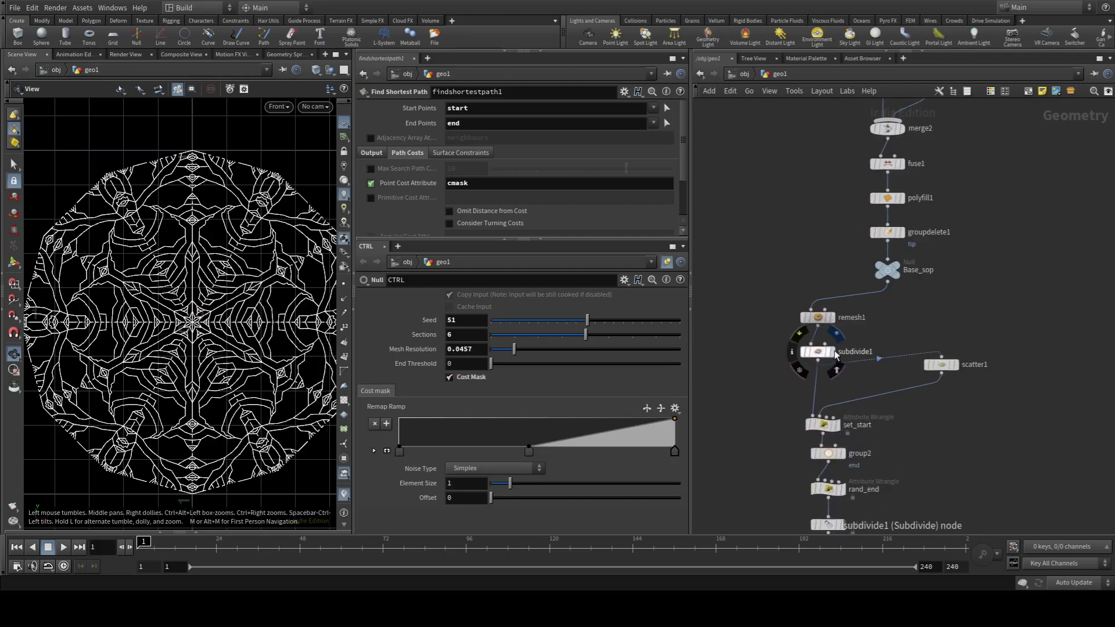
{"action": "left_click", "coordinate": [833, 352]}
{"action": "scroll", "coordinate": [155, 213], "scroll_direction": "up", "scroll_amount": 5}
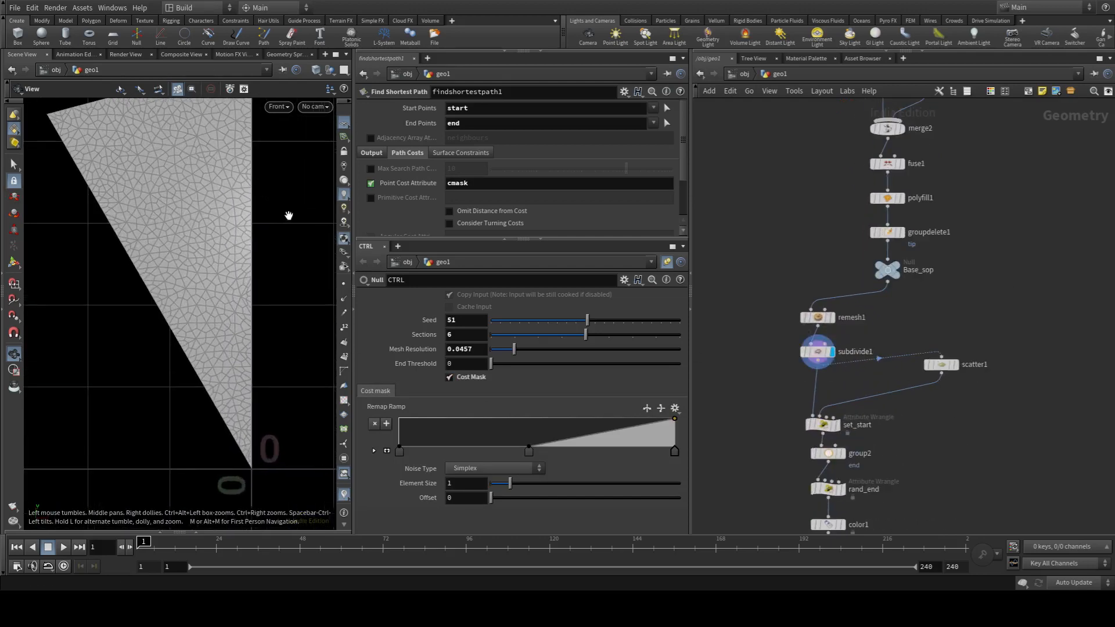
{"action": "middle_click_drag", "start_coordinate": [199, 197], "coordinate": [153, 253]}
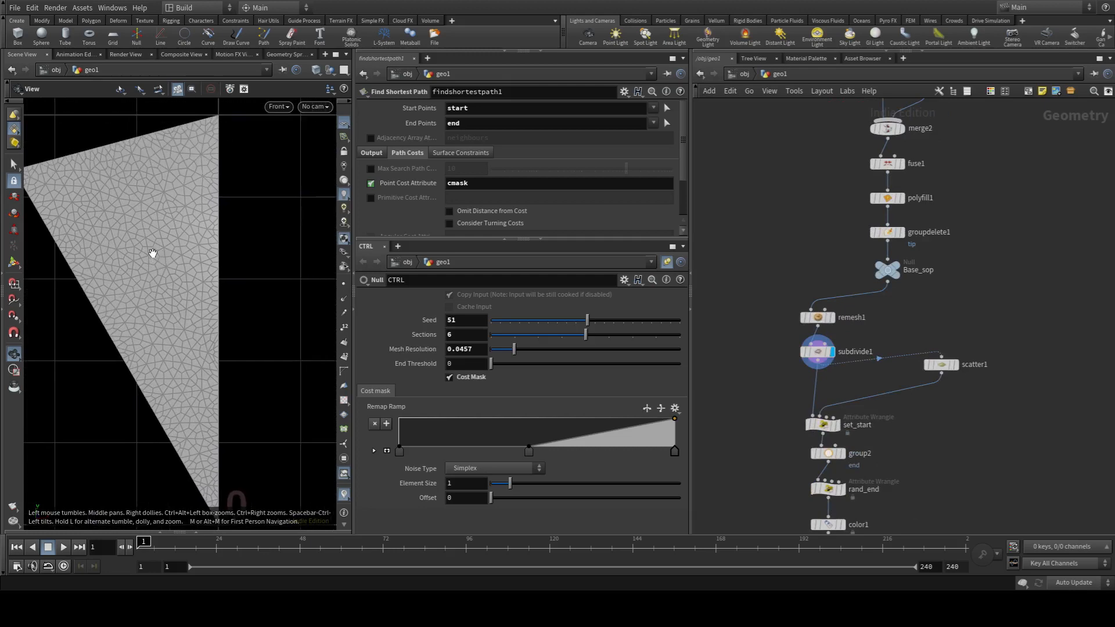
{"action": "scroll", "coordinate": [152, 253], "scroll_direction": "down", "scroll_amount": 2}
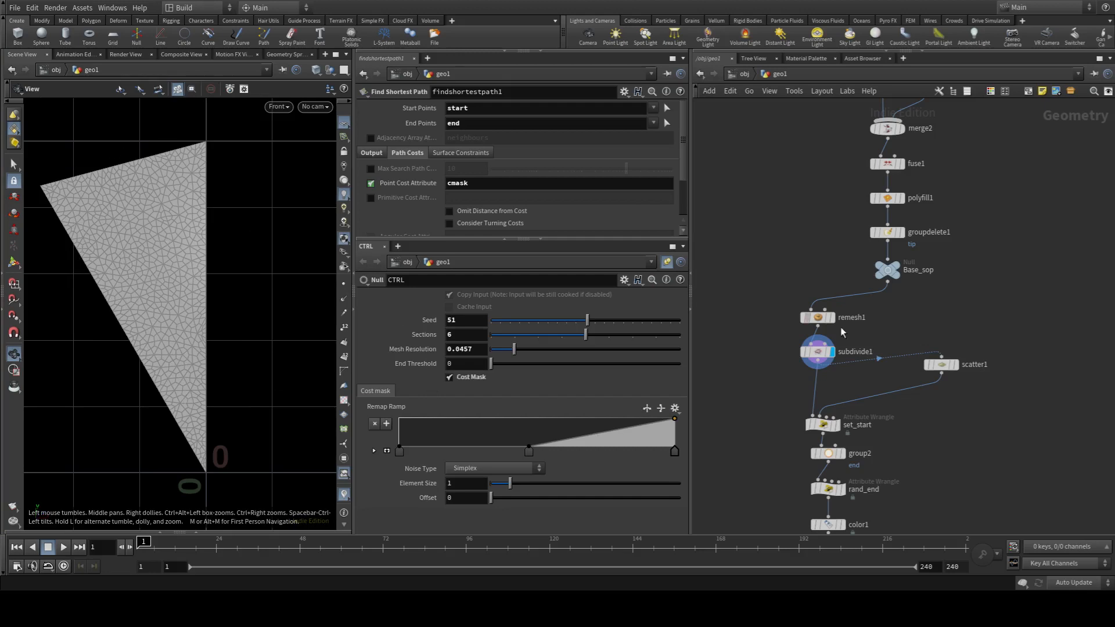
Step: Move subdivide1, scatter1 and the nodes following them down together, opening a gap below remesh1
{"action": "middle_click_drag", "start_coordinate": [1034, 380], "coordinate": [1031, 299]}
{"action": "left_click_drag", "start_coordinate": [942, 289], "coordinate": [909, 303]}
{"action": "scroll", "coordinate": [919, 292], "scroll_direction": "down", "scroll_amount": 6}
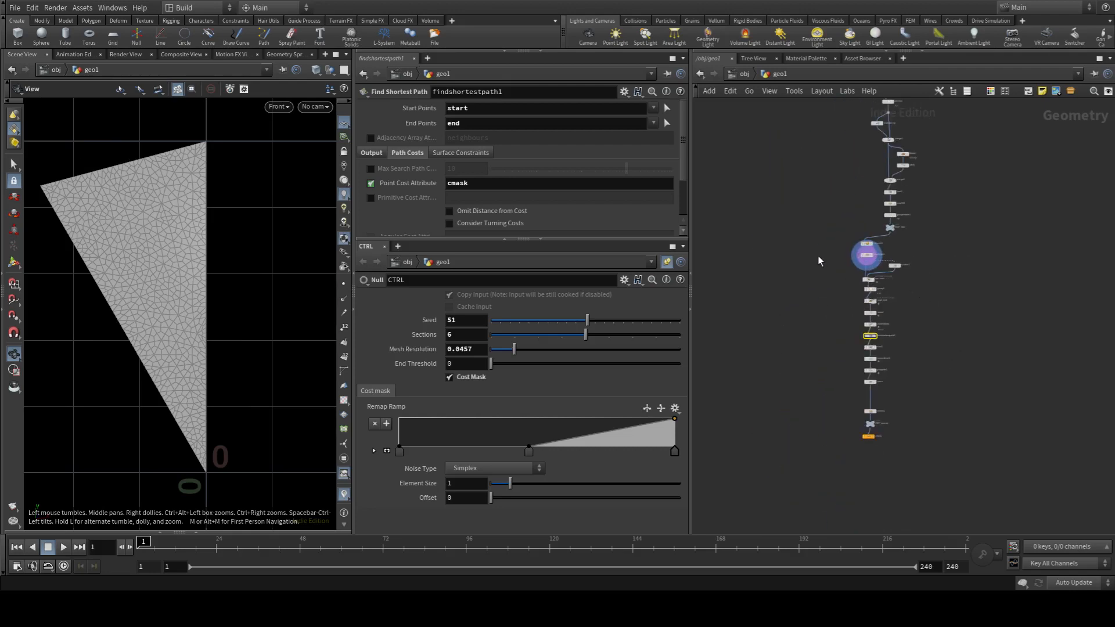
{"action": "left_click_drag", "start_coordinate": [819, 257], "coordinate": [999, 452]}
{"action": "scroll", "coordinate": [899, 311], "scroll_direction": "up", "scroll_amount": 5}
{"action": "mouse_move", "coordinate": [891, 160]}
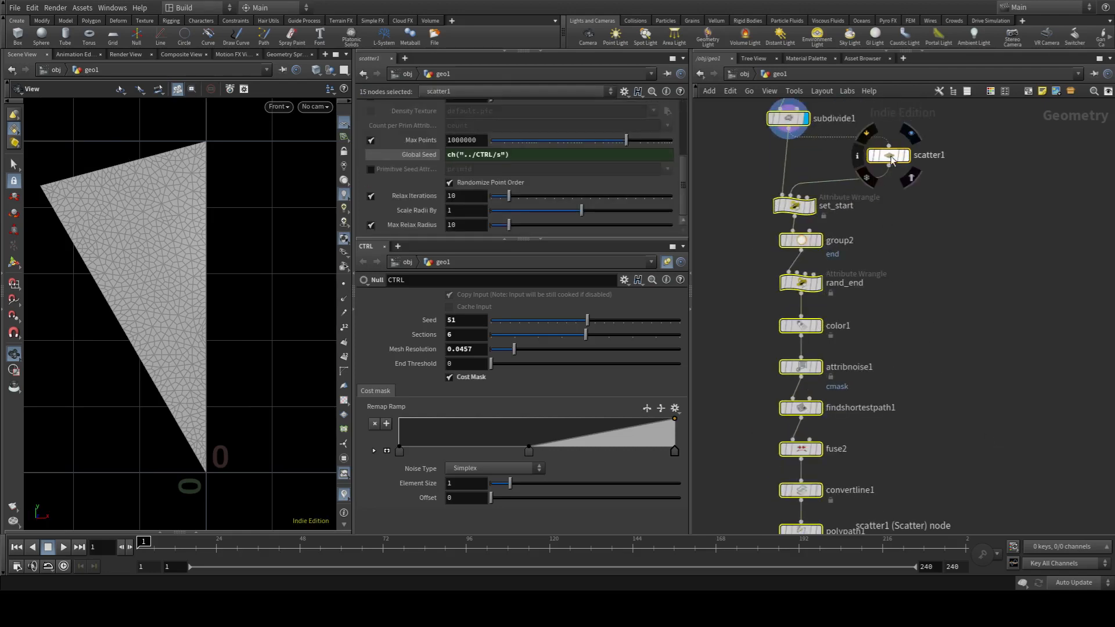
{"action": "middle_click_drag", "start_coordinate": [891, 159], "coordinate": [883, 233]}
{"action": "middle_click_drag", "start_coordinate": [927, 158], "coordinate": [946, 301]}
{"action": "left_click", "coordinate": [946, 301]}
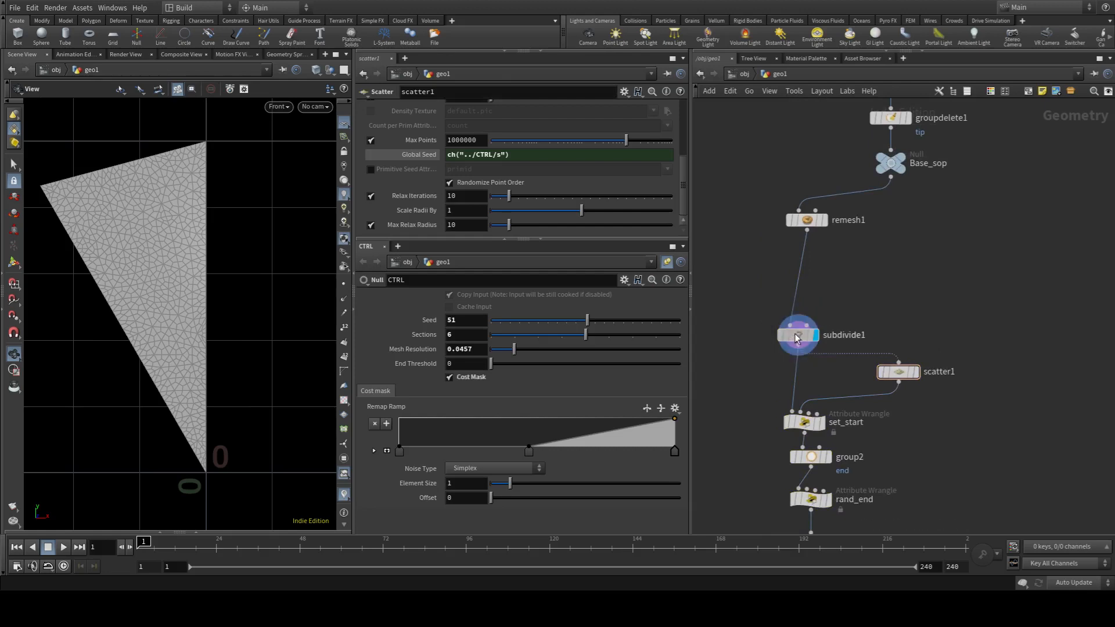
Step: Move subdivide1 up beneath remesh1 and add a dot to its output wire where it branches to scatter1 and set_start
{"action": "left_click_drag", "start_coordinate": [794, 333], "coordinate": [804, 266]}
{"action": "left_click_drag", "start_coordinate": [834, 311], "coordinate": [797, 339], "text": "alt"}
{"action": "middle_click_drag", "start_coordinate": [889, 311], "coordinate": [886, 380]}
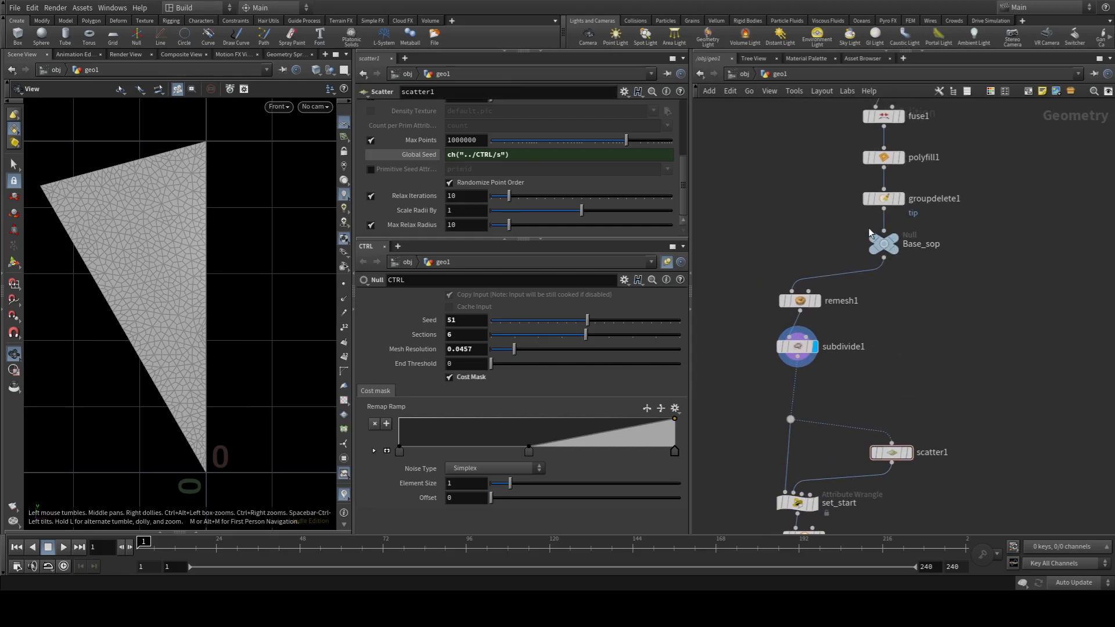
Step: Branch a Divide node off Base_sop, display it, and turn off its Convex Polygons option
{"action": "left_click", "coordinate": [884, 262]}
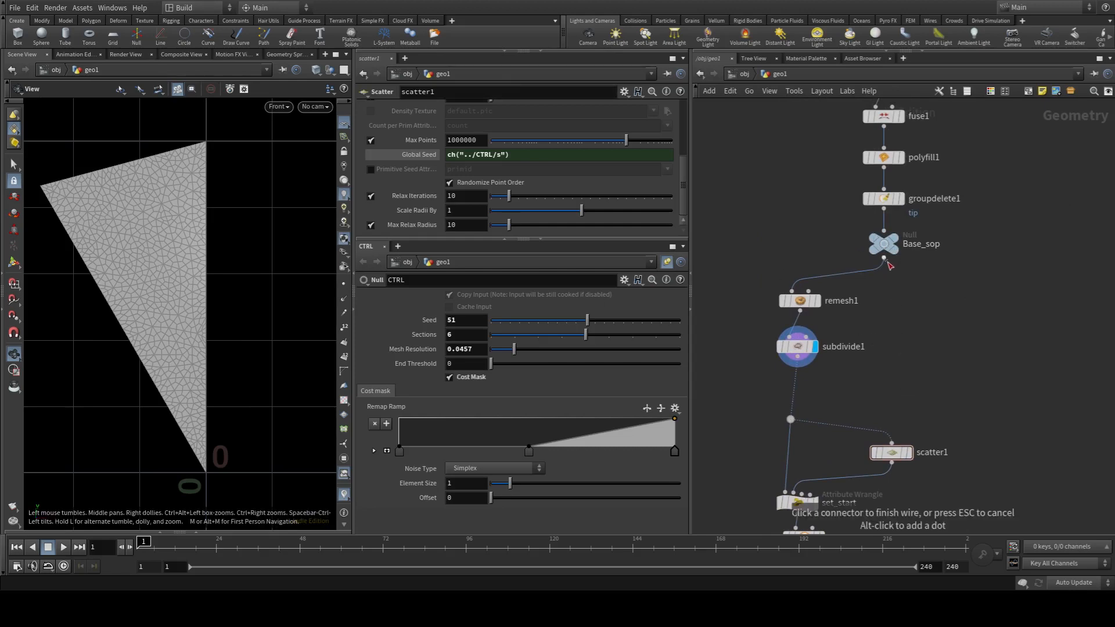
{"action": "key", "text": "Return"}
{"action": "left_click", "coordinate": [925, 316]}
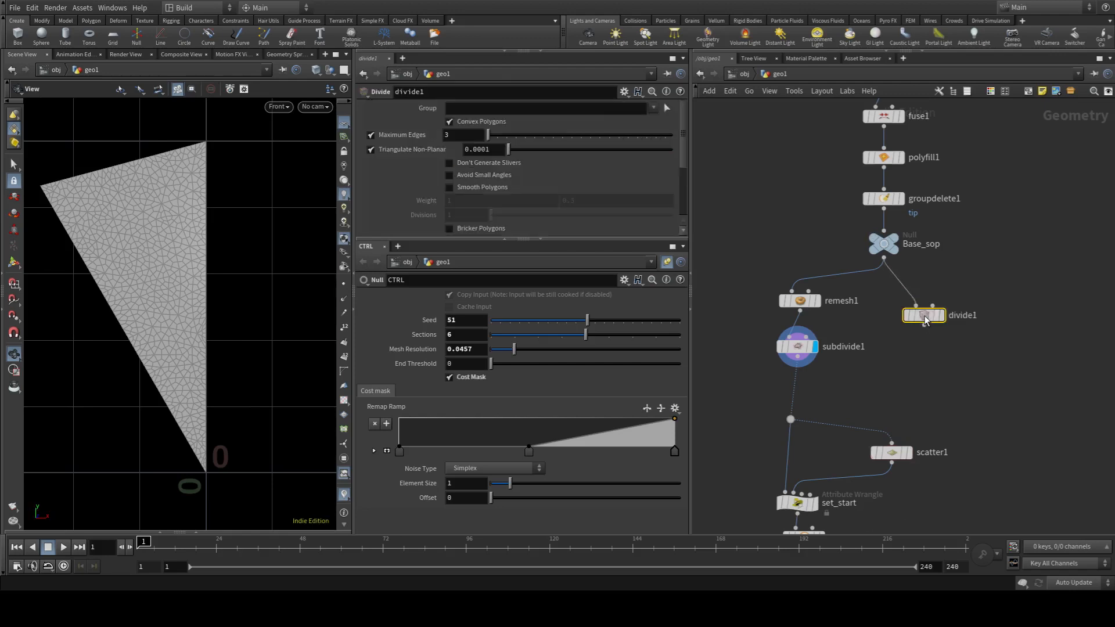
{"action": "left_click", "coordinate": [941, 316]}
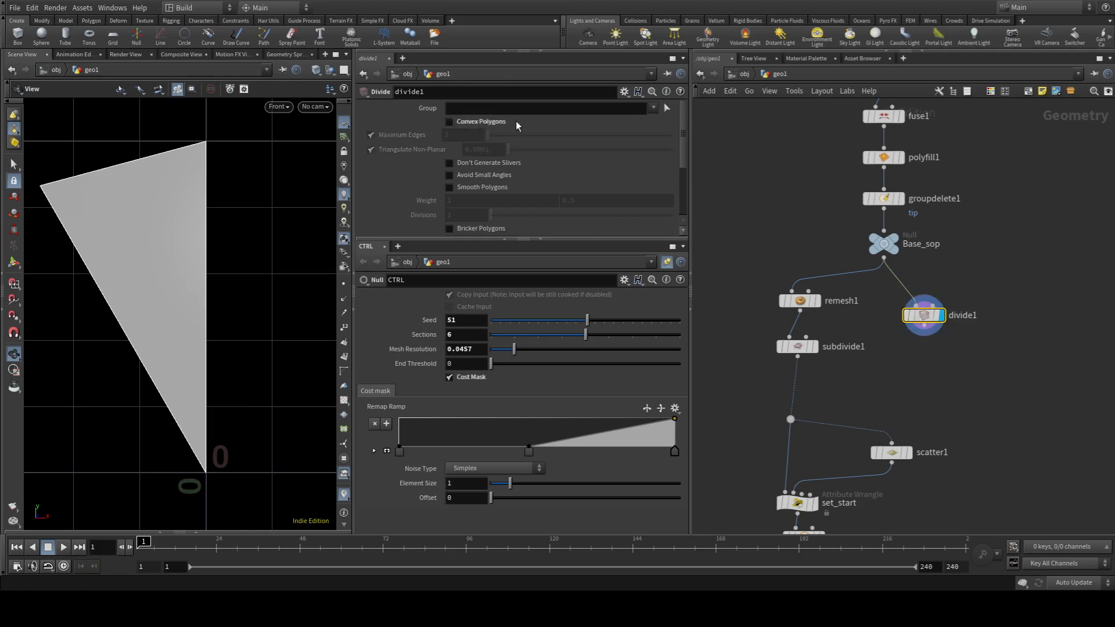
Step: Enable Bricker Polygons on divide1 and link its X size to the CTRL null's Mesh Resolution
{"action": "scroll", "coordinate": [517, 120], "scroll_direction": "down", "scroll_amount": 5}
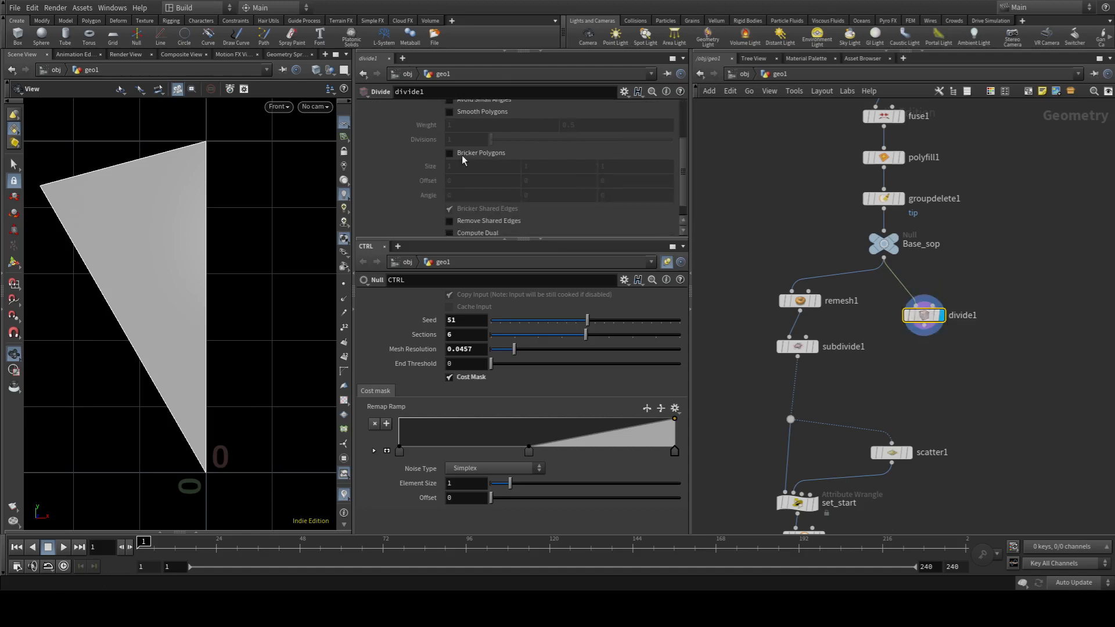
{"action": "left_click", "coordinate": [461, 155]}
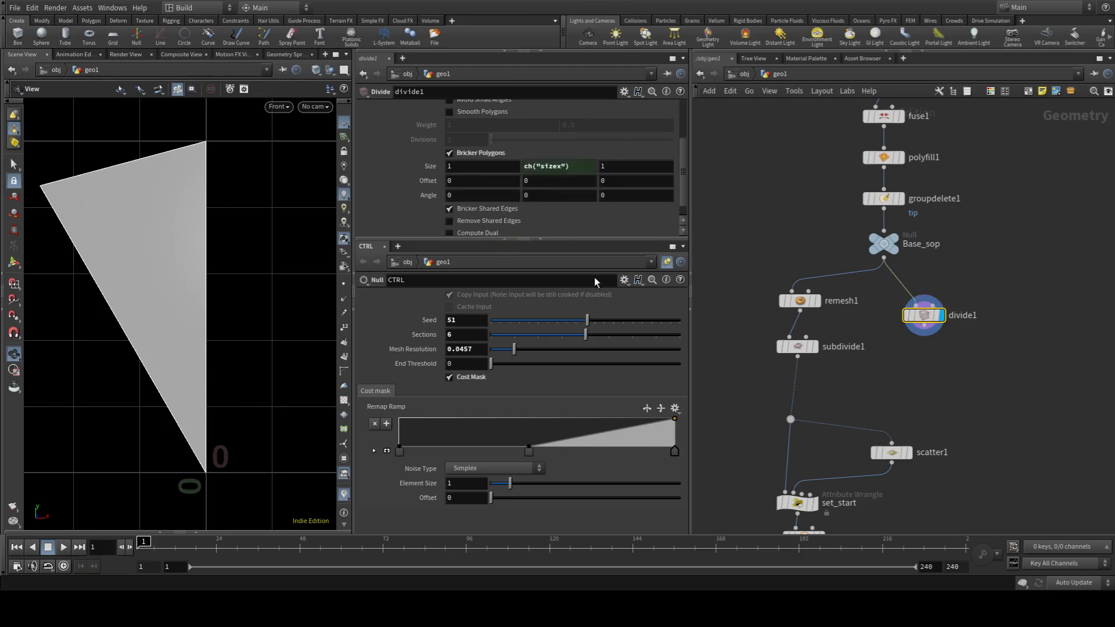
{"action": "left_click", "coordinate": [412, 168]}
{"action": "left_click", "coordinate": [515, 280]}
{"action": "left_click", "coordinate": [431, 170]}
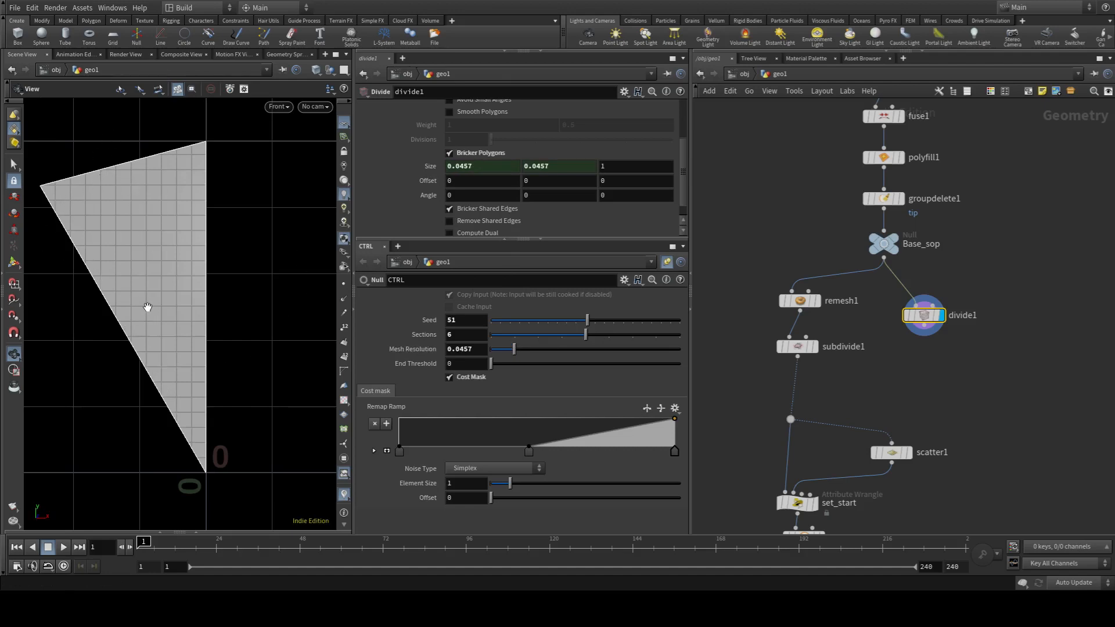
Step: Insert a Switch node between subdivide1 and the branching dot, with divide1 wired in as its second input
{"action": "left_click", "coordinate": [891, 402]}
{"action": "key", "text": "s"}
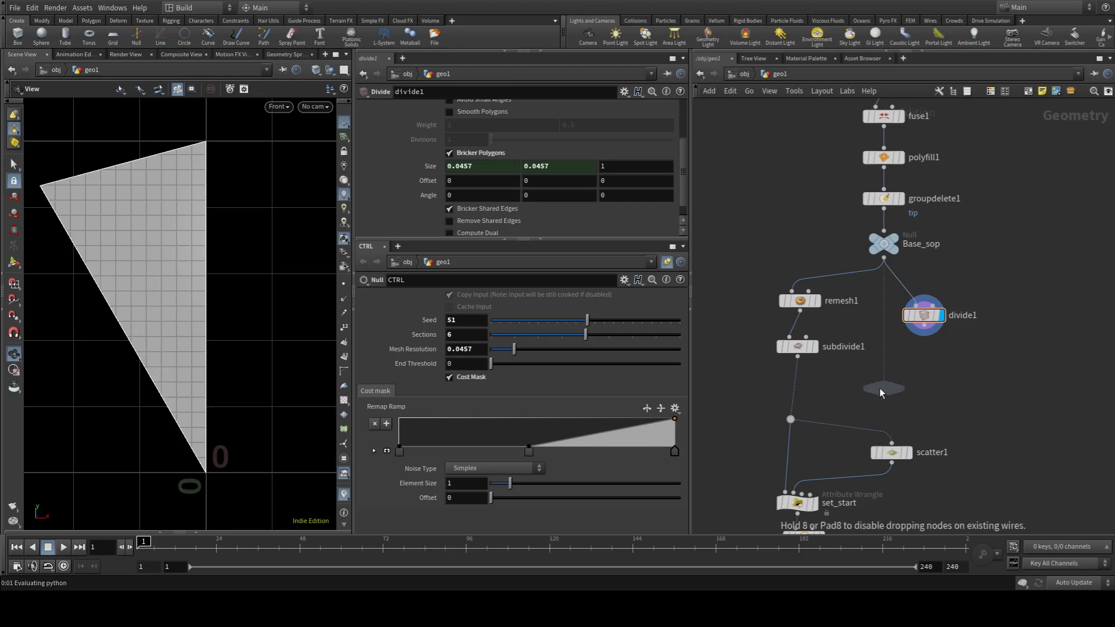
{"action": "left_click", "coordinate": [805, 388]}
{"action": "left_click", "coordinate": [924, 336]}
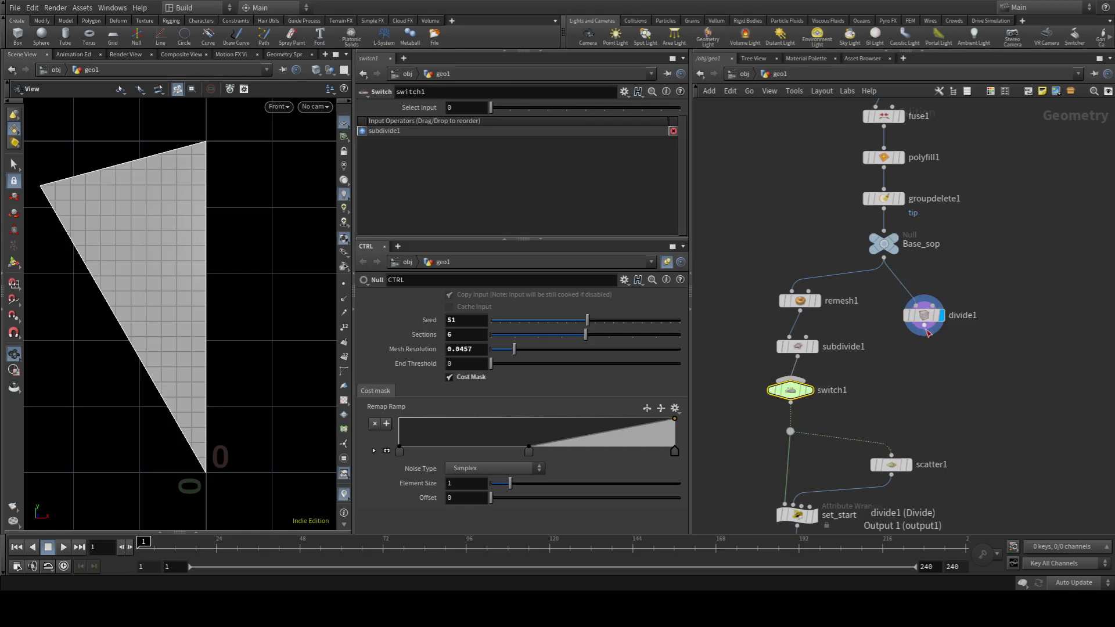
{"action": "left_click", "coordinate": [808, 391]}
{"action": "left_click_drag", "start_coordinate": [793, 391], "coordinate": [810, 403]}
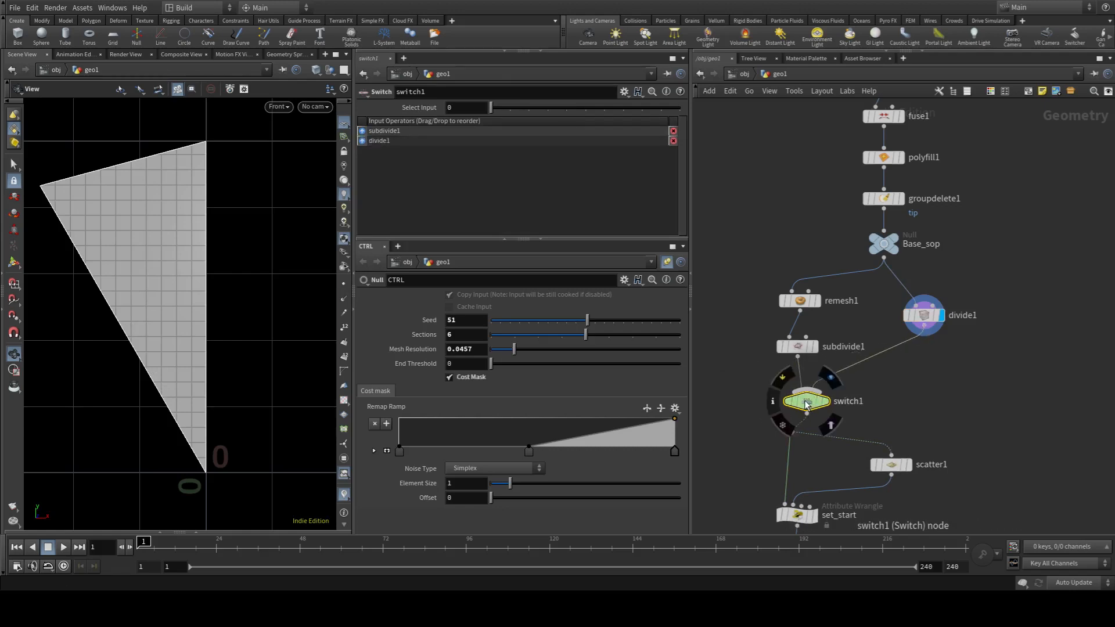
Step: Set switch1's Select Input to 1 and display copy1 to examine the kaleidoscope built on the square grid
{"action": "left_click", "coordinate": [507, 109]}
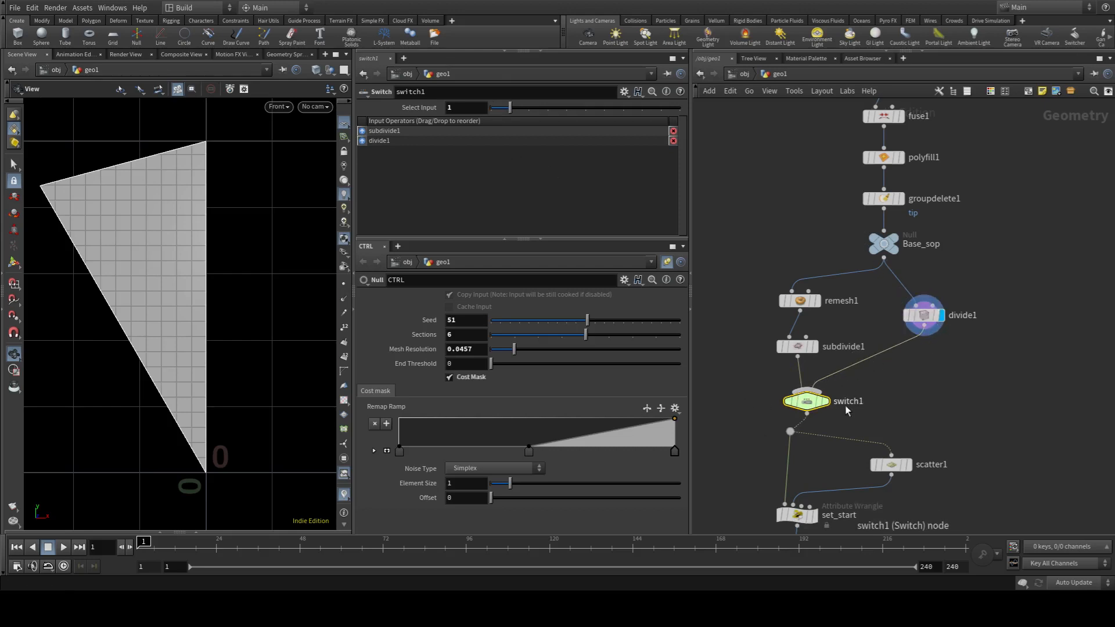
{"action": "key", "text": "h"}
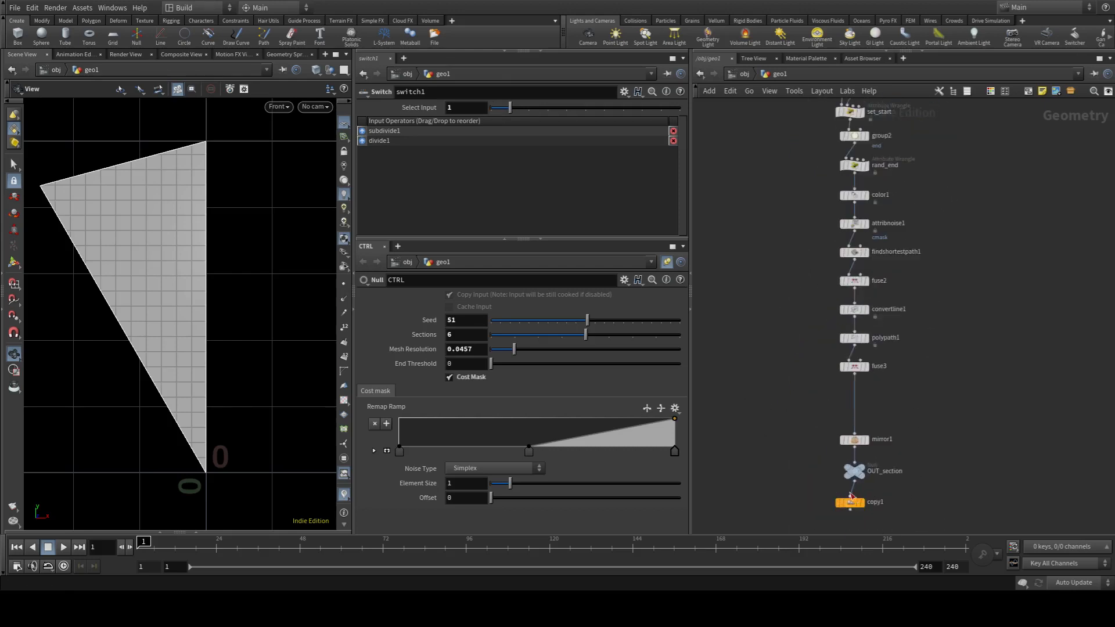
{"action": "left_click", "coordinate": [863, 503]}
{"action": "scroll", "coordinate": [863, 504], "scroll_direction": "up", "scroll_amount": 3}
{"action": "scroll", "coordinate": [213, 343], "scroll_direction": "down", "scroll_amount": 4}
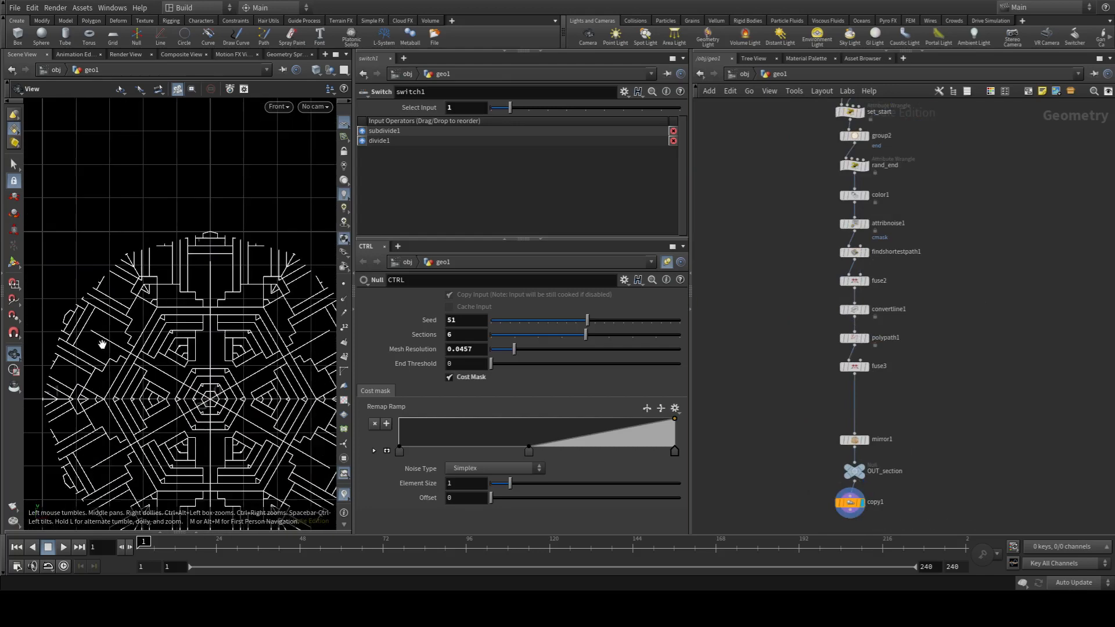
{"action": "middle_click_drag", "start_coordinate": [209, 375], "coordinate": [180, 287]}
{"action": "scroll", "coordinate": [146, 280], "scroll_direction": "up", "scroll_amount": 2}
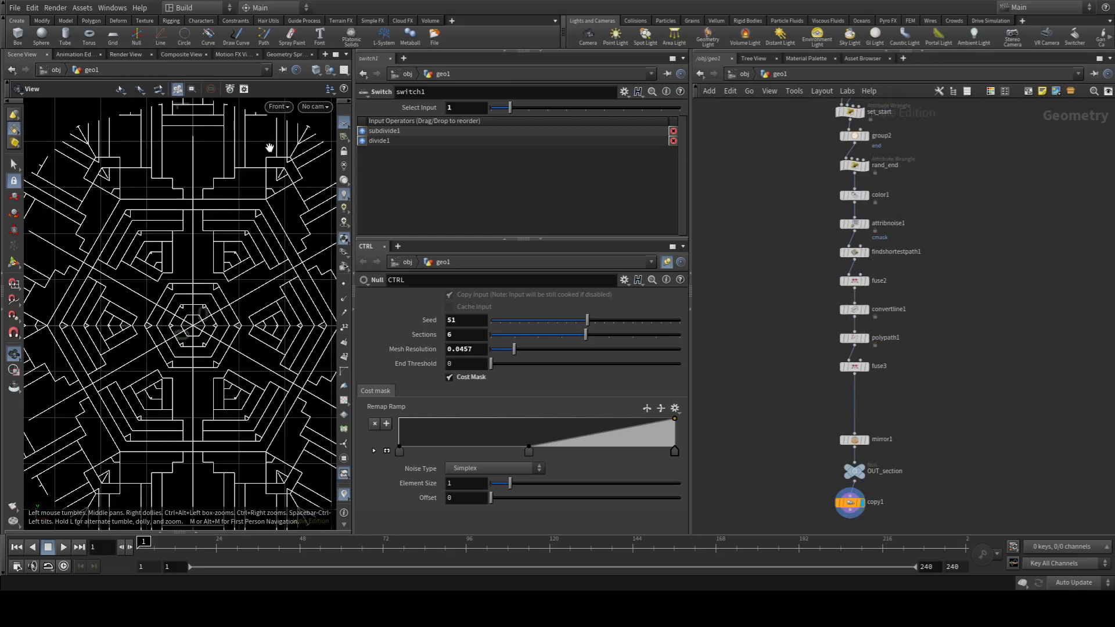
{"action": "mouse_move", "coordinate": [510, 110]}
{"action": "left_mouse_down"}
{"action": "mouse_move", "coordinate": [498, 112]}
{"action": "mouse_move", "coordinate": [508, 117]}
{"action": "left_mouse_up"}
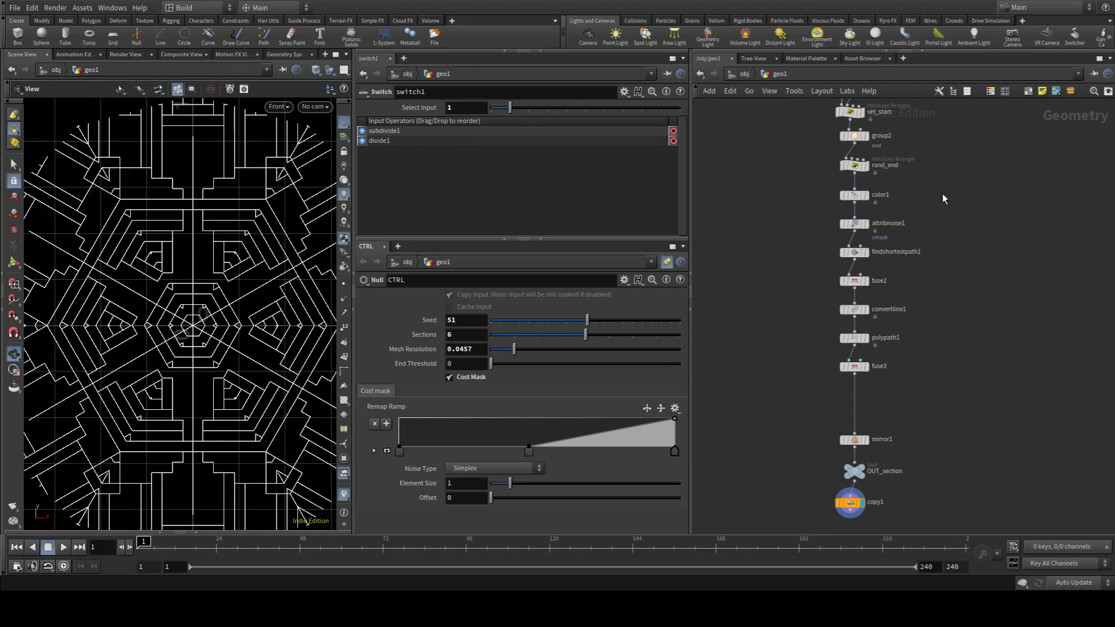
Step: Add a second Divide node fed by divide1 and display it to examine the triangulated grid
{"action": "middle_click_drag", "start_coordinate": [943, 193], "coordinate": [955, 375]}
{"action": "middle_click_drag", "start_coordinate": [980, 307], "coordinate": [952, 440]}
{"action": "scroll", "coordinate": [906, 355], "scroll_direction": "up", "scroll_amount": 2}
{"action": "scroll", "coordinate": [905, 356], "scroll_direction": "up", "scroll_amount": 2}
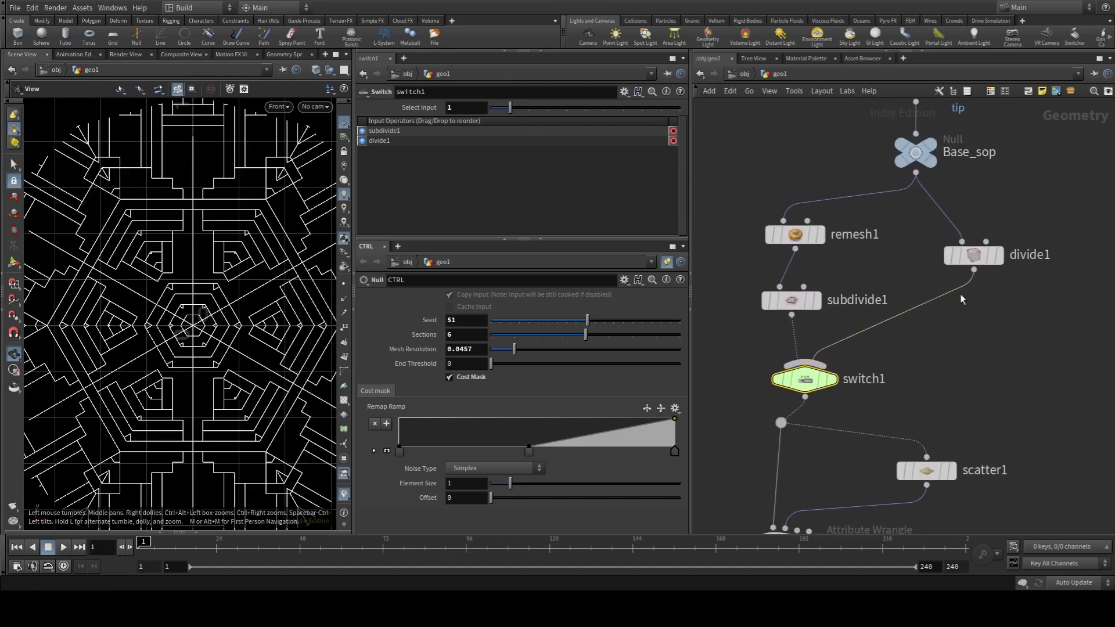
{"action": "key", "text": "Tab"}
{"action": "key", "text": "Return"}
{"action": "left_click", "coordinate": [1054, 354]}
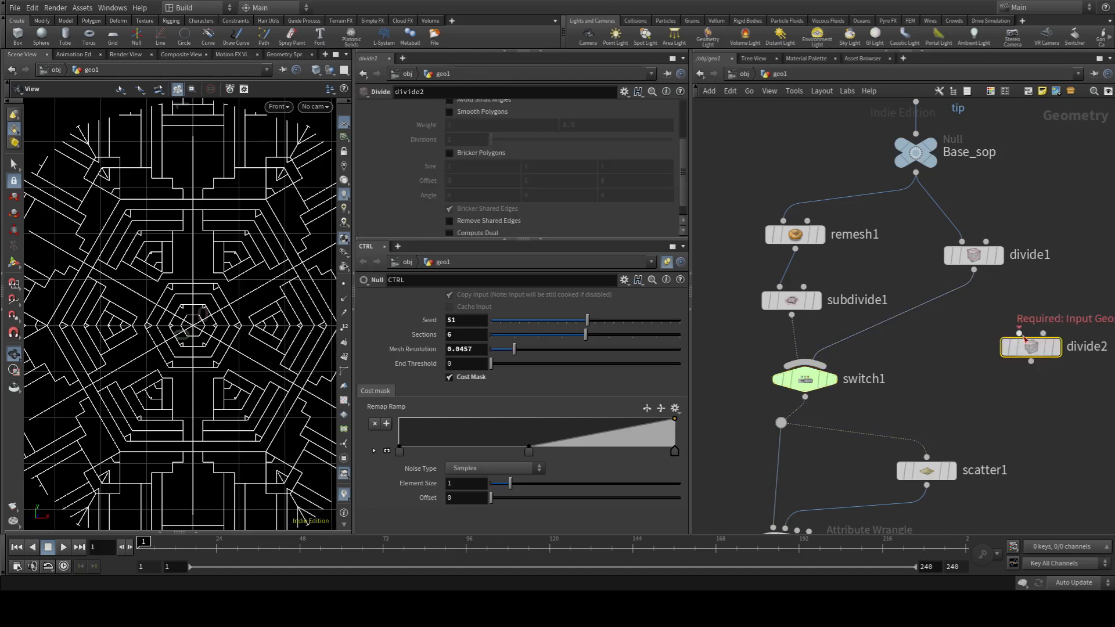
{"action": "left_click", "coordinate": [974, 269]}
{"action": "left_click", "coordinate": [1019, 334]}
{"action": "left_click", "coordinate": [1059, 347]}
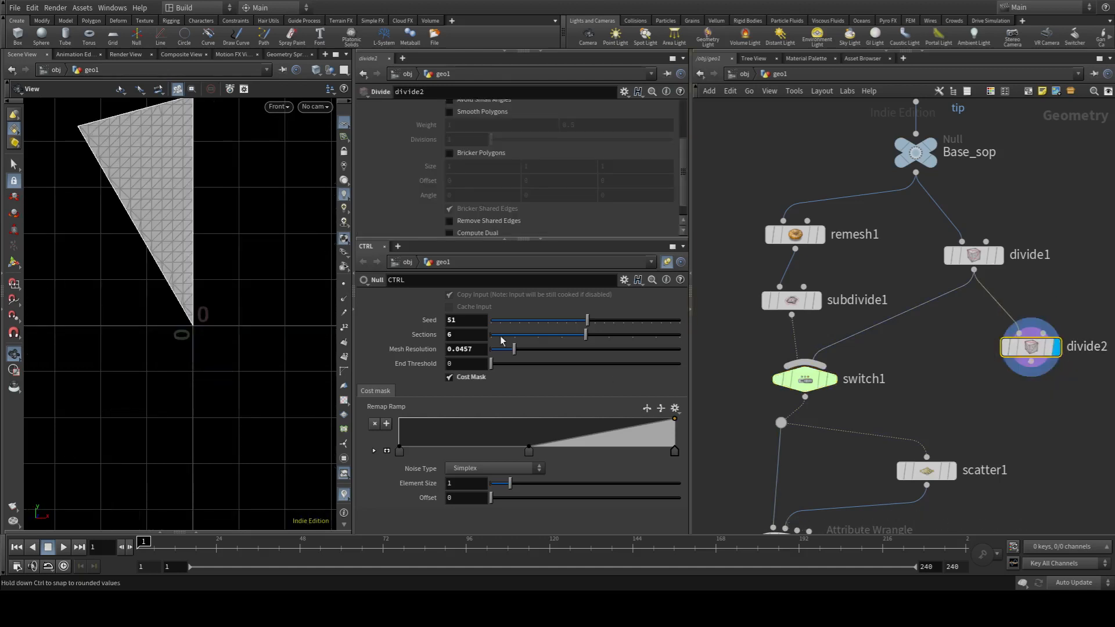
{"action": "scroll", "coordinate": [169, 215], "scroll_direction": "up", "scroll_amount": 3}
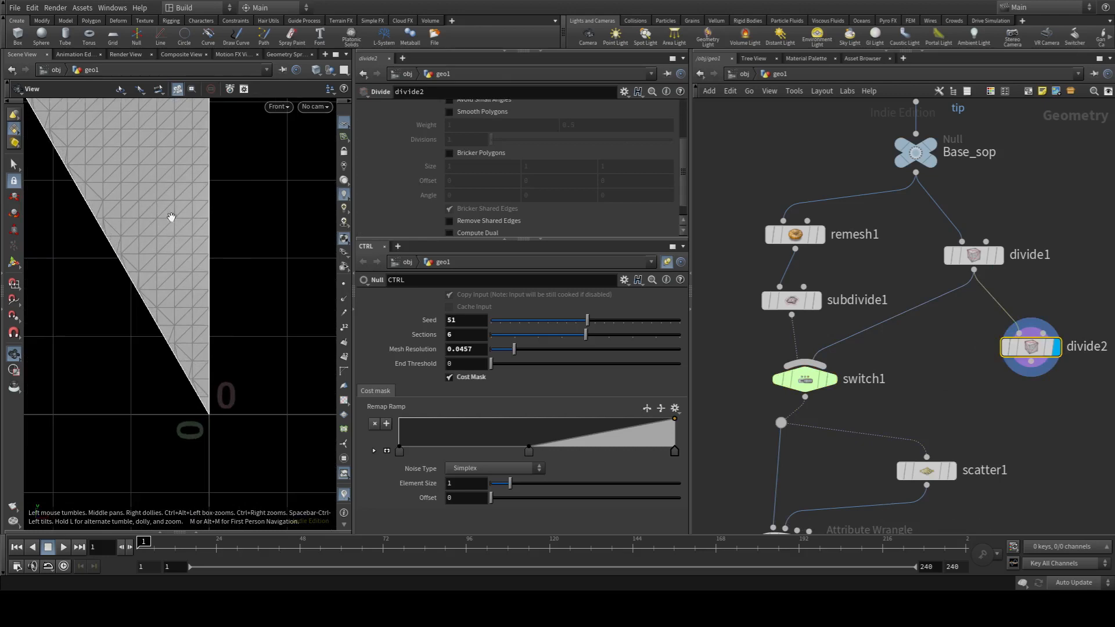
Step: Wire divide2 into switch1 as the third input and display copy1 again
{"action": "left_click", "coordinate": [1032, 362]}
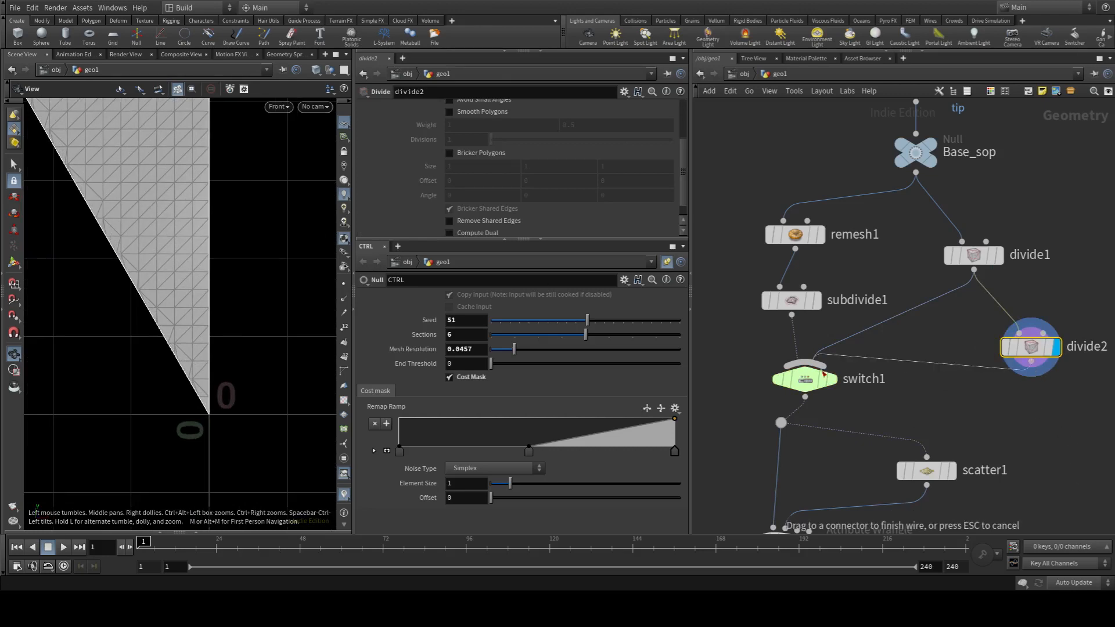
{"action": "left_click", "coordinate": [815, 365]}
{"action": "scroll", "coordinate": [938, 197], "scroll_direction": "down", "scroll_amount": 5}
{"action": "middle_click_drag", "start_coordinate": [986, 368], "coordinate": [955, 133]}
{"action": "scroll", "coordinate": [869, 345], "scroll_direction": "up", "scroll_amount": 5}
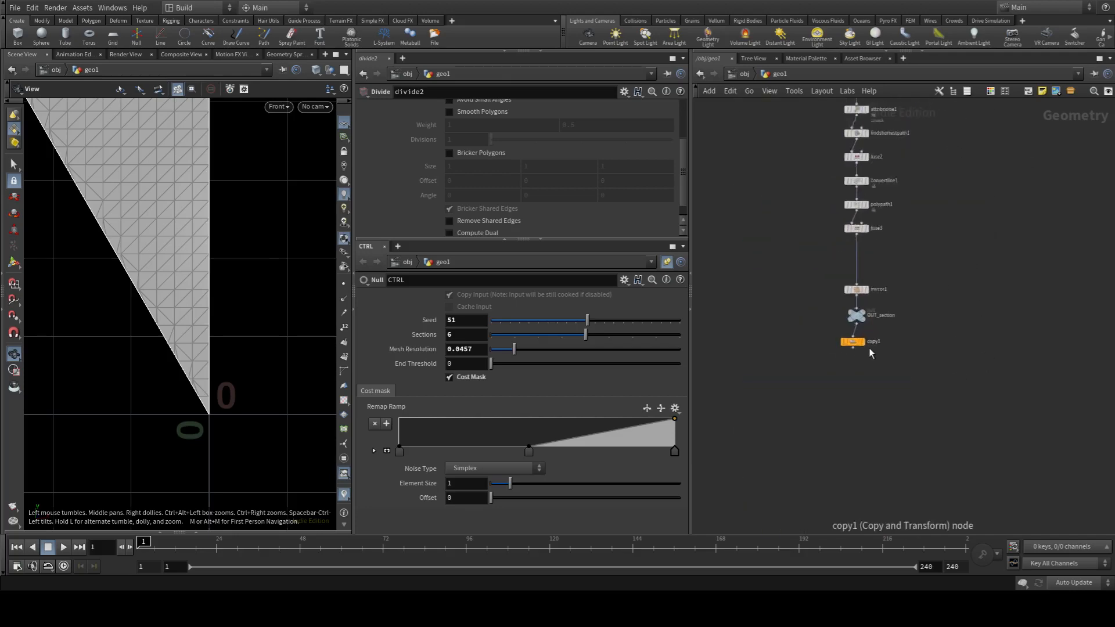
{"action": "left_click", "coordinate": [862, 339]}
{"action": "key", "text": "h"}
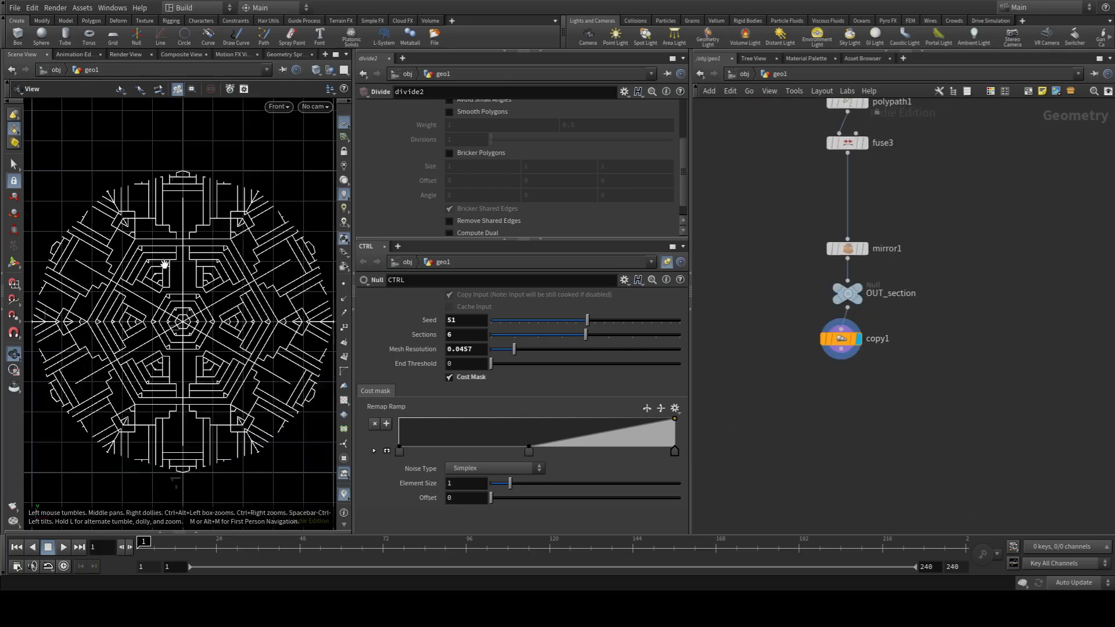
{"action": "scroll", "coordinate": [477, 195], "scroll_direction": "up", "scroll_amount": 3}
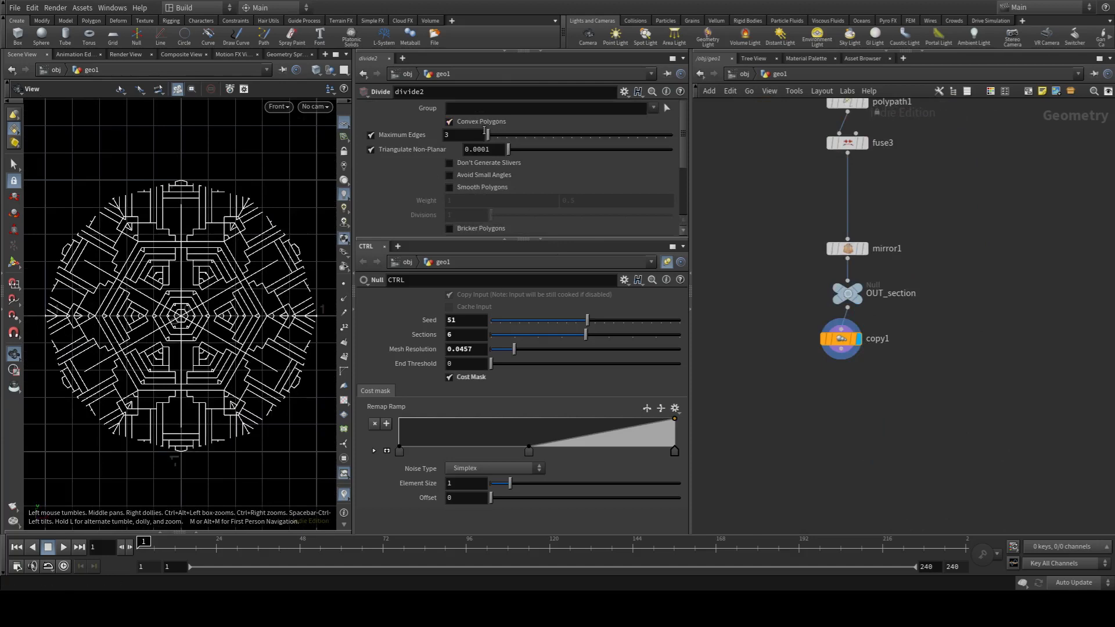
Step: Set switch1's Select Input to 0 so the subdivide1 mesh drives the pattern
{"action": "middle_click_drag", "start_coordinate": [1025, 152], "coordinate": [1025, 506]}
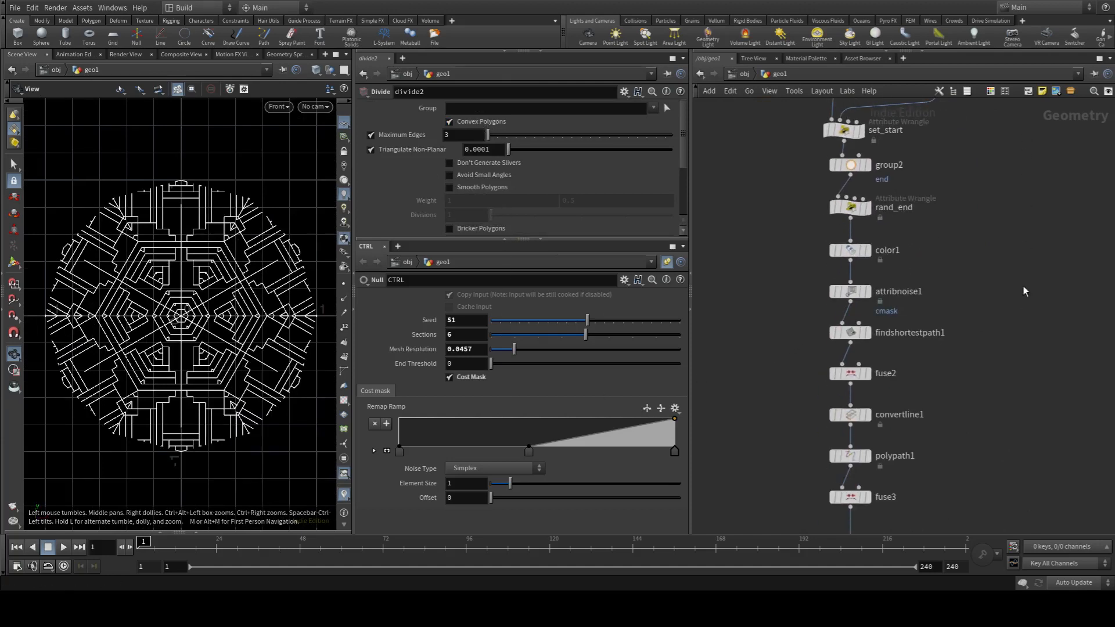
{"action": "middle_click_drag", "start_coordinate": [1020, 107], "coordinate": [985, 374]}
{"action": "left_click", "coordinate": [823, 289]}
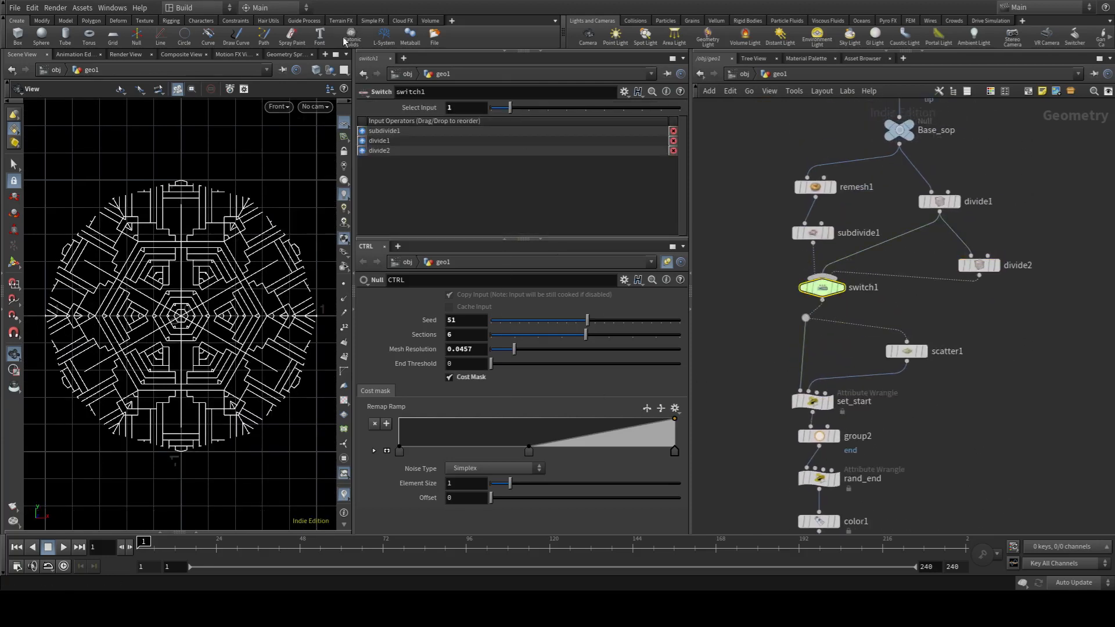
{"action": "mouse_move", "coordinate": [502, 111]}
{"action": "left_mouse_down"}
{"action": "mouse_move", "coordinate": [521, 112]}
{"action": "mouse_move", "coordinate": [491, 112]}
{"action": "left_mouse_up"}
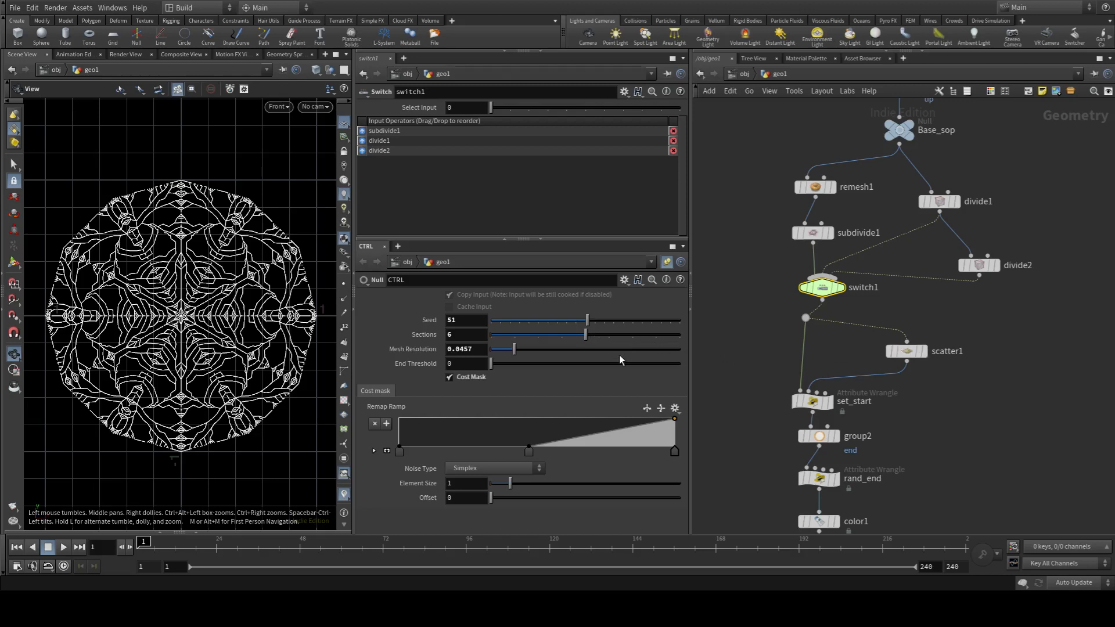
Step: Add a Mesh Type parameter above Mesh Resolution on the CTRL null and drive switch1's Select Input with ch("../CTRL/meshtype")
{"action": "left_click", "coordinate": [618, 537]}
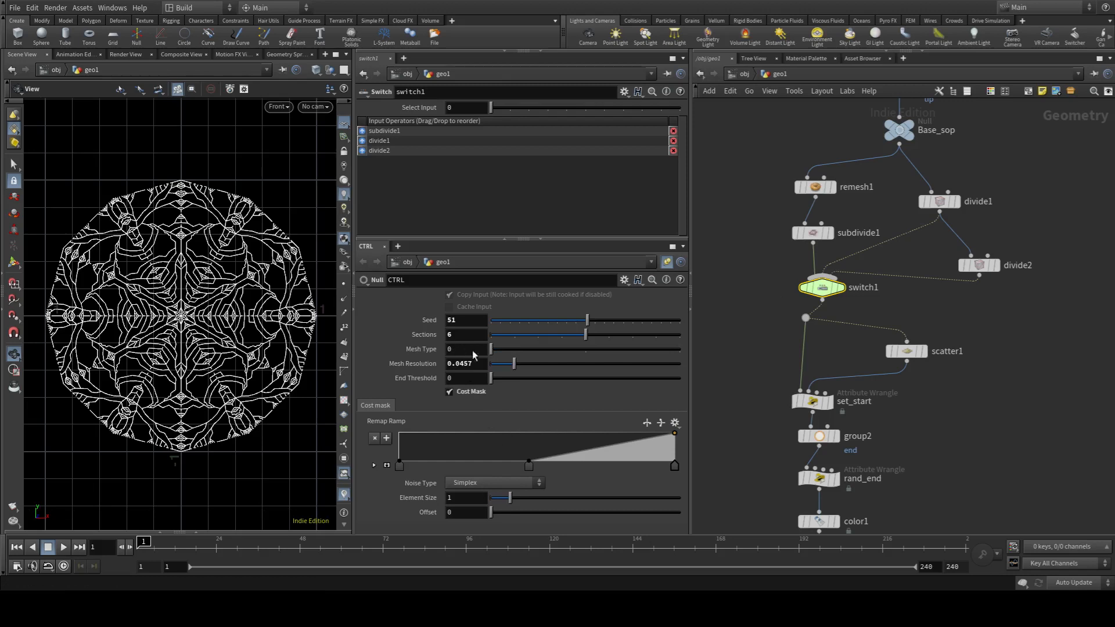
{"action": "middle_click_drag", "start_coordinate": [1040, 163], "coordinate": [1039, 226]}
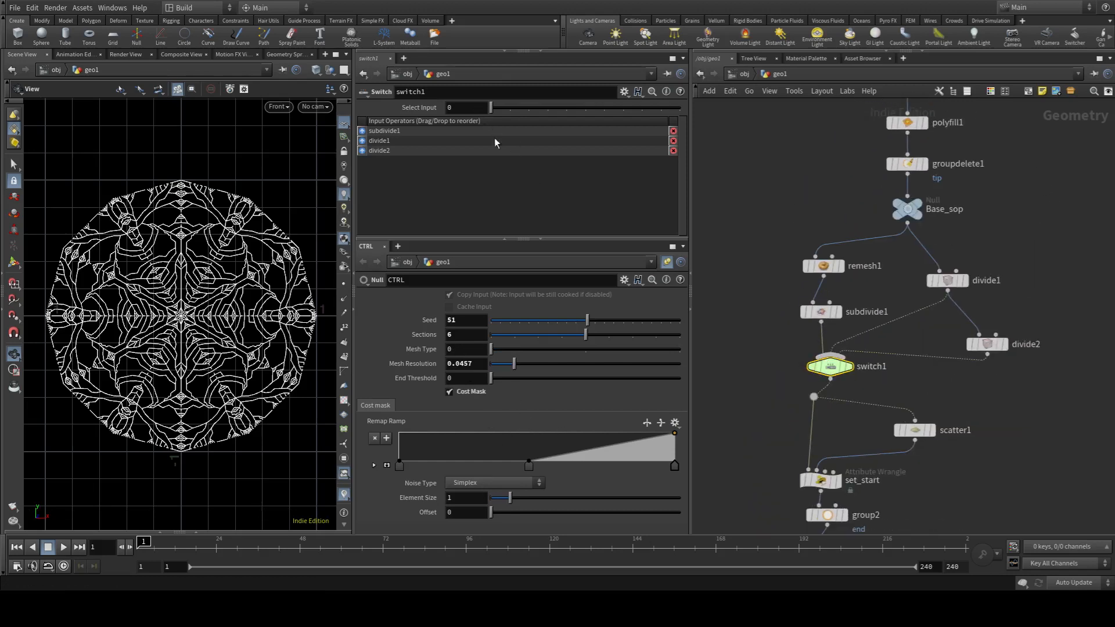
{"action": "left_click", "coordinate": [550, 228]}
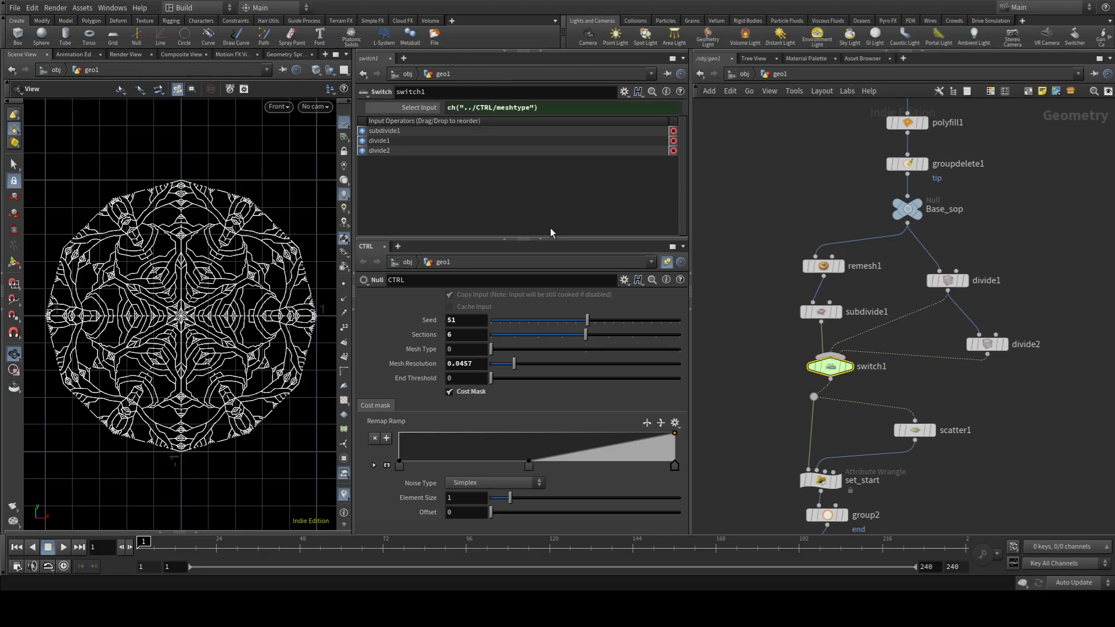
{"action": "left_click", "coordinate": [418, 106]}
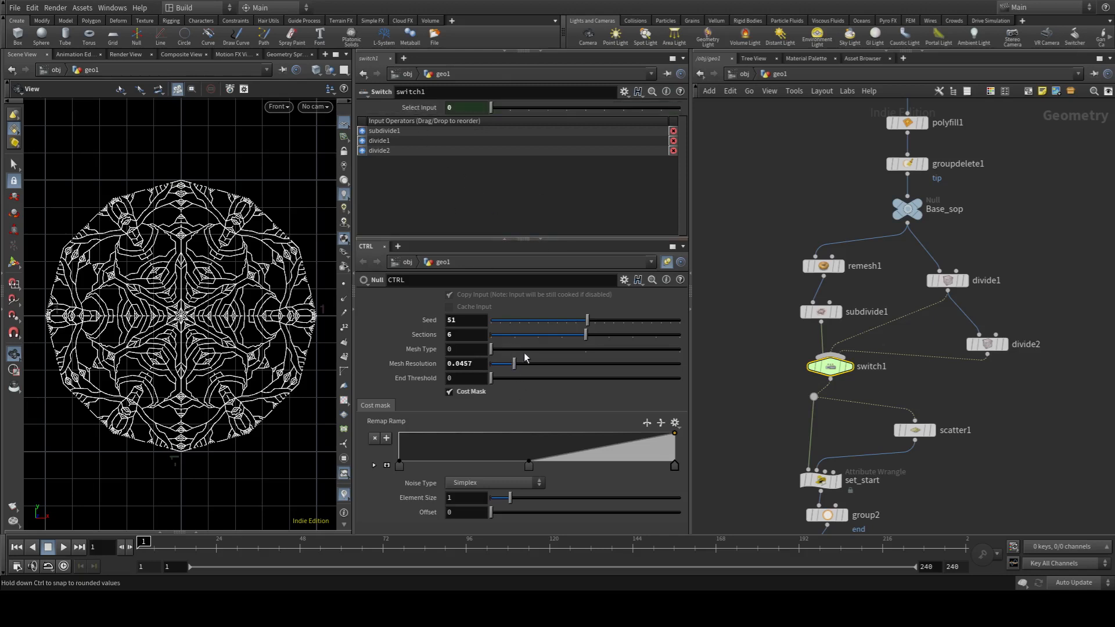
Step: Test Mesh Type on the CTRL null by switching it to 1 and returning it to 0
{"action": "left_click_drag", "start_coordinate": [524, 350], "coordinate": [547, 350]}
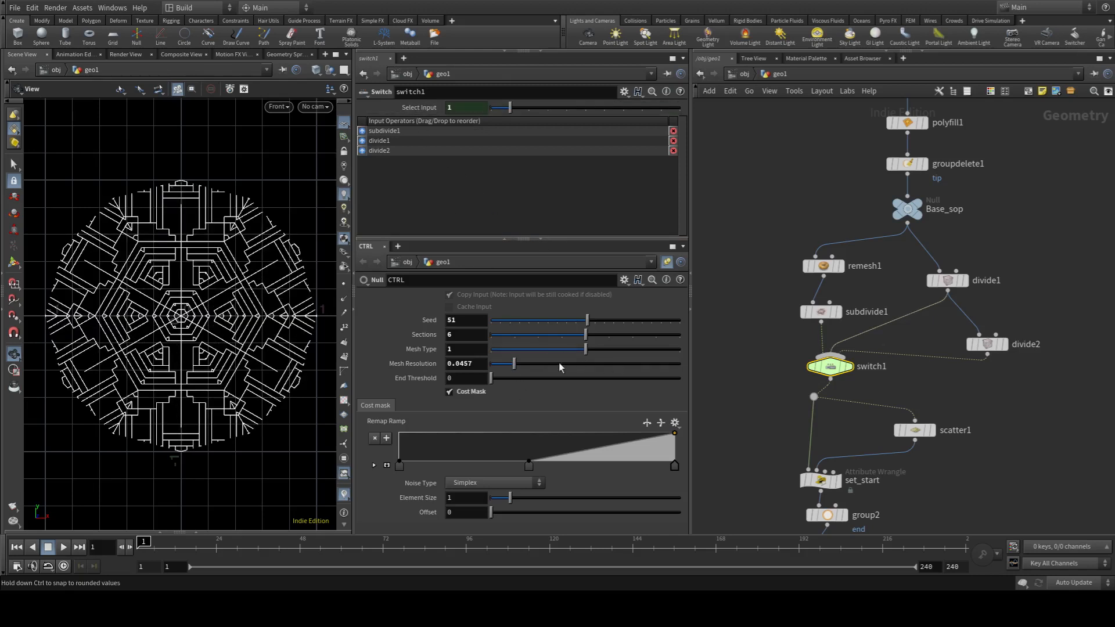
{"action": "left_click_drag", "start_coordinate": [591, 349], "coordinate": [485, 355]}
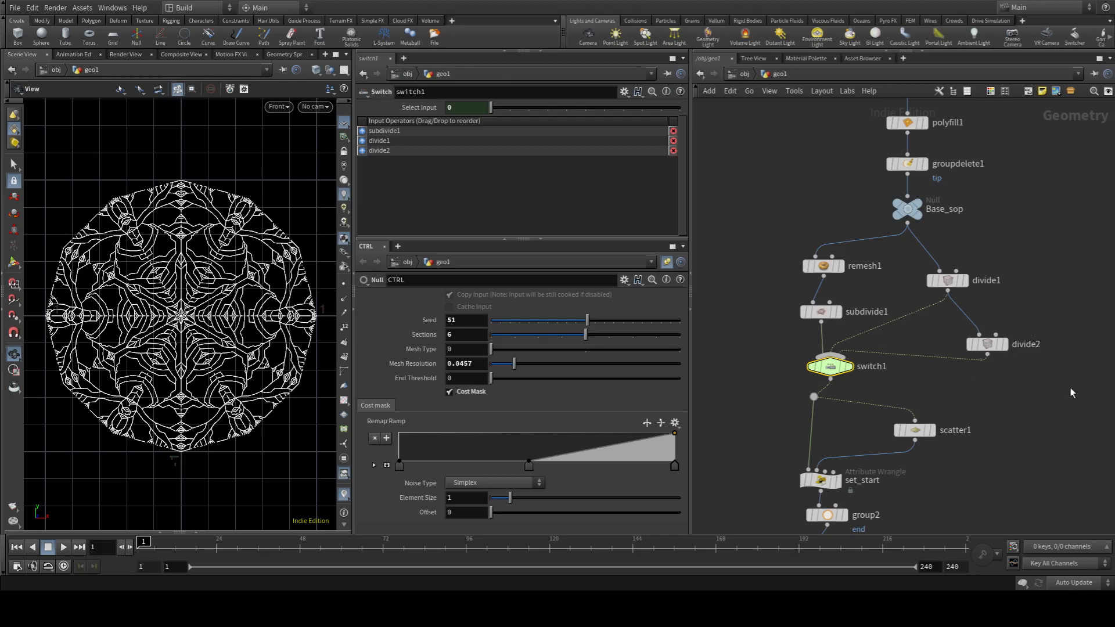
Step: Turn on point display in the viewport and examine the points along the kaleidoscope's lines near its centre
{"action": "middle_click_drag", "start_coordinate": [1038, 409], "coordinate": [987, 100]}
{"action": "middle_click_drag", "start_coordinate": [950, 396], "coordinate": [953, 178]}
{"action": "scroll", "coordinate": [953, 200], "scroll_direction": "down", "scroll_amount": 3}
{"action": "middle_click_drag", "start_coordinate": [877, 210], "coordinate": [855, 283]}
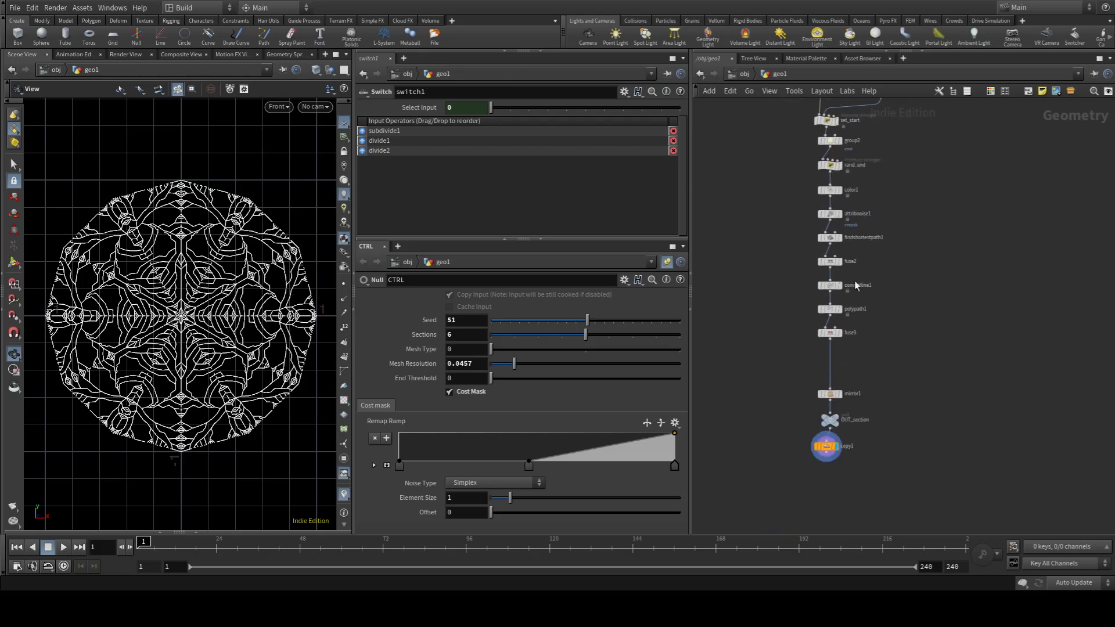
{"action": "scroll", "coordinate": [147, 355], "scroll_direction": "up", "scroll_amount": 5}
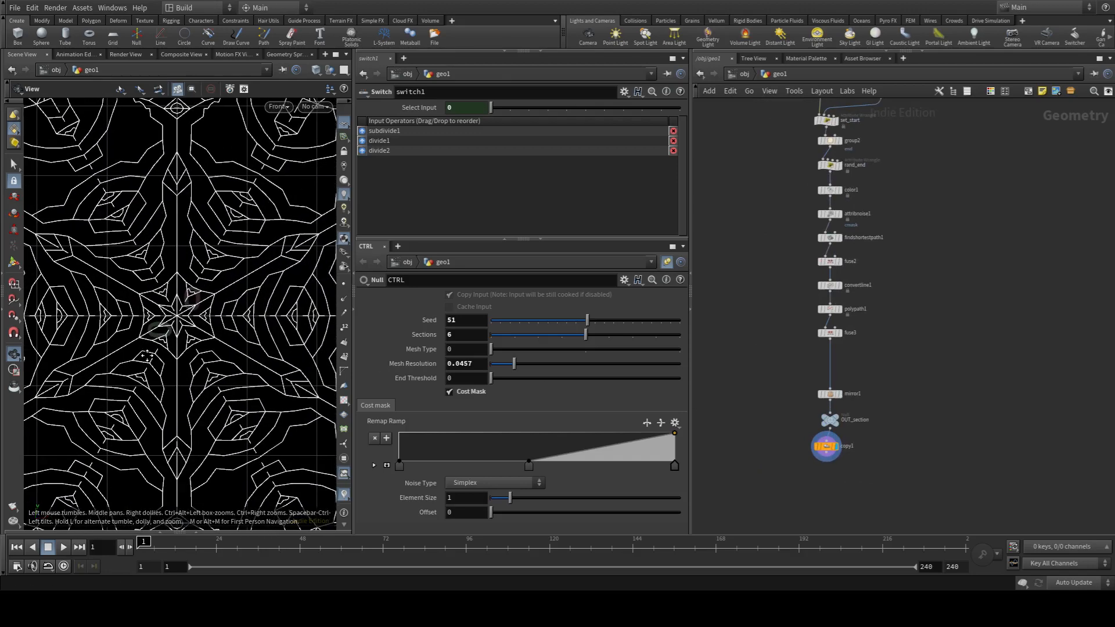
{"action": "left_click", "coordinate": [344, 283]}
{"action": "scroll", "coordinate": [181, 353], "scroll_direction": "up", "scroll_amount": 2}
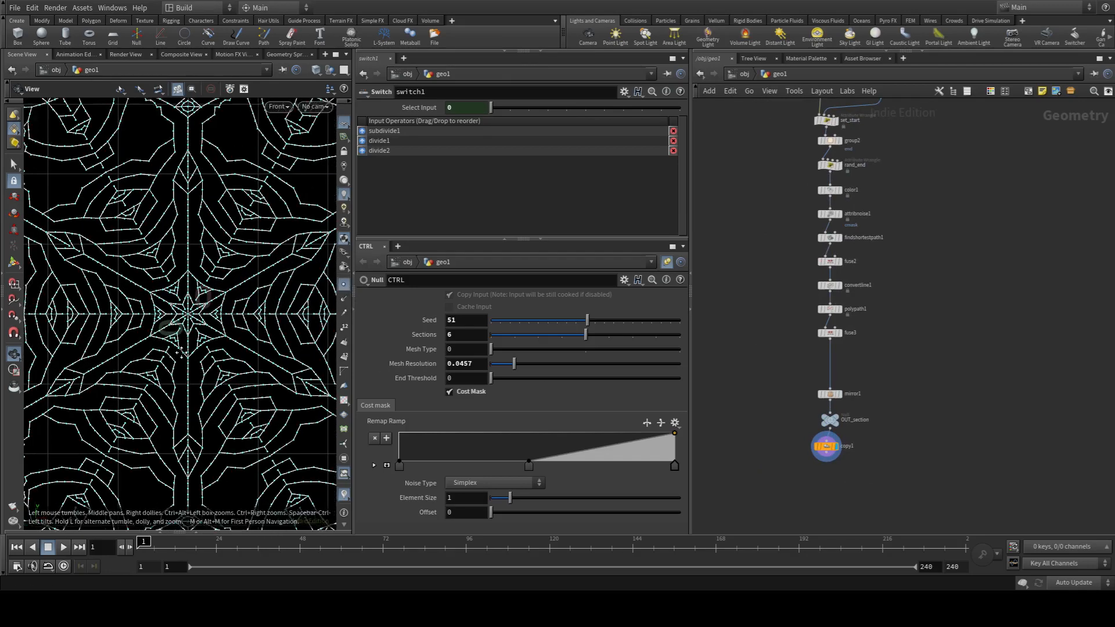
Step: Insert a Facet node between fuse3 and mirror1
{"action": "scroll", "coordinate": [181, 352], "scroll_direction": "down", "scroll_amount": 6}
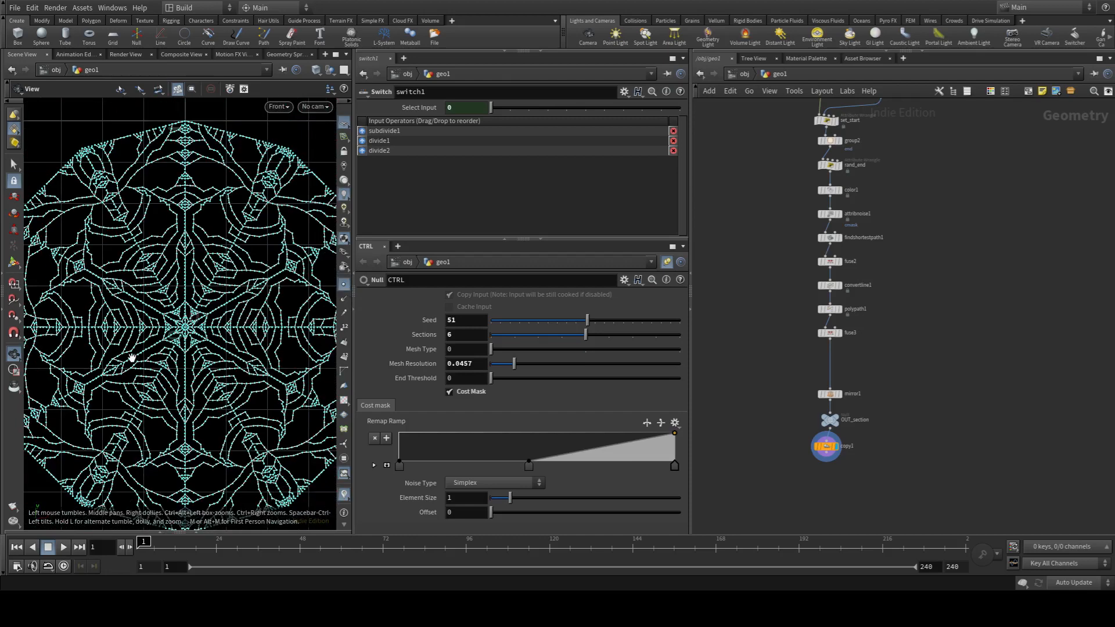
{"action": "scroll", "coordinate": [131, 356], "scroll_direction": "up", "scroll_amount": 3}
{"action": "scroll", "coordinate": [129, 352], "scroll_direction": "up", "scroll_amount": 4}
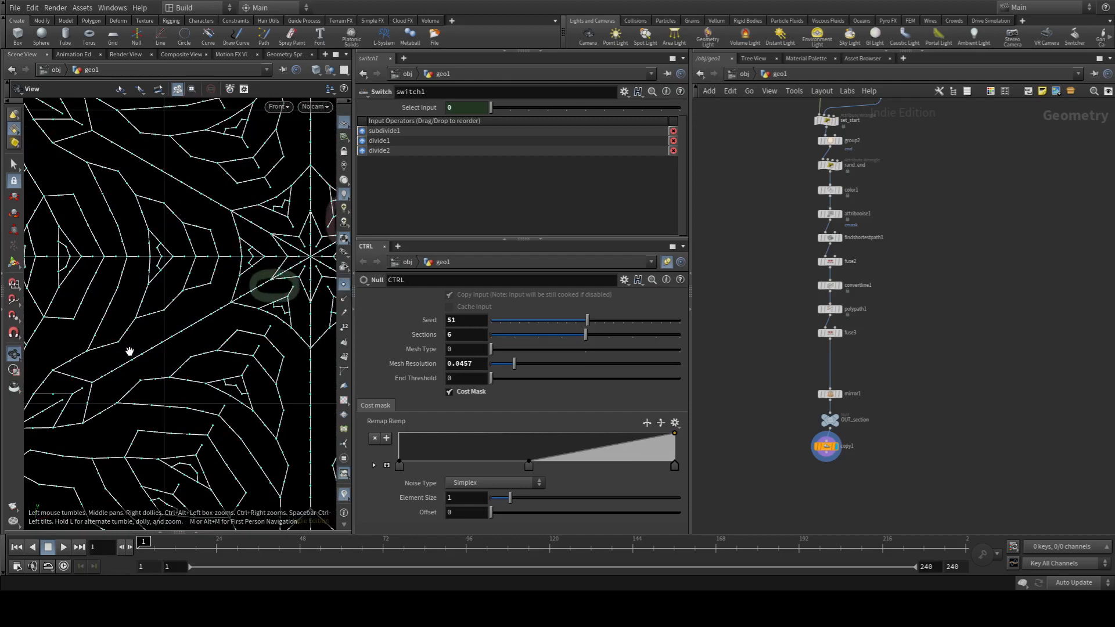
{"action": "middle_click_drag", "start_coordinate": [214, 361], "coordinate": [203, 381]}
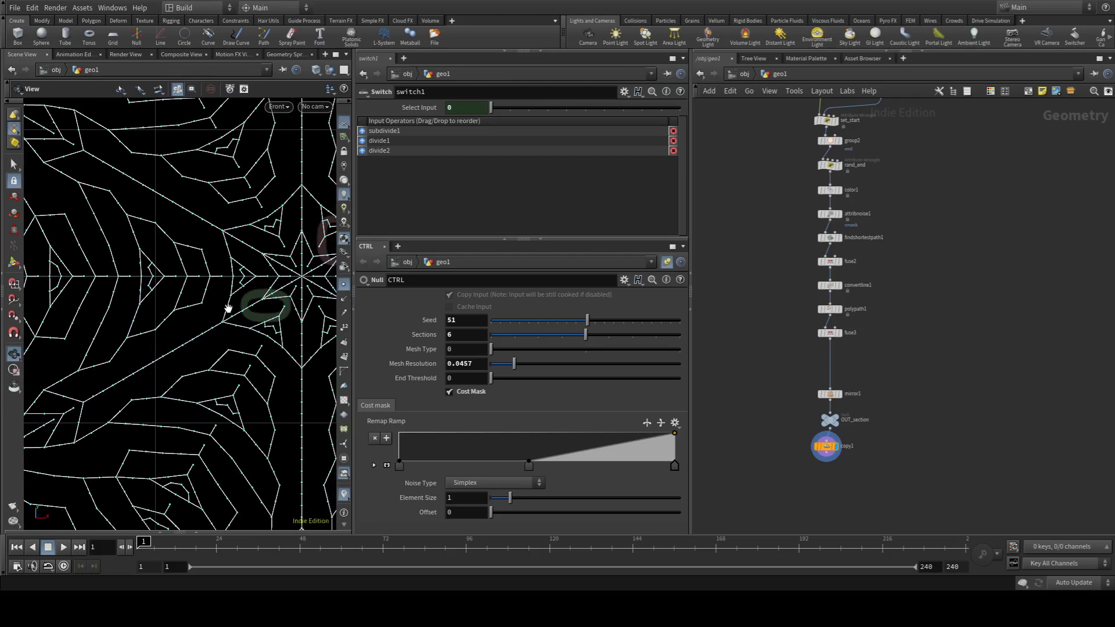
{"action": "middle_click_drag", "start_coordinate": [938, 272], "coordinate": [967, 271]}
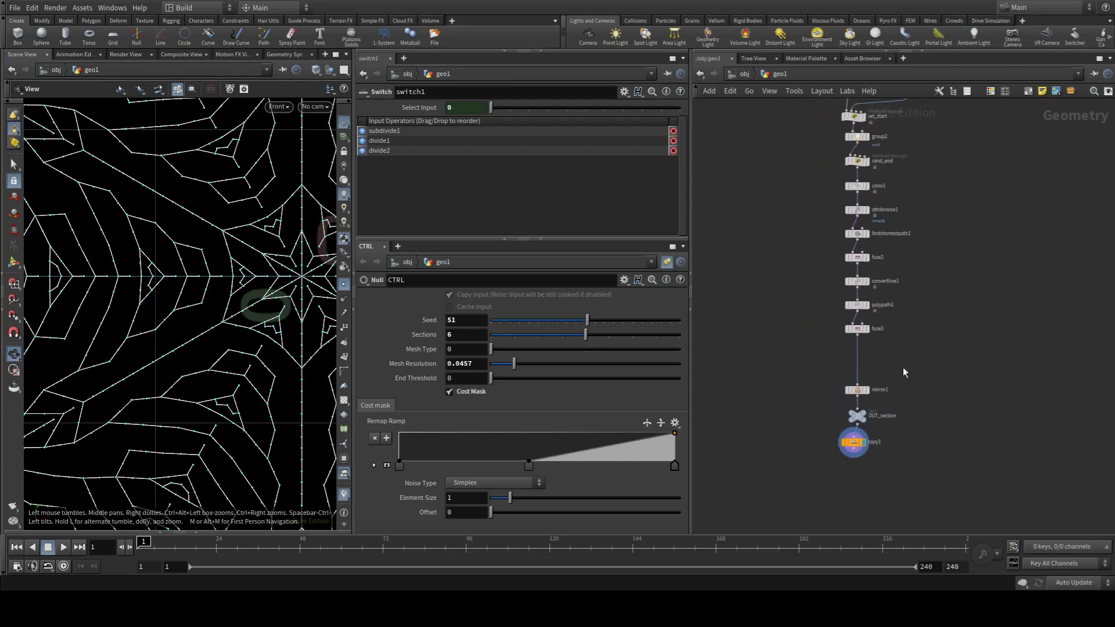
{"action": "scroll", "coordinate": [903, 368], "scroll_direction": "up", "scroll_amount": 4}
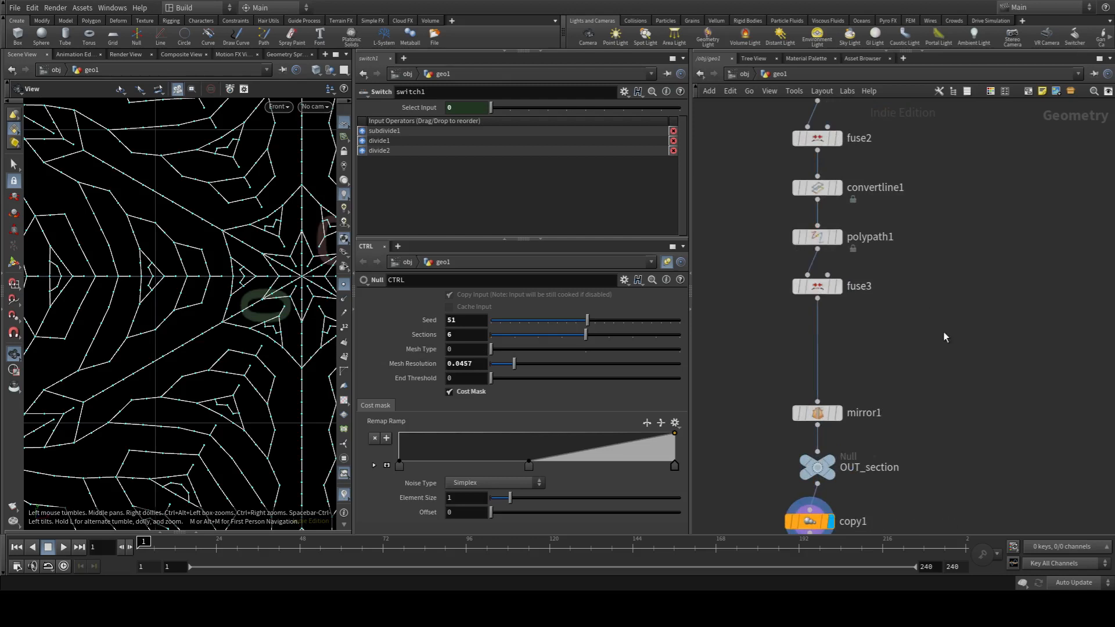
{"action": "middle_click_drag", "start_coordinate": [944, 337], "coordinate": [945, 316]}
{"action": "key", "text": "Tab"}
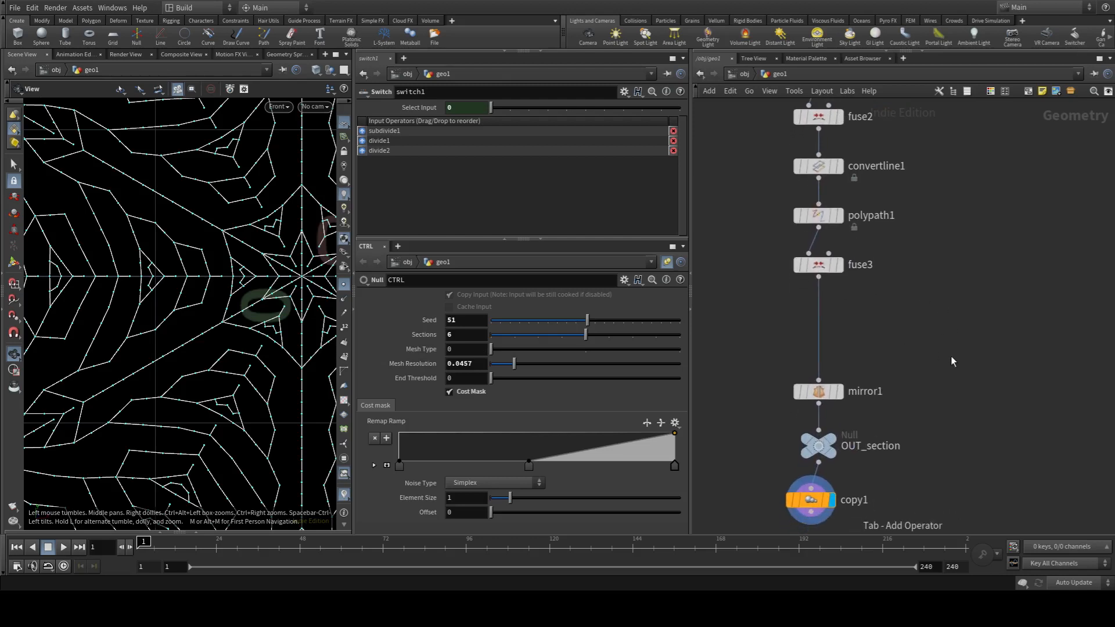
{"action": "key", "text": "Return"}
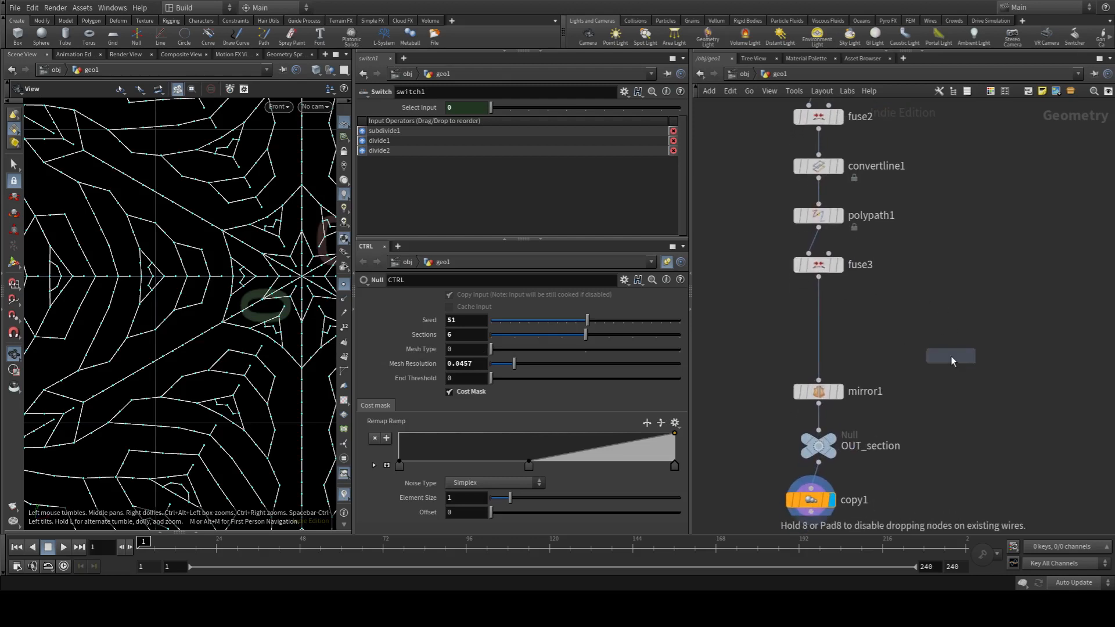
{"action": "left_click", "coordinate": [821, 313]}
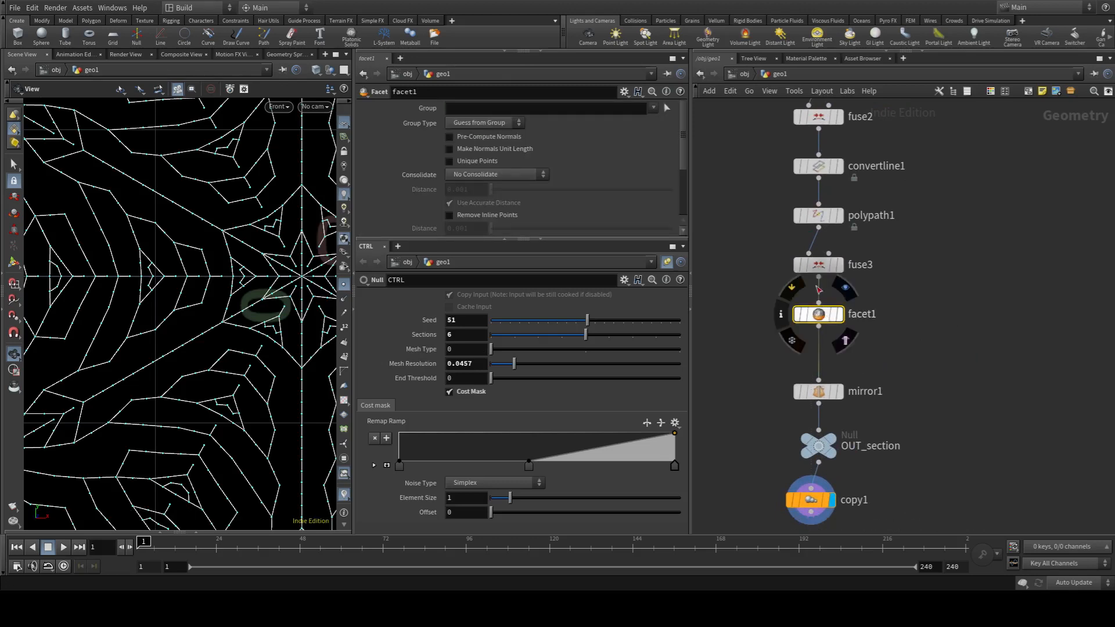
Step: Enable Remove Inline Points on facet1, compare the pattern with it off and on, and try a Distance of 0.0005
{"action": "scroll", "coordinate": [542, 166], "scroll_direction": "down", "scroll_amount": 3}
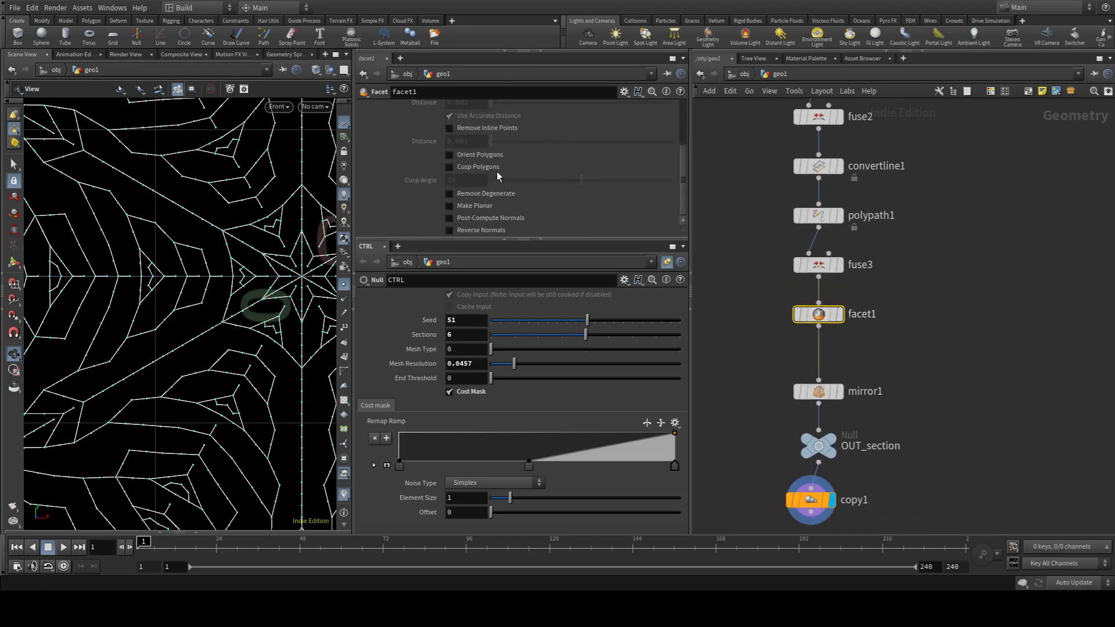
{"action": "scroll", "coordinate": [525, 176], "scroll_direction": "up", "scroll_amount": 2}
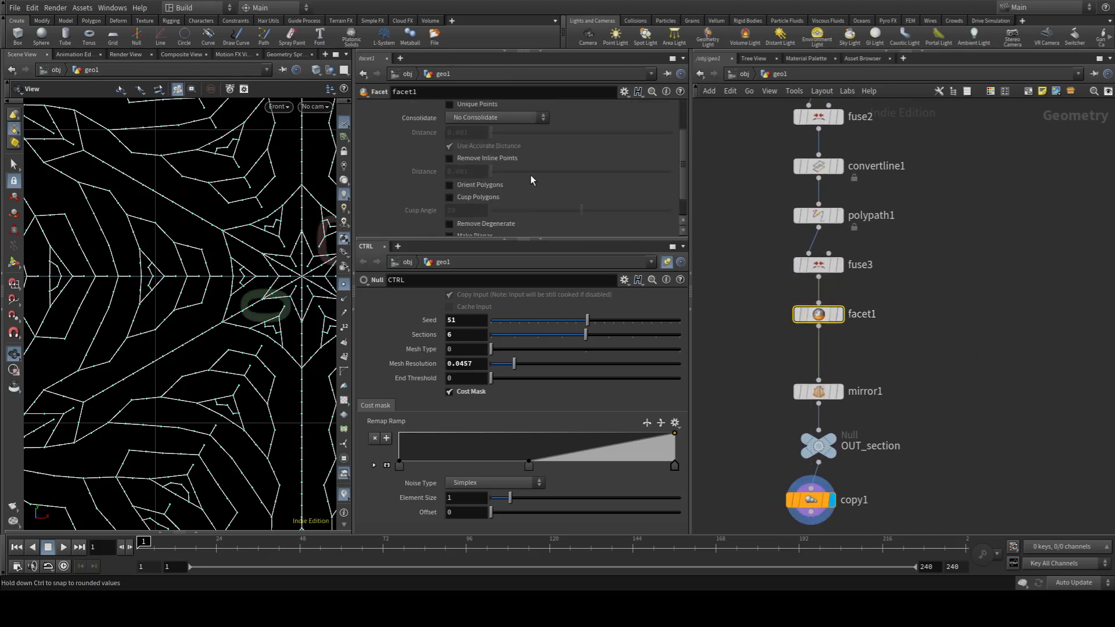
{"action": "left_click", "coordinate": [478, 158]}
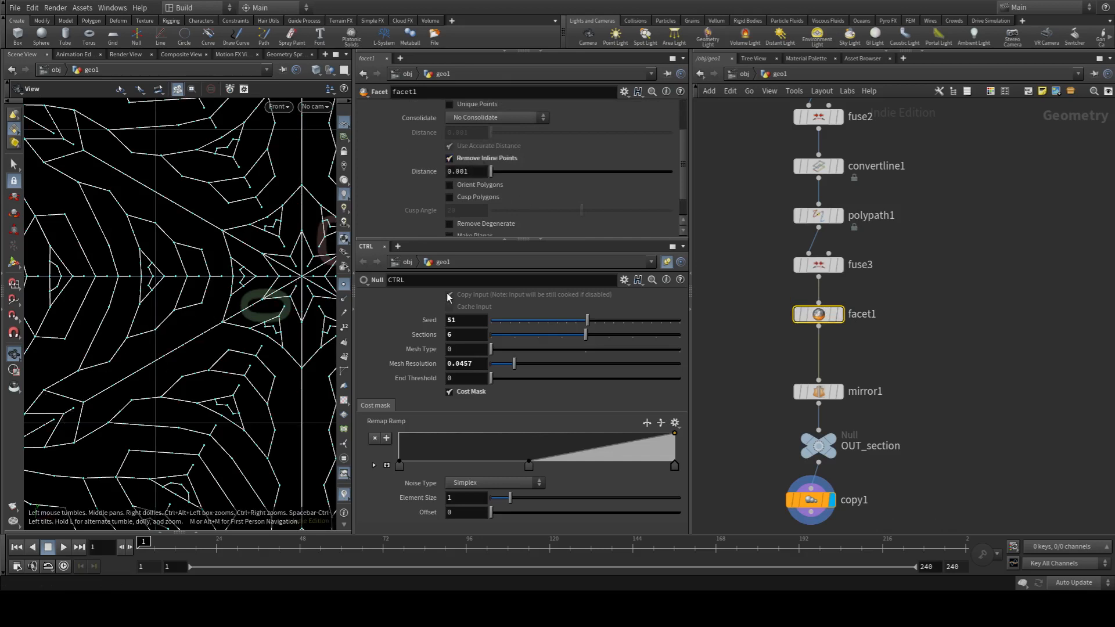
{"action": "left_click", "coordinate": [458, 159]}
{"action": "left_click", "coordinate": [457, 159]}
{"action": "left_click_drag", "start_coordinate": [471, 170], "coordinate": [487, 171]}
{"action": "key", "text": "Return"}
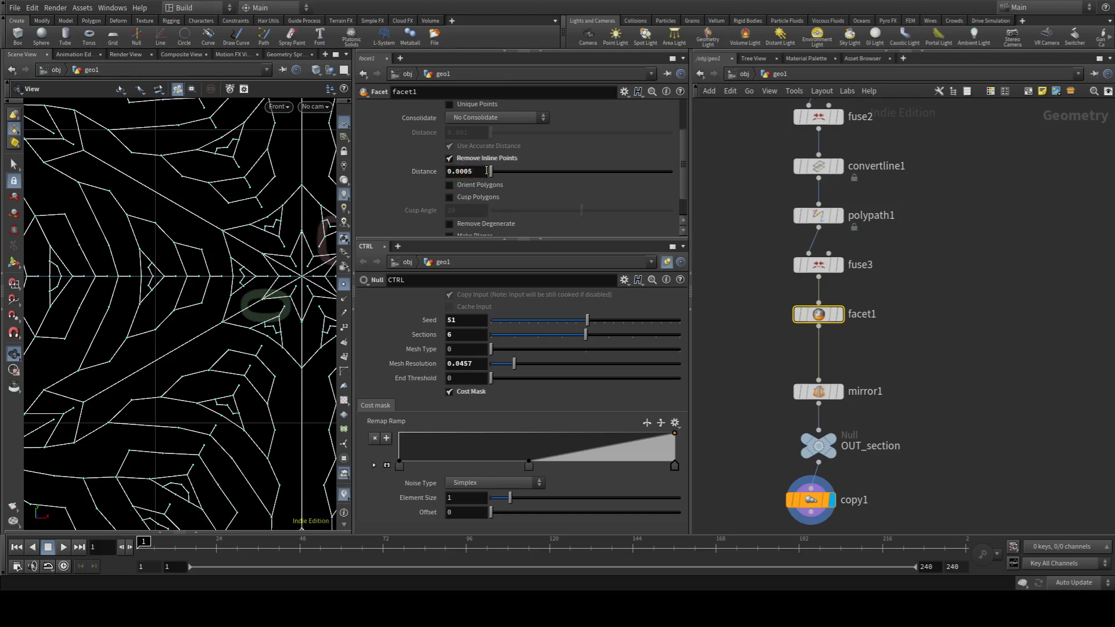
Step: Lower Mesh Resolution on CTRL to 0.01 and set facet1's inline point Distance to 0.0001, bypassing and re-enabling the node to compare
{"action": "left_click_drag", "start_coordinate": [513, 367], "coordinate": [484, 360]}
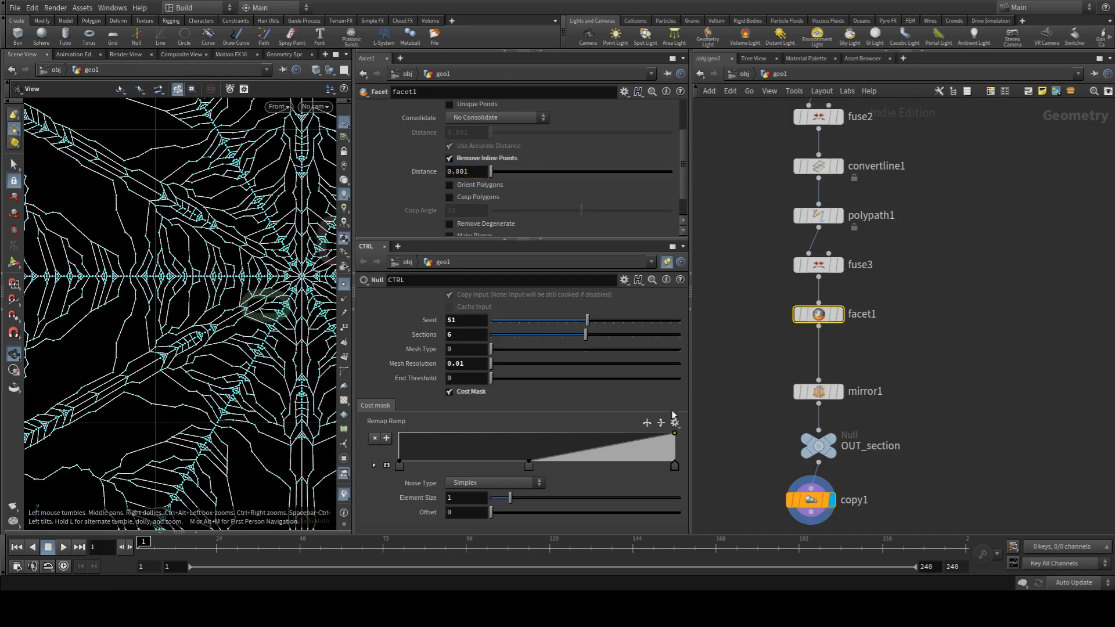
{"action": "mouse_move", "coordinate": [816, 315]}
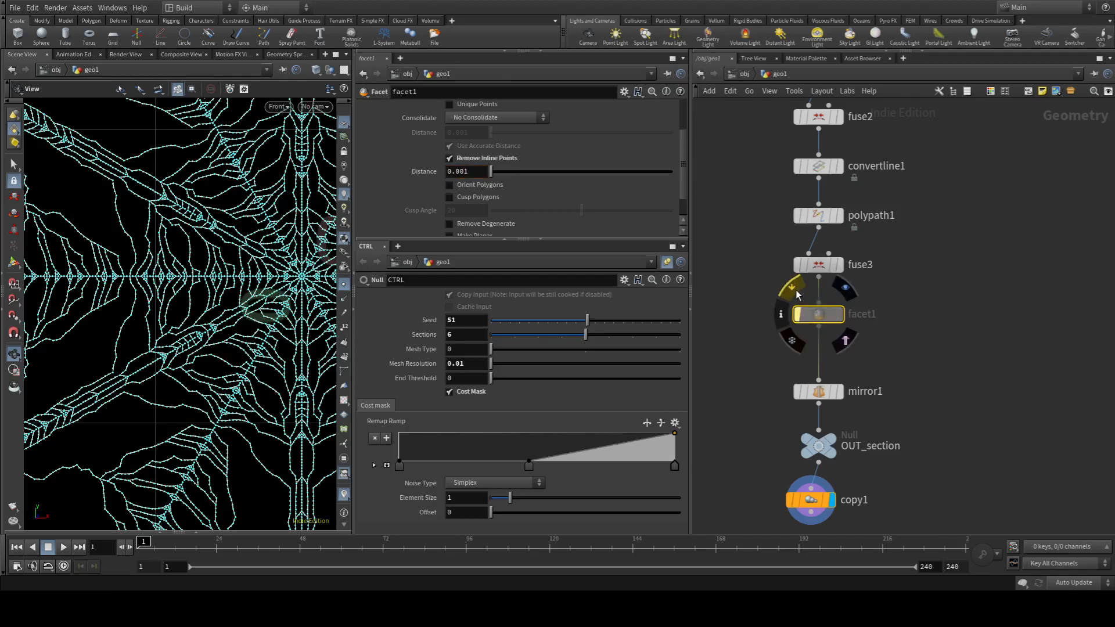
{"action": "left_click", "coordinate": [797, 294]}
{"action": "left_click", "coordinate": [465, 171]}
{"action": "type", "text": "0.00"}
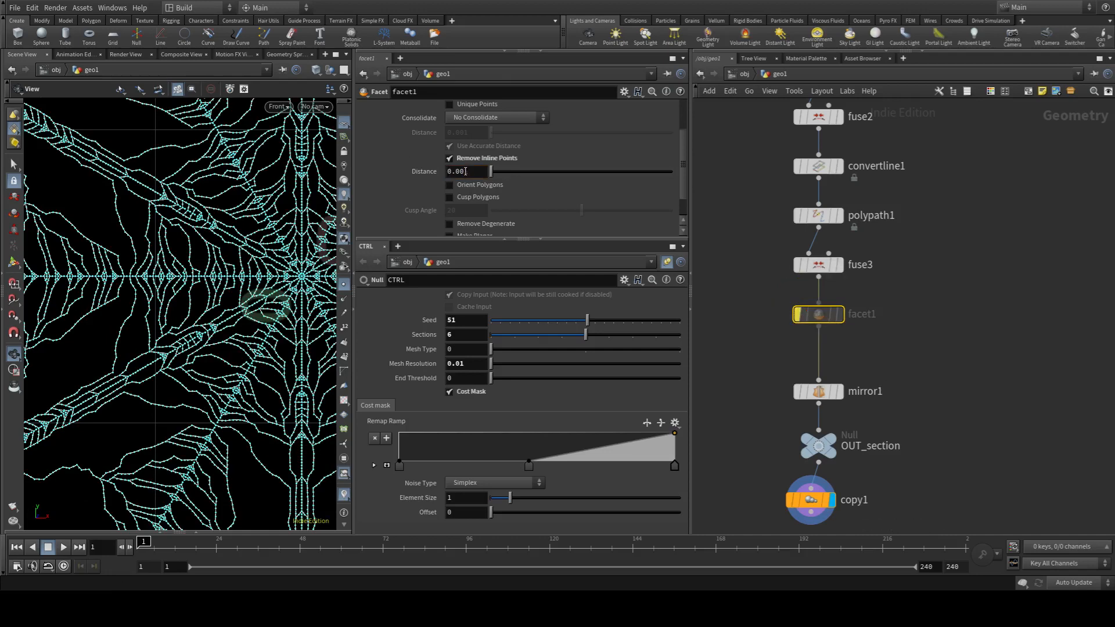
{"action": "type", "text": "01"}
{"action": "key", "text": "Return"}
{"action": "left_click", "coordinate": [796, 296]}
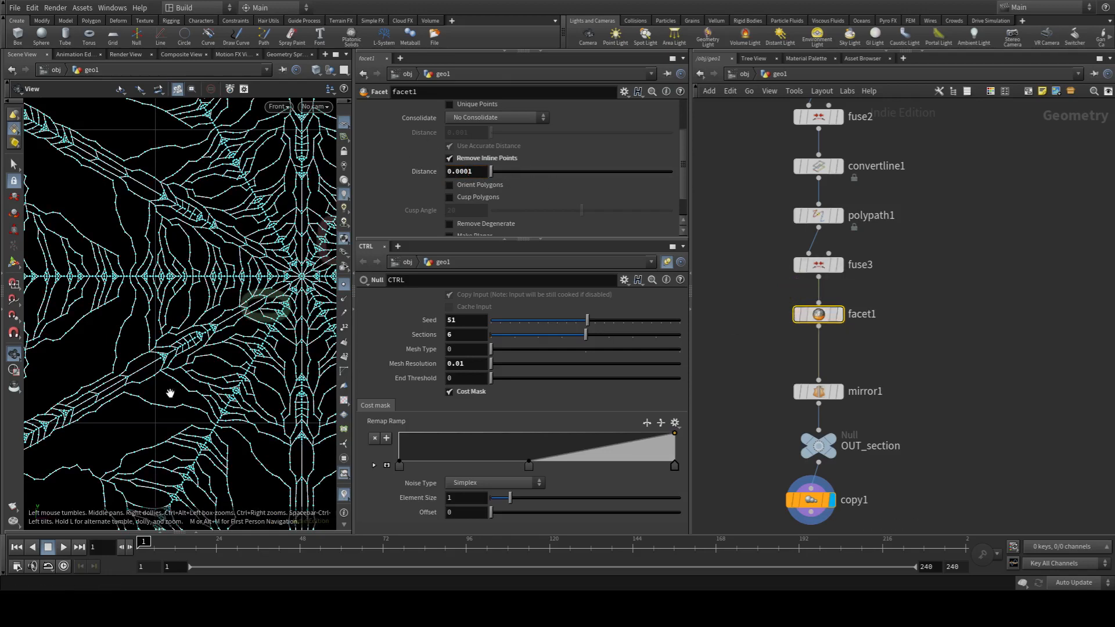
Step: Switch Mesh Type to 1 on the CTRL null and set Mesh Resolution to 0.0377
{"action": "scroll", "coordinate": [229, 332], "scroll_direction": "down", "scroll_amount": 2}
{"action": "mouse_move", "coordinate": [230, 332]}
{"action": "middle_mouse_down"}
{"action": "mouse_move", "coordinate": [162, 331]}
{"action": "mouse_move", "coordinate": [225, 329]}
{"action": "middle_mouse_up"}
{"action": "scroll", "coordinate": [226, 328], "scroll_direction": "up", "scroll_amount": 2}
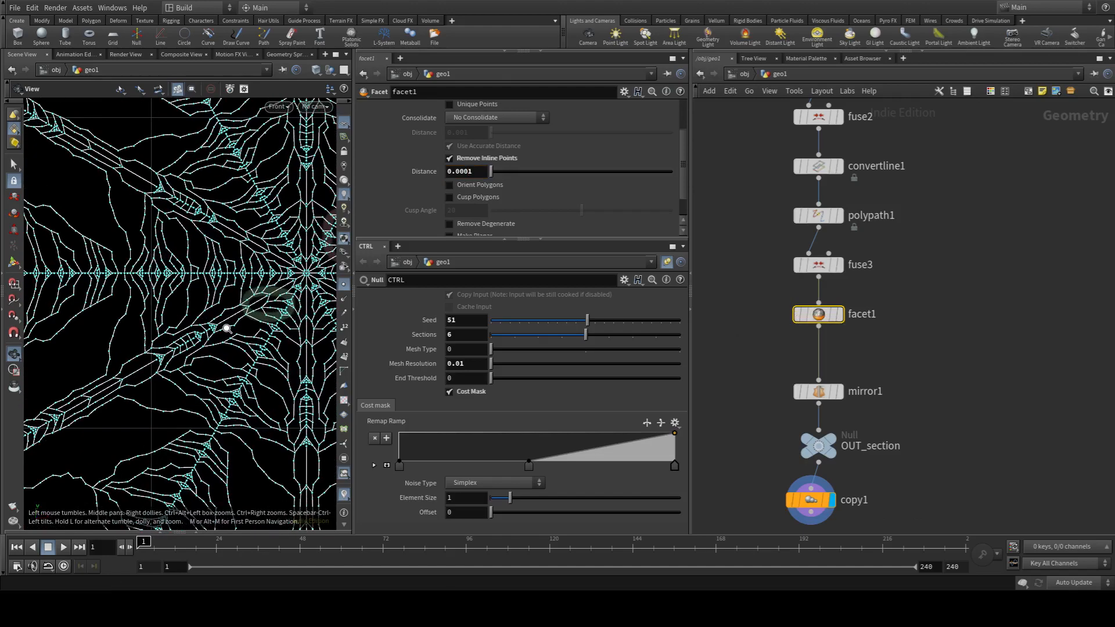
{"action": "middle_click_drag", "start_coordinate": [162, 296], "coordinate": [213, 264]}
{"action": "scroll", "coordinate": [220, 312], "scroll_direction": "down", "scroll_amount": 2}
{"action": "scroll", "coordinate": [214, 265], "scroll_direction": "down", "scroll_amount": 3}
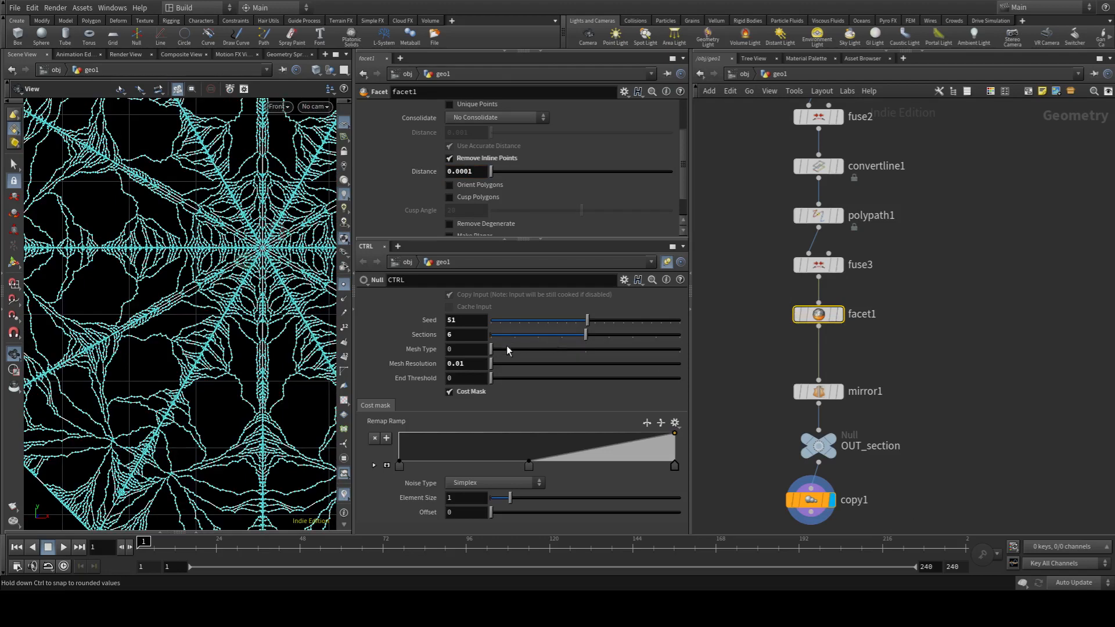
{"action": "left_click_drag", "start_coordinate": [522, 355], "coordinate": [569, 350]}
{"action": "scroll", "coordinate": [214, 361], "scroll_direction": "up", "scroll_amount": 3}
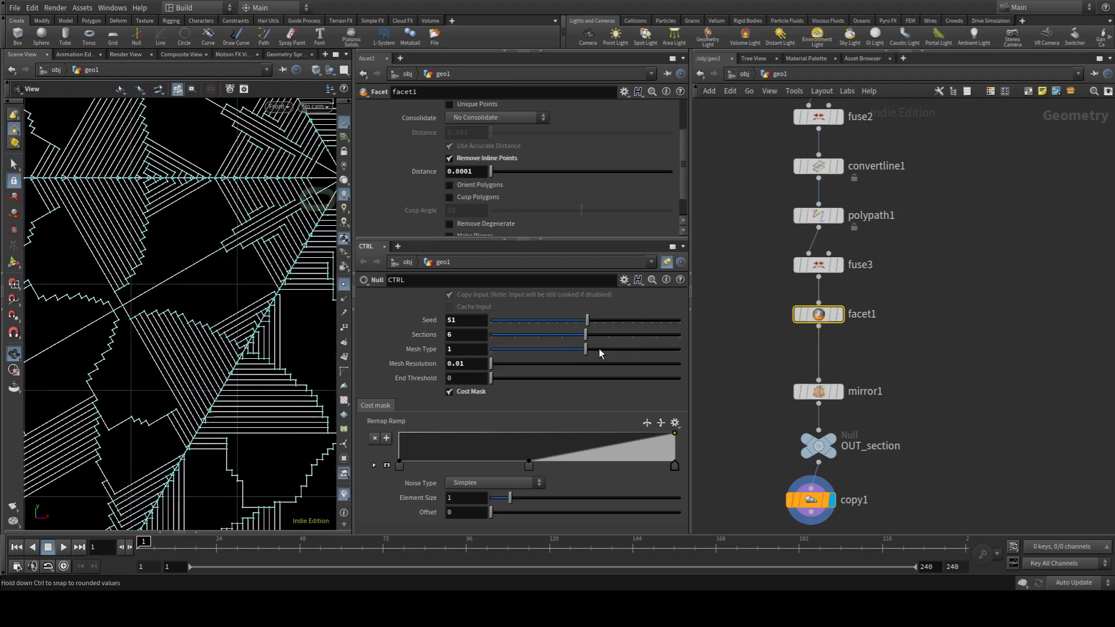
{"action": "scroll", "coordinate": [216, 299], "scroll_direction": "down", "scroll_amount": 10}
{"action": "scroll", "coordinate": [209, 305], "scroll_direction": "up", "scroll_amount": 4}
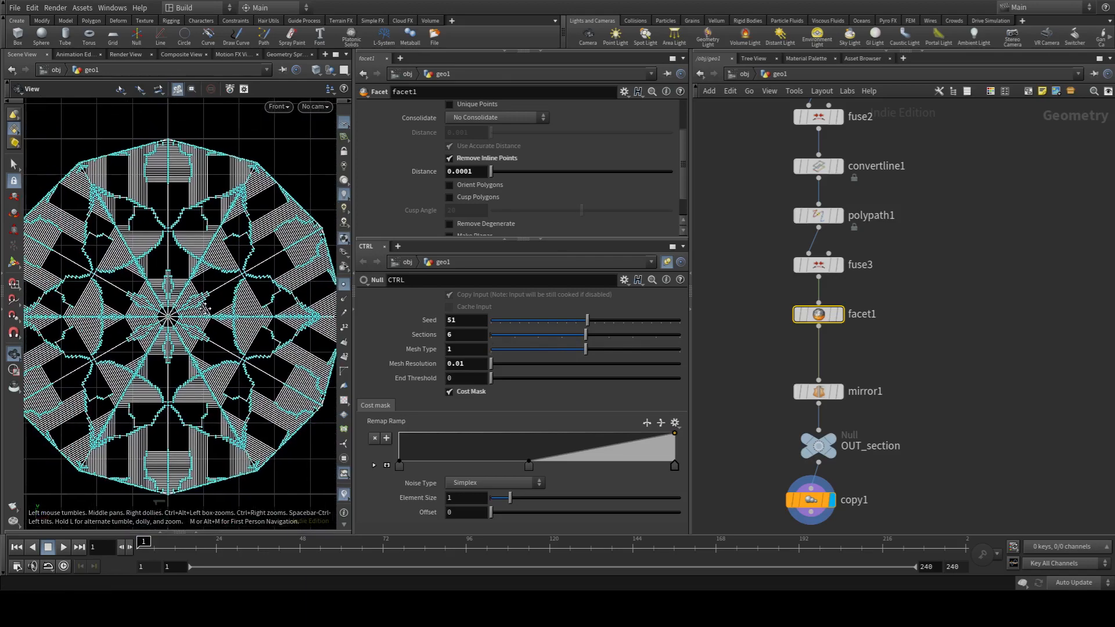
{"action": "left_click_drag", "start_coordinate": [492, 364], "coordinate": [509, 366]}
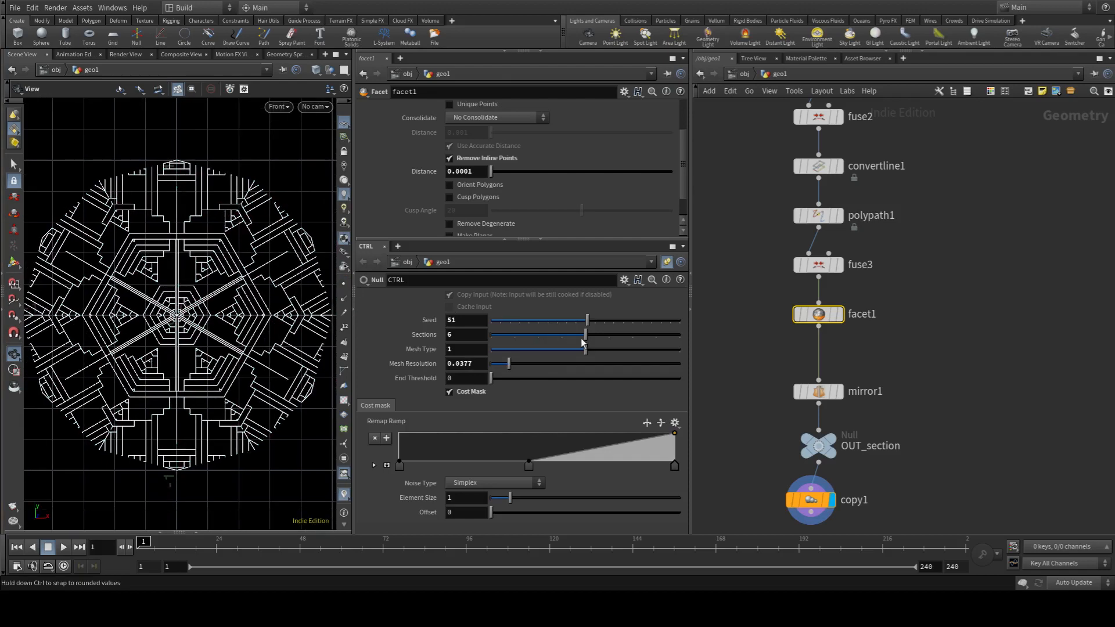
{"action": "left_click_drag", "start_coordinate": [588, 348], "coordinate": [623, 345]}
Step: Display the outputs of add1 and merge2 to examine the wedge's outer edge and closed outline
{"action": "middle_click_drag", "start_coordinate": [938, 234], "coordinate": [882, 411]}
{"action": "scroll", "coordinate": [882, 411], "scroll_direction": "down", "scroll_amount": 5}
{"action": "middle_click_drag", "start_coordinate": [908, 281], "coordinate": [895, 385]}
{"action": "scroll", "coordinate": [874, 286], "scroll_direction": "up", "scroll_amount": 5}
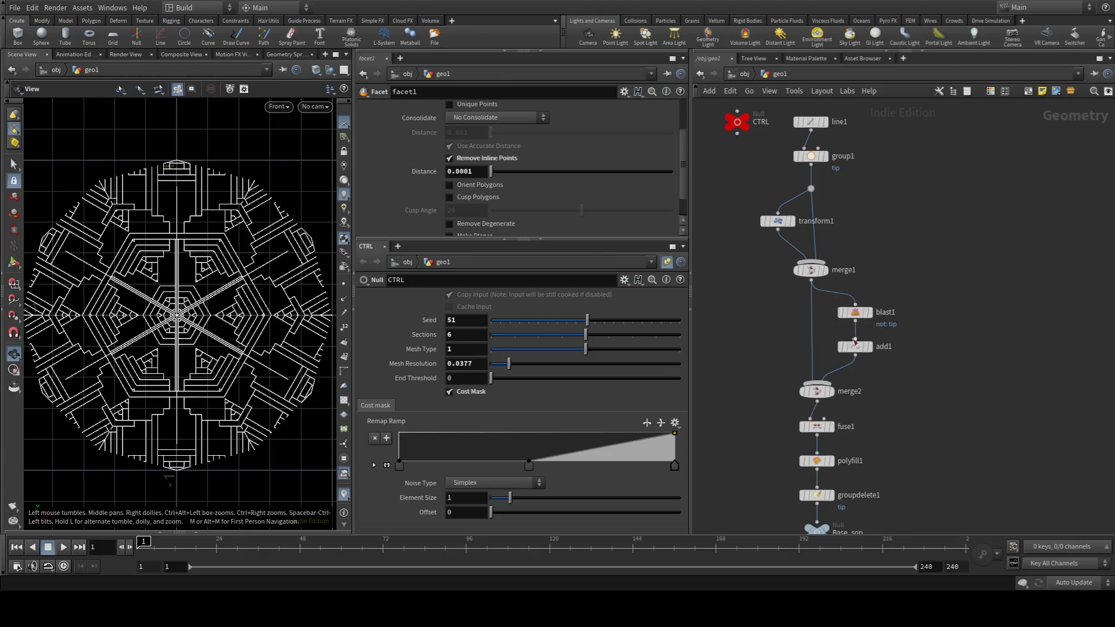
{"action": "middle_click_drag", "start_coordinate": [962, 378], "coordinate": [997, 380]}
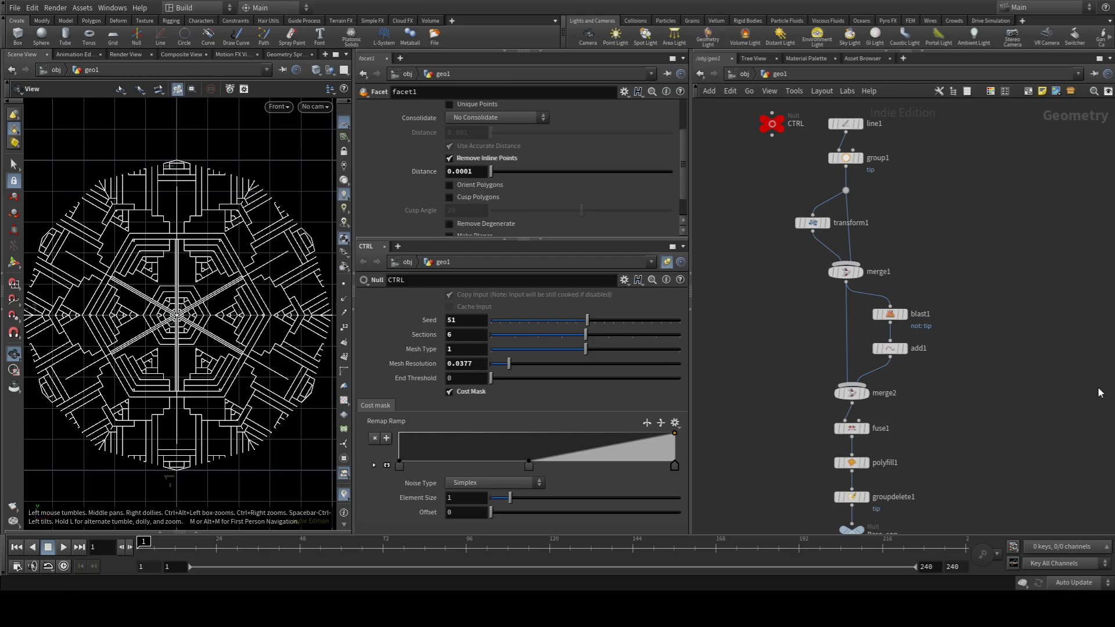
{"action": "scroll", "coordinate": [937, 331], "scroll_direction": "up", "scroll_amount": 3}
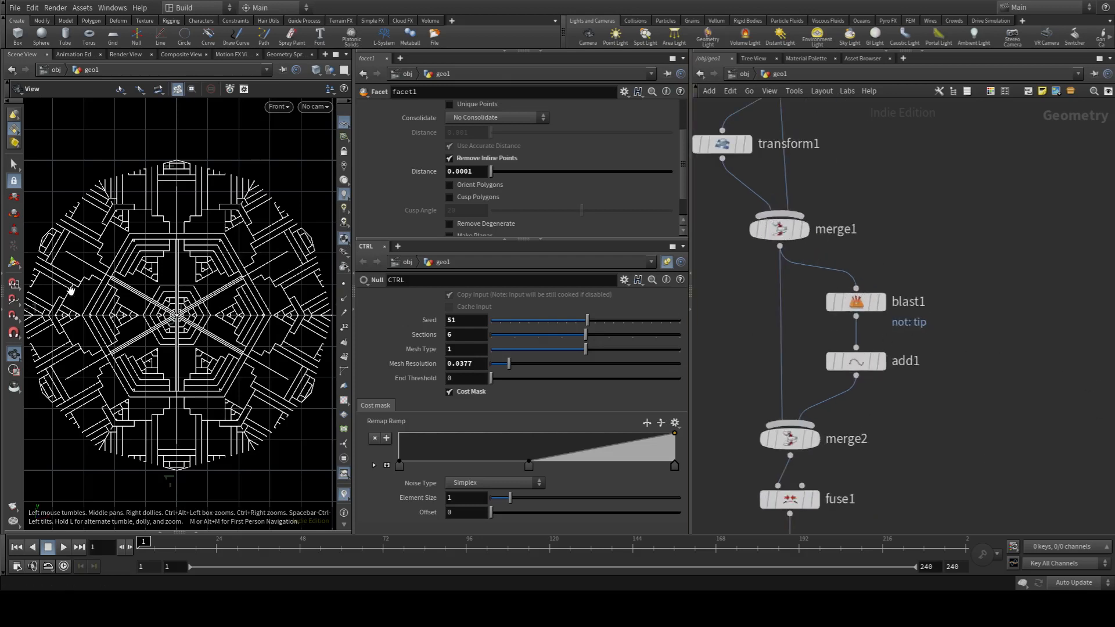
{"action": "left_click", "coordinate": [882, 363]}
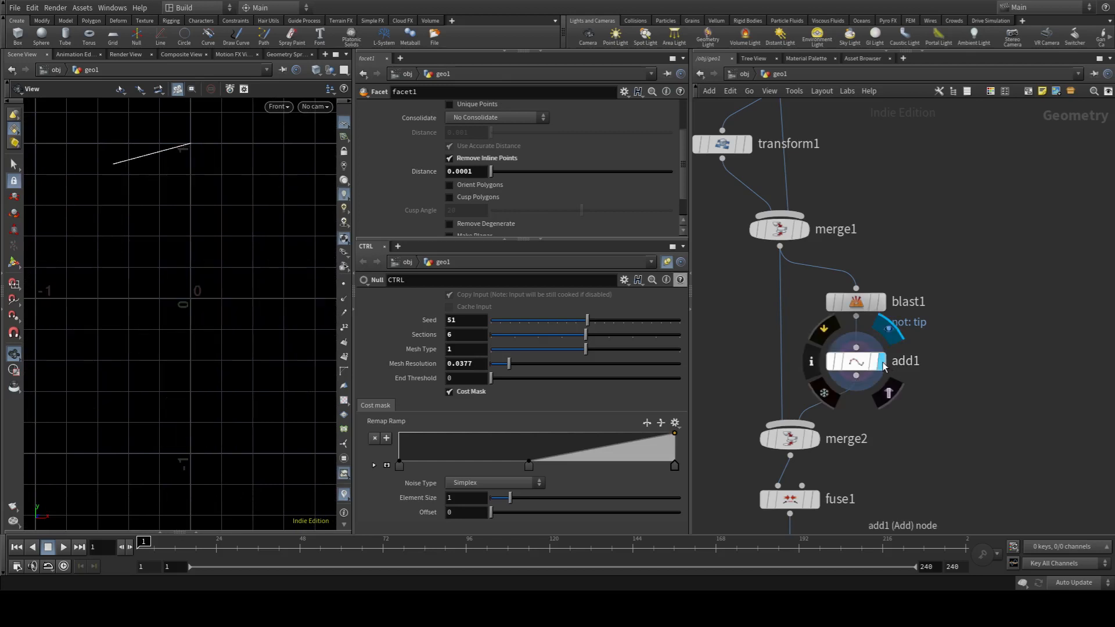
{"action": "left_click", "coordinate": [815, 440]}
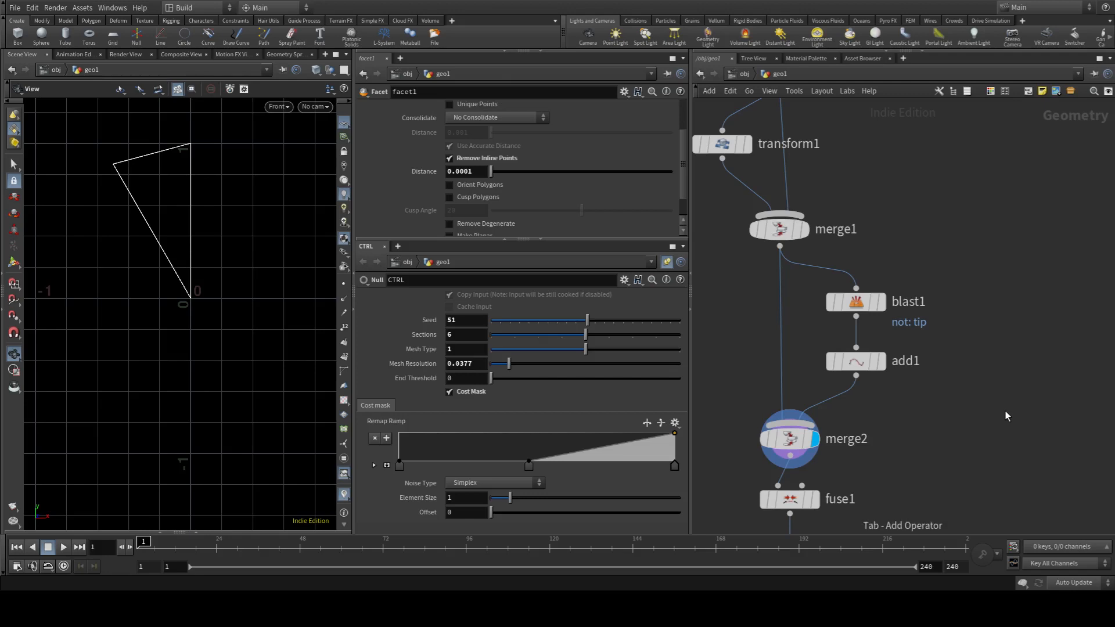
Step: Insert a Resample node between add1 and merge2 and display its output
{"action": "key", "text": "h"}
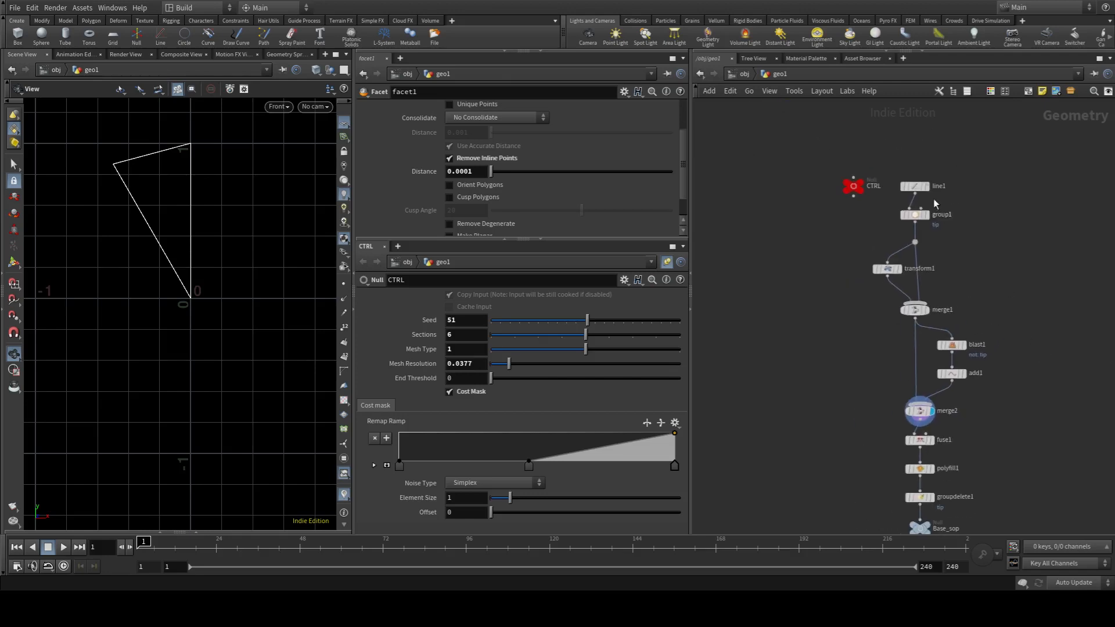
{"action": "middle_click_drag", "start_coordinate": [969, 379], "coordinate": [937, 347]}
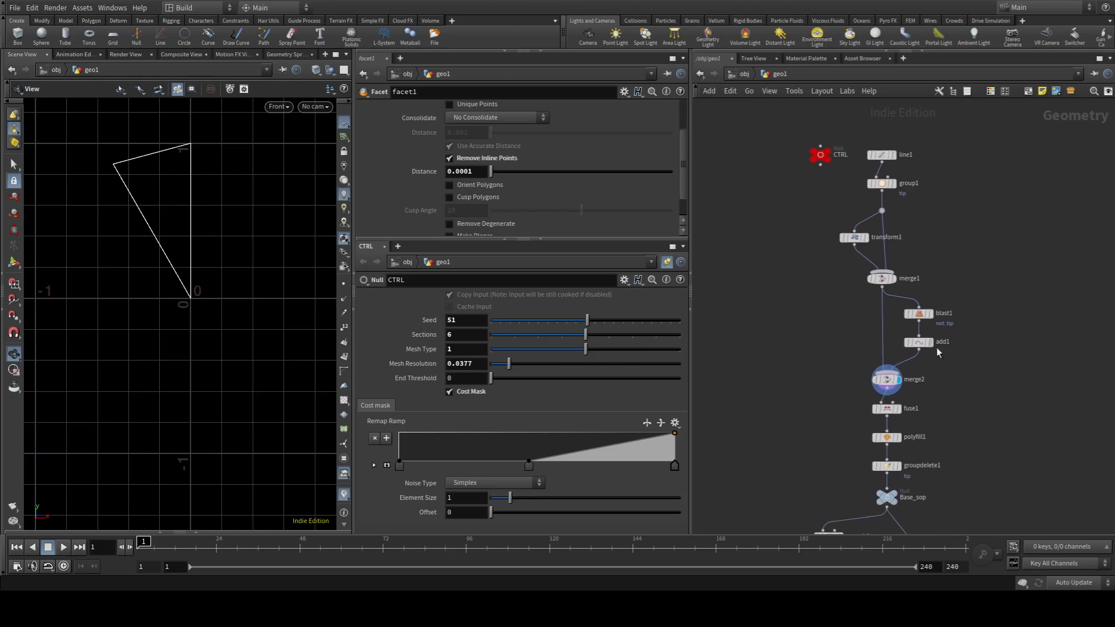
{"action": "scroll", "coordinate": [935, 353], "scroll_direction": "up", "scroll_amount": 3}
{"action": "left_click_drag", "start_coordinate": [971, 255], "coordinate": [924, 318]}
{"action": "left_click", "coordinate": [953, 336]}
{"action": "left_click", "coordinate": [941, 315]}
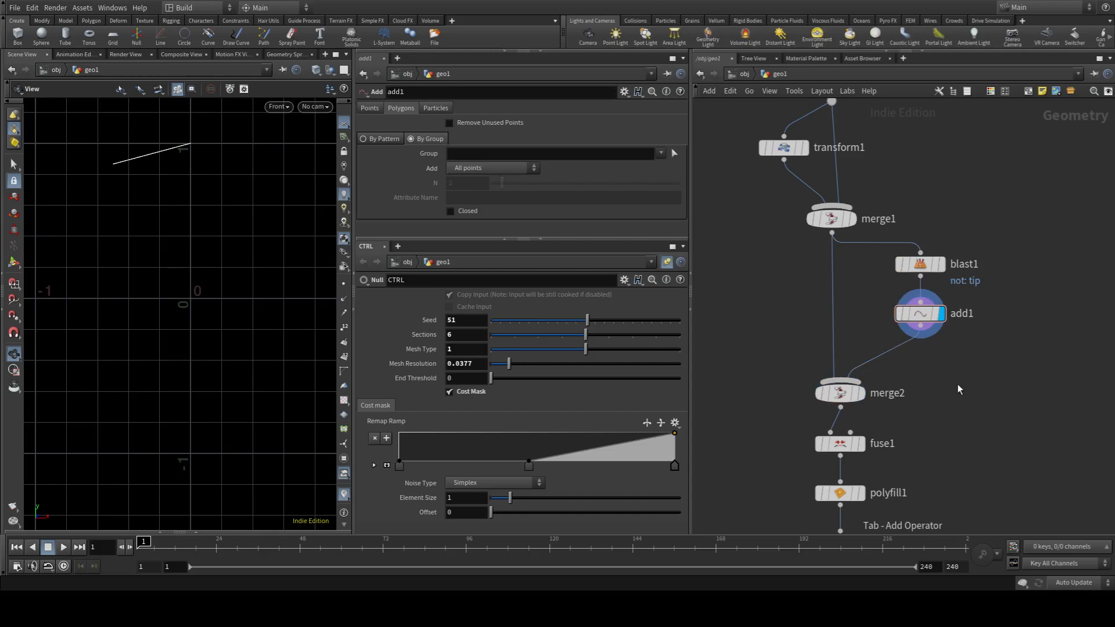
{"action": "key", "text": "ctrl+r"}
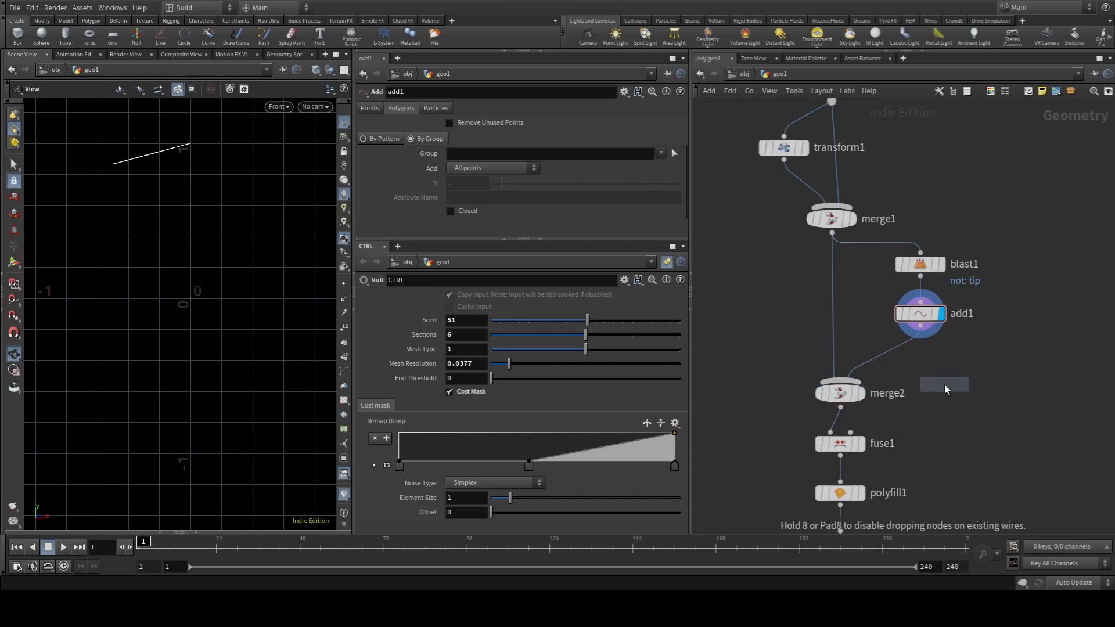
{"action": "left_click", "coordinate": [897, 349]}
{"action": "left_click", "coordinate": [917, 362]}
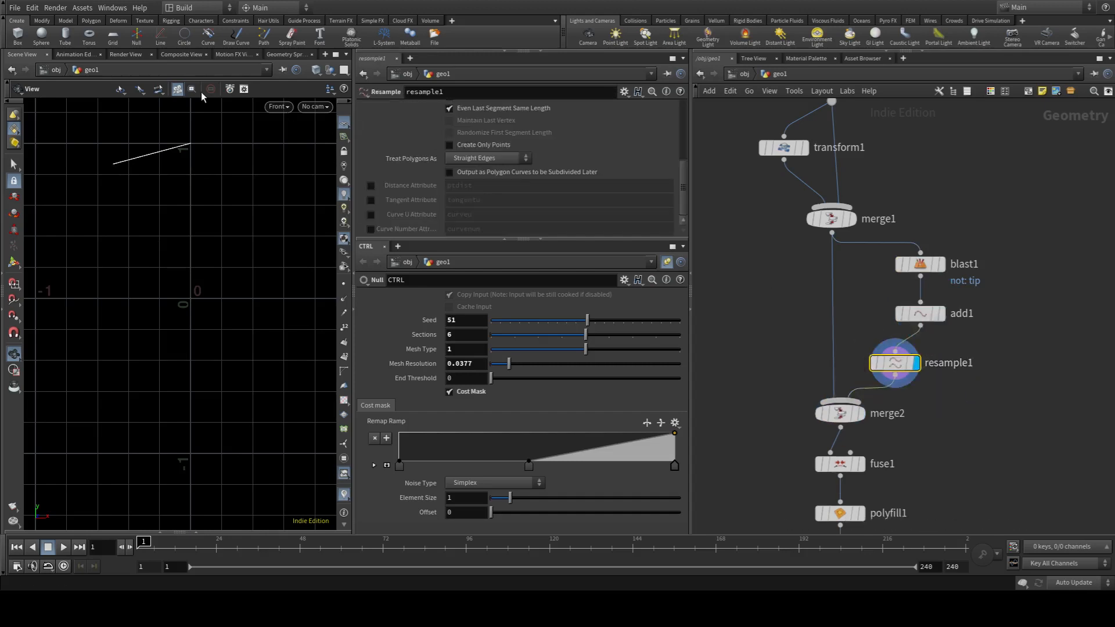
Step: Turn off Maximum Segment Length on resample1 and enable Maximum Segments with Segments set to 2
{"action": "scroll", "coordinate": [146, 145], "scroll_direction": "up", "scroll_amount": 3}
{"action": "scroll", "coordinate": [499, 171], "scroll_direction": "up", "scroll_amount": 4}
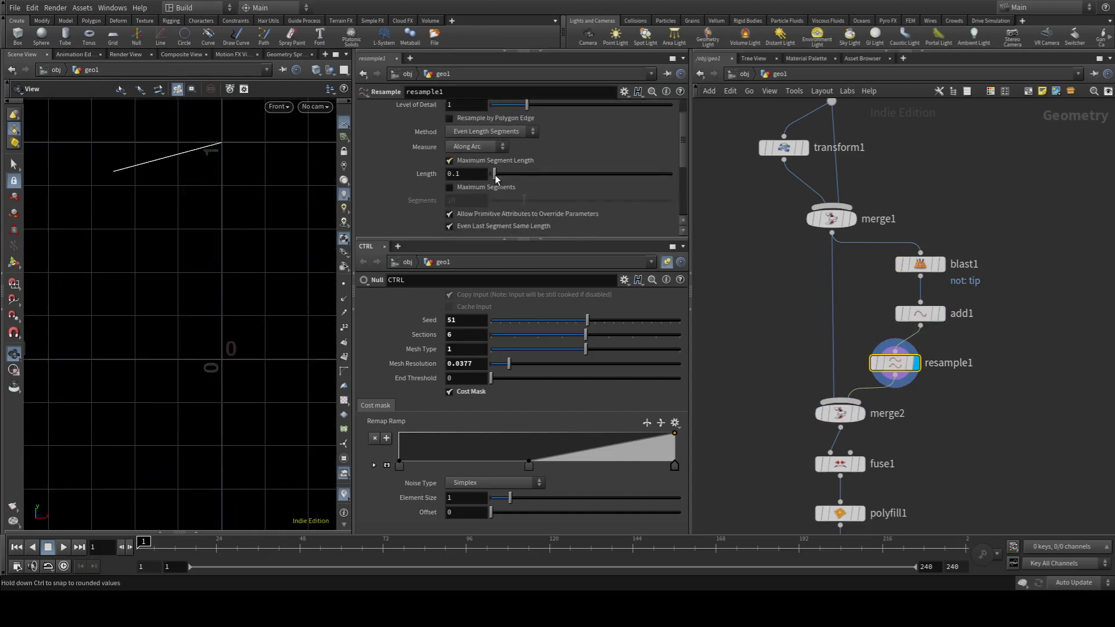
{"action": "left_click", "coordinate": [449, 161]}
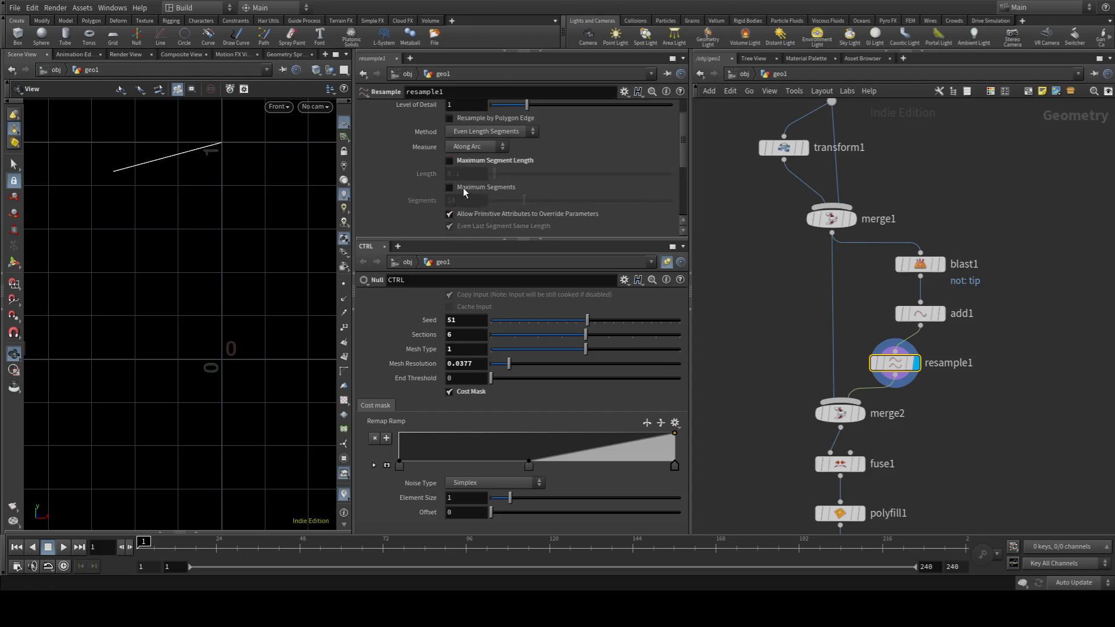
{"action": "left_click", "coordinate": [458, 186]}
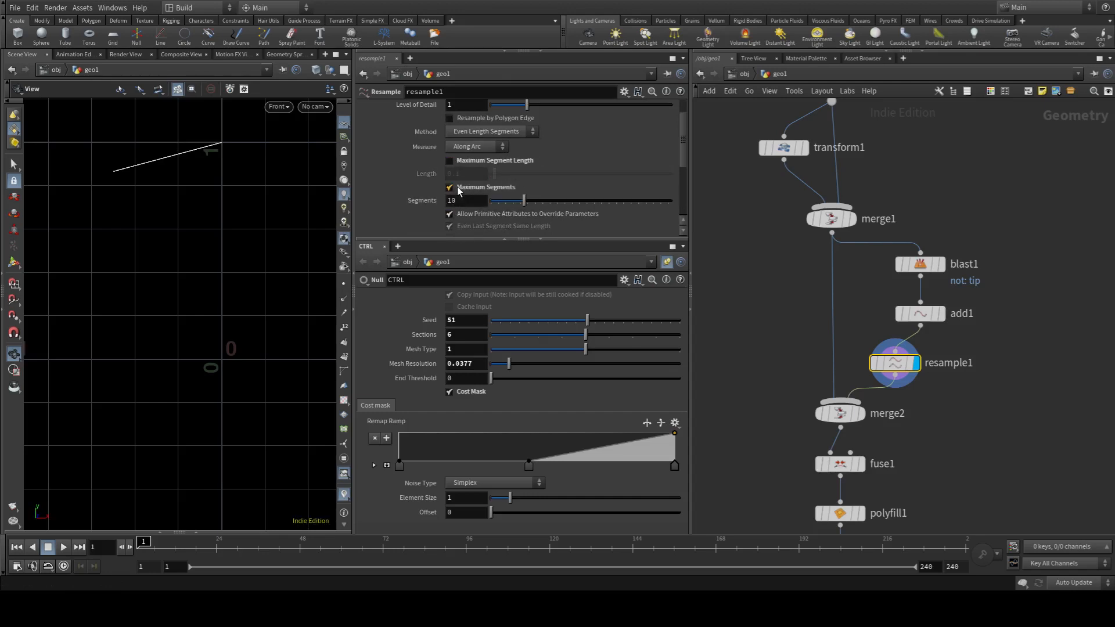
{"action": "left_click", "coordinate": [465, 201]}
{"action": "type", "text": "2"}
{"action": "key", "text": "Return"}
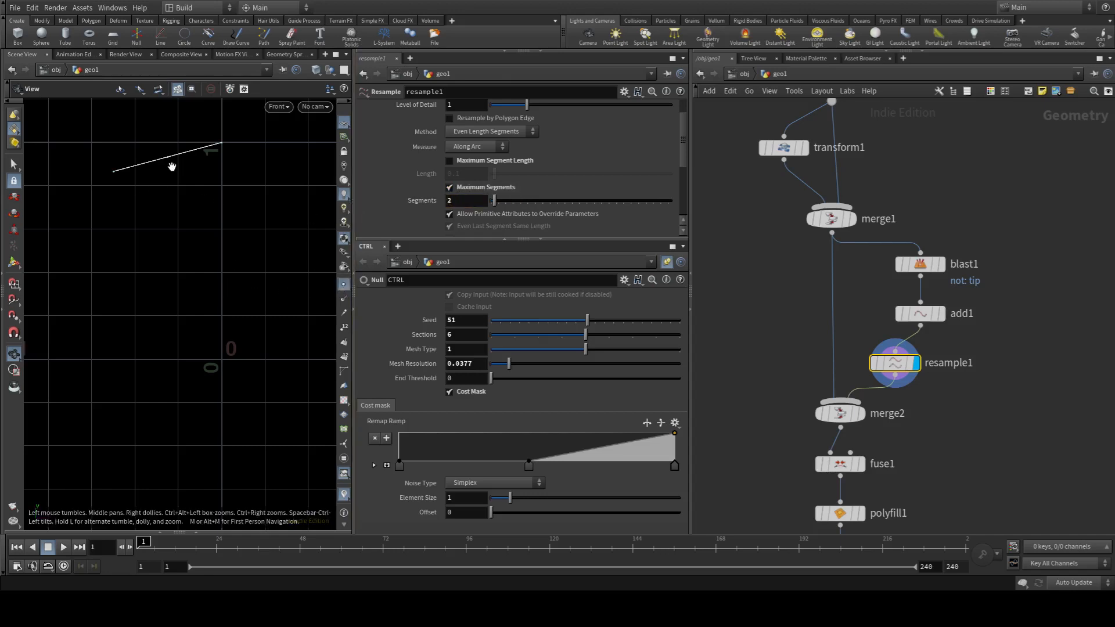
Step: Show point numbers in the viewport, then align blast1, add1 and resample1 in a column set apart from the main chain
{"action": "left_click", "coordinate": [343, 328]}
{"action": "middle_click_drag", "start_coordinate": [1000, 389], "coordinate": [994, 312]}
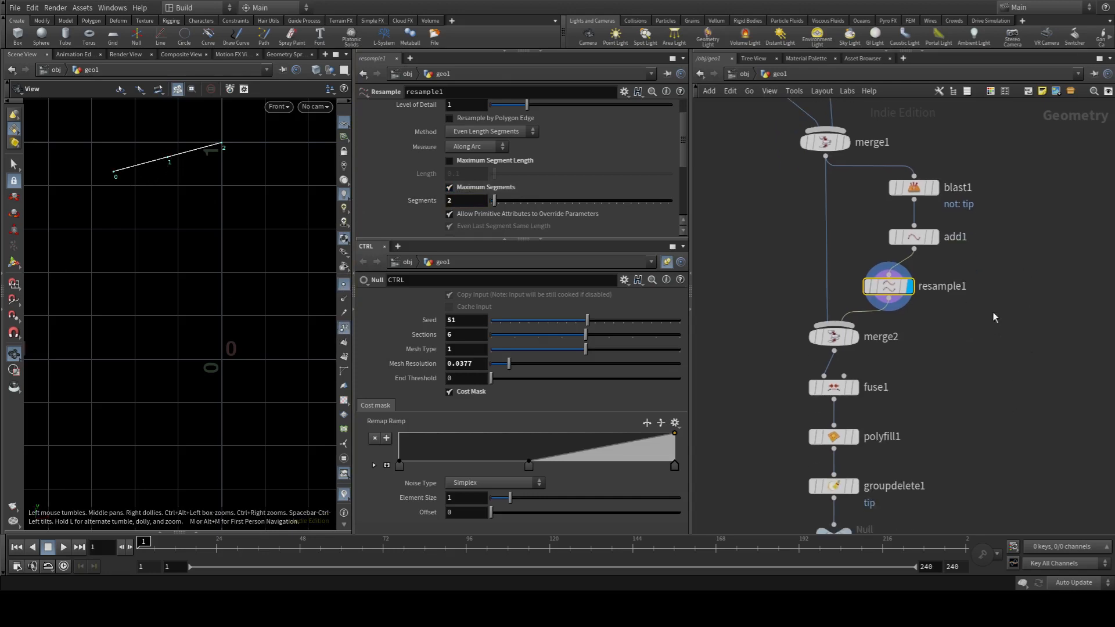
{"action": "left_click_drag", "start_coordinate": [1010, 176], "coordinate": [876, 309]}
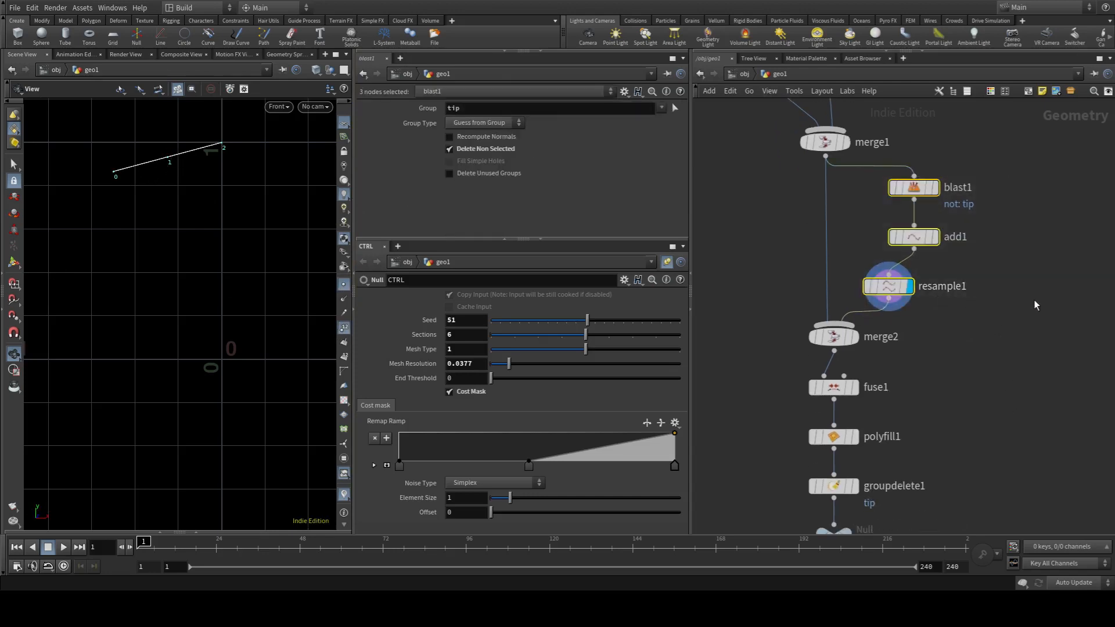
{"action": "left_click_drag", "start_coordinate": [1034, 317], "coordinate": [900, 190]}
{"action": "key", "text": "a"}
{"action": "mouse_move", "coordinate": [982, 265]}
{"action": "left_mouse_down"}
{"action": "mouse_move", "coordinate": [983, 236]}
{"action": "mouse_move", "coordinate": [969, 255]}
{"action": "left_mouse_up"}
{"action": "left_click", "coordinate": [1005, 355]}
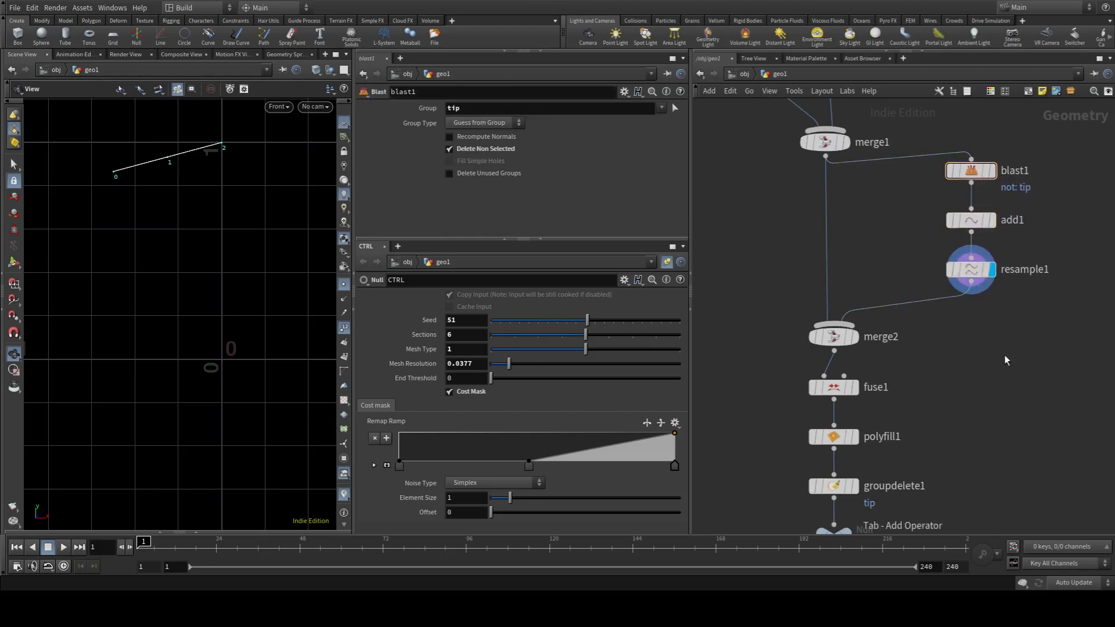
Step: Insert a Transform node between resample1 and merge2
{"action": "key", "text": "Tab"}
{"action": "type", "text": "tra"}
{"action": "key", "text": "Return"}
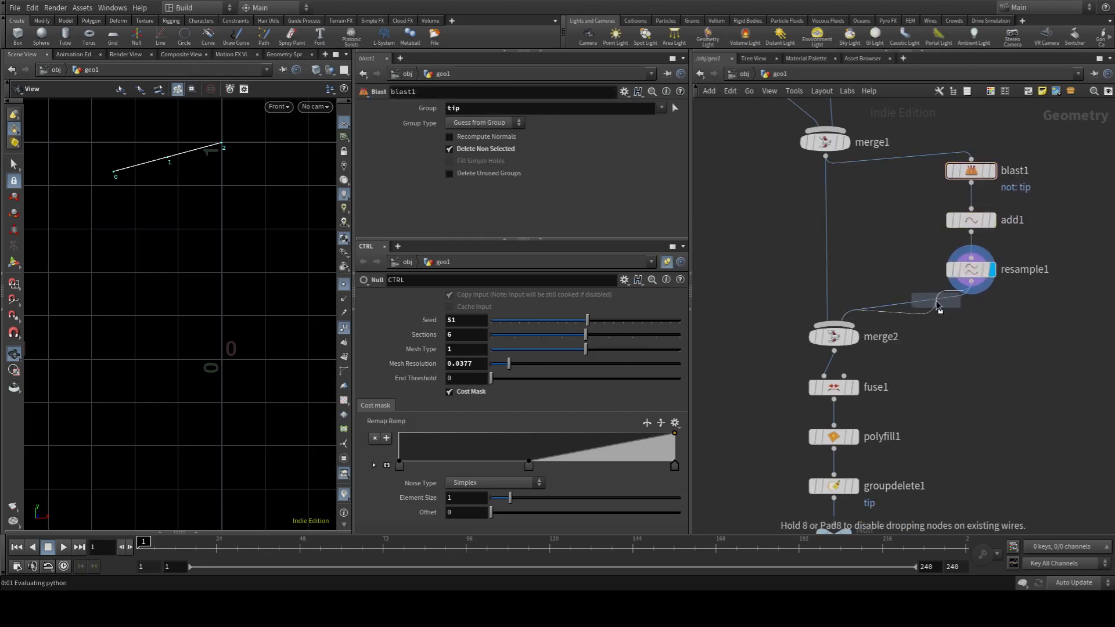
{"action": "left_click", "coordinate": [933, 303]}
Step: Restrict transform2 to point group 1 with Group Type Points, set Uniform Scale to 1.19 and display its output
{"action": "left_click", "coordinate": [509, 109]}
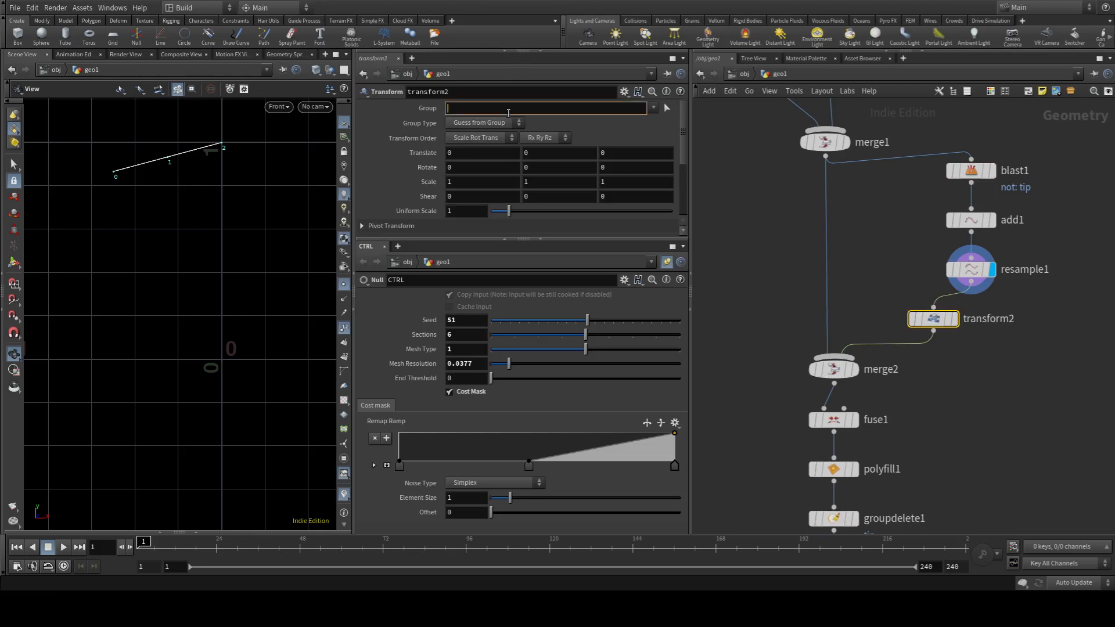
{"action": "key", "text": "Return"}
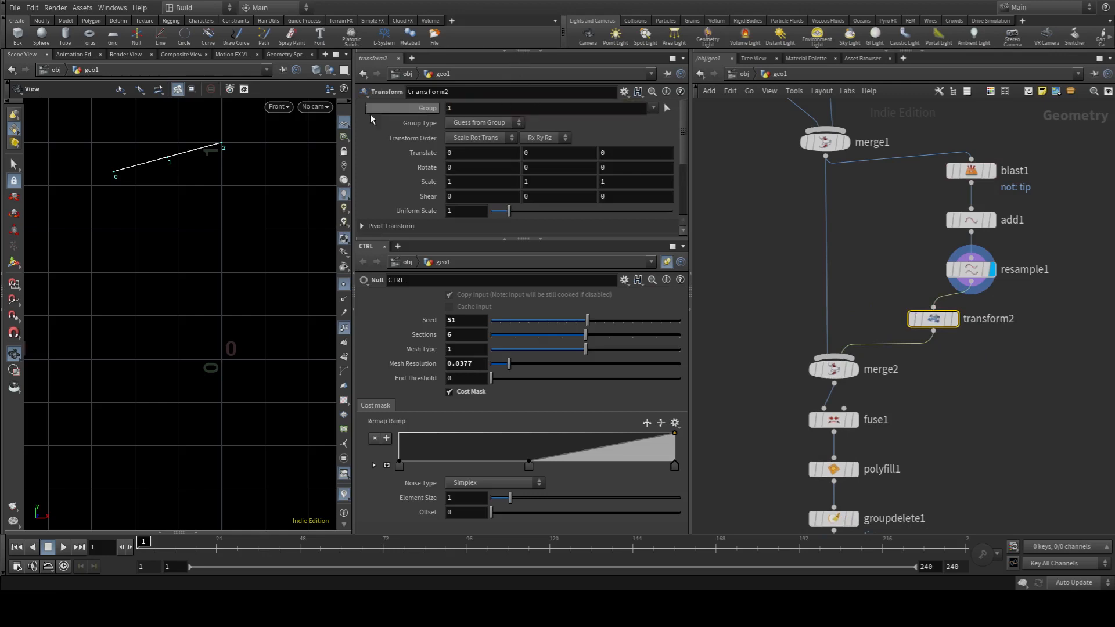
{"action": "left_click", "coordinate": [486, 169]}
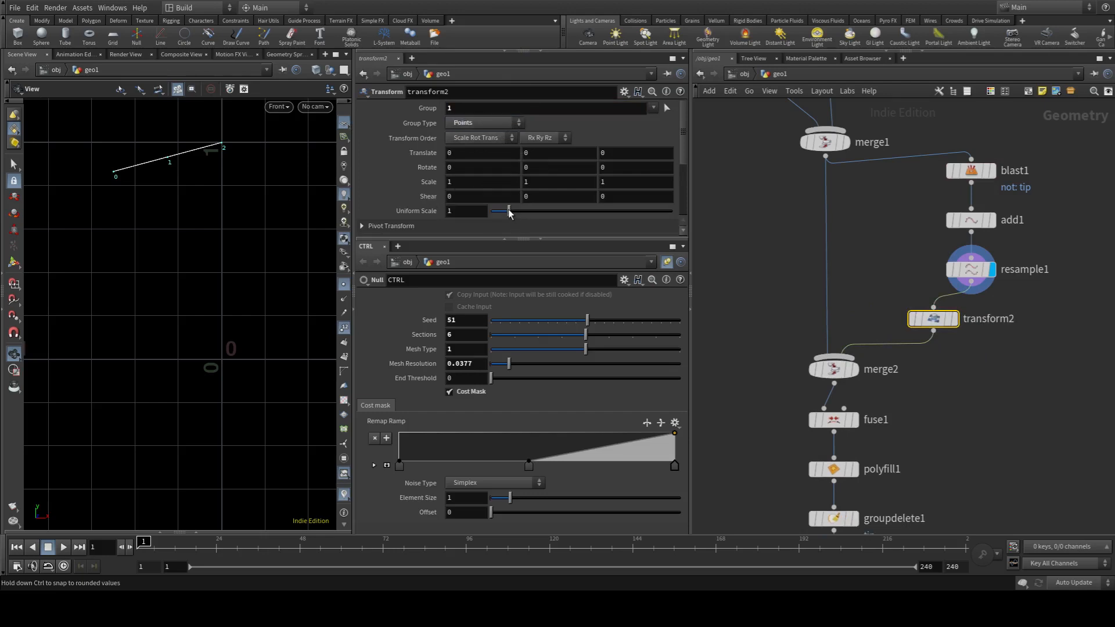
{"action": "left_click_drag", "start_coordinate": [508, 210], "coordinate": [512, 224]}
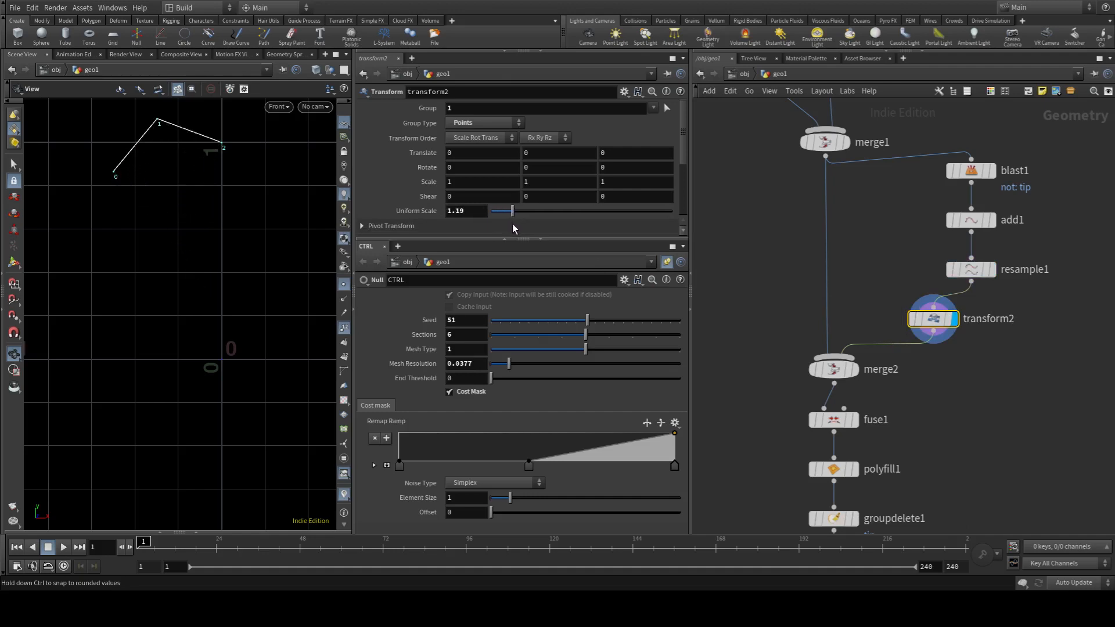
Step: Display the output of copy1 and hide the point markers and point numbers in the viewport
{"action": "scroll", "coordinate": [1040, 407], "scroll_direction": "down", "scroll_amount": 4}
{"action": "middle_click_drag", "start_coordinate": [1022, 406], "coordinate": [1007, 108]}
{"action": "scroll", "coordinate": [1045, 411], "scroll_direction": "down", "scroll_amount": 1}
{"action": "scroll", "coordinate": [929, 234], "scroll_direction": "up", "scroll_amount": 2}
{"action": "middle_click_drag", "start_coordinate": [928, 234], "coordinate": [873, 274]}
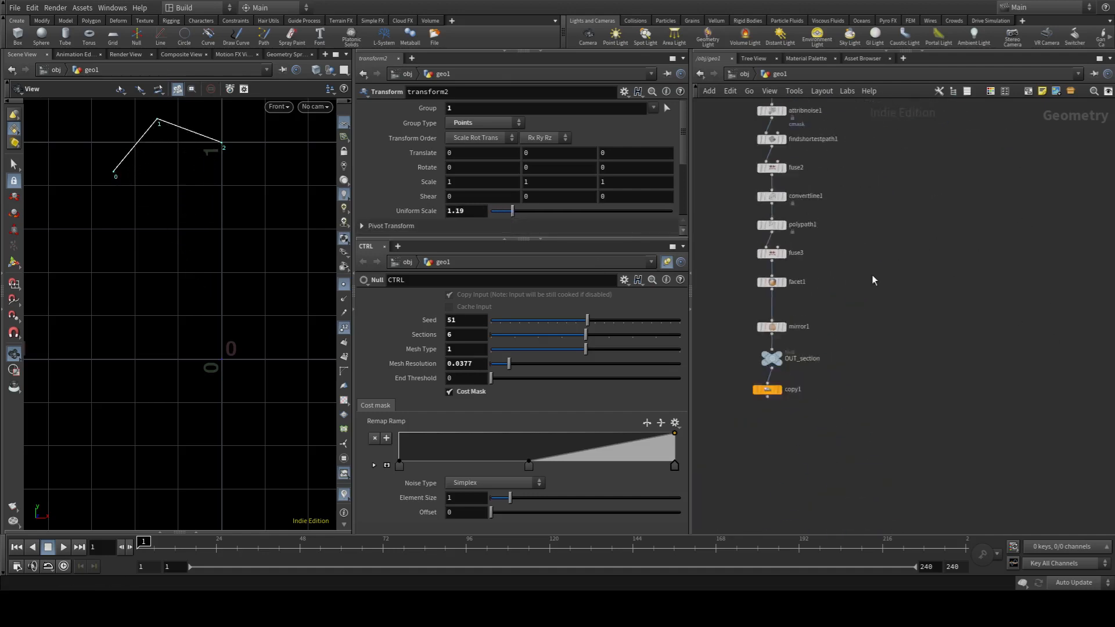
{"action": "scroll", "coordinate": [873, 280], "scroll_direction": "up", "scroll_amount": 1}
{"action": "left_click", "coordinate": [762, 414]}
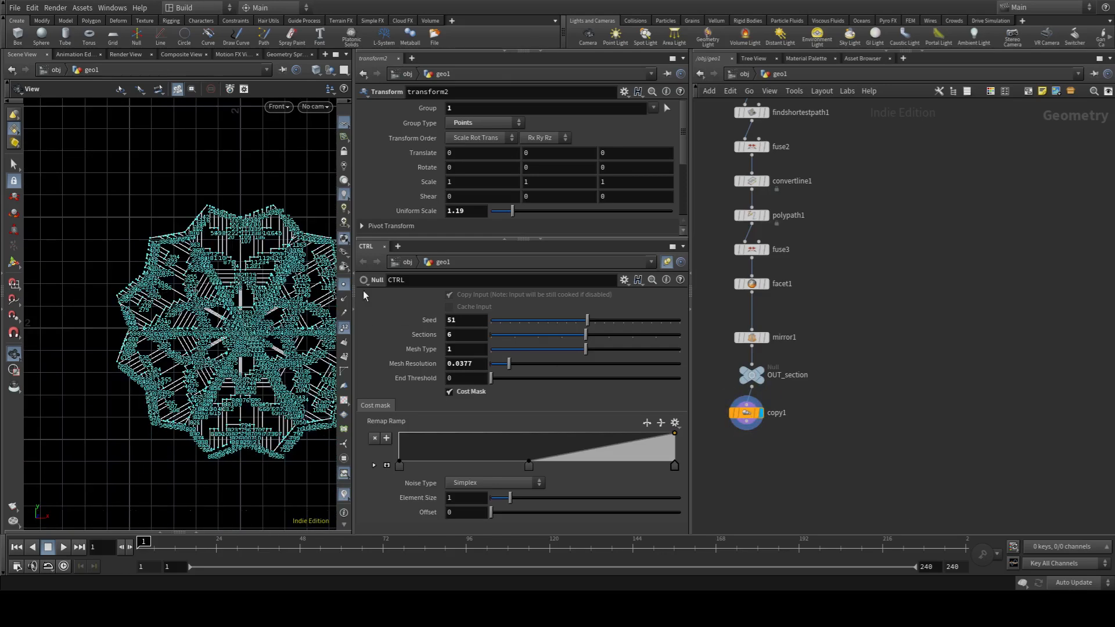
{"action": "left_click", "coordinate": [344, 284]}
{"action": "left_click", "coordinate": [344, 327]}
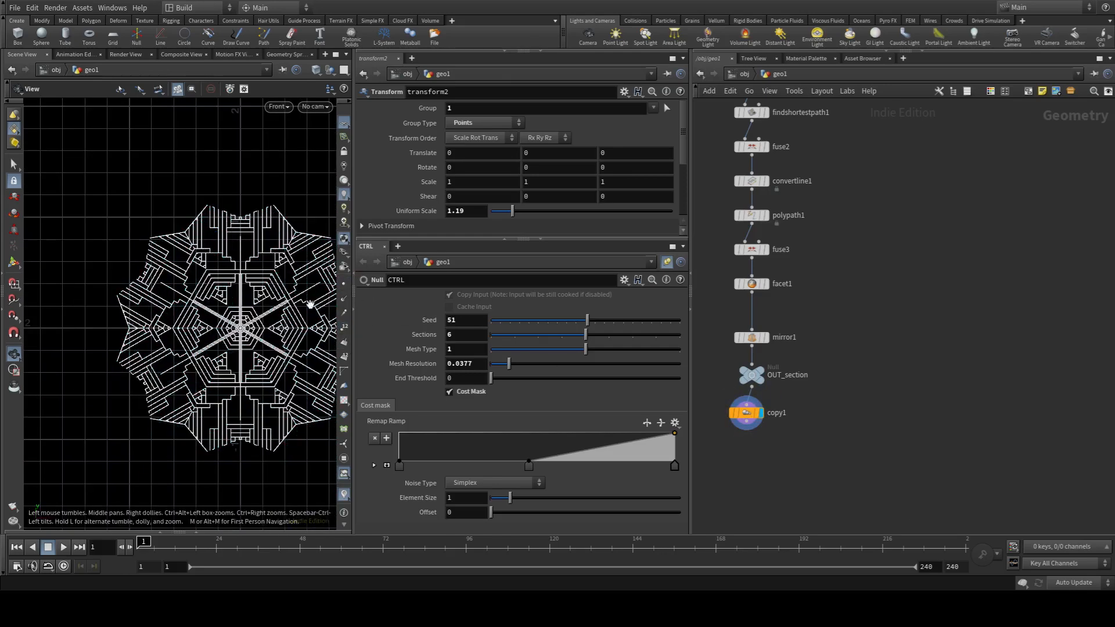
{"action": "scroll", "coordinate": [310, 304], "scroll_direction": "up", "scroll_amount": 3}
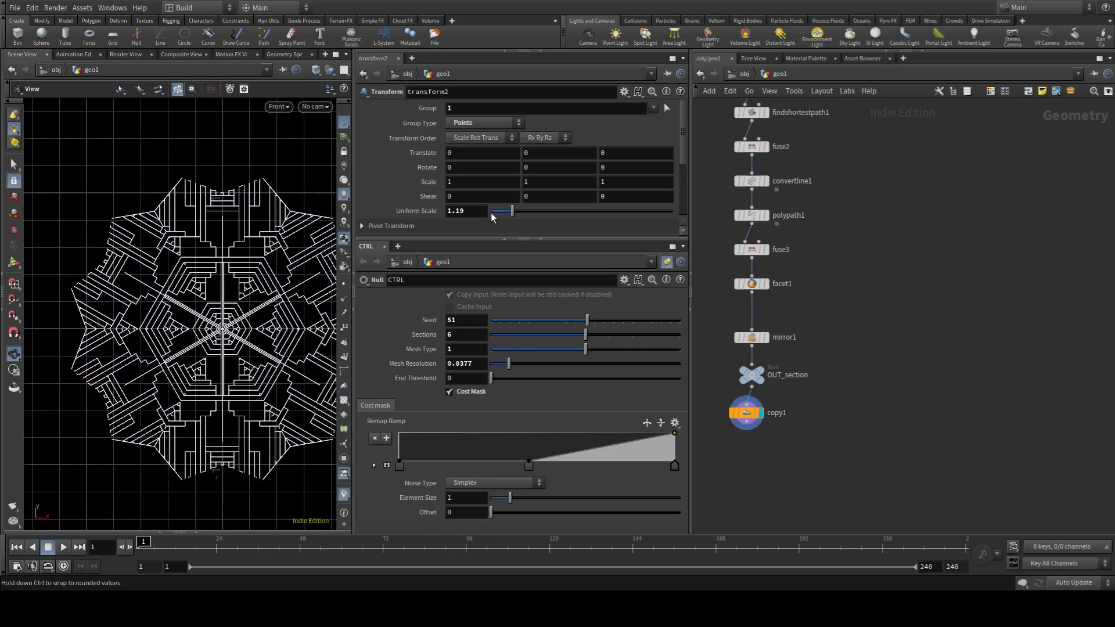
Step: Set transform2's Uniform Scale to 0.8, and the CTRL null's Mesh Type to 0 and End Threshold to 0.471
{"action": "left_click_drag", "start_coordinate": [514, 214], "coordinate": [505, 214]}
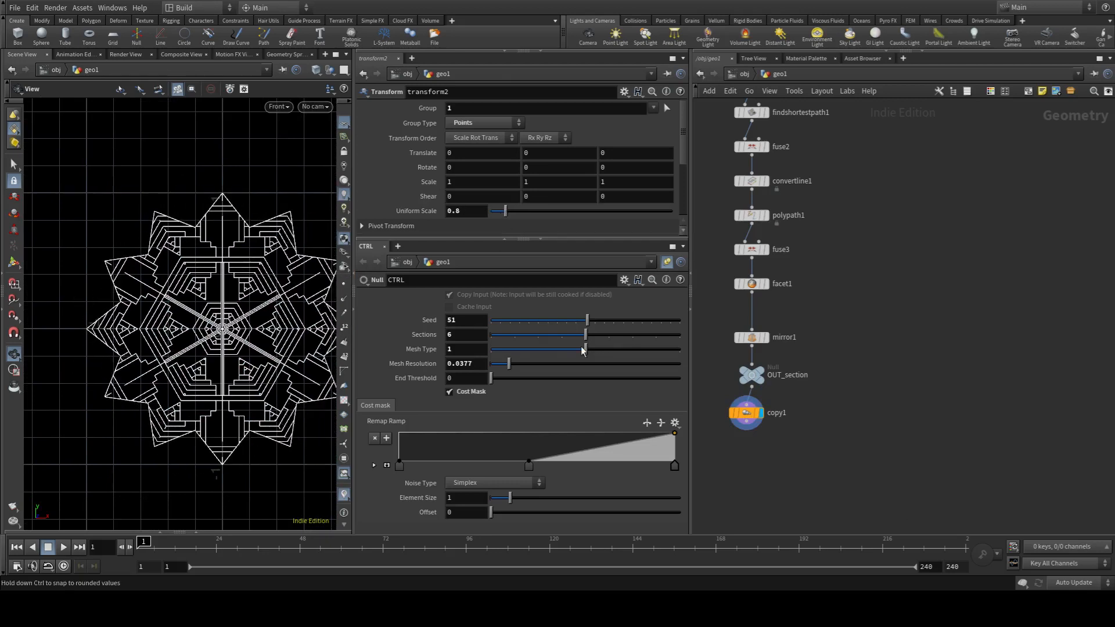
{"action": "left_click_drag", "start_coordinate": [573, 352], "coordinate": [531, 347]}
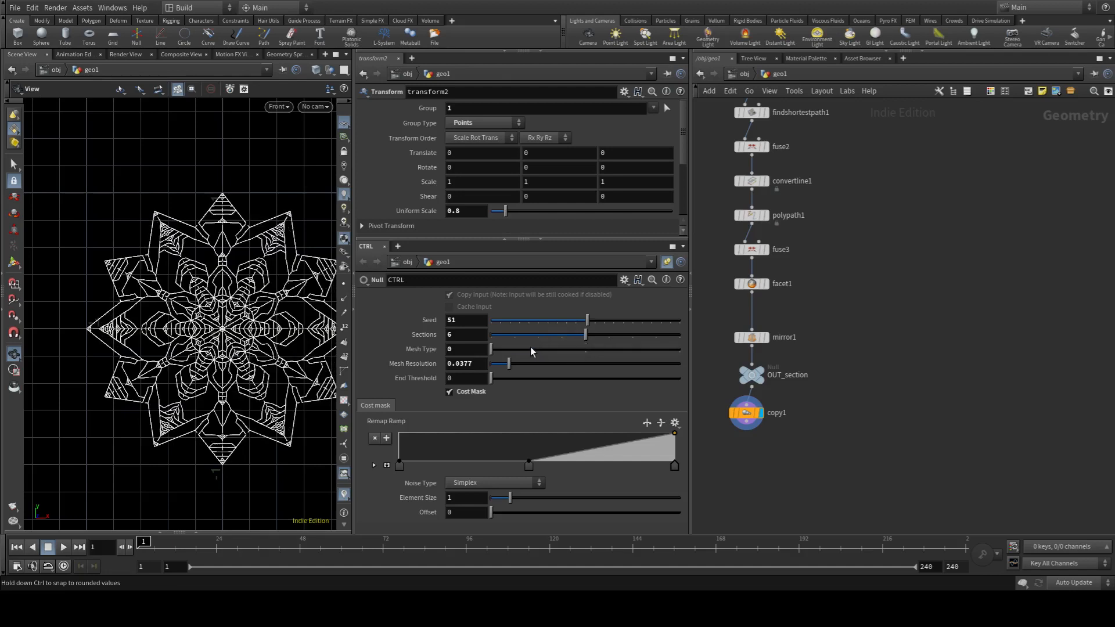
{"action": "left_click_drag", "start_coordinate": [491, 378], "coordinate": [596, 379]}
Step: Add a spikes slider ranging from 0 to 0.5 to the CTRL null, between Mesh Resolution and End Threshold
{"action": "middle_click_drag", "start_coordinate": [1069, 208], "coordinate": [1035, 428]}
{"action": "middle_click_drag", "start_coordinate": [920, 202], "coordinate": [933, 286]}
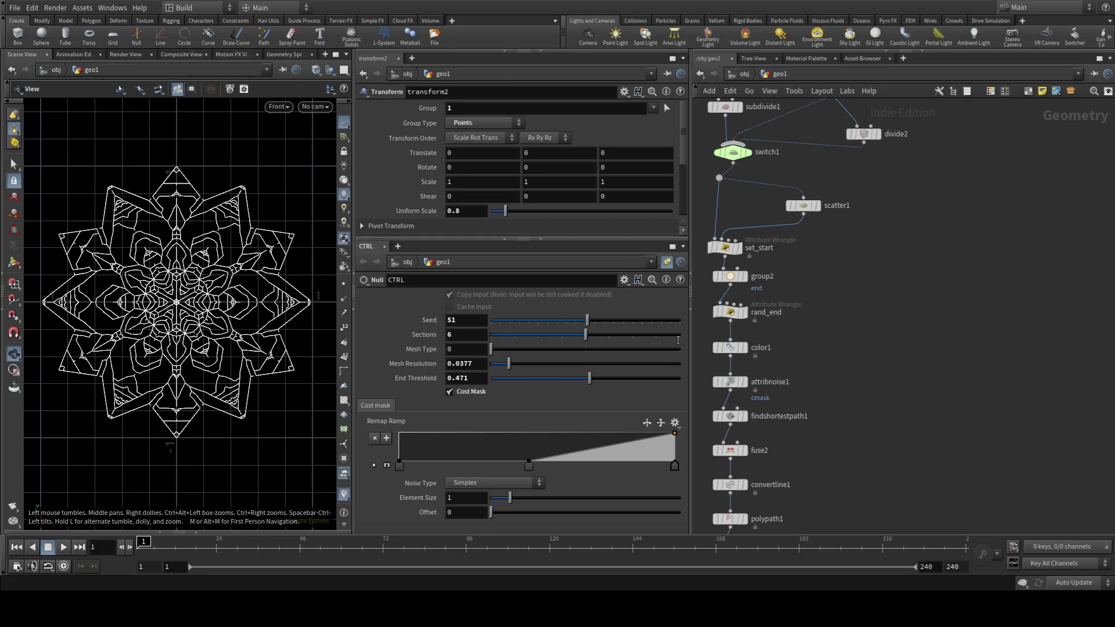
{"action": "left_click", "coordinate": [611, 535]}
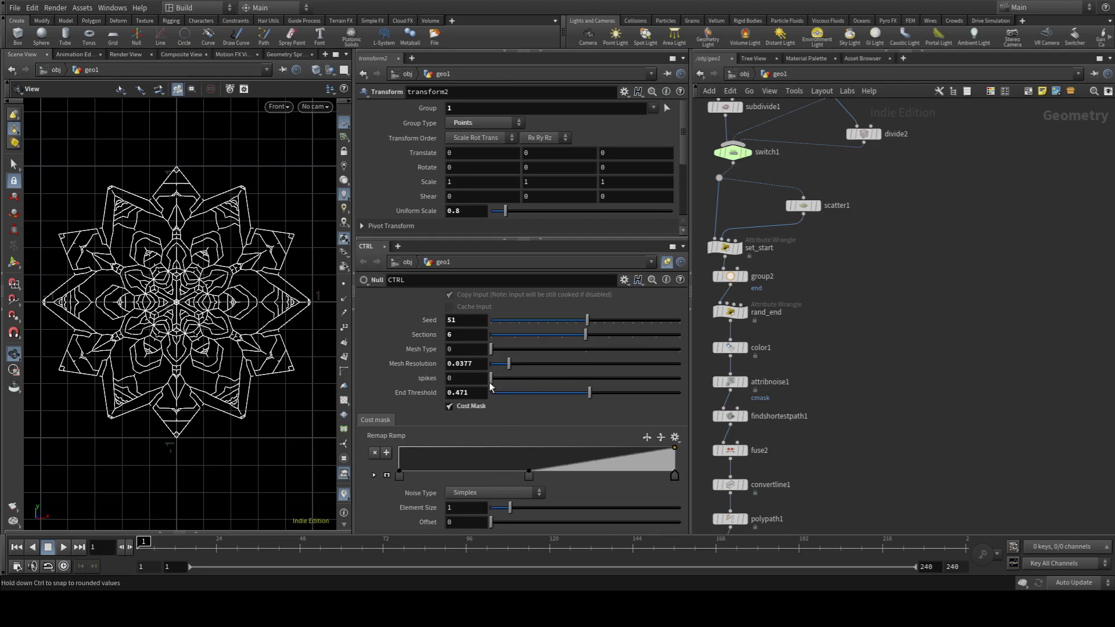
{"action": "mouse_move", "coordinate": [491, 378]}
{"action": "left_mouse_down"}
{"action": "mouse_move", "coordinate": [777, 399]}
{"action": "mouse_move", "coordinate": [495, 378]}
{"action": "mouse_move", "coordinate": [670, 405]}
{"action": "mouse_move", "coordinate": [476, 381]}
{"action": "left_mouse_up"}
Step: Drive transform2's Uniform Scale with 1-ch("../CTRL/spikes") and set spikes to 0.343 on the CTRL null
{"action": "middle_click_drag", "start_coordinate": [940, 115], "coordinate": [919, 531]}
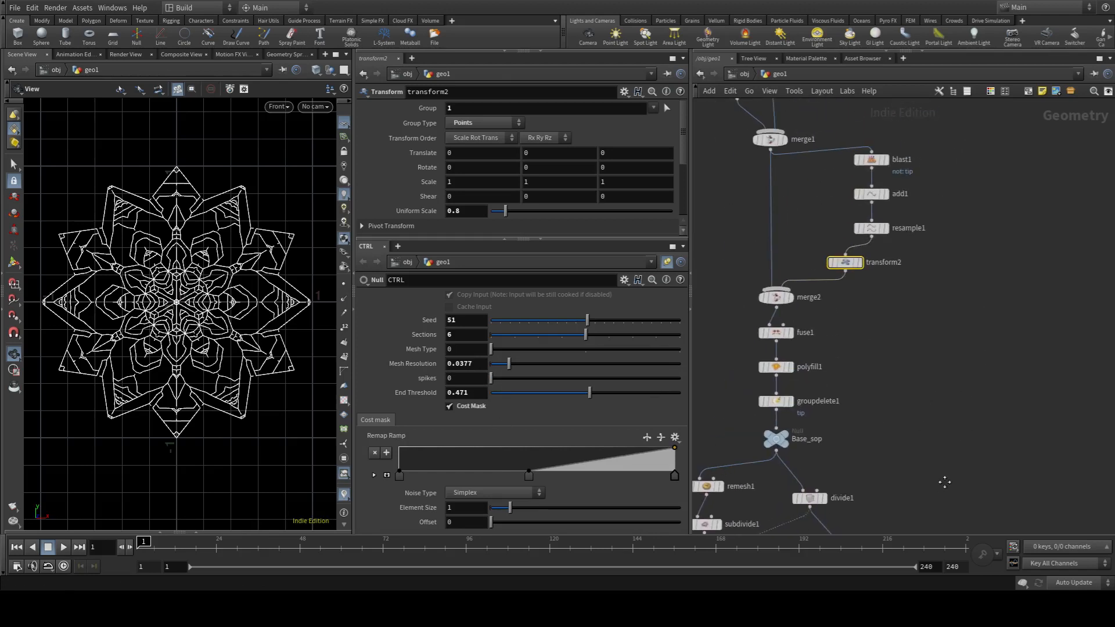
{"action": "scroll", "coordinate": [853, 245], "scroll_direction": "up", "scroll_amount": 4}
{"action": "scroll", "coordinate": [464, 162], "scroll_direction": "down", "scroll_amount": 3}
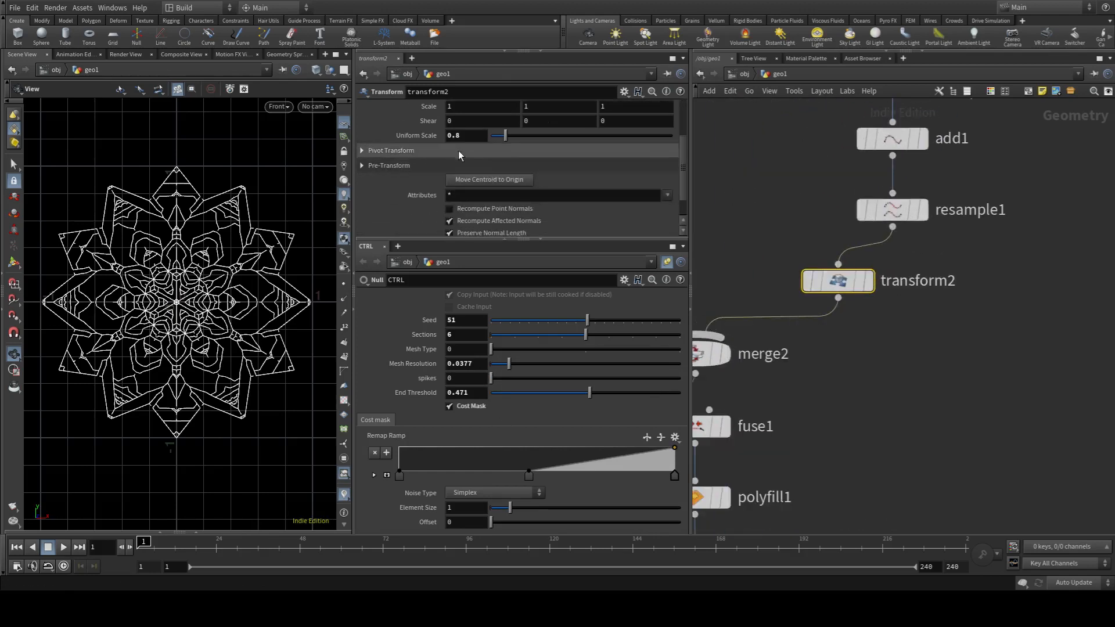
{"action": "left_click", "coordinate": [466, 136]}
{"action": "type", "text": "1-"}
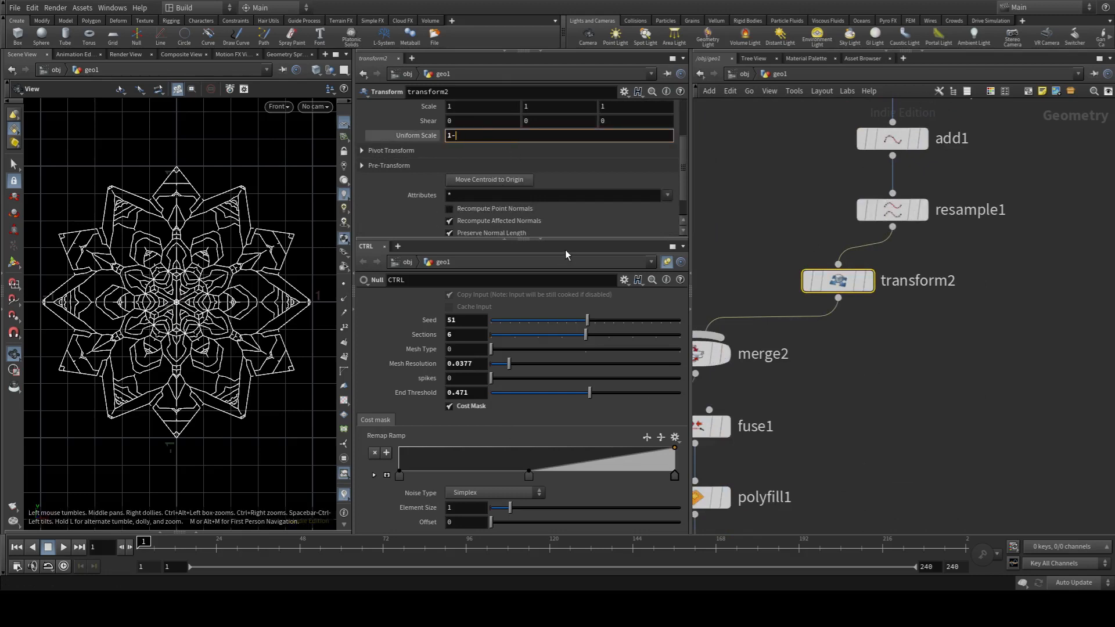
{"action": "type", "text": "ch(\"../CTRL/spikes\")"}
{"action": "left_click", "coordinate": [421, 140]}
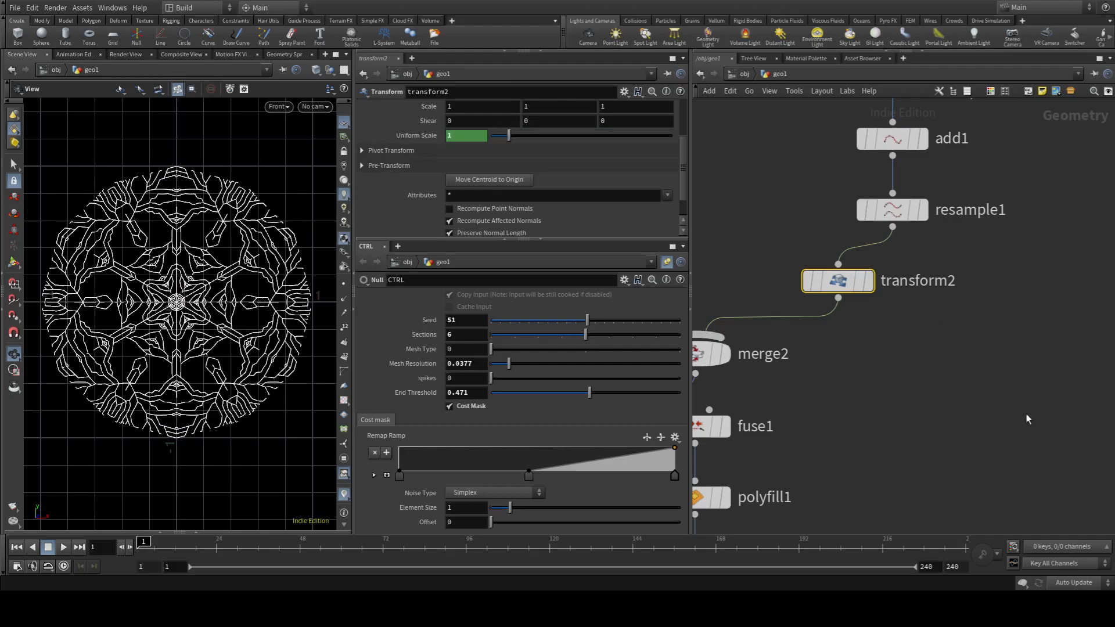
{"action": "left_click_drag", "start_coordinate": [492, 376], "coordinate": [720, 370]}
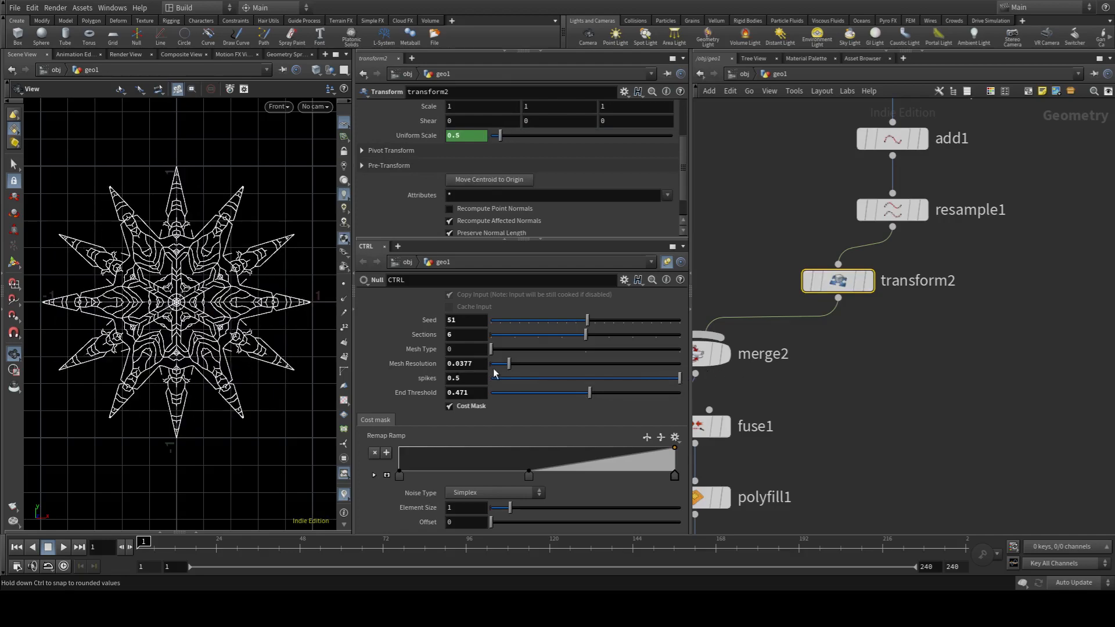
{"action": "left_click_drag", "start_coordinate": [671, 370], "coordinate": [620, 380]}
Step: Move the divide2 node further away from switch1 to tidy the network layout
{"action": "scroll", "coordinate": [903, 337], "scroll_direction": "down", "scroll_amount": 5}
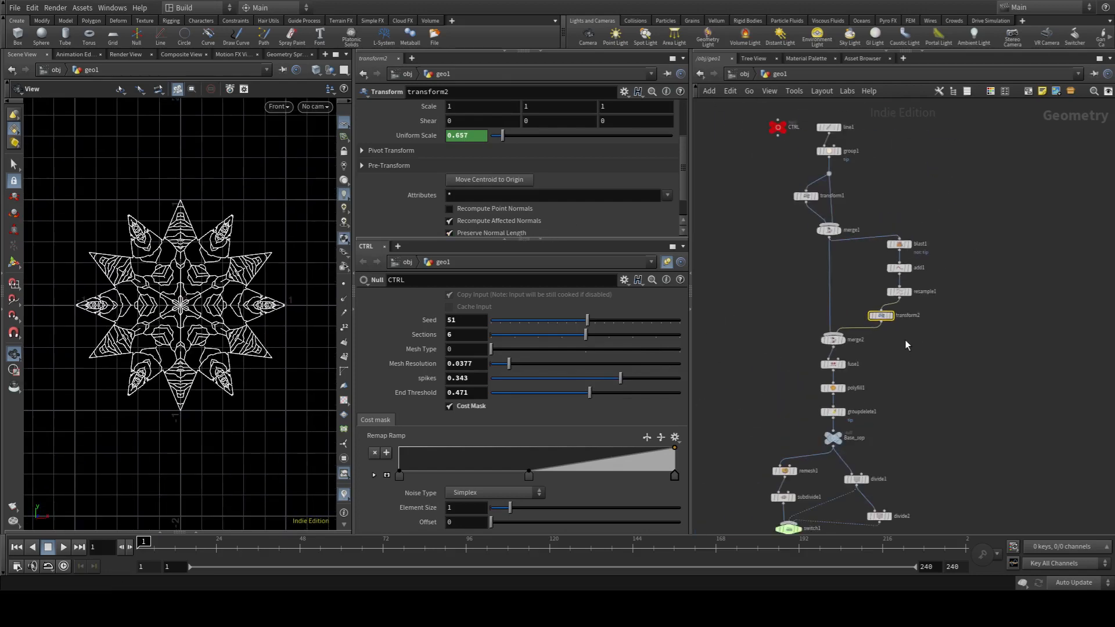
{"action": "middle_click_drag", "start_coordinate": [936, 370], "coordinate": [929, 233]}
{"action": "middle_click_drag", "start_coordinate": [922, 329], "coordinate": [930, 221]}
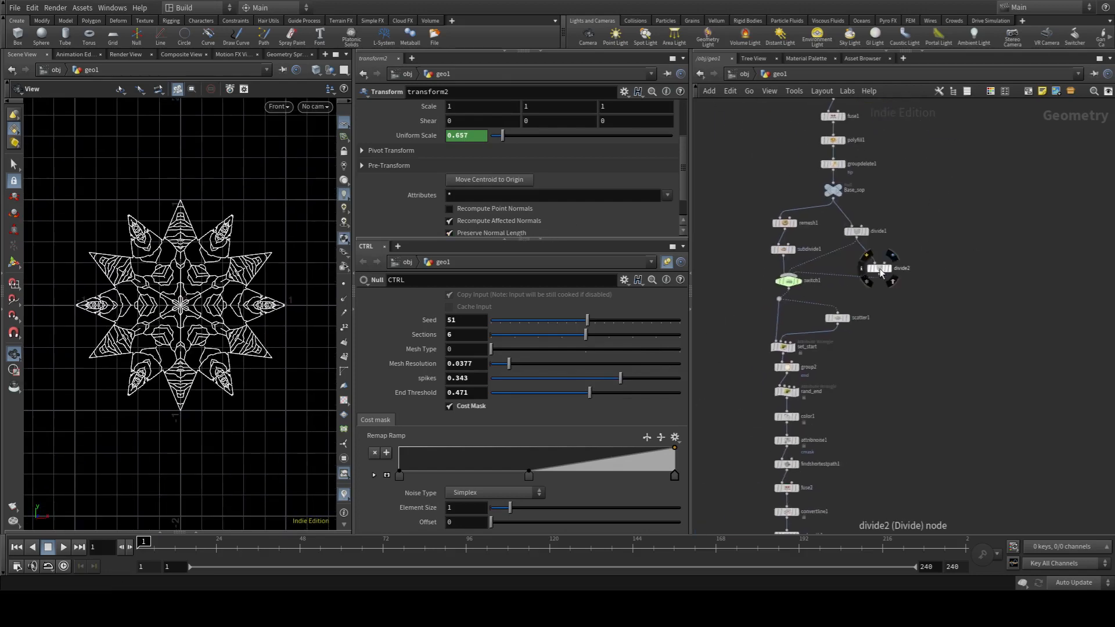
{"action": "left_click_drag", "start_coordinate": [880, 268], "coordinate": [904, 254]}
{"action": "middle_click_drag", "start_coordinate": [1033, 342], "coordinate": [1044, 188]}
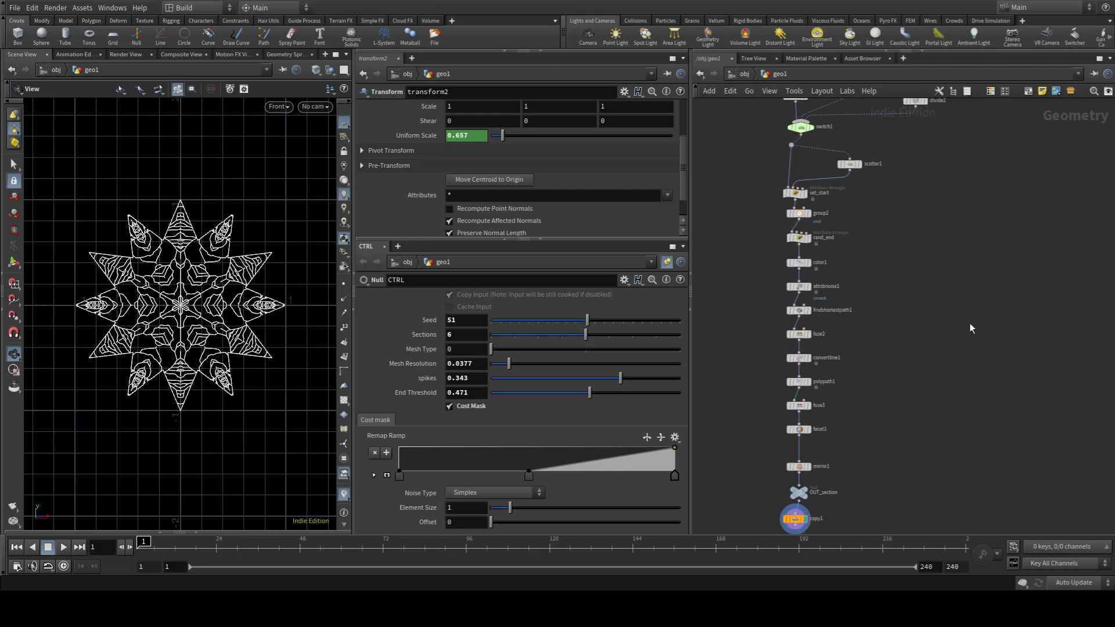
{"action": "mouse_move", "coordinate": [977, 373]}
{"action": "middle_mouse_down"}
{"action": "mouse_move", "coordinate": [955, 211]}
{"action": "mouse_move", "coordinate": [960, 382]}
{"action": "middle_mouse_up"}
{"action": "middle_click_drag", "start_coordinate": [925, 237], "coordinate": [931, 384]}
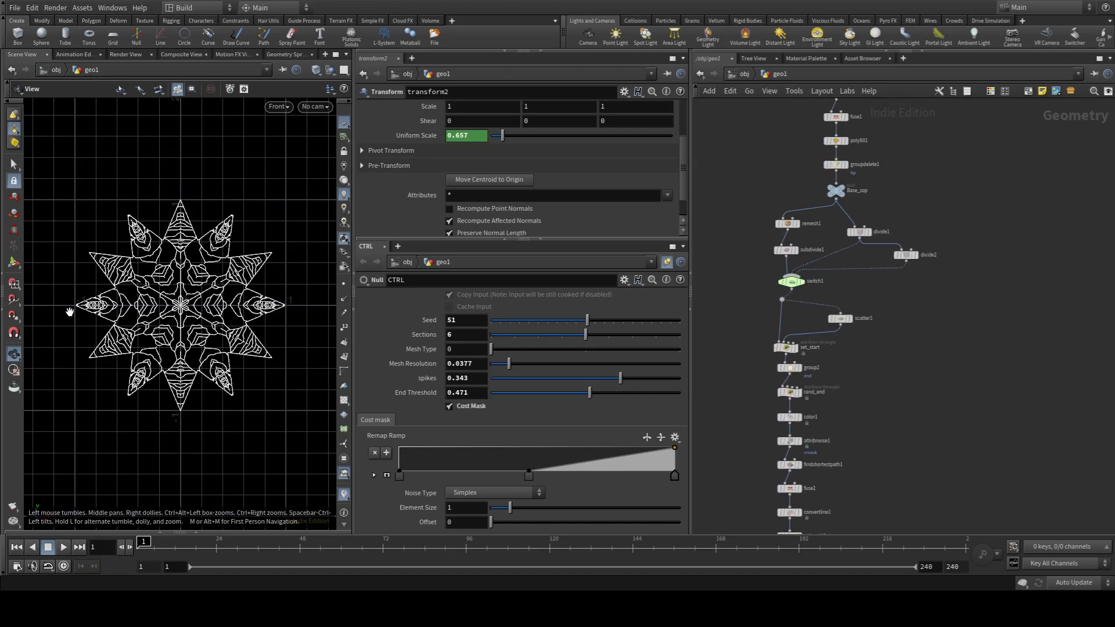
Step: Widen the viewport pane and frame the whole kaleidoscope in it
{"action": "right_click_drag", "start_coordinate": [188, 329], "coordinate": [302, 319]}
{"action": "middle_click_drag", "start_coordinate": [287, 325], "coordinate": [302, 339]}
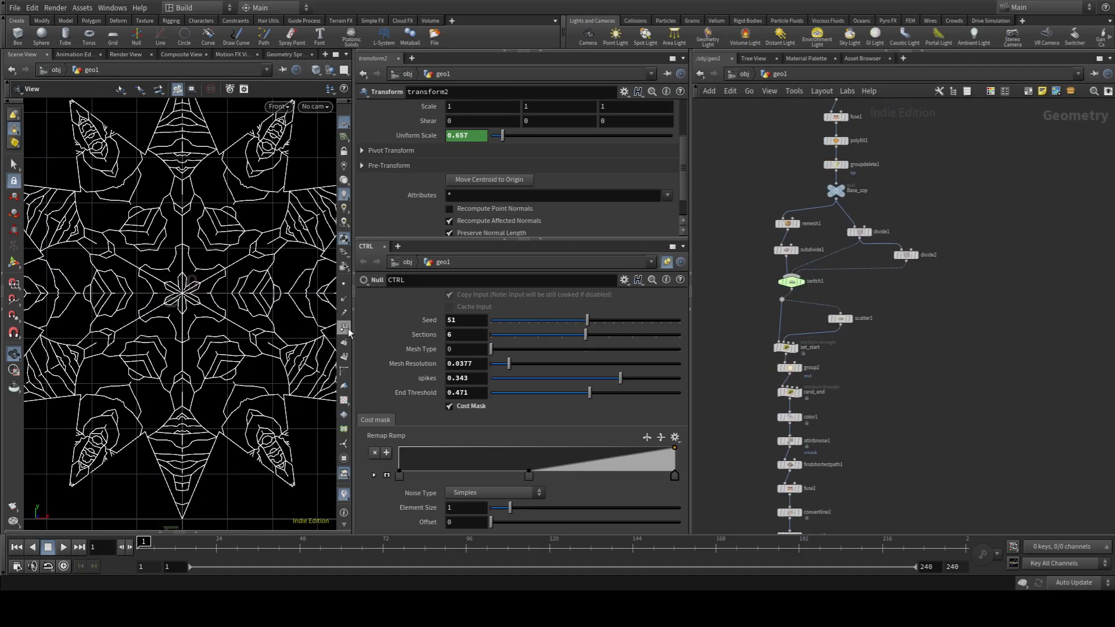
{"action": "left_click_drag", "start_coordinate": [354, 331], "coordinate": [465, 329]}
{"action": "right_click_drag", "start_coordinate": [307, 324], "coordinate": [224, 321]}
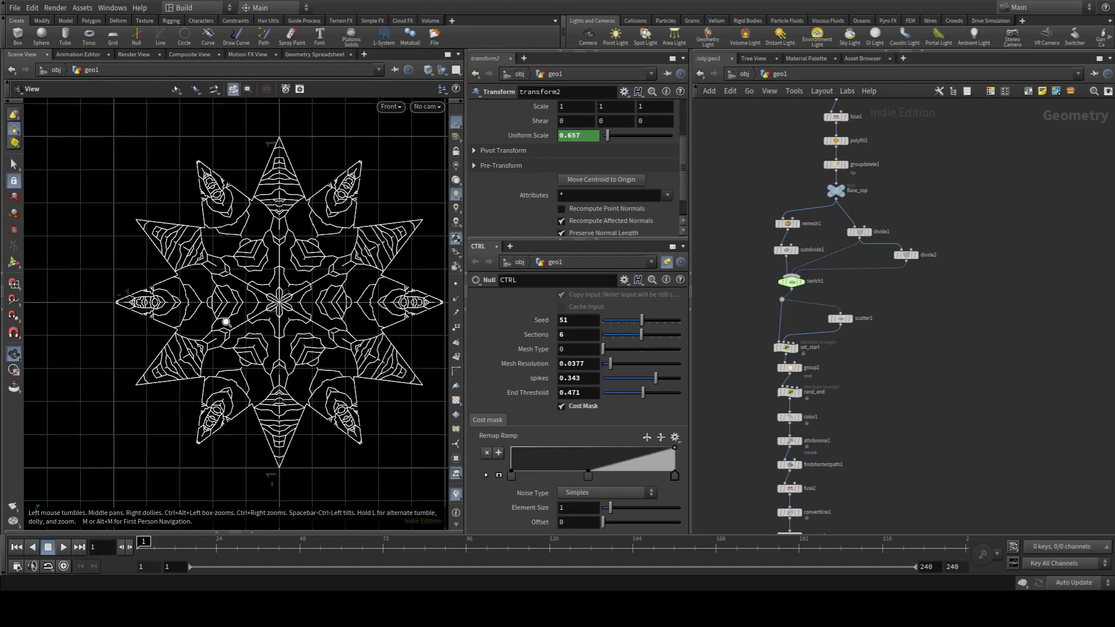
{"action": "middle_click_drag", "start_coordinate": [332, 308], "coordinate": [287, 306]}
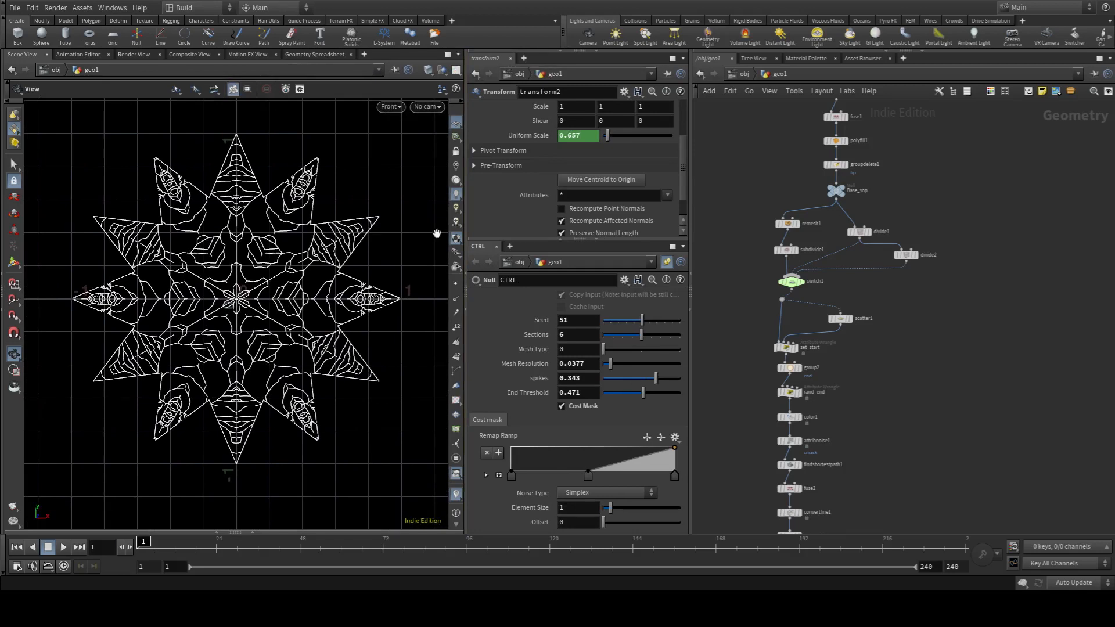
Step: On the CTRL null, set Seed to 82, the cost mask's noise Offset to 15.2 and Sections to 4
{"action": "mouse_move", "coordinate": [639, 340]}
{"action": "left_mouse_down"}
{"action": "mouse_move", "coordinate": [609, 337]}
{"action": "mouse_move", "coordinate": [643, 341]}
{"action": "left_mouse_up"}
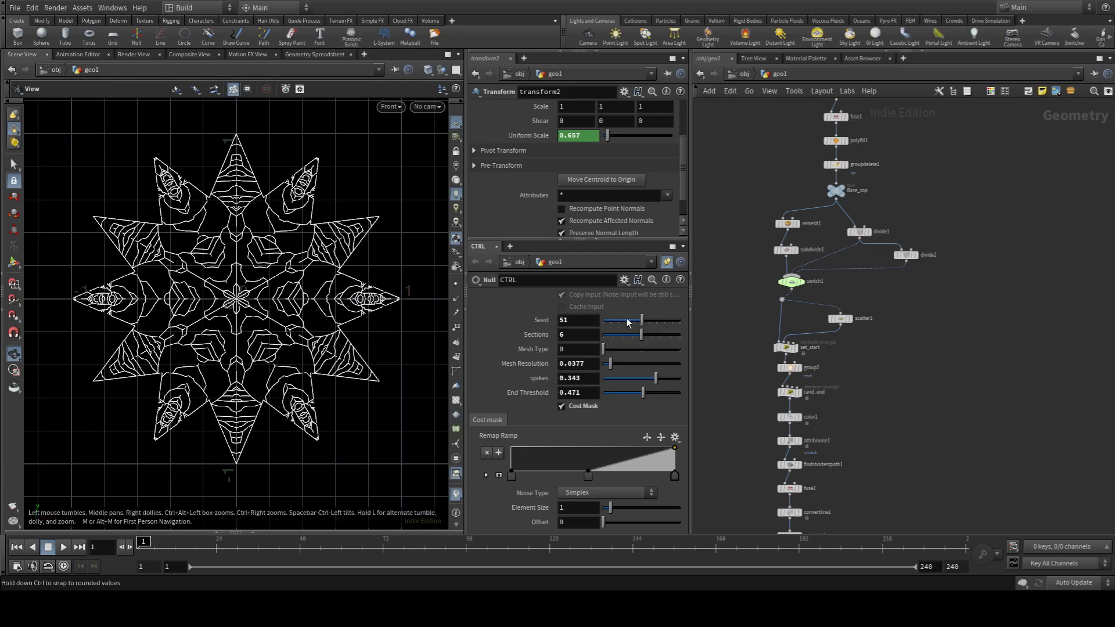
{"action": "left_click_drag", "start_coordinate": [644, 325], "coordinate": [667, 329]}
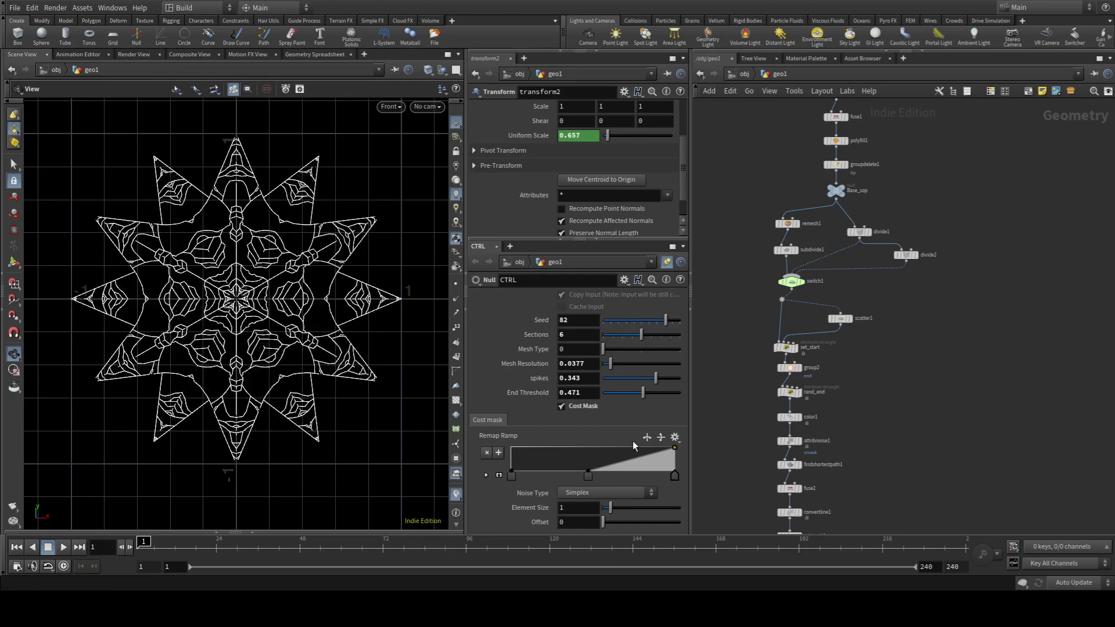
{"action": "left_click_drag", "start_coordinate": [604, 522], "coordinate": [627, 521]}
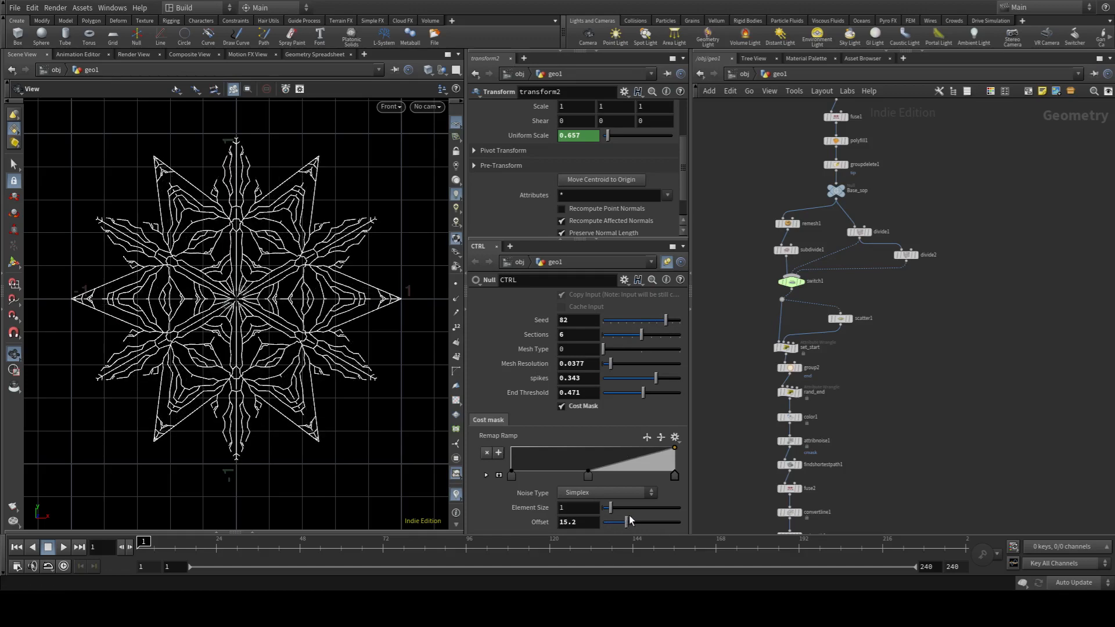
{"action": "mouse_move", "coordinate": [638, 336]}
{"action": "left_mouse_down"}
{"action": "mouse_move", "coordinate": [660, 336]}
{"action": "mouse_move", "coordinate": [626, 339]}
{"action": "left_mouse_up"}
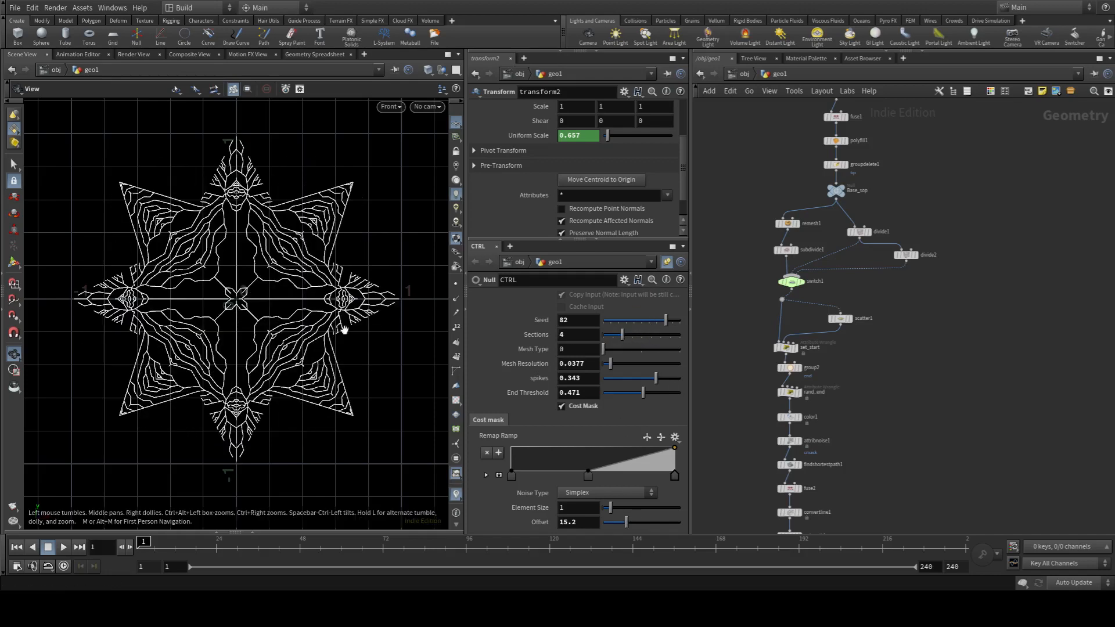
{"action": "right_click_drag", "start_coordinate": [306, 324], "coordinate": [329, 311]}
{"action": "mouse_move", "coordinate": [317, 306]}
{"action": "middle_mouse_down"}
{"action": "mouse_move", "coordinate": [292, 320]}
{"action": "mouse_move", "coordinate": [325, 295]}
{"action": "middle_mouse_up"}
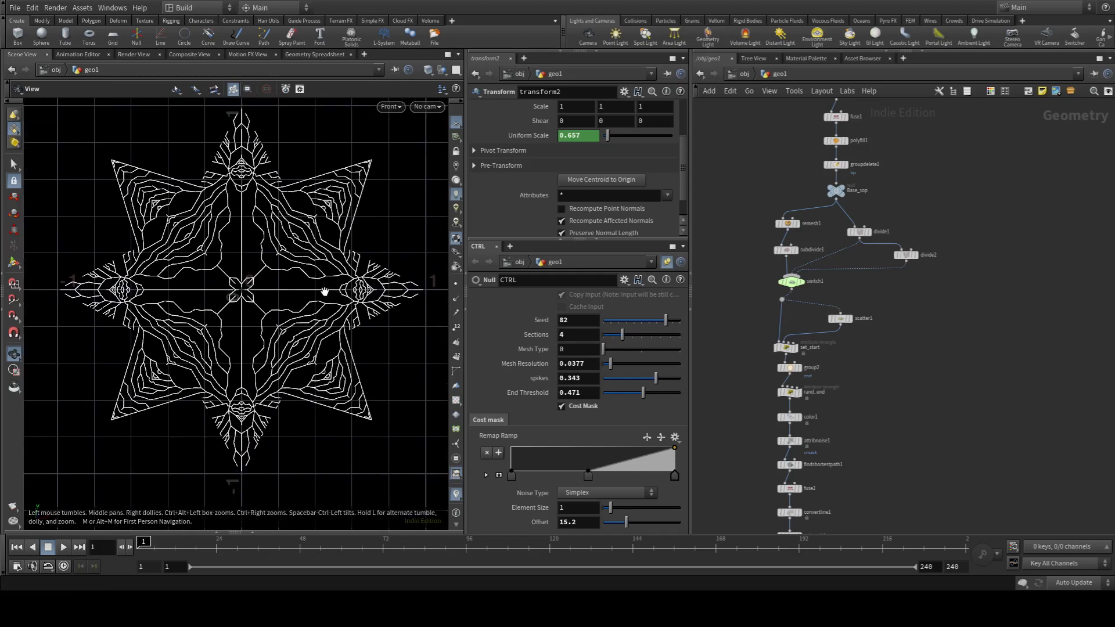